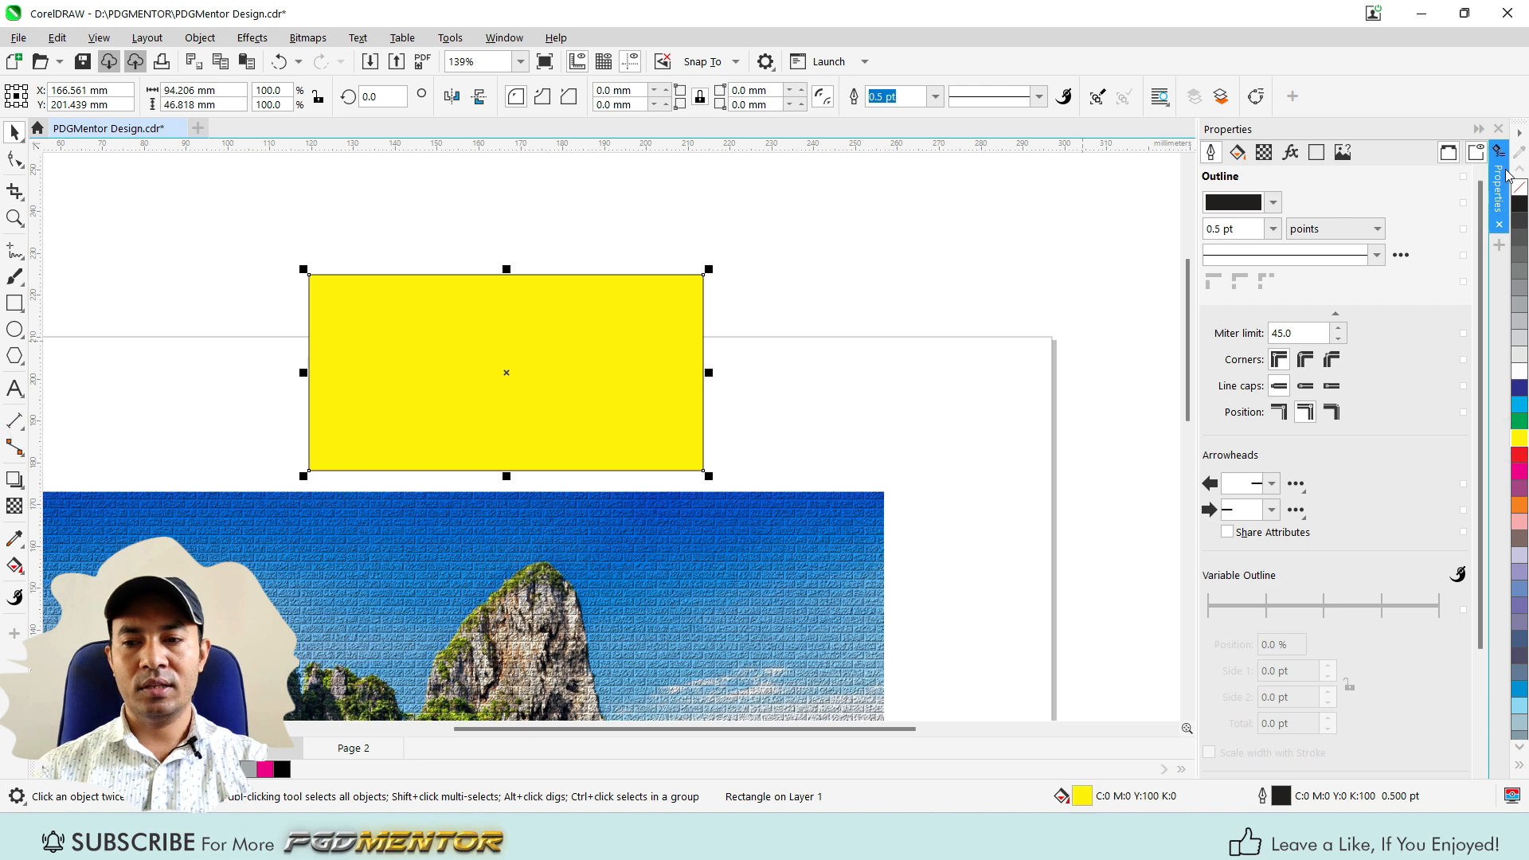
# - Remove the yellow rectangle's outline and apply the Brick Wall texture bitmap effect to it
pyautogui.rightClick(1519, 188)
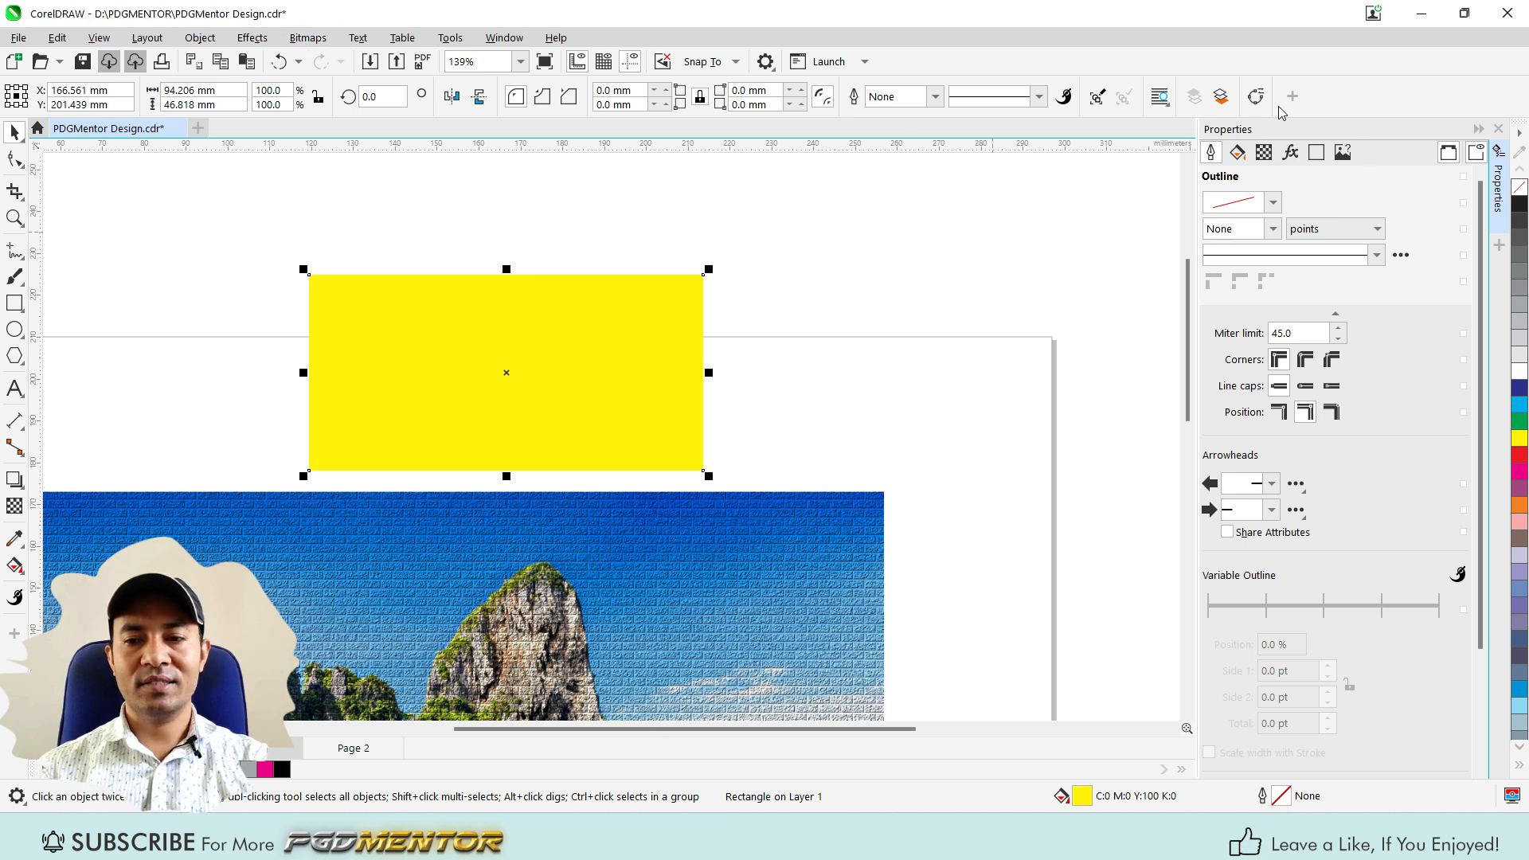
pyautogui.click(1294, 154)
pyautogui.click(1214, 455)
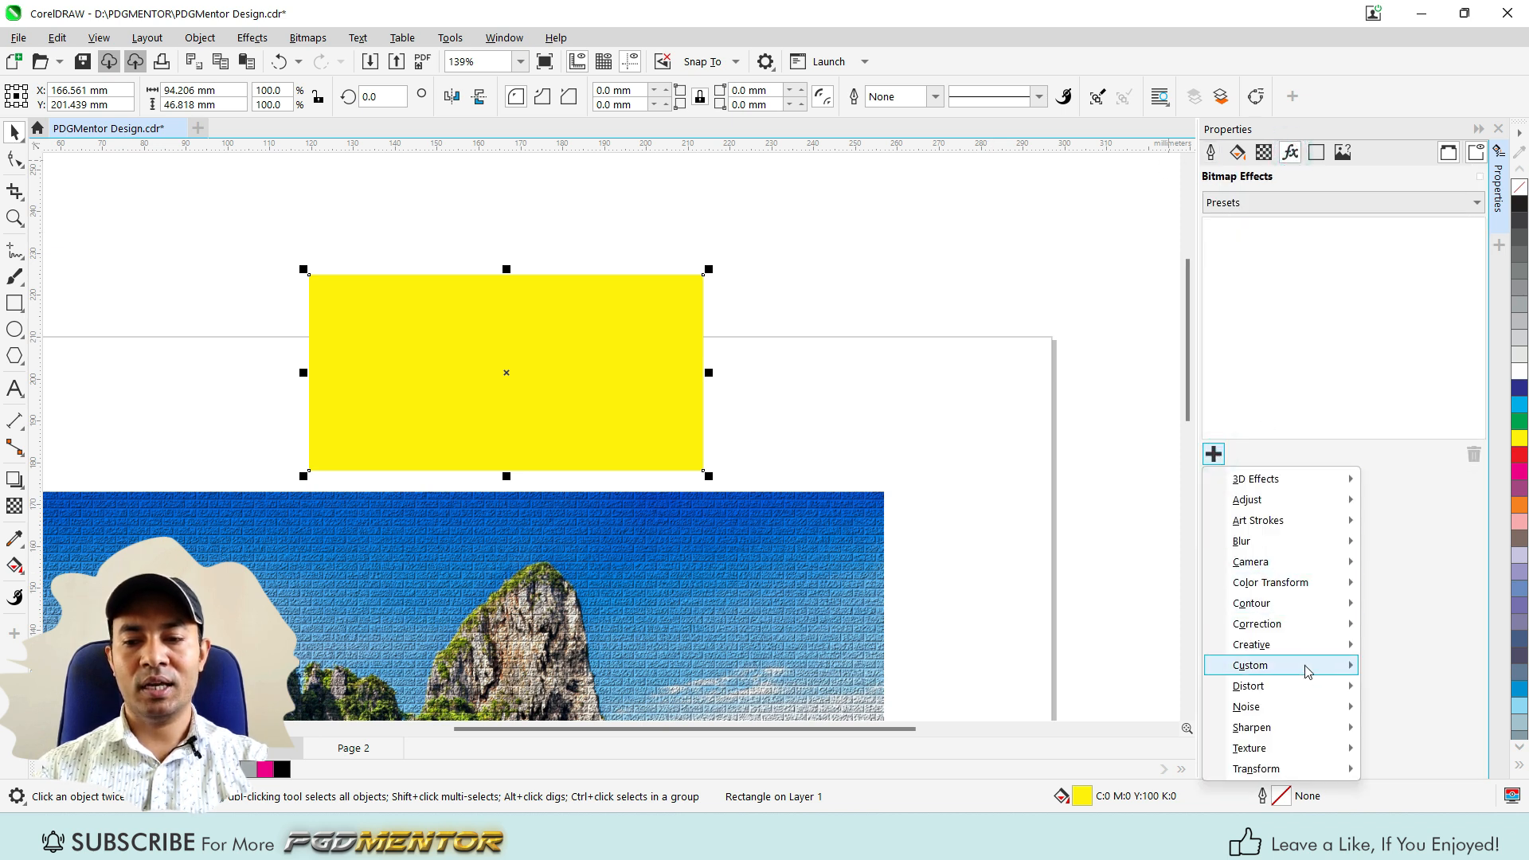
pyautogui.moveTo(1263, 539)
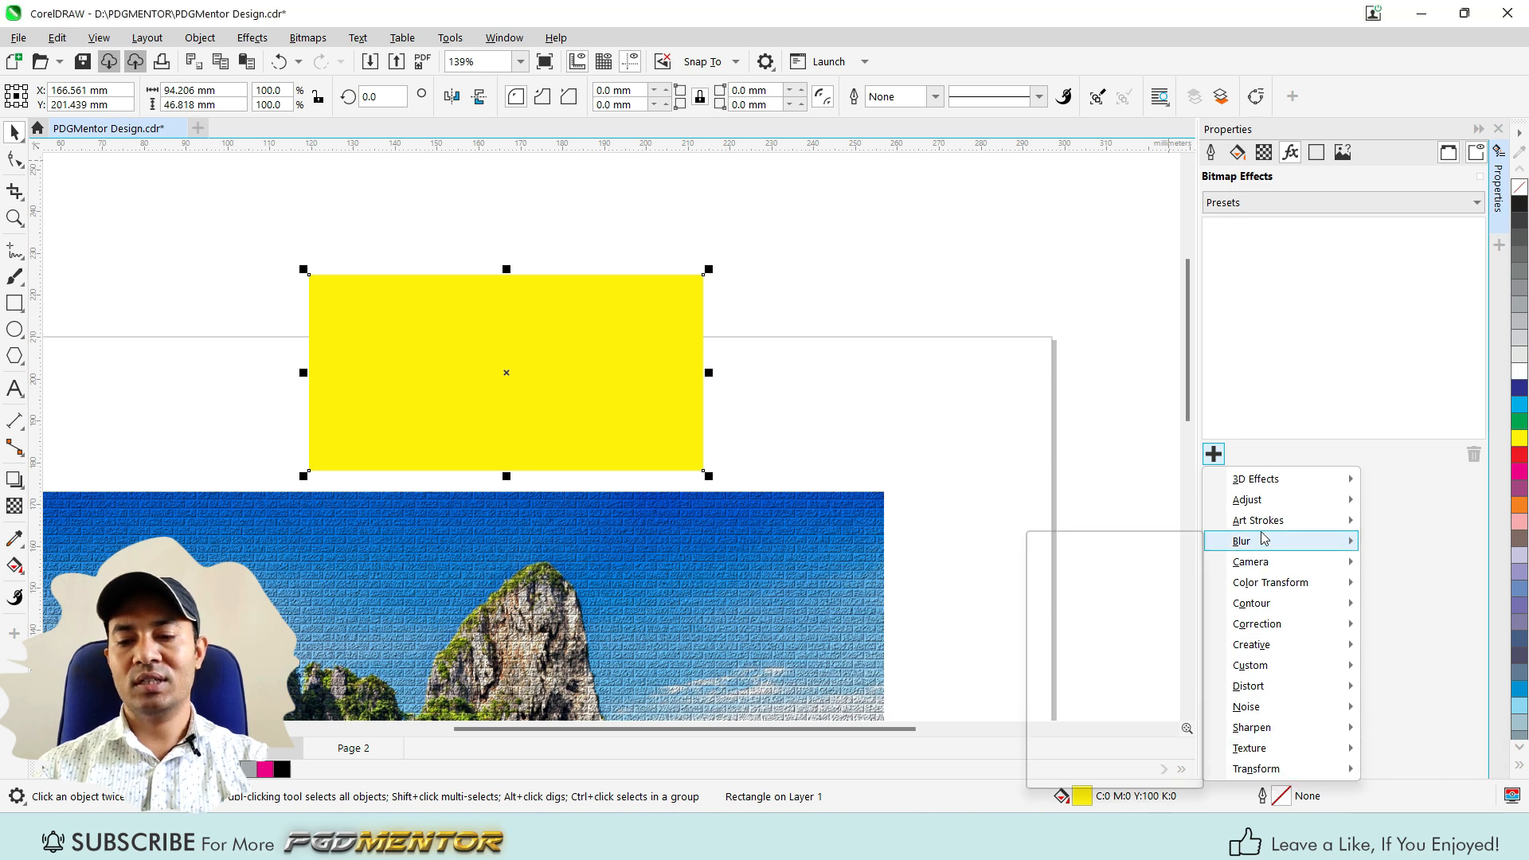
pyautogui.moveTo(1295, 751)
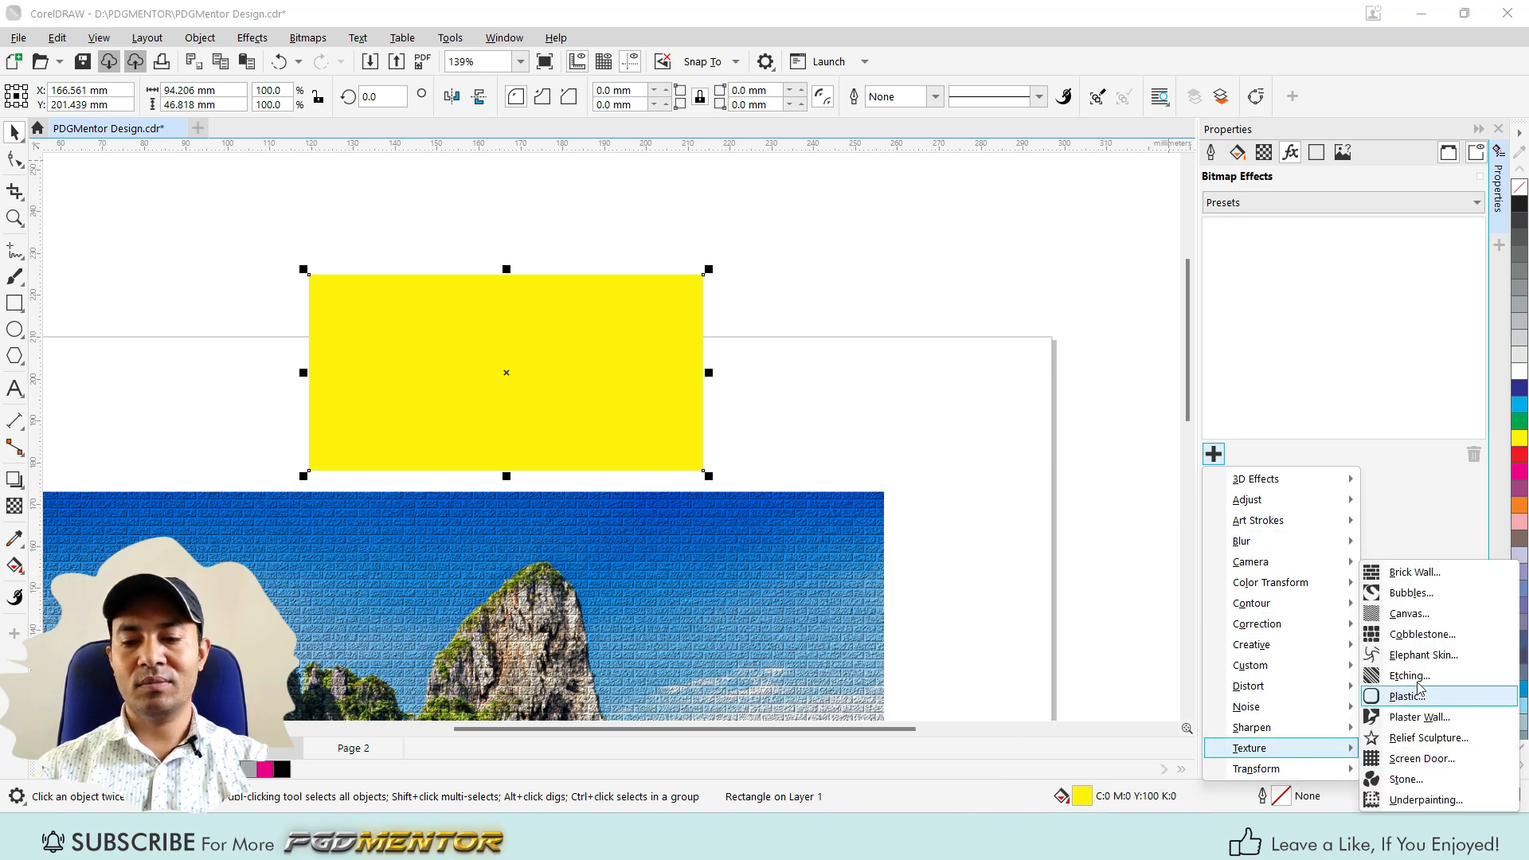
pyautogui.click(1410, 572)
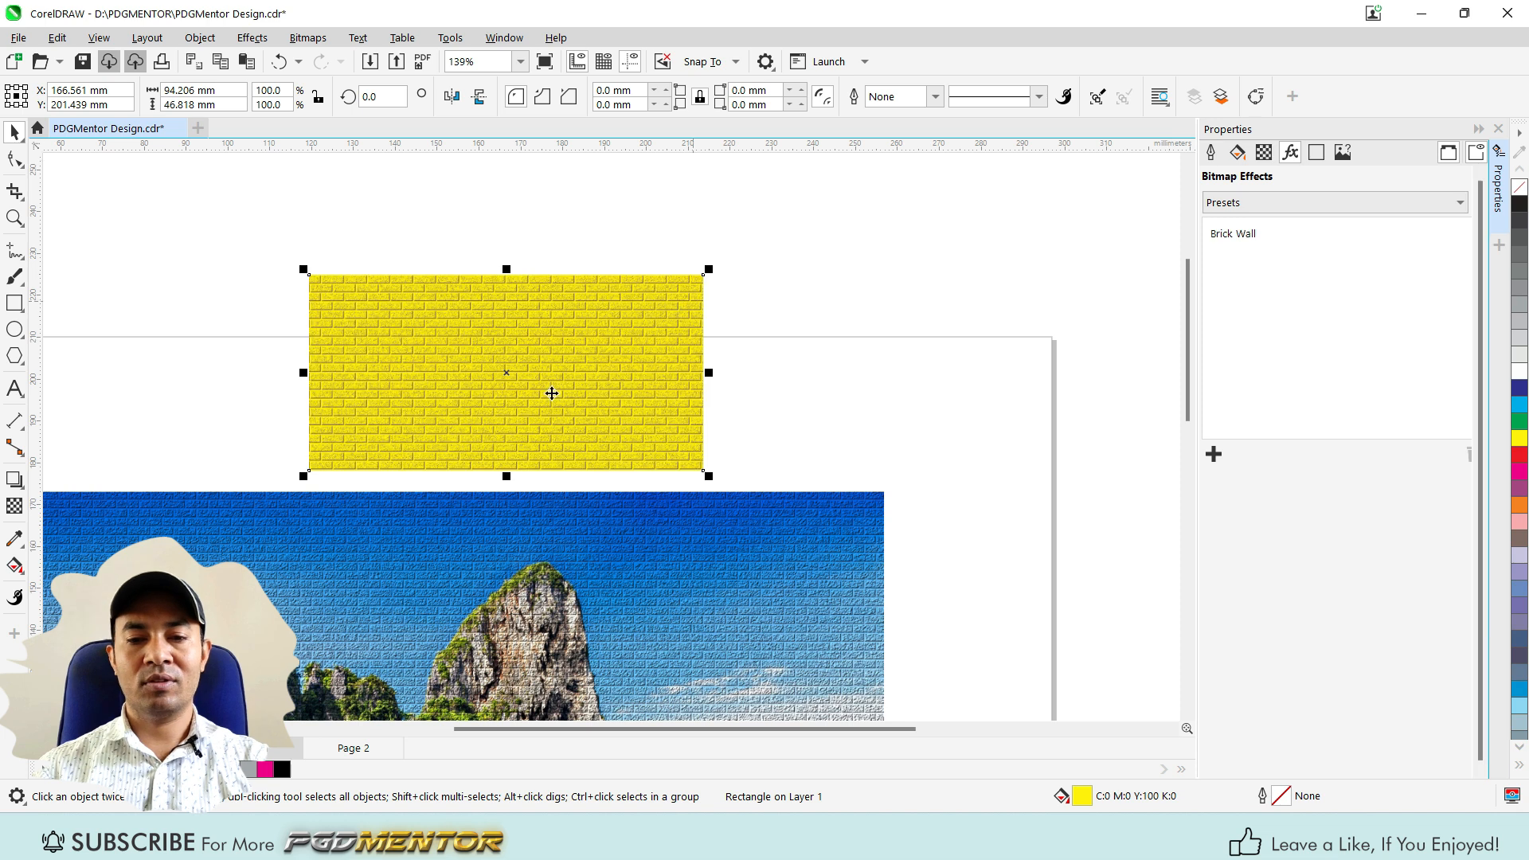
# - Try a Brick Wall roughness of 0 and finally set the roughness to 31
pyautogui.scroll(4, 552, 393)
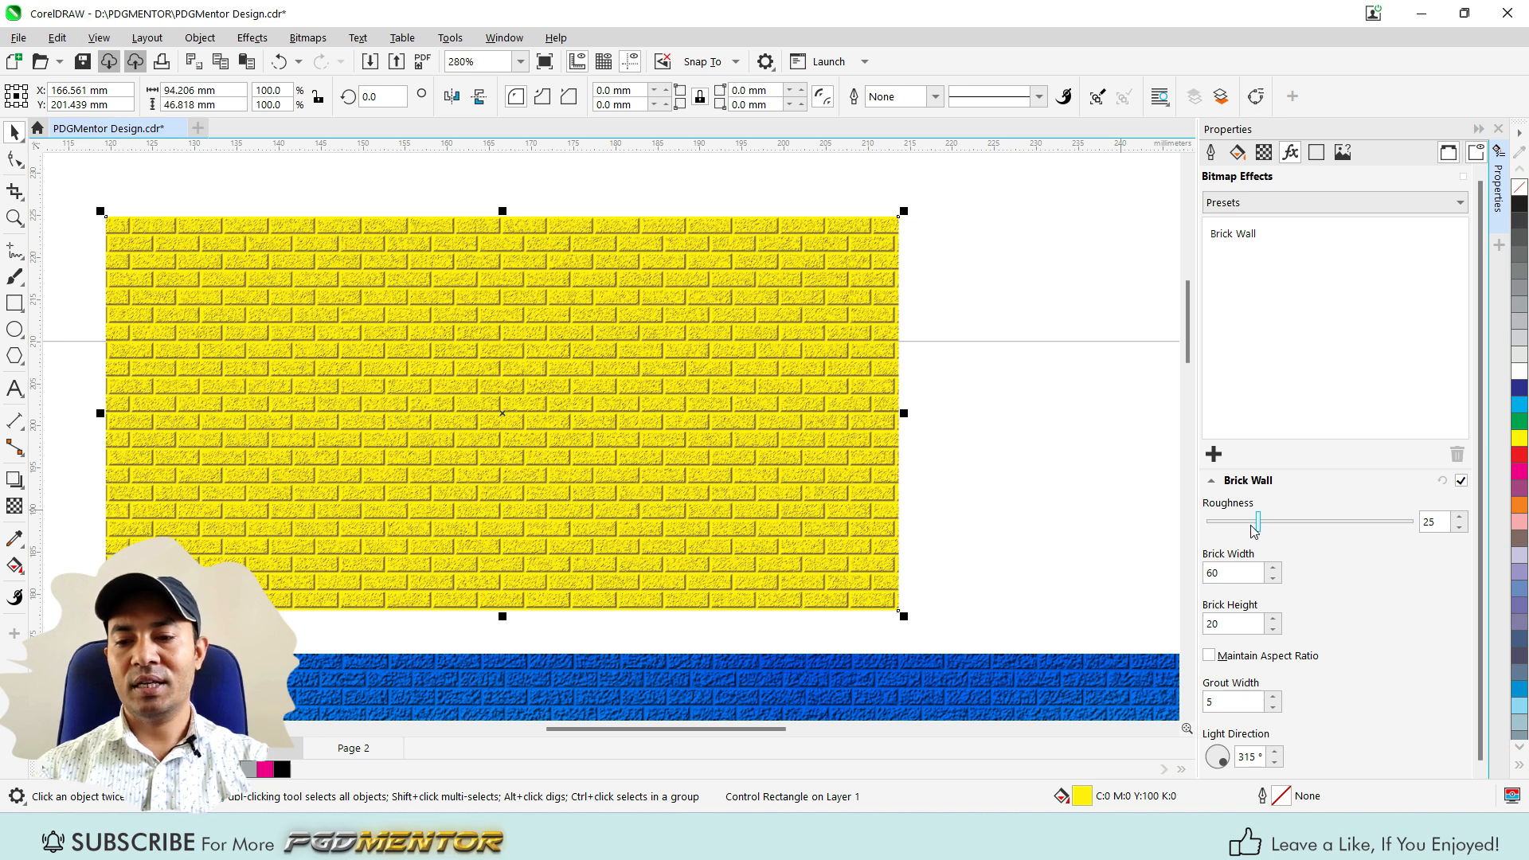
pyautogui.moveTo(1260, 530); pyautogui.dragTo(1207, 526)
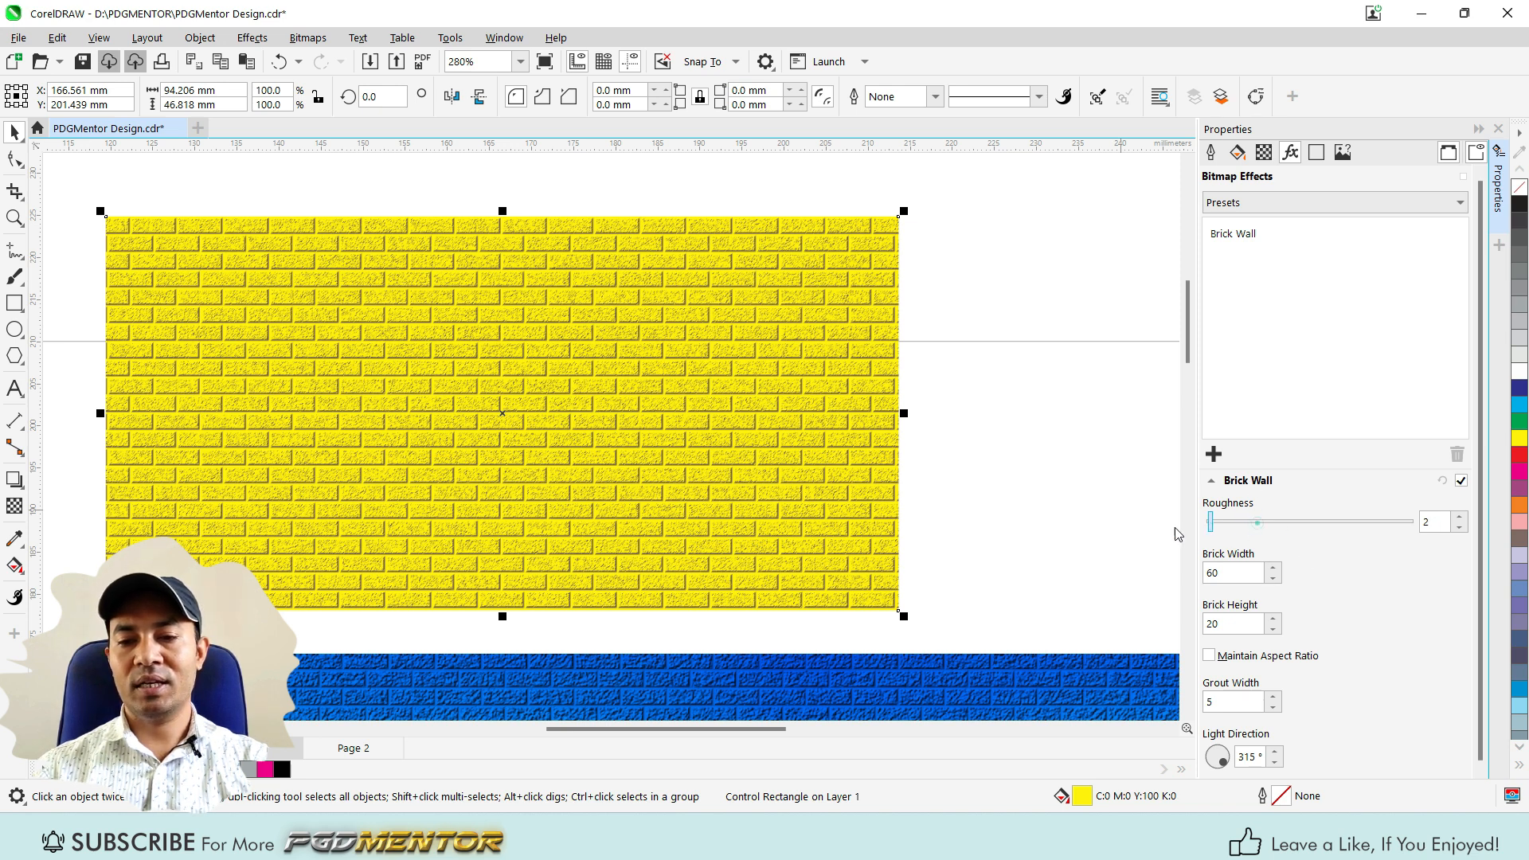
pyautogui.scroll(4, 721, 431)
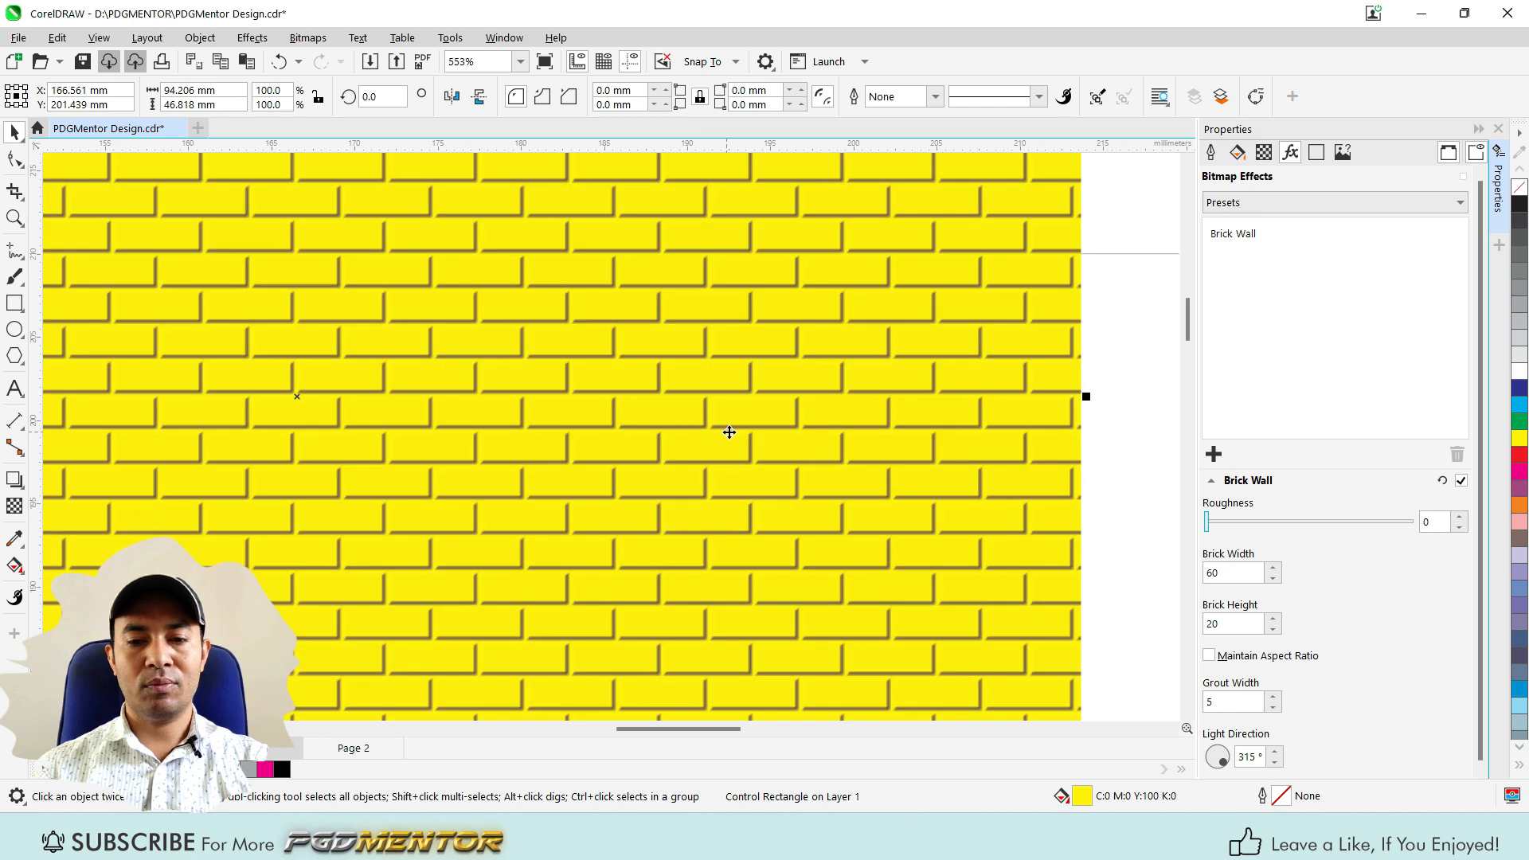
pyautogui.moveTo(1208, 522); pyautogui.dragTo(1271, 523)
pyautogui.scroll(-3, 908, 406)
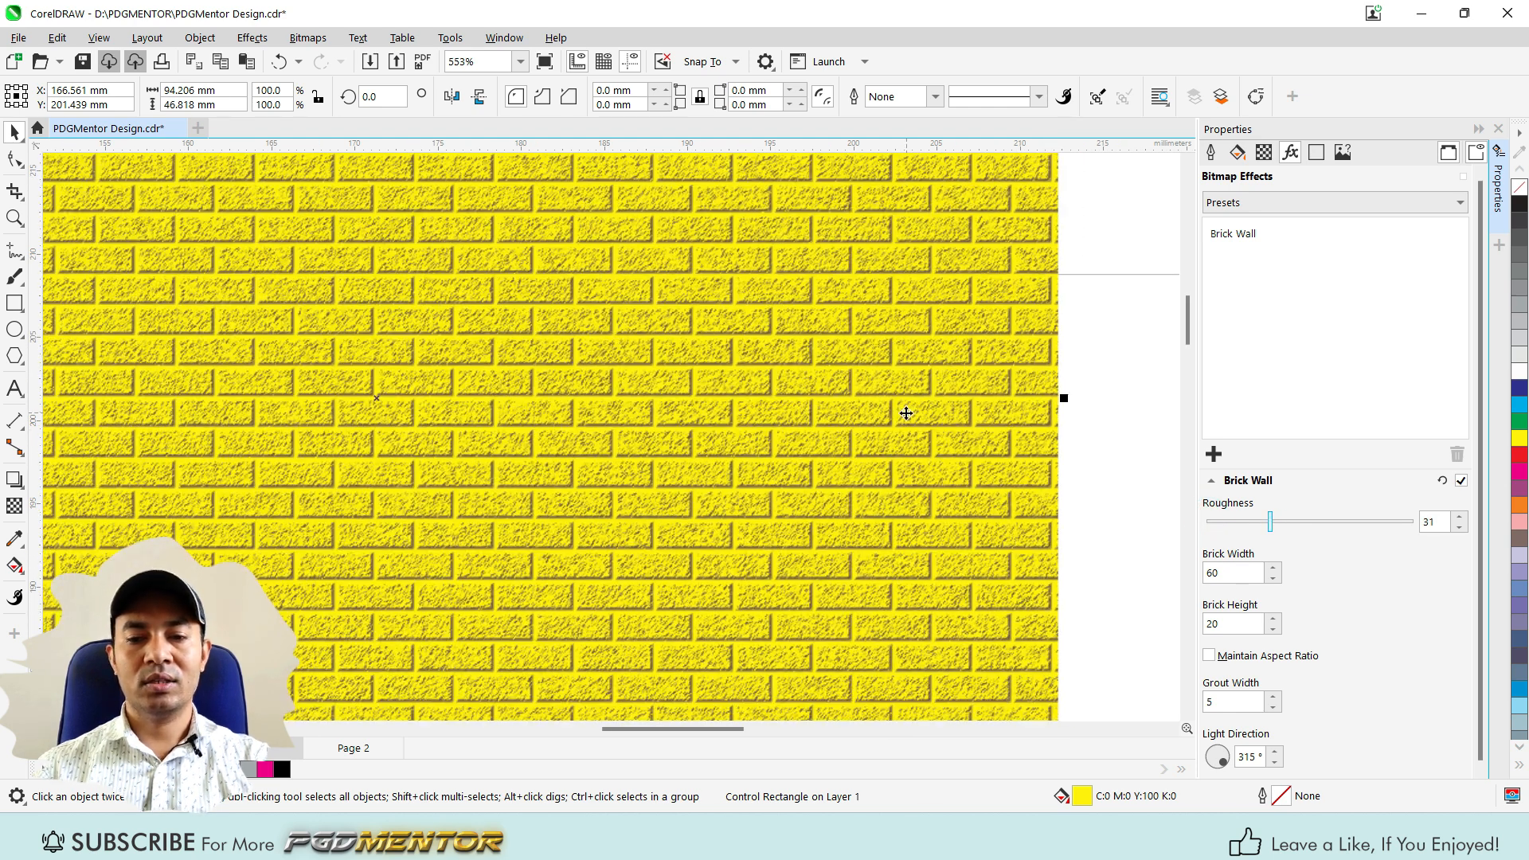
pyautogui.scroll(1, 836, 329)
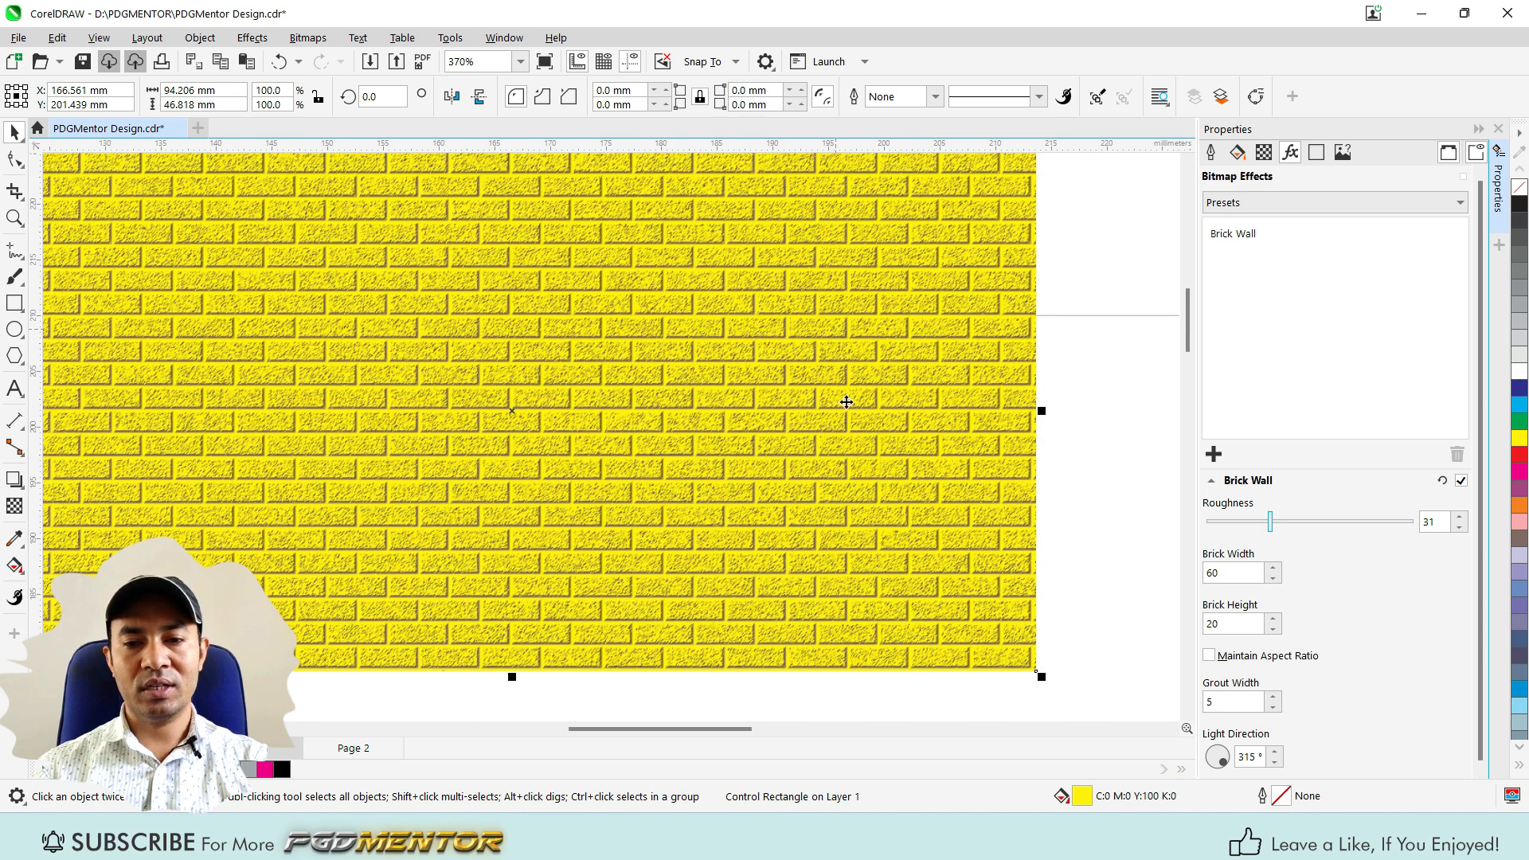
# - Try red, green and dark blue fills on the brick-textured rectangle and return its fill to yellow
pyautogui.click(1519, 454)
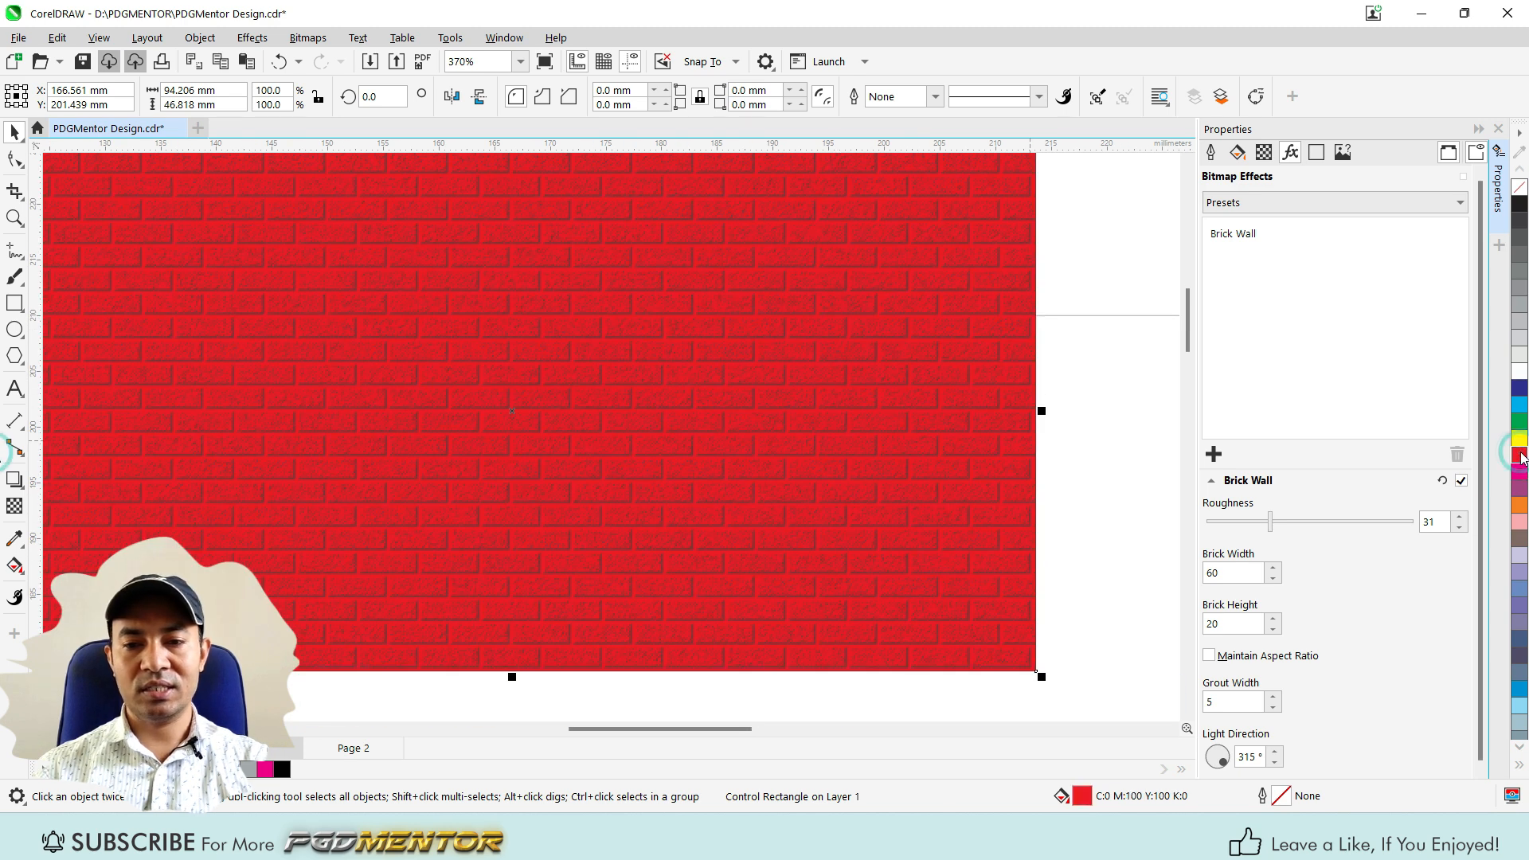
pyautogui.click(1520, 438)
pyautogui.click(1520, 422)
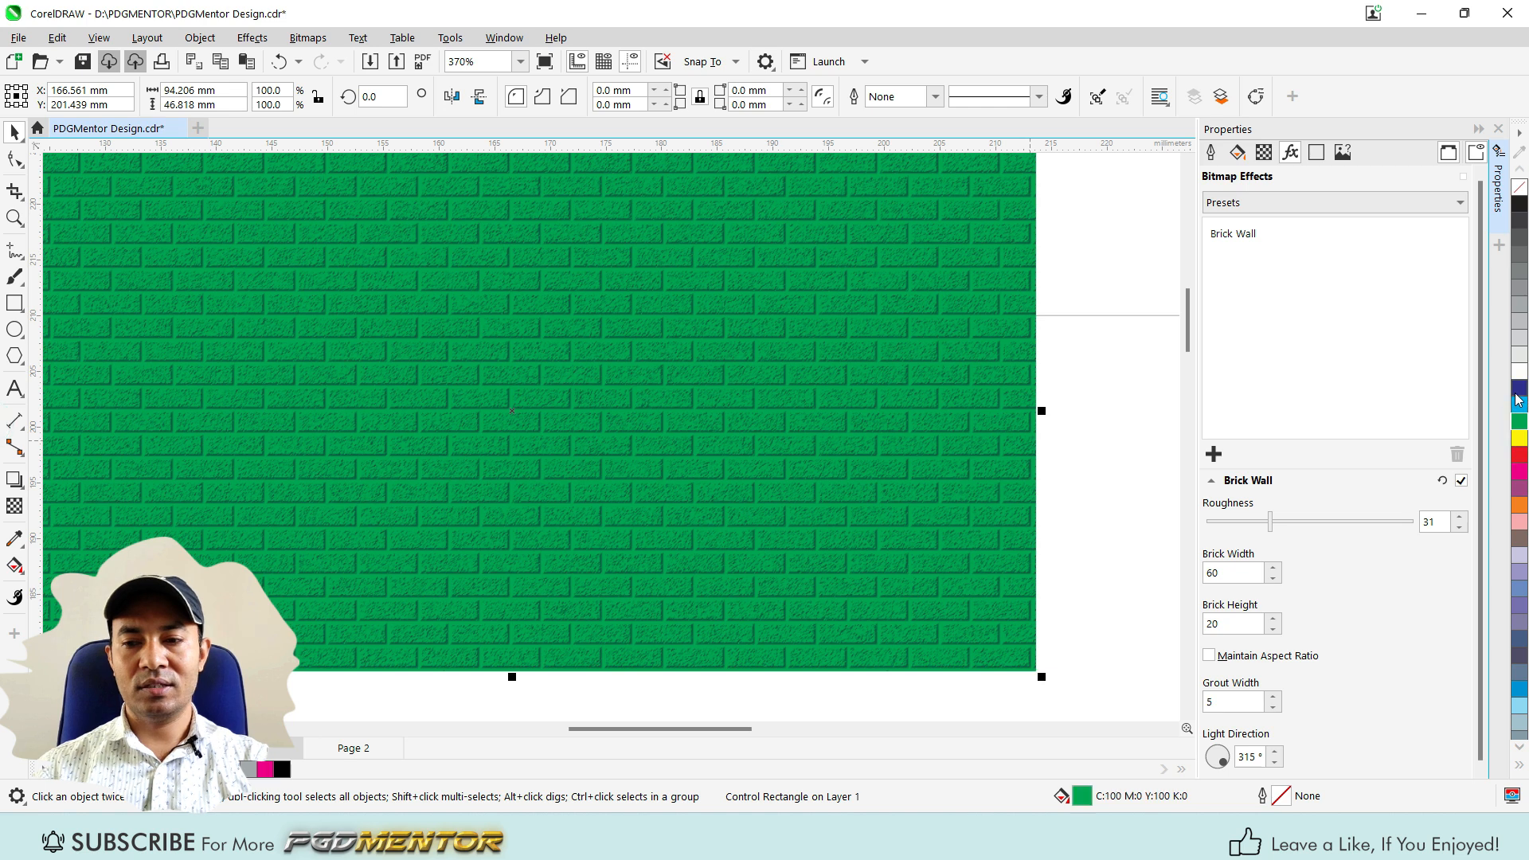
pyautogui.click(1519, 388)
pyautogui.click(1520, 438)
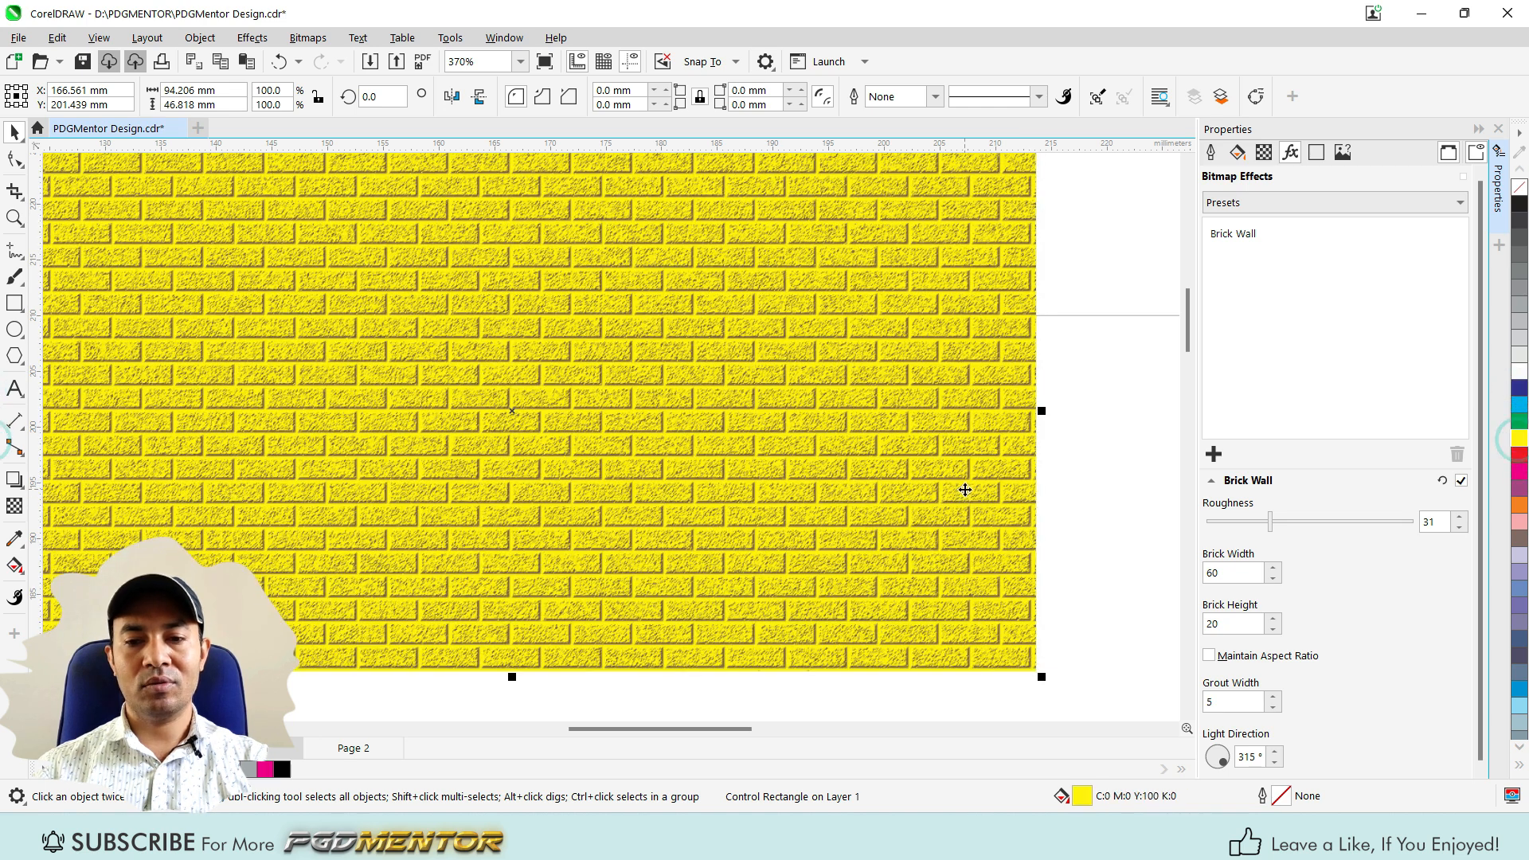
# - Set the Brick Wall effect's brick width to 100
pyautogui.scroll(-2, 641, 434)
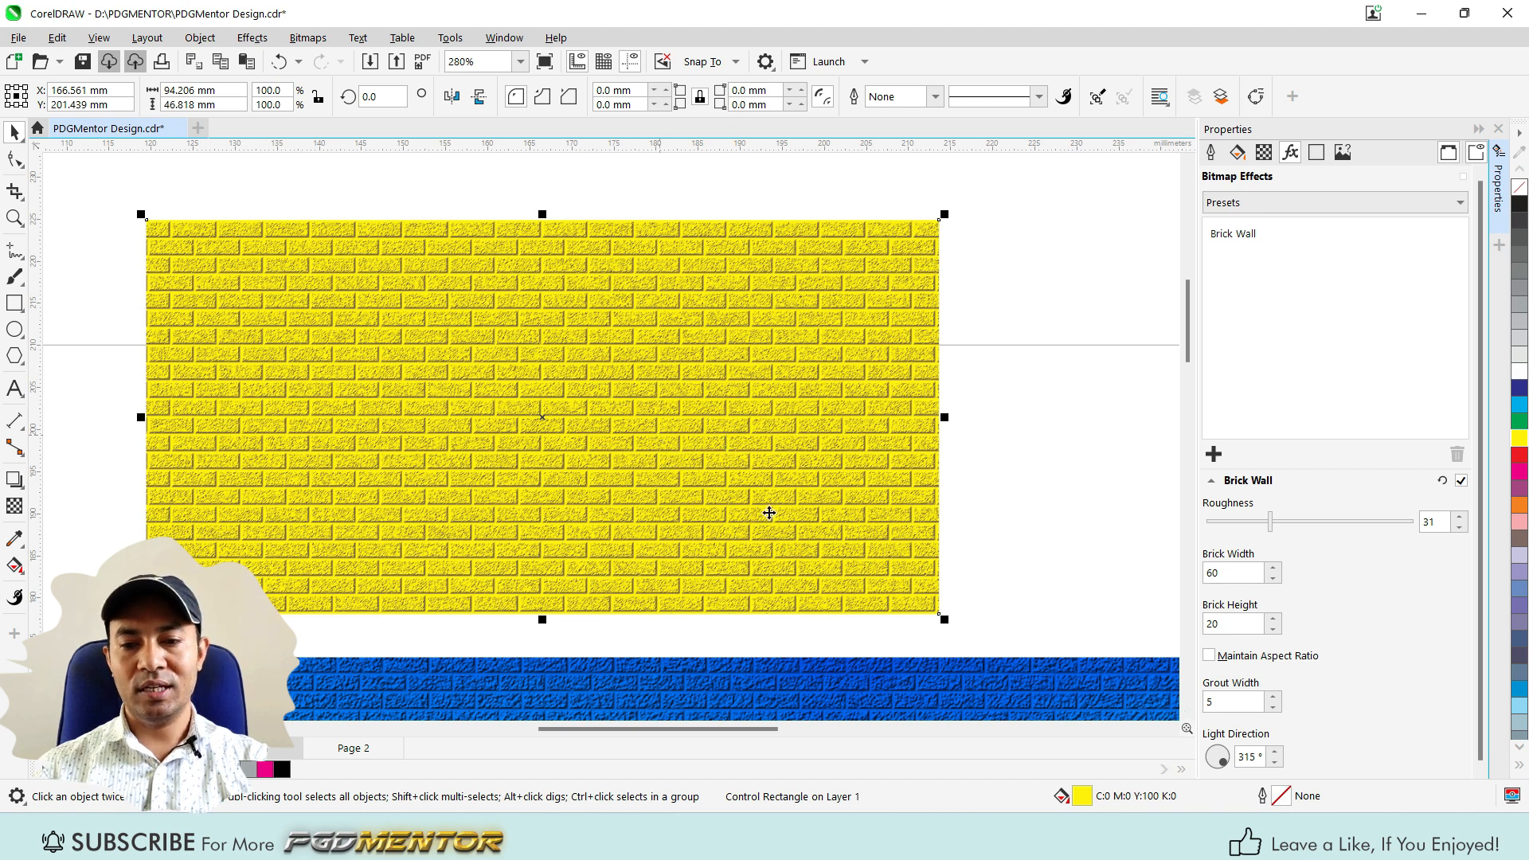
pyautogui.scroll(1, 770, 513)
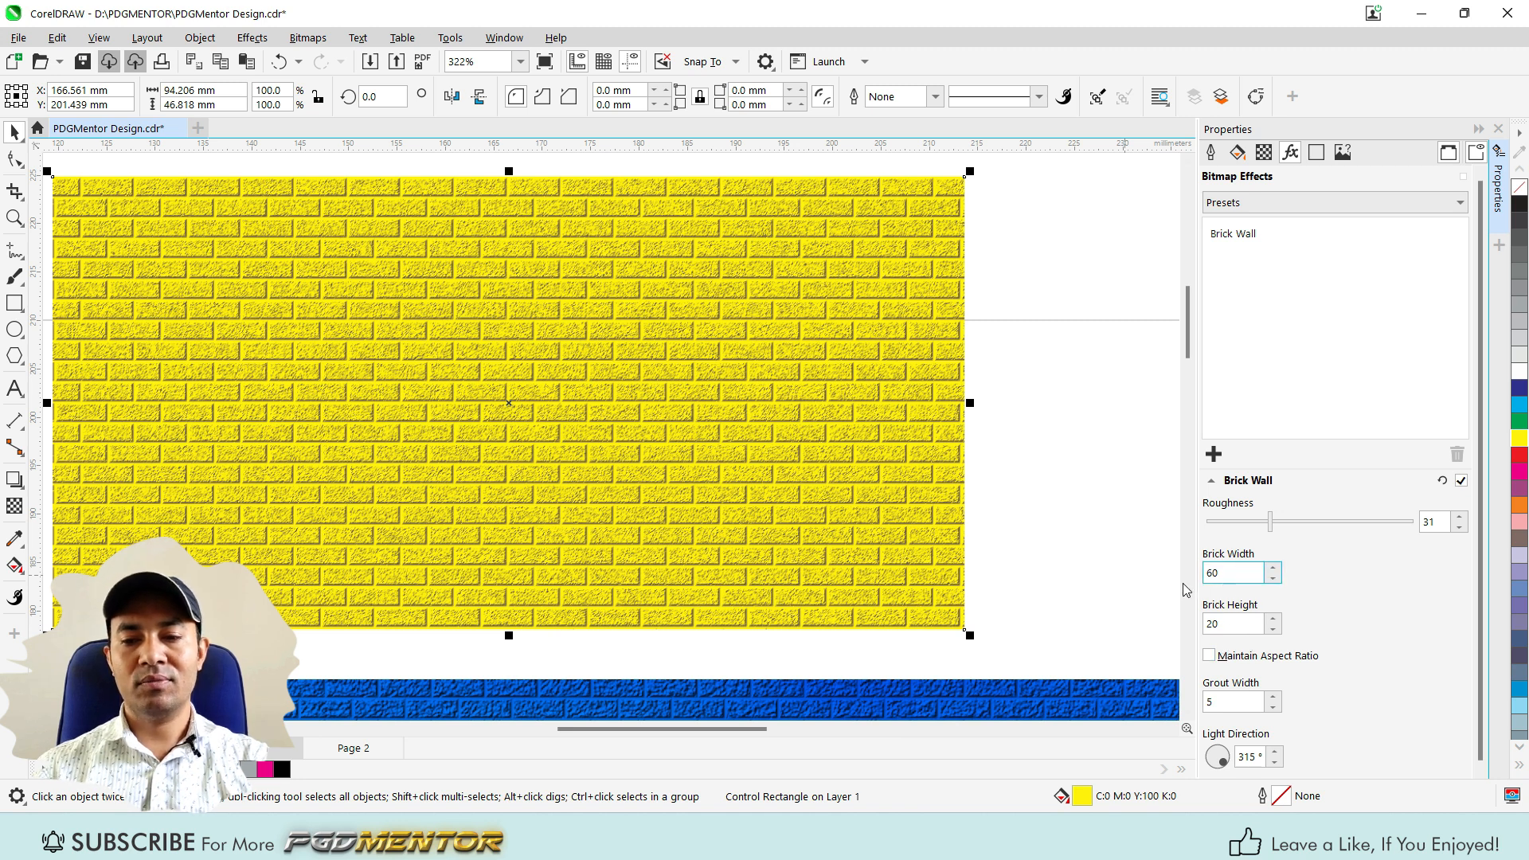
pyautogui.scroll(1, 884, 454)
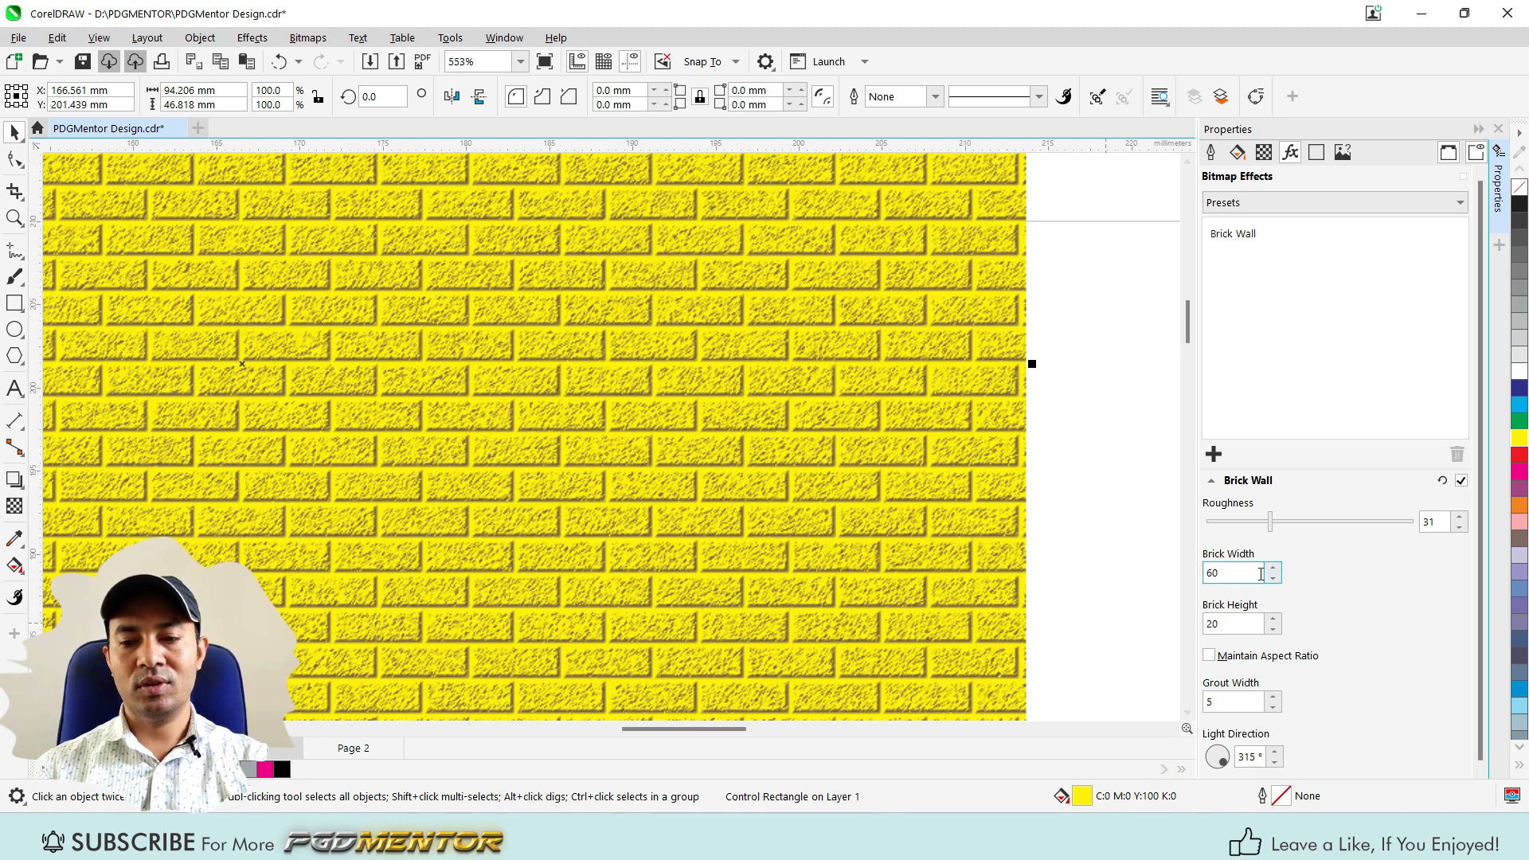
pyautogui.moveTo(1156, 580); pyautogui.dragTo(1137, 581)
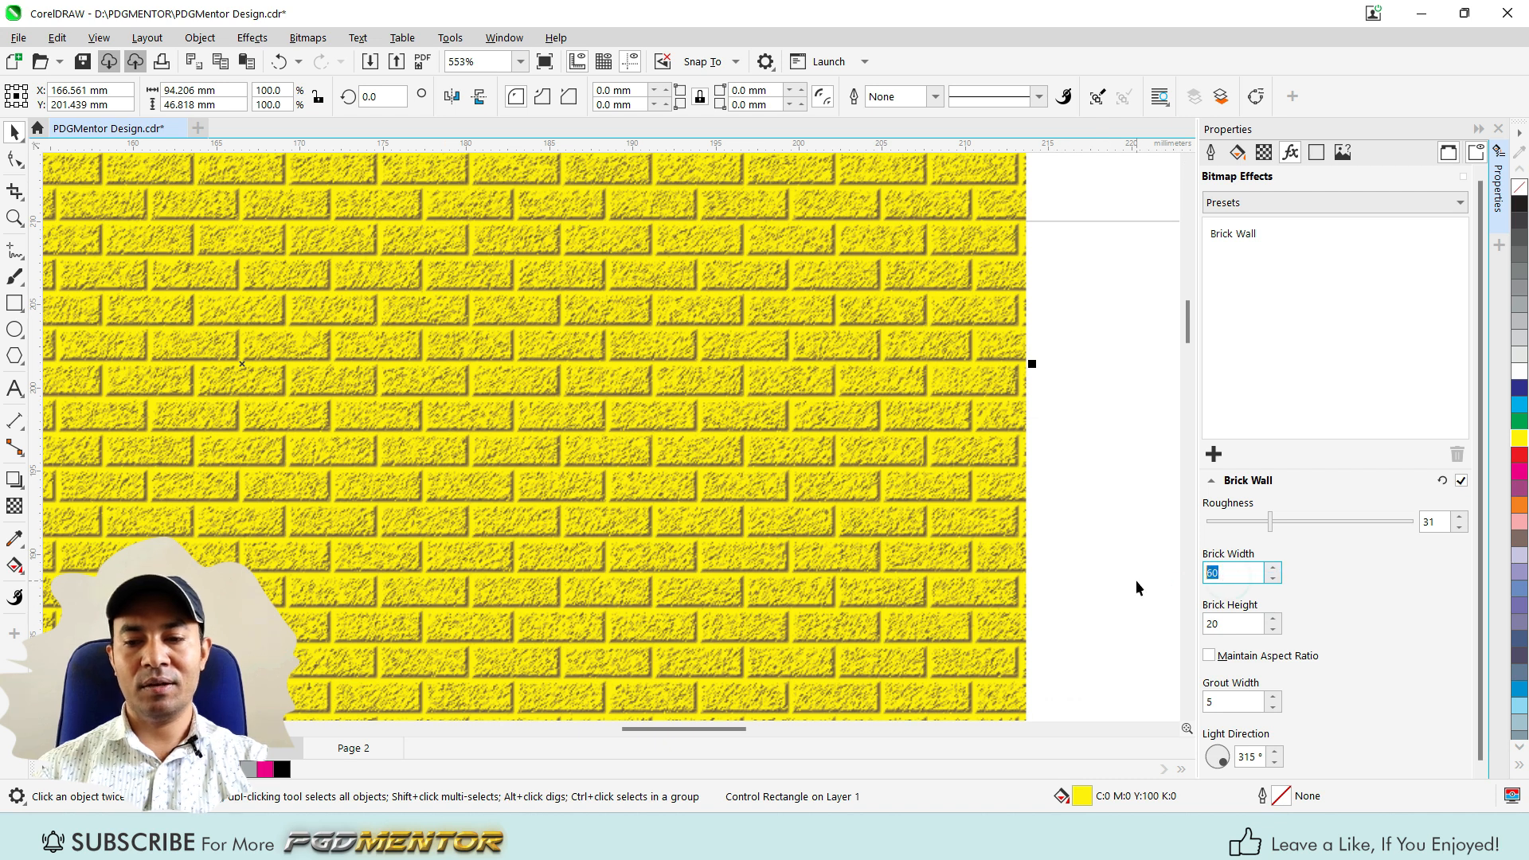
pyautogui.write('10')
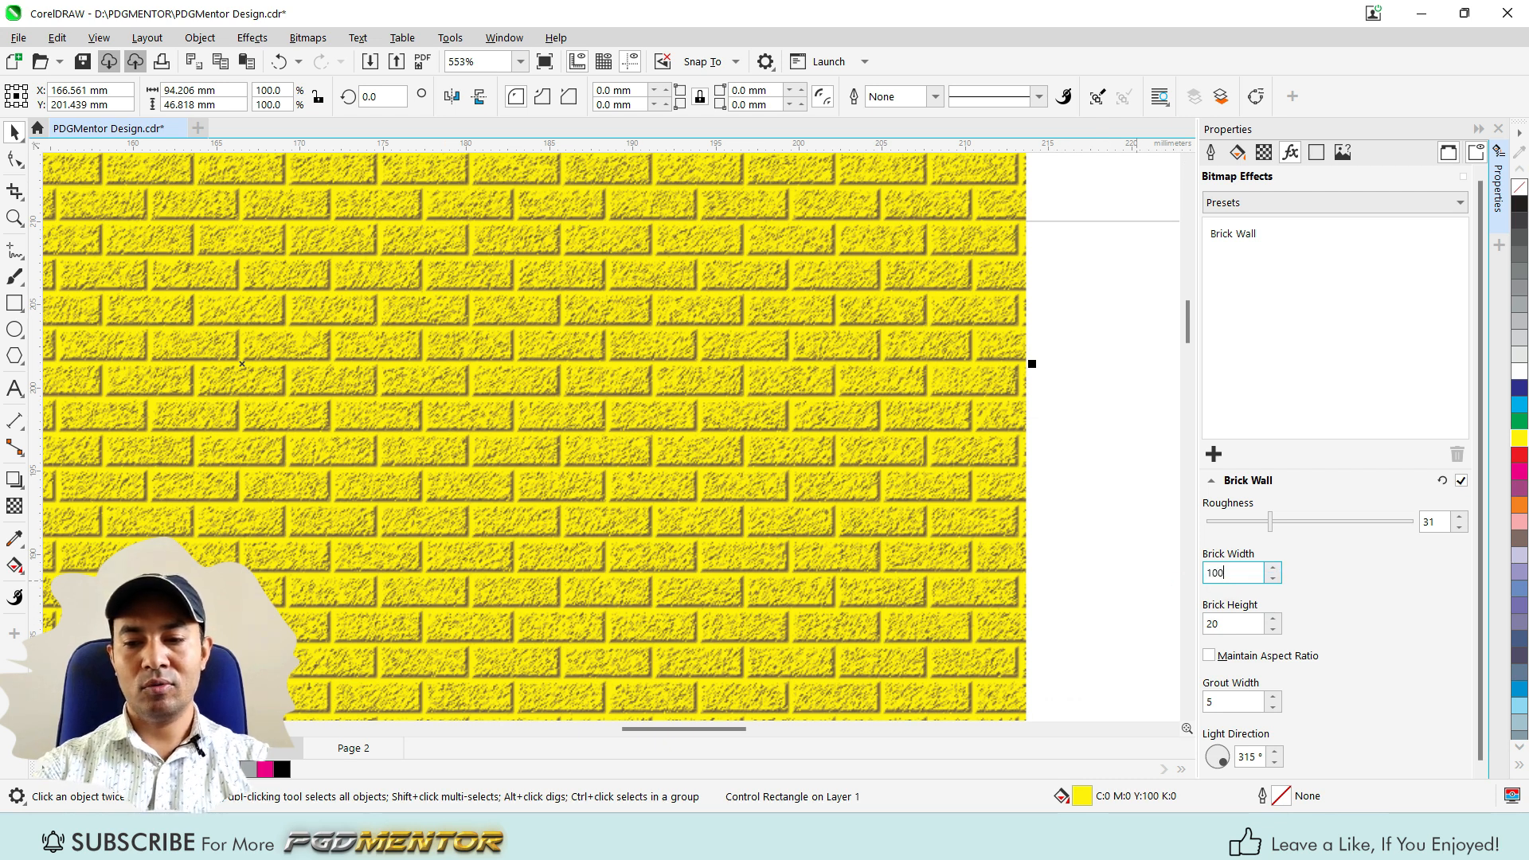
pyautogui.write('0')
pyautogui.press('Return')
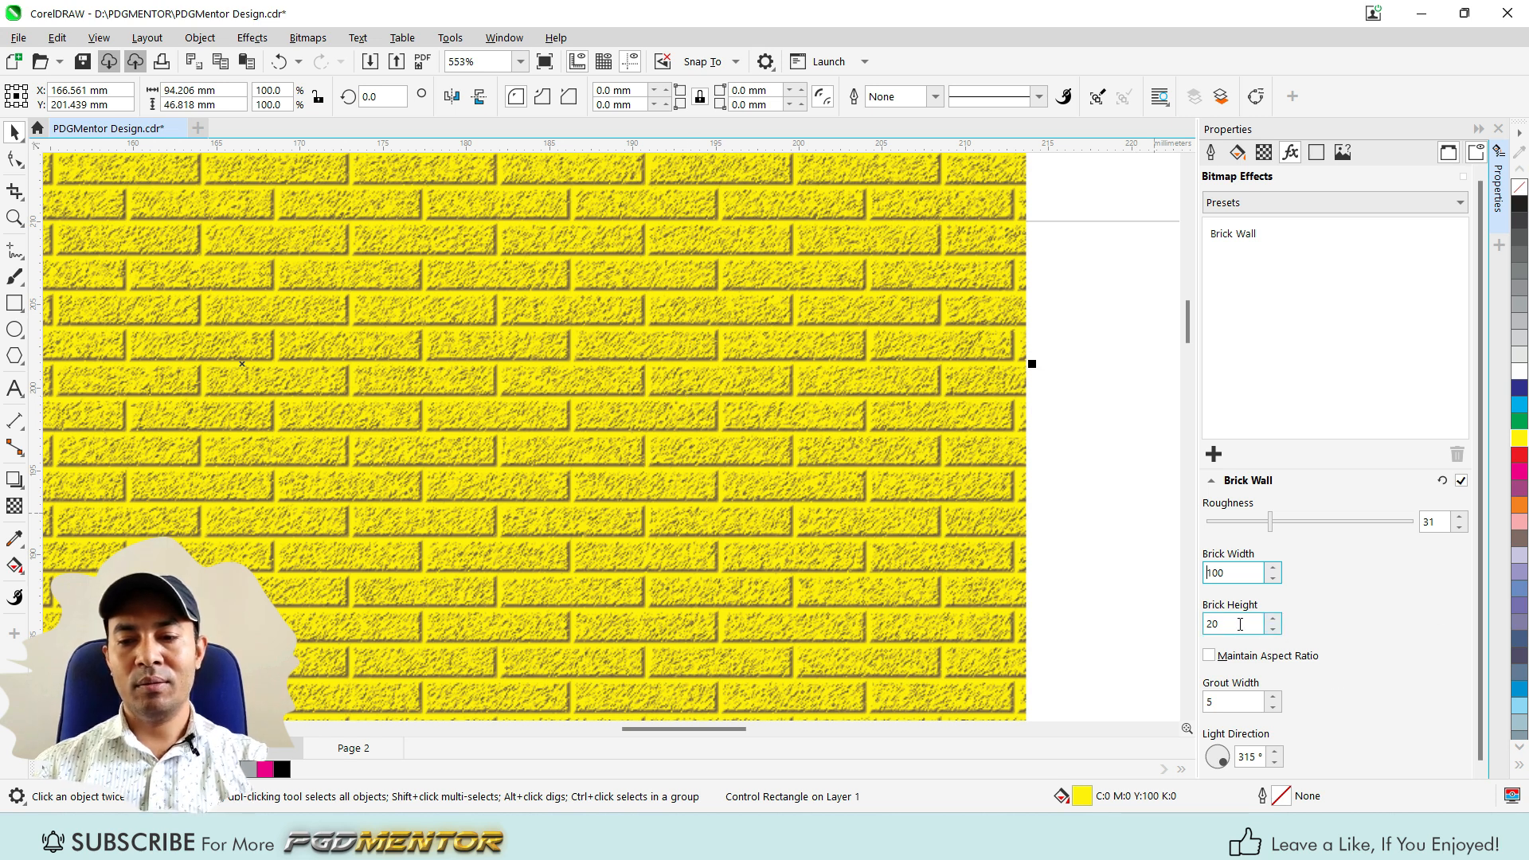
# - Set the Brick Wall effect's brick height to 50 and inspect the bricks
pyautogui.moveTo(1227, 625); pyautogui.dragTo(1140, 621)
pyautogui.write('5')
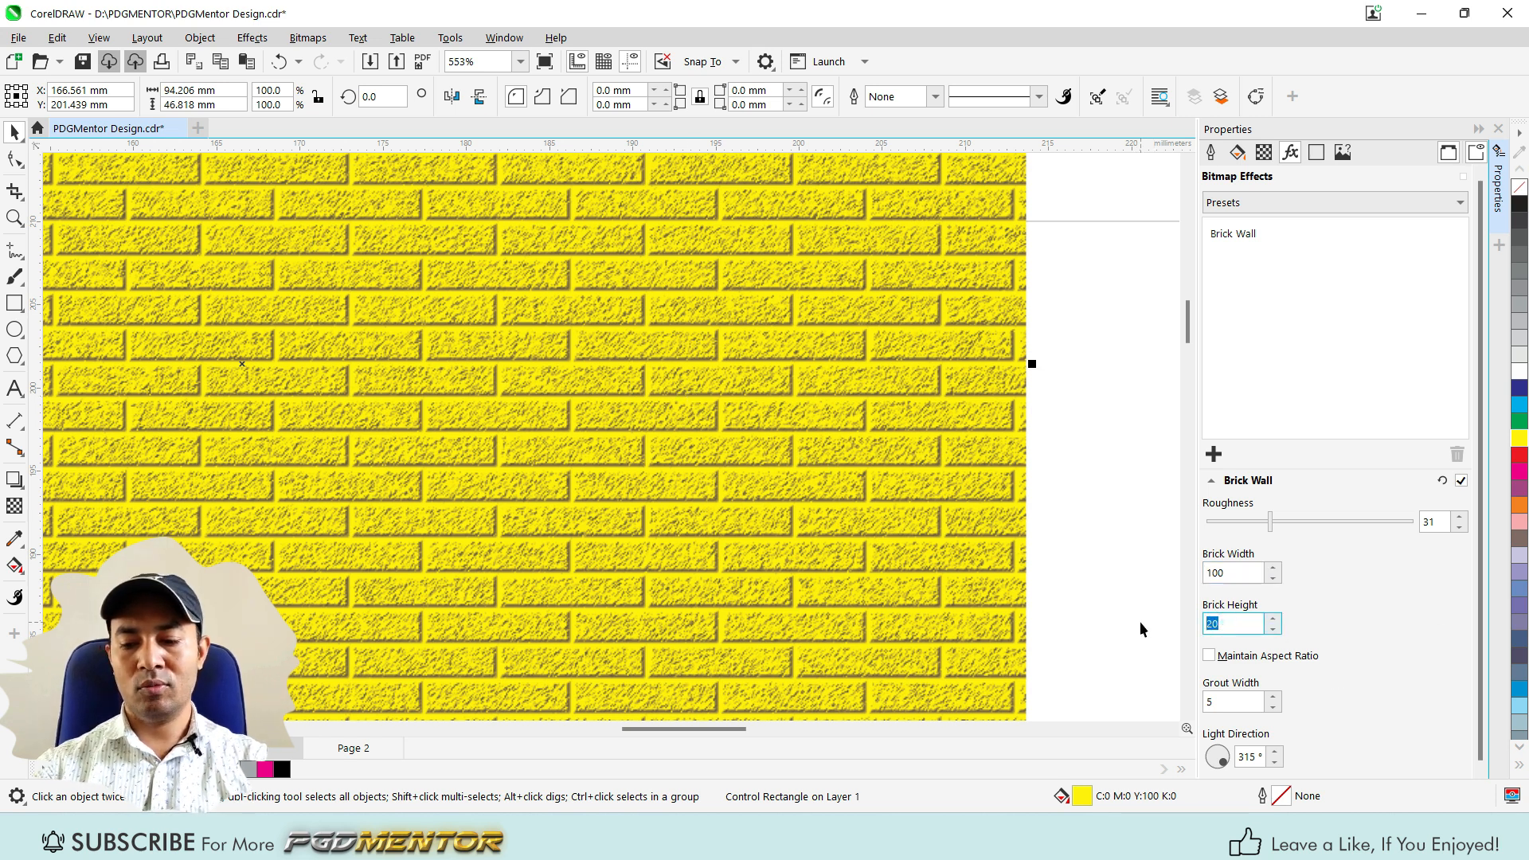
pyautogui.write('0')
pyautogui.press('Return')
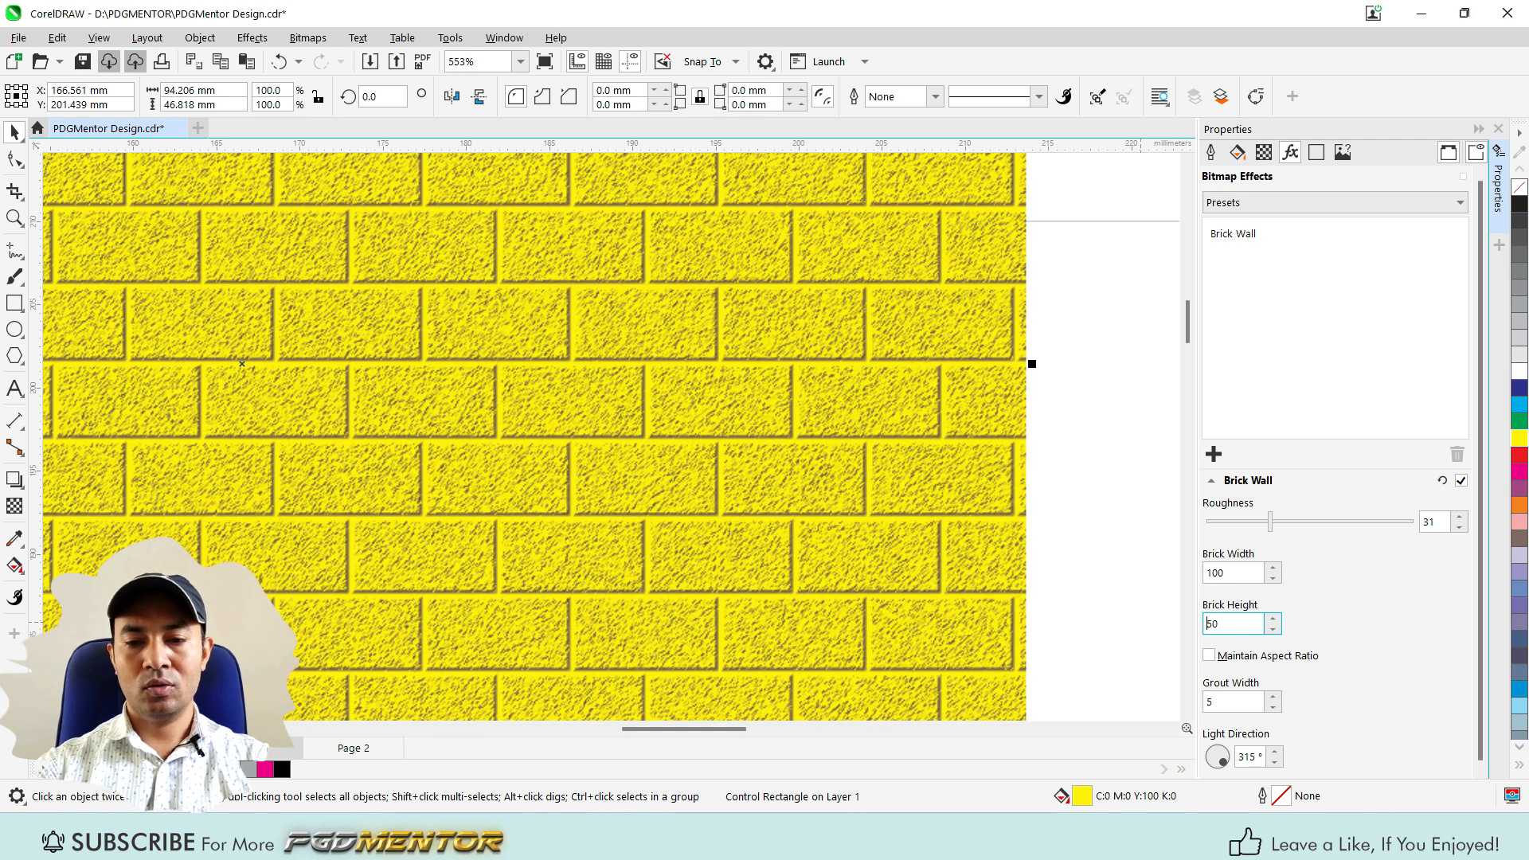
pyautogui.scroll(-2, 670, 479)
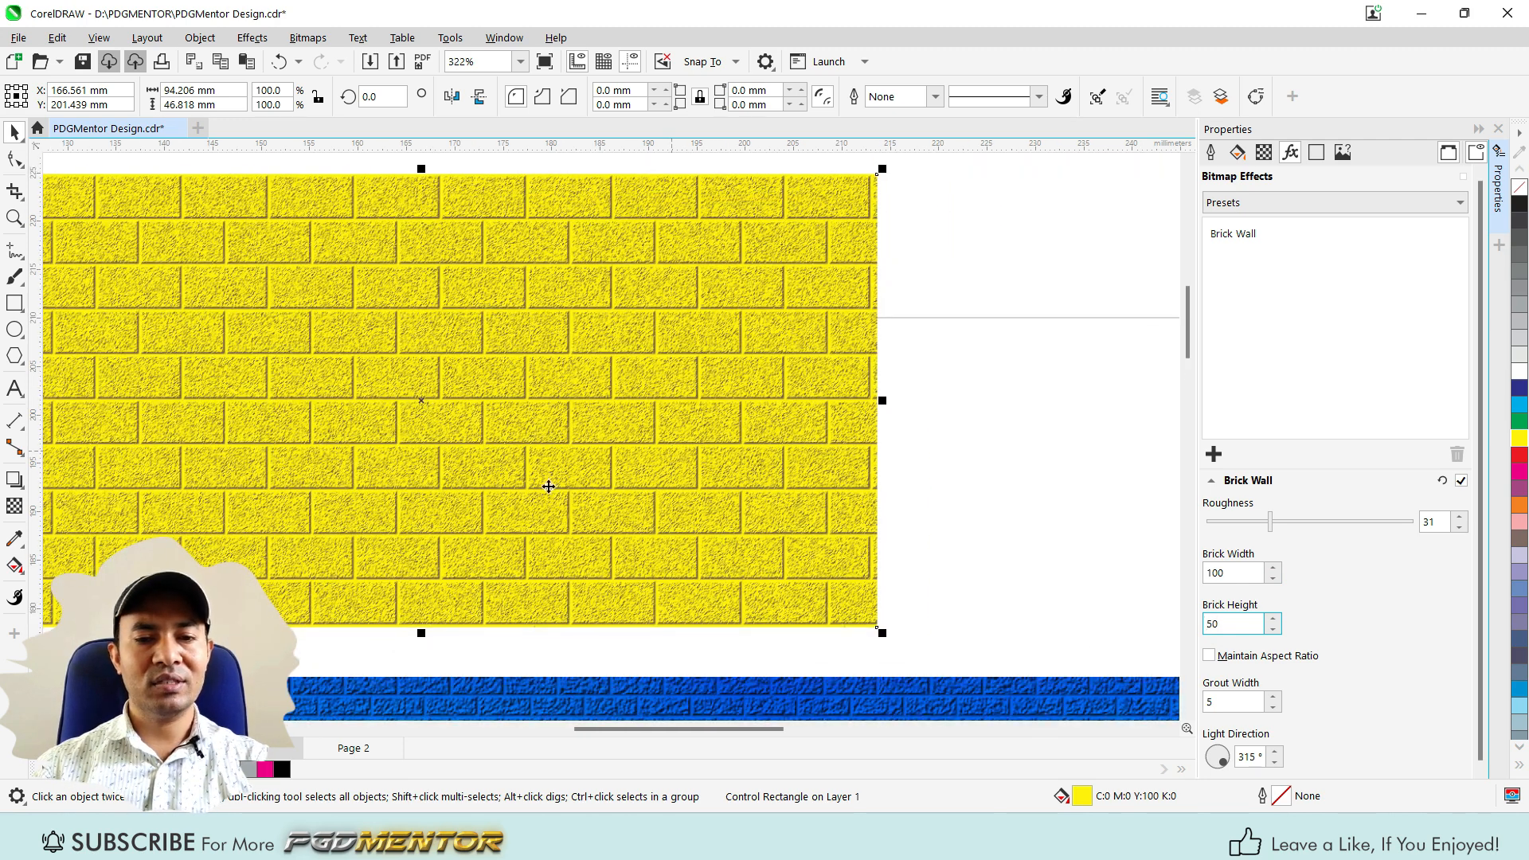
pyautogui.scroll(1, 549, 486)
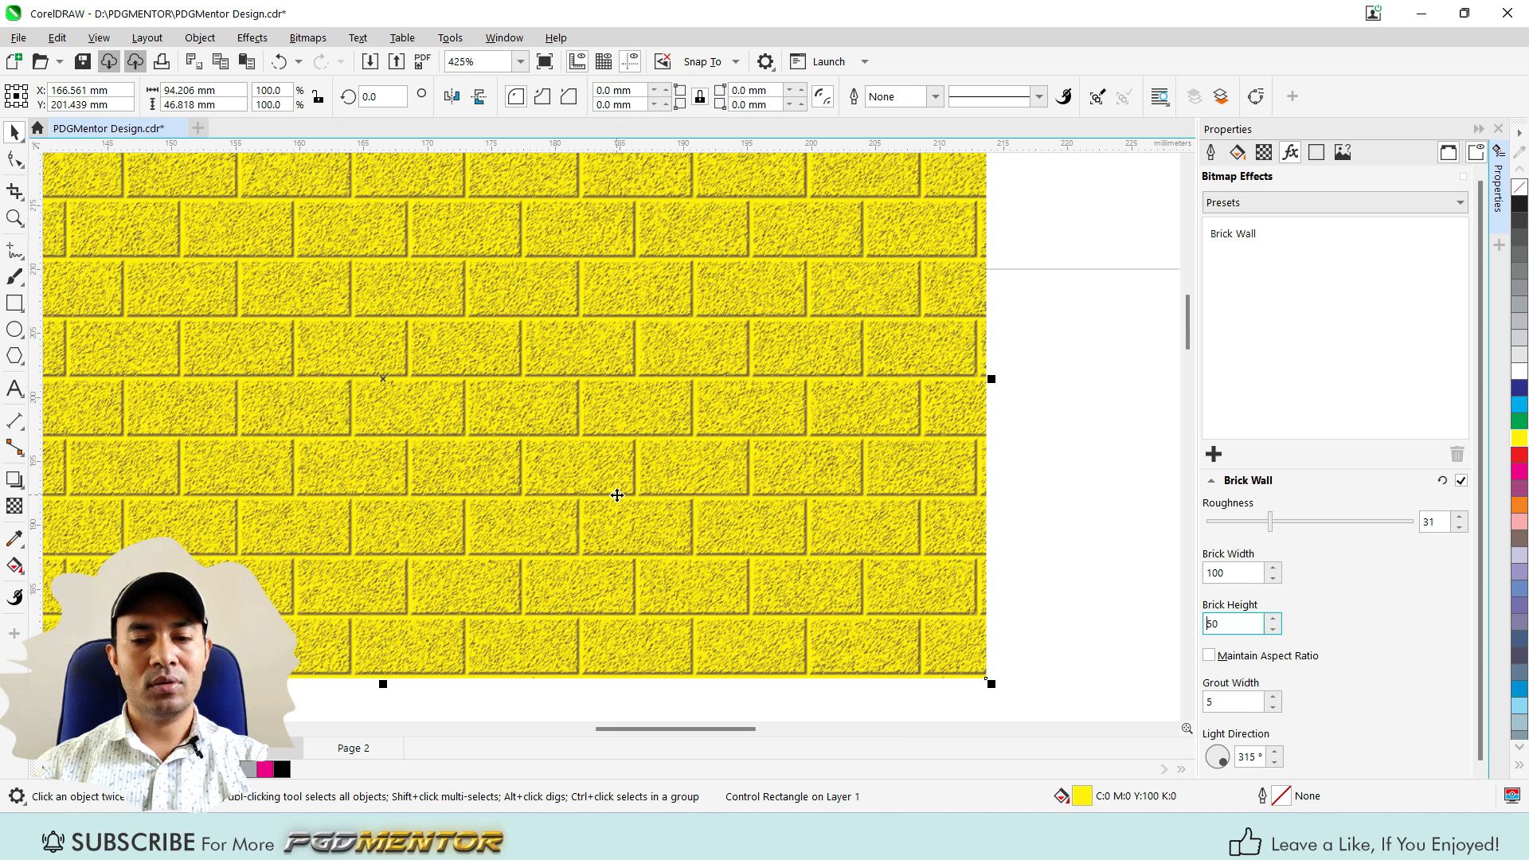
pyautogui.scroll(-1, 623, 498)
pyautogui.scroll(1, 644, 562)
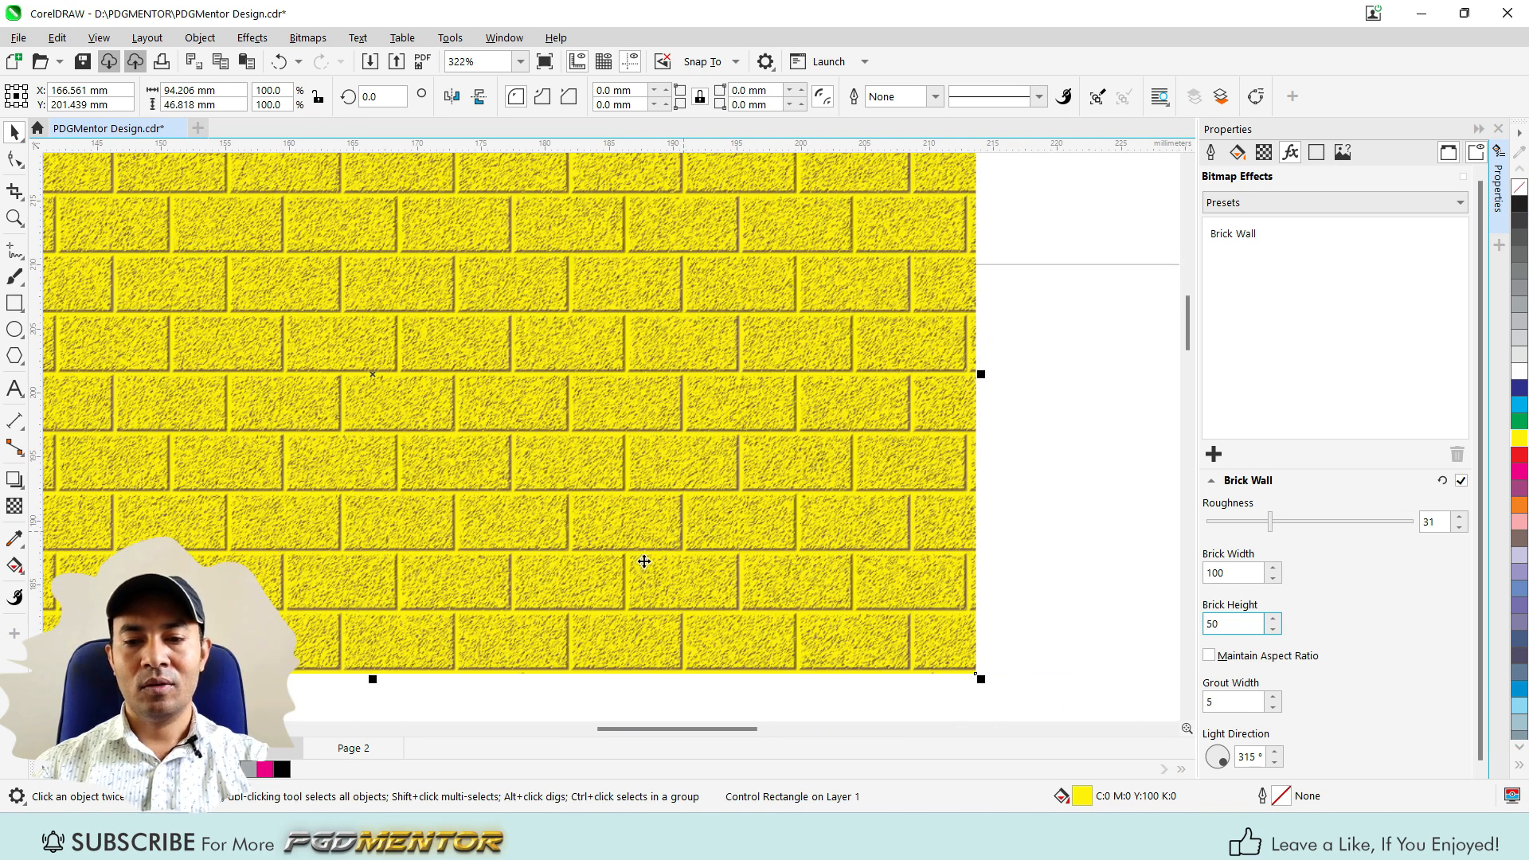
# - Set the grout width of the Brick Wall effect to 50 and check the whole rectangle
pyautogui.click(1220, 702)
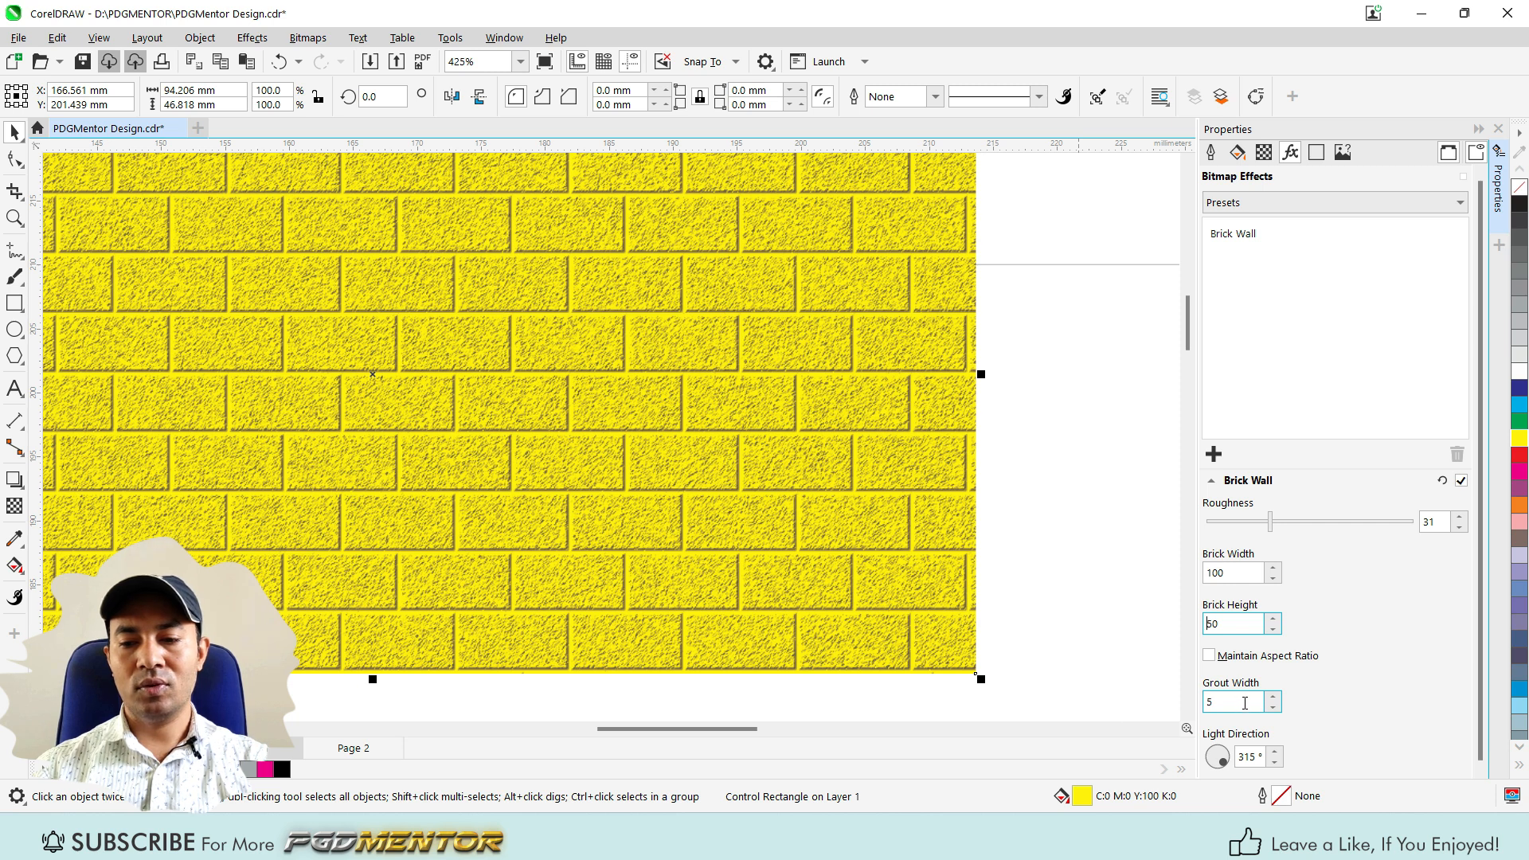
pyautogui.scroll(3, 813, 539)
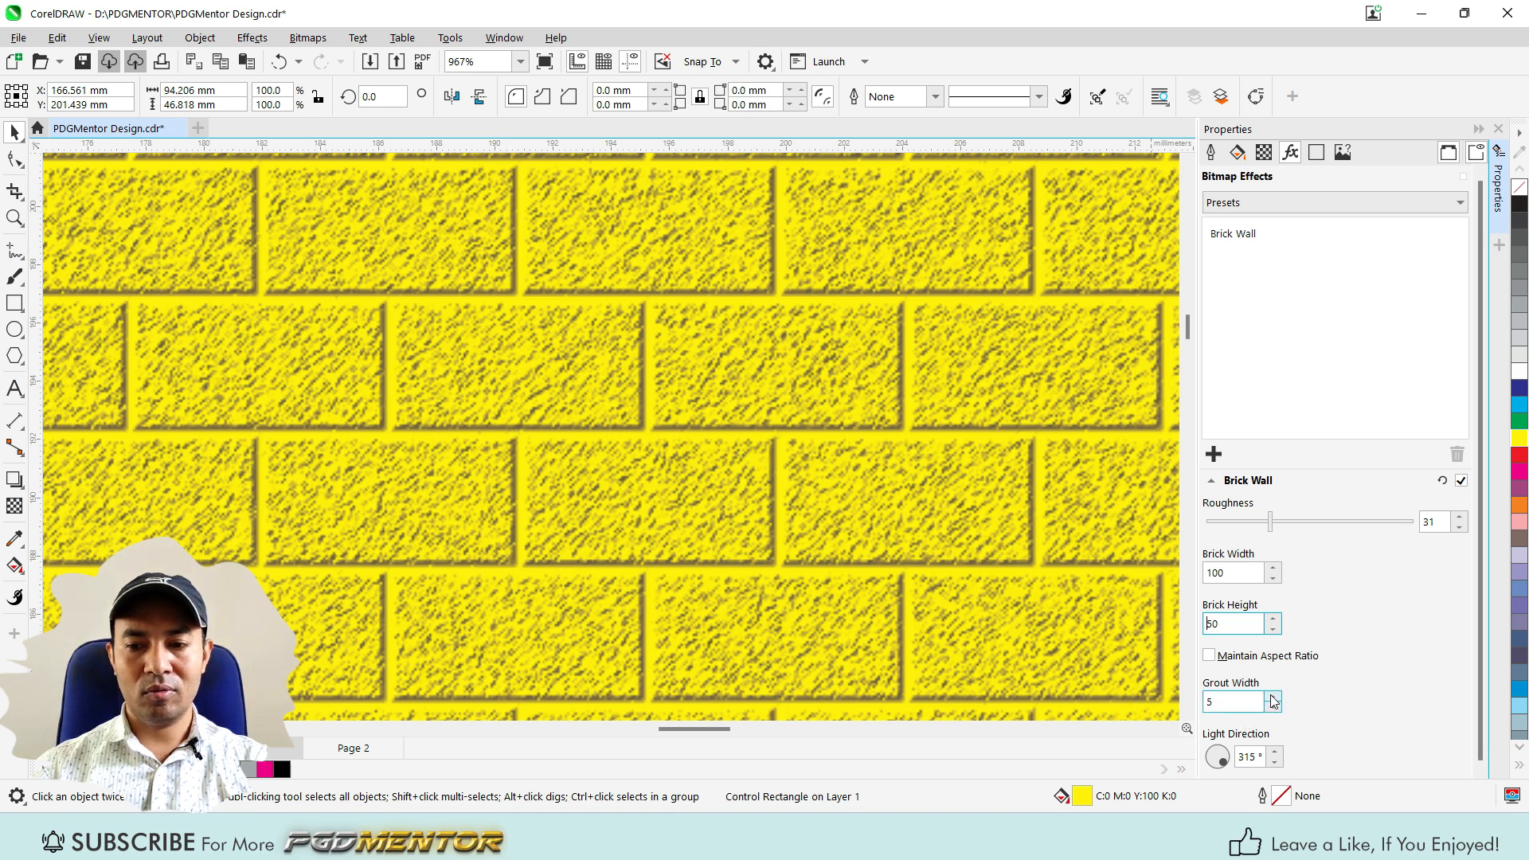
pyautogui.doubleClick(1227, 702)
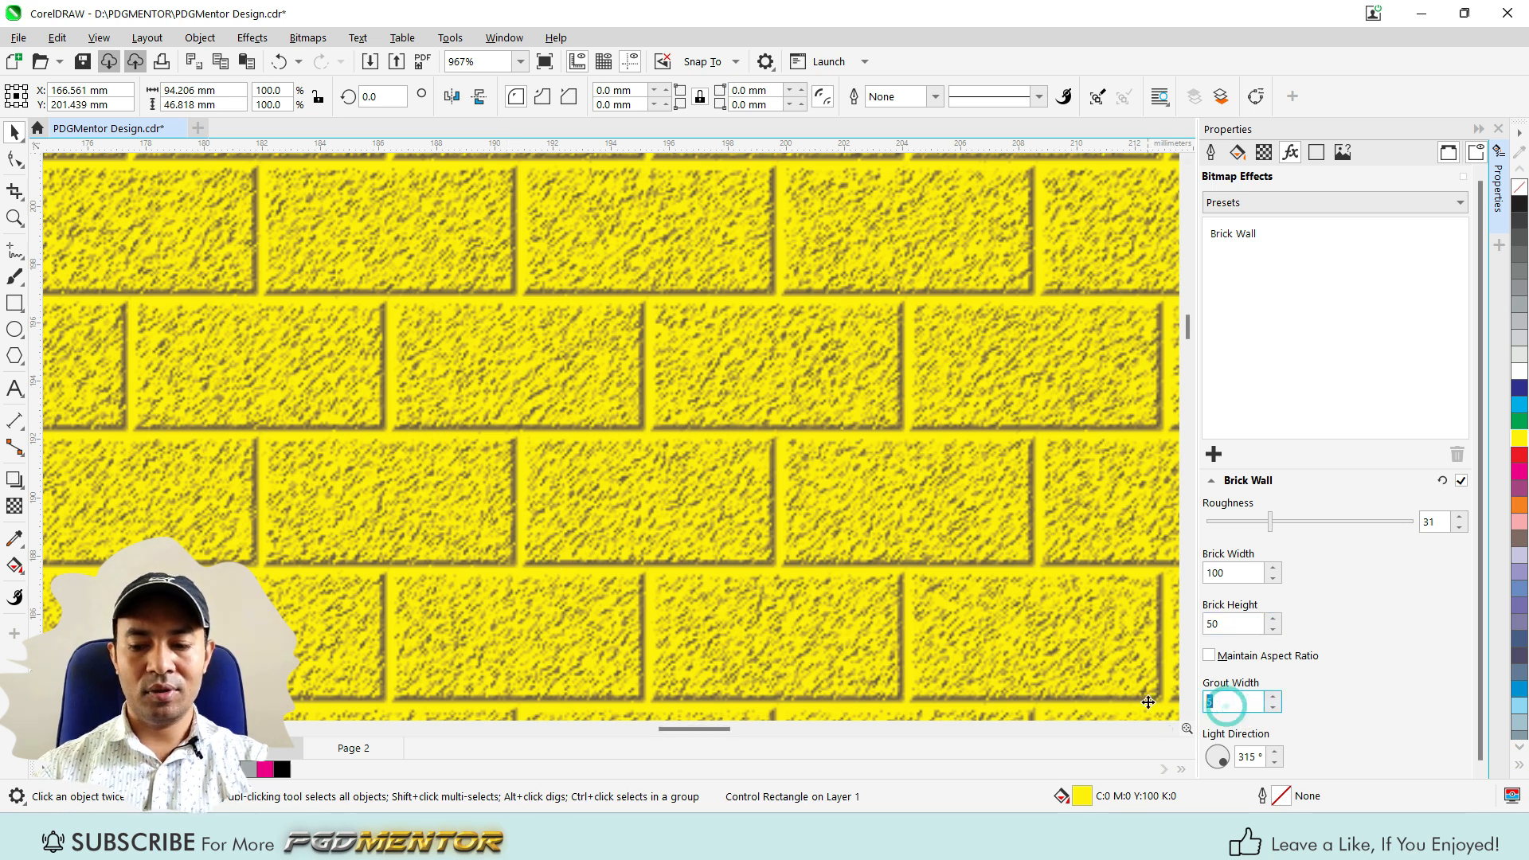
pyautogui.write('50')
pyautogui.press('Return')
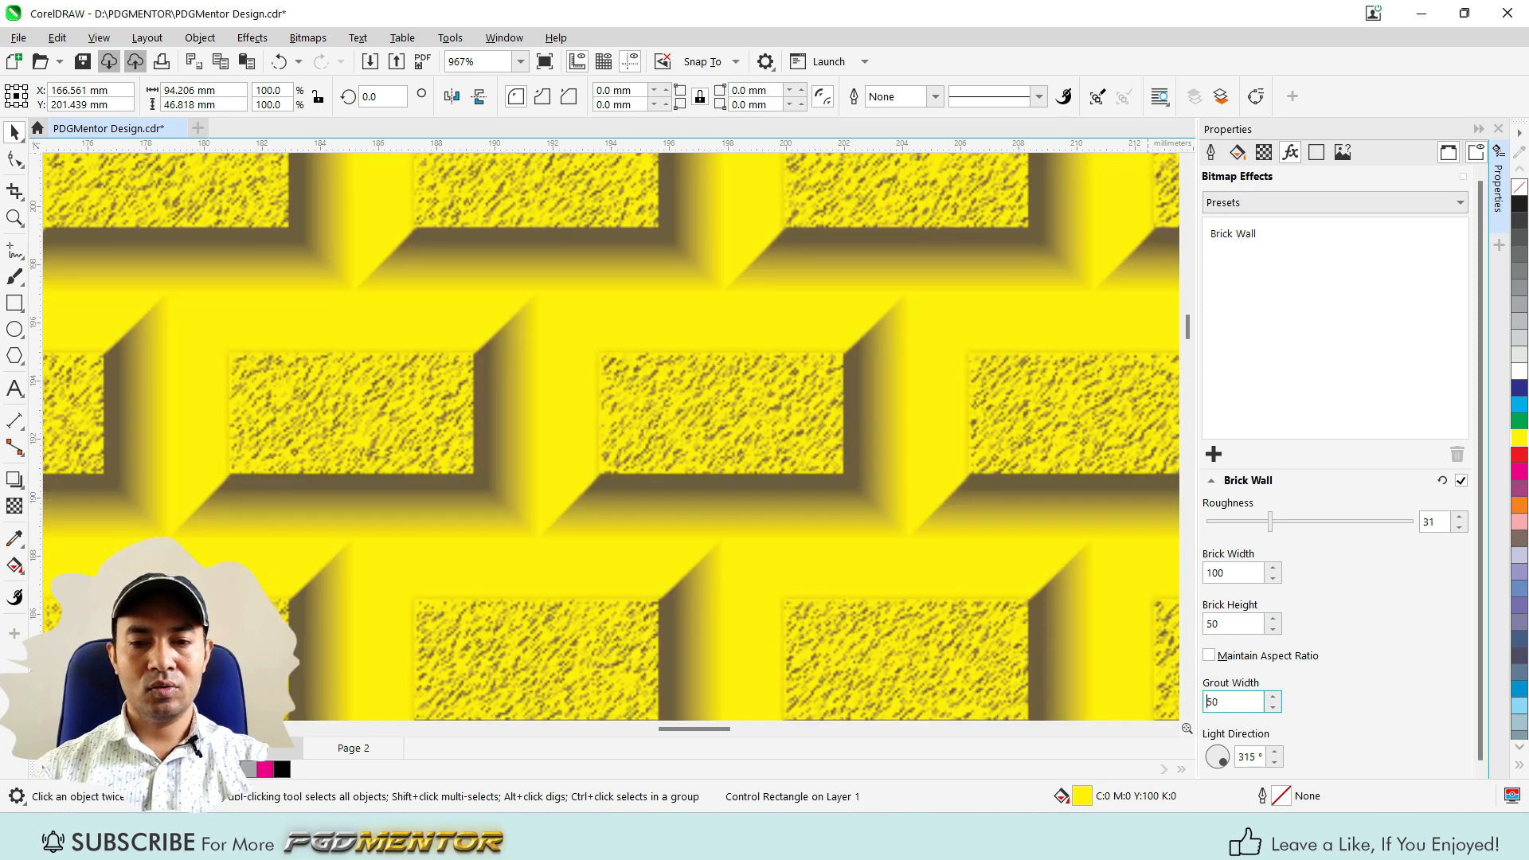
pyautogui.scroll(-5, 720, 417)
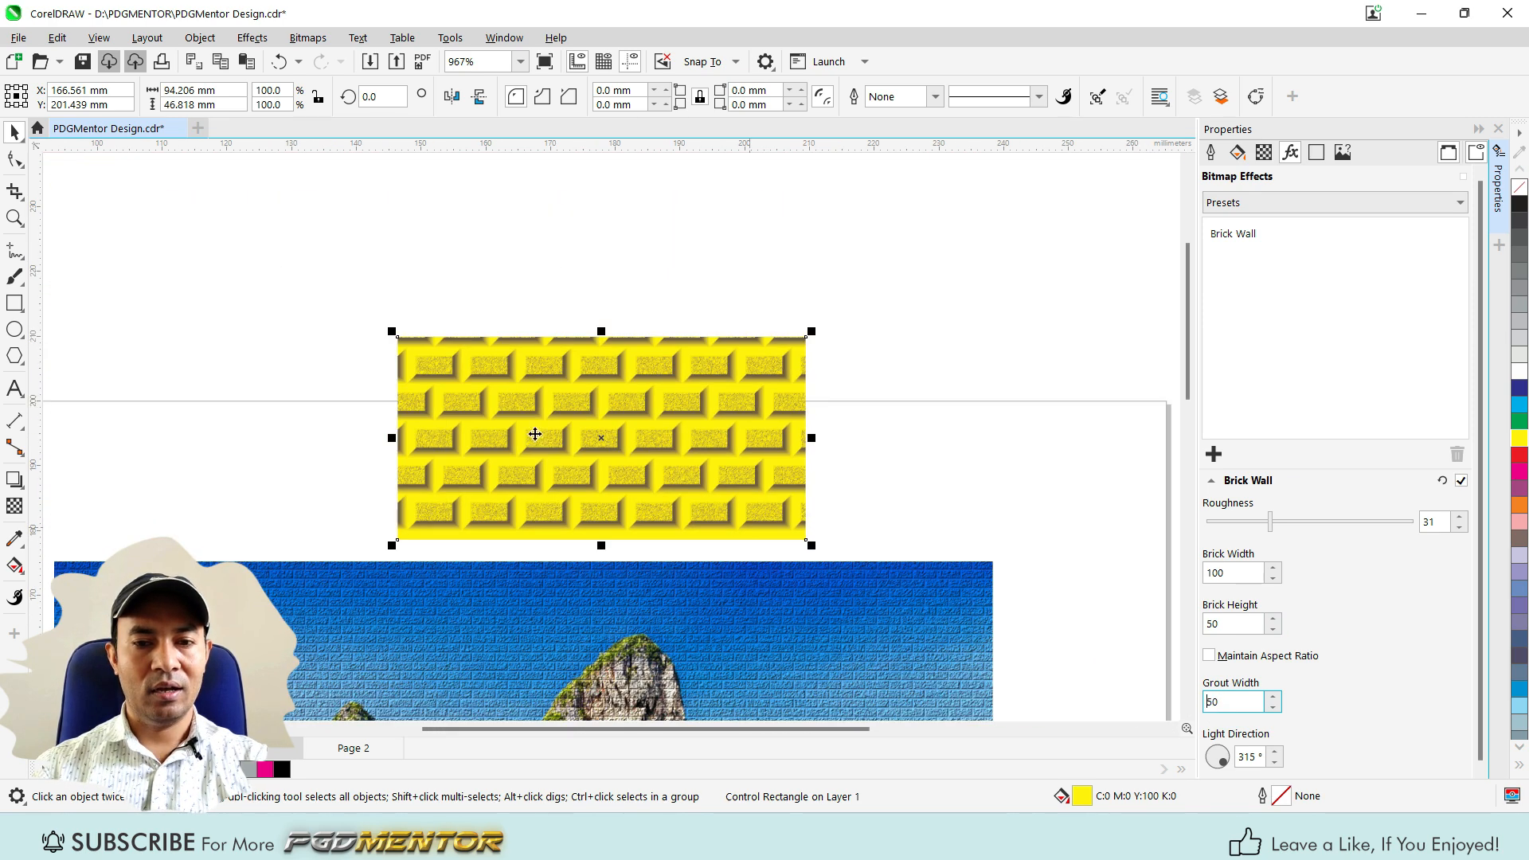
pyautogui.scroll(3, 535, 435)
pyautogui.scroll(-1, 498, 503)
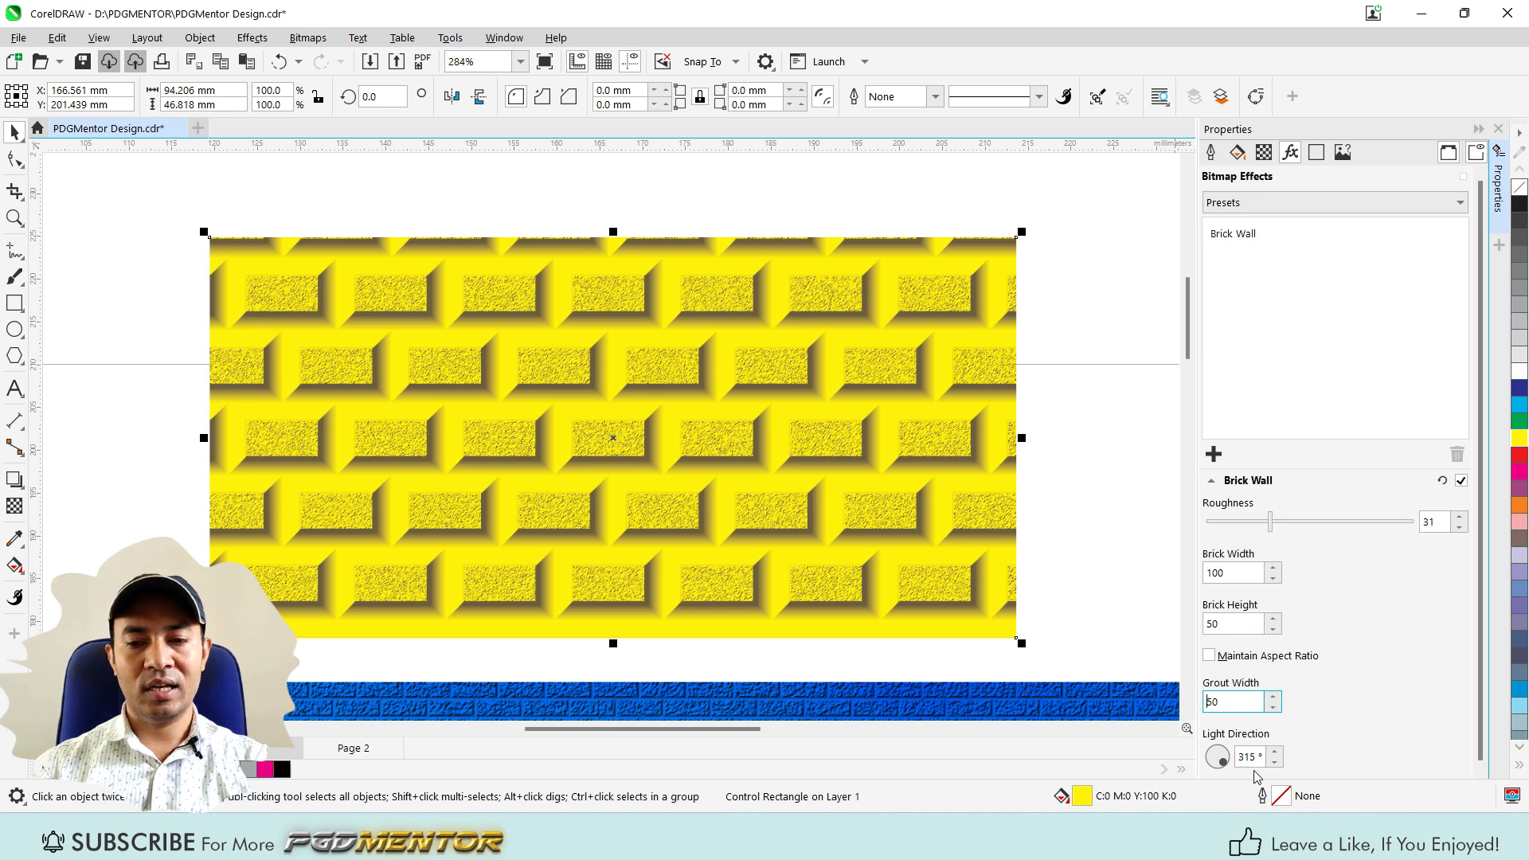
# - Change the light direction of the Brick Wall effect to 140° and review the shading
pyautogui.scroll(2, 823, 402)
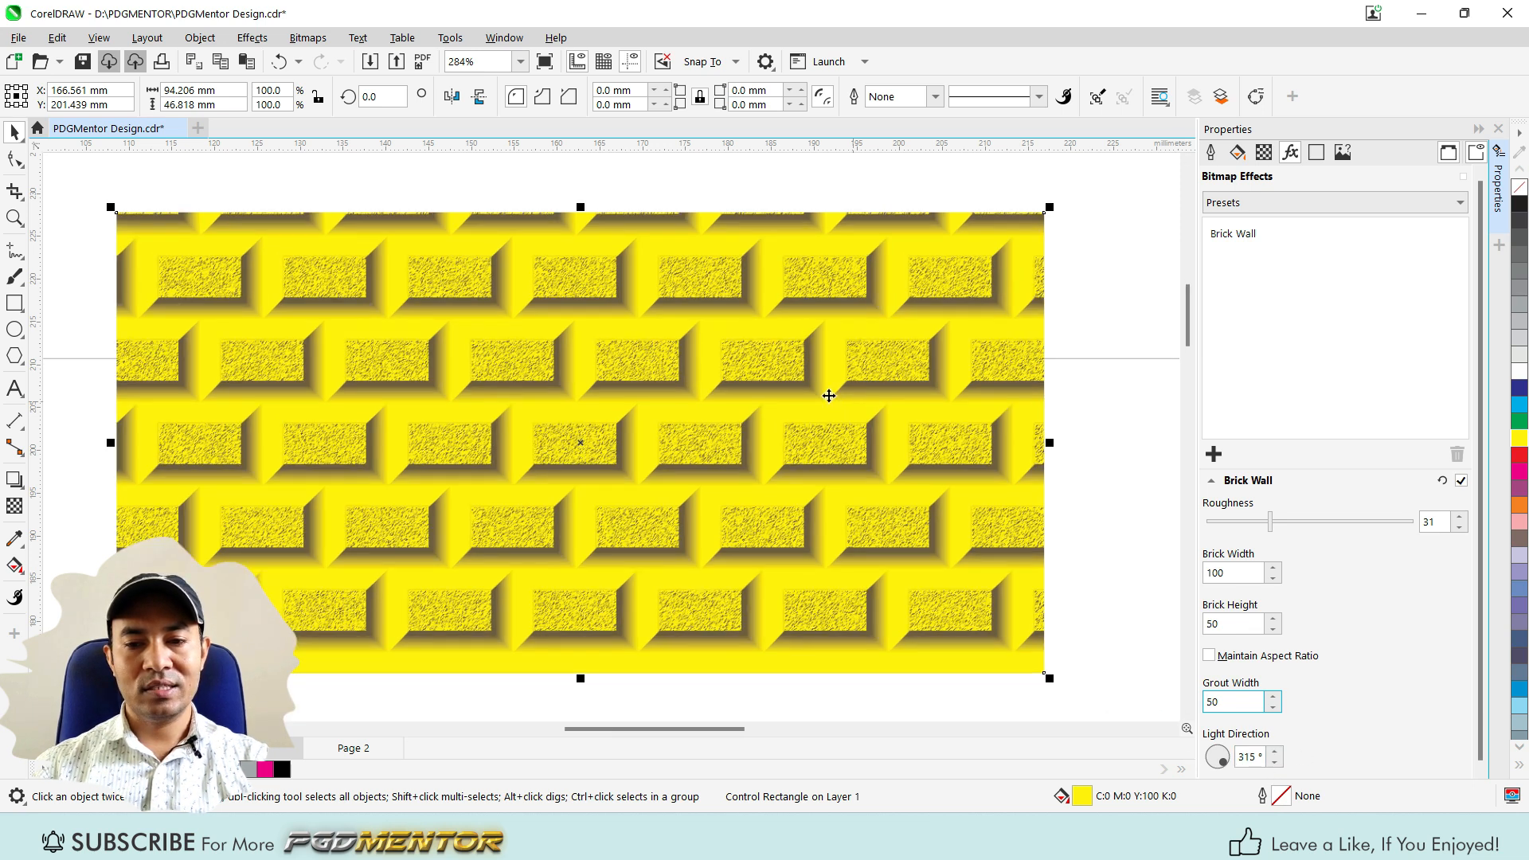
pyautogui.scroll(-1, 819, 395)
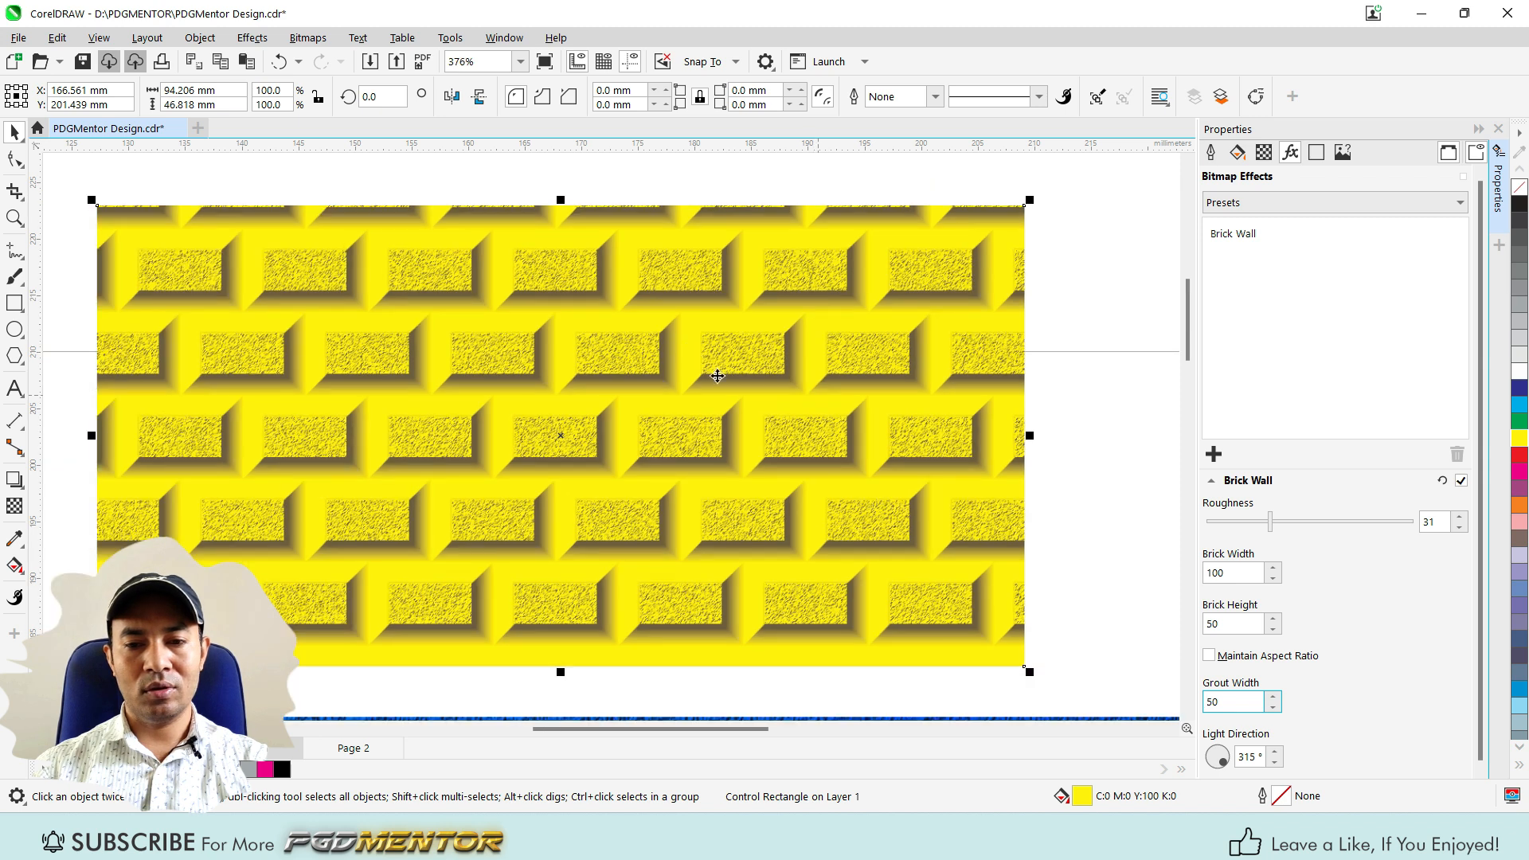
pyautogui.moveTo(1224, 766); pyautogui.dragTo(1211, 752)
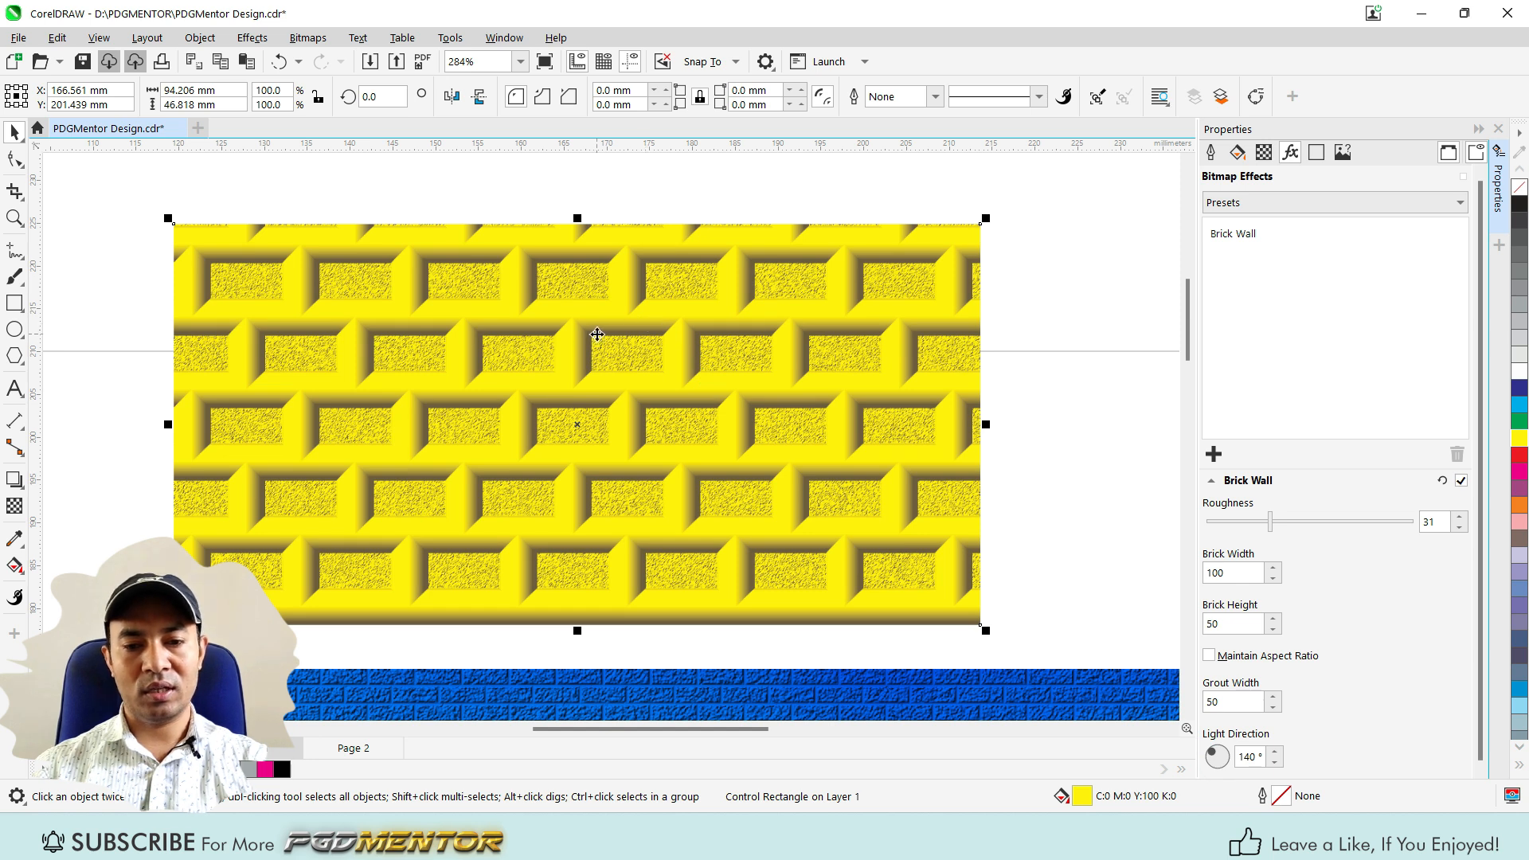
pyautogui.scroll(-3, 638, 338)
pyautogui.scroll(1, 648, 405)
pyautogui.scroll(-3, 740, 426)
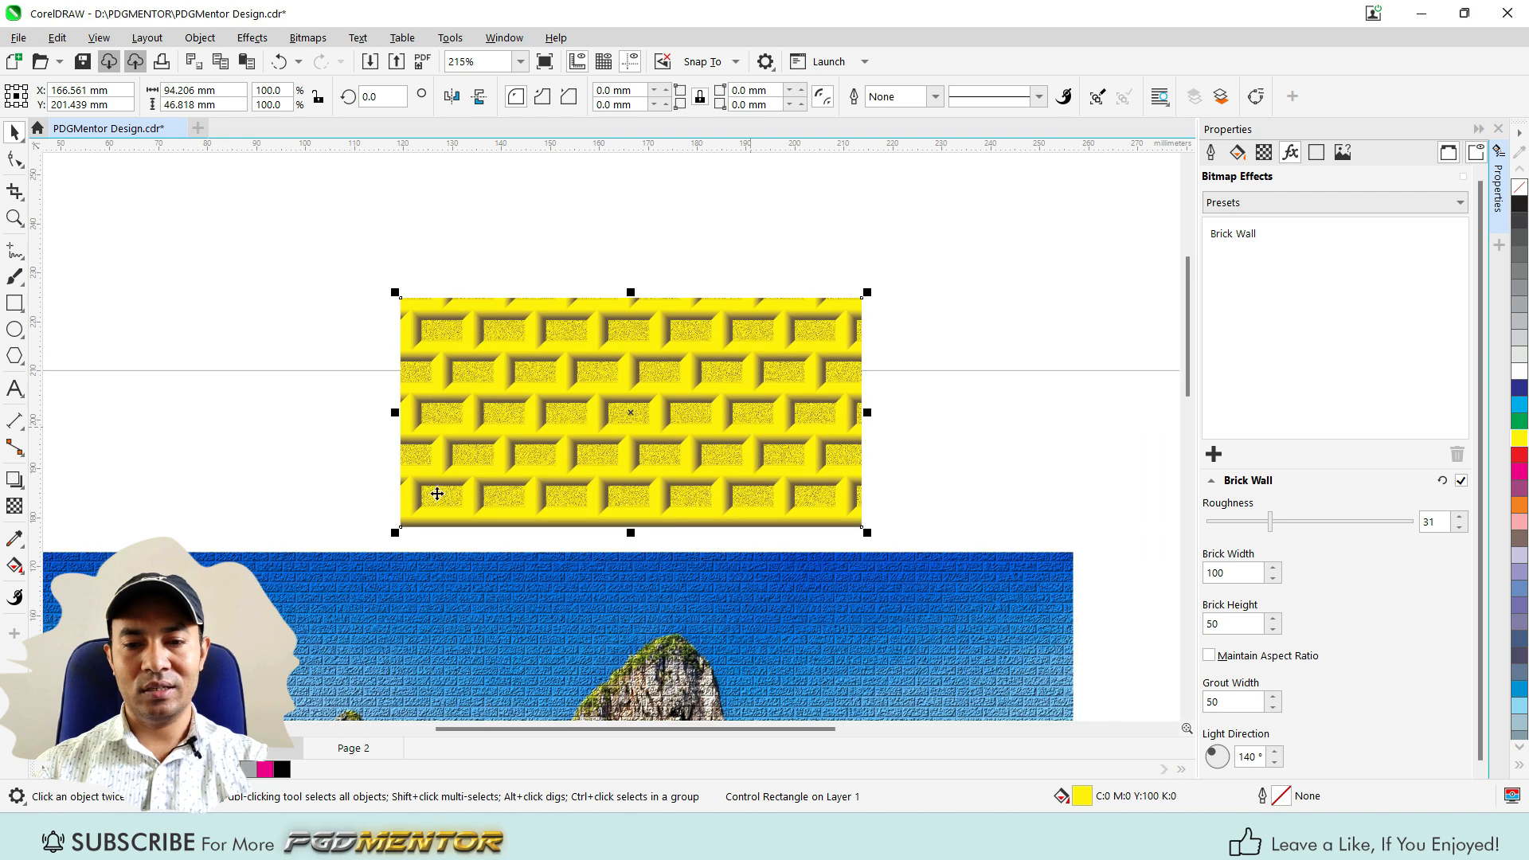
pyautogui.scroll(2, 1000, 594)
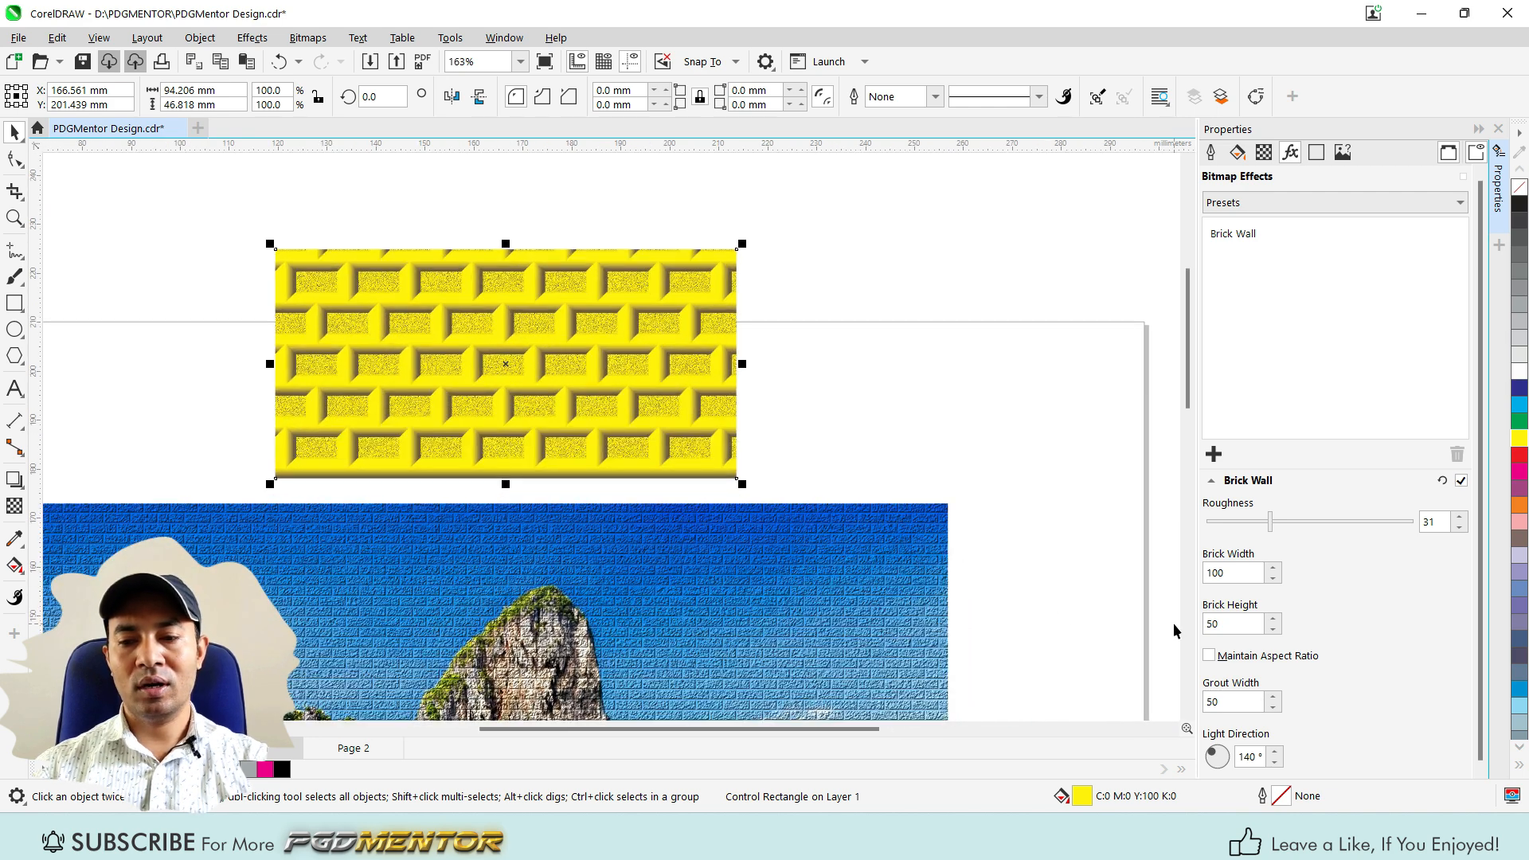
# - Turn off the Brick Wall effect on the yellow rectangle and delete it from the effects list
pyautogui.scroll(-1, 844, 503)
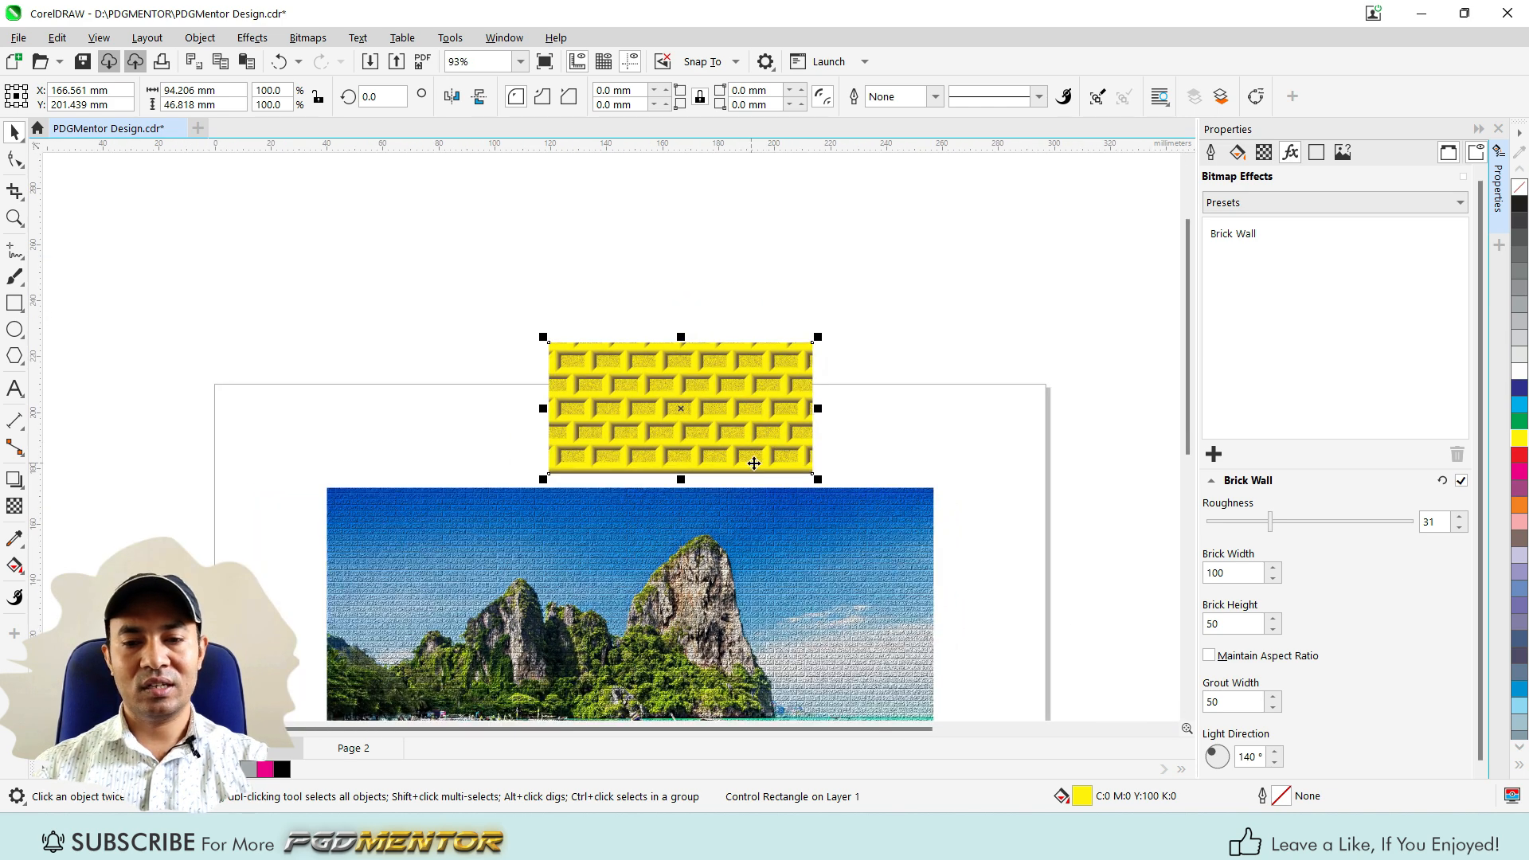
pyautogui.click(1460, 480)
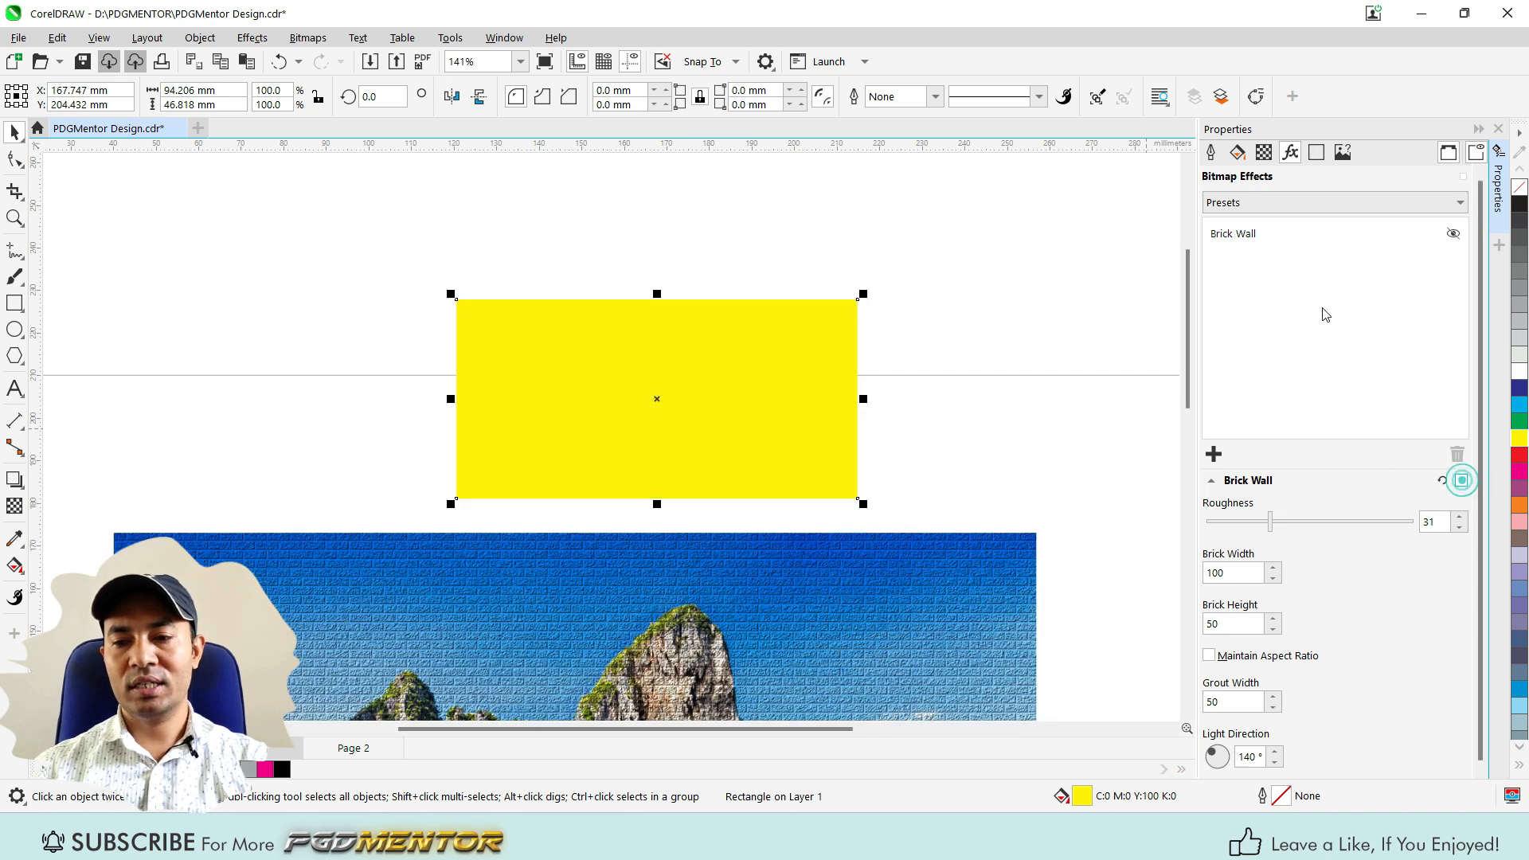
pyautogui.click(1261, 239)
pyautogui.click(1458, 454)
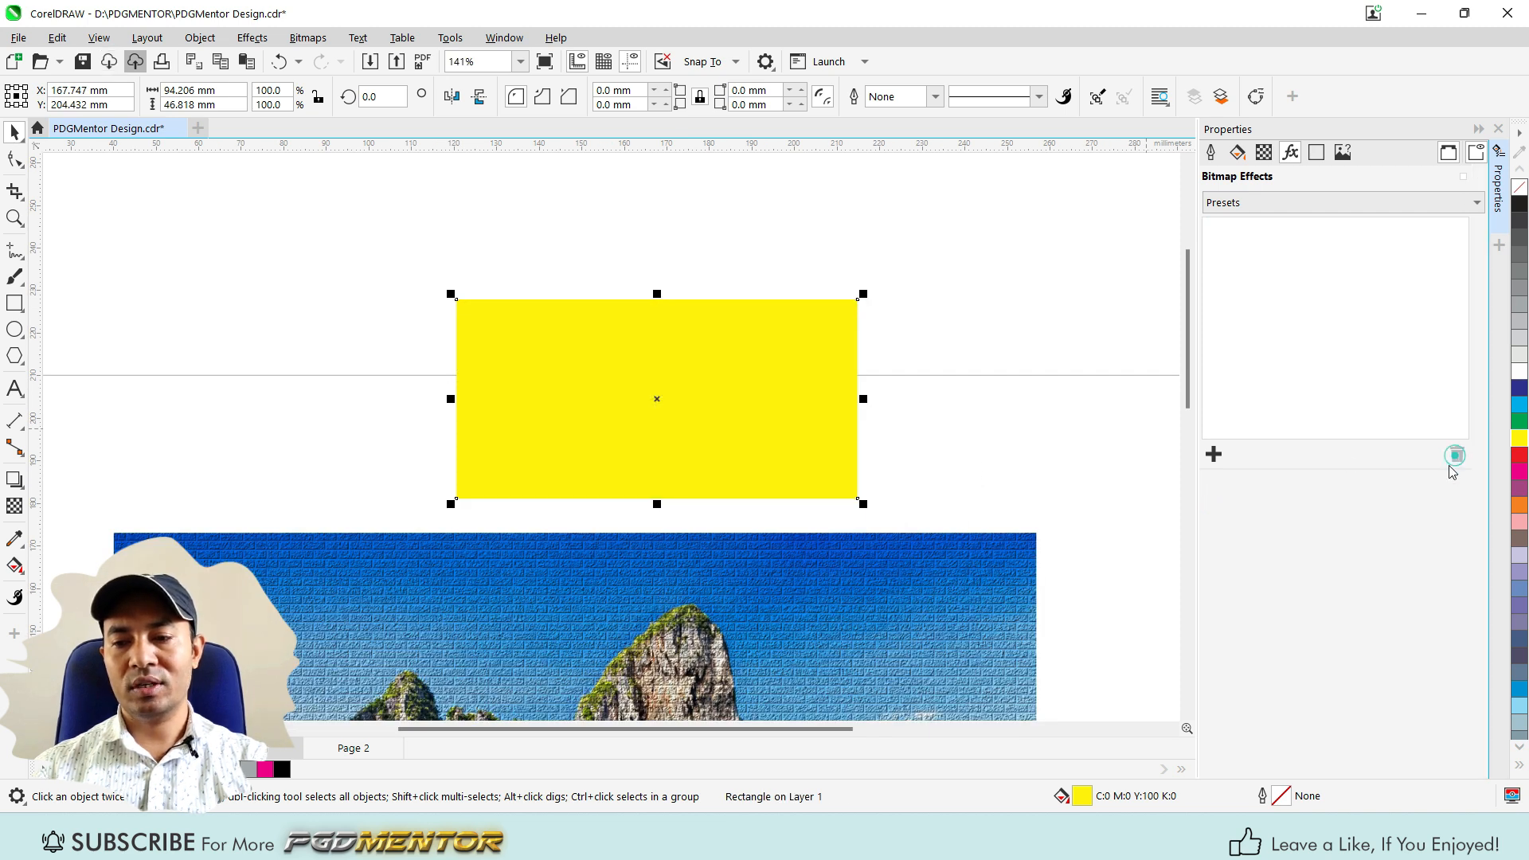
# - Add the Bubbles texture effect to the yellow rectangle and look at the bubbles up close
pyautogui.click(1213, 454)
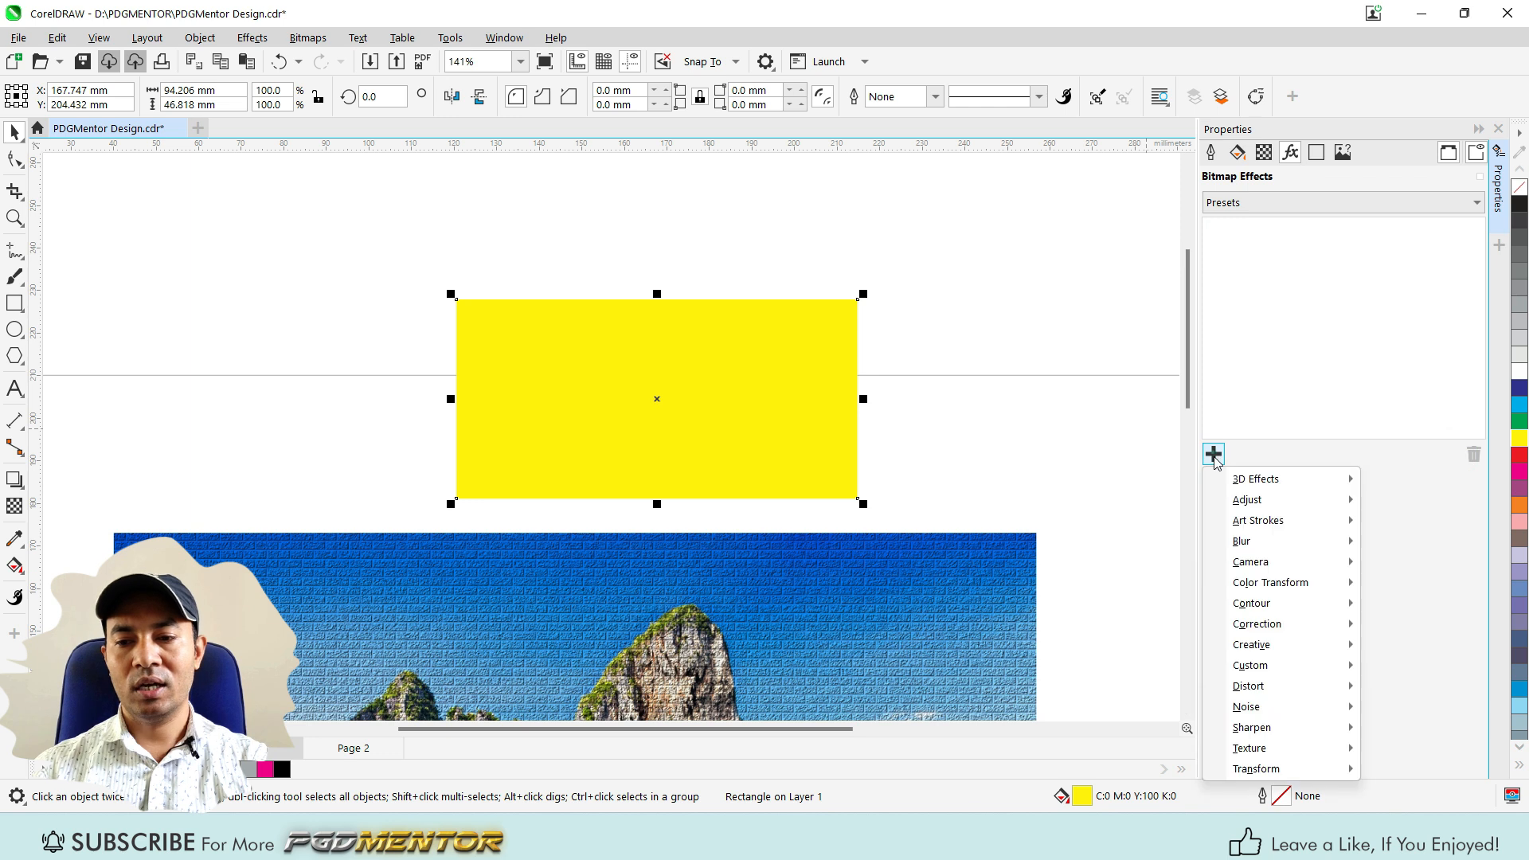
pyautogui.moveTo(1299, 749)
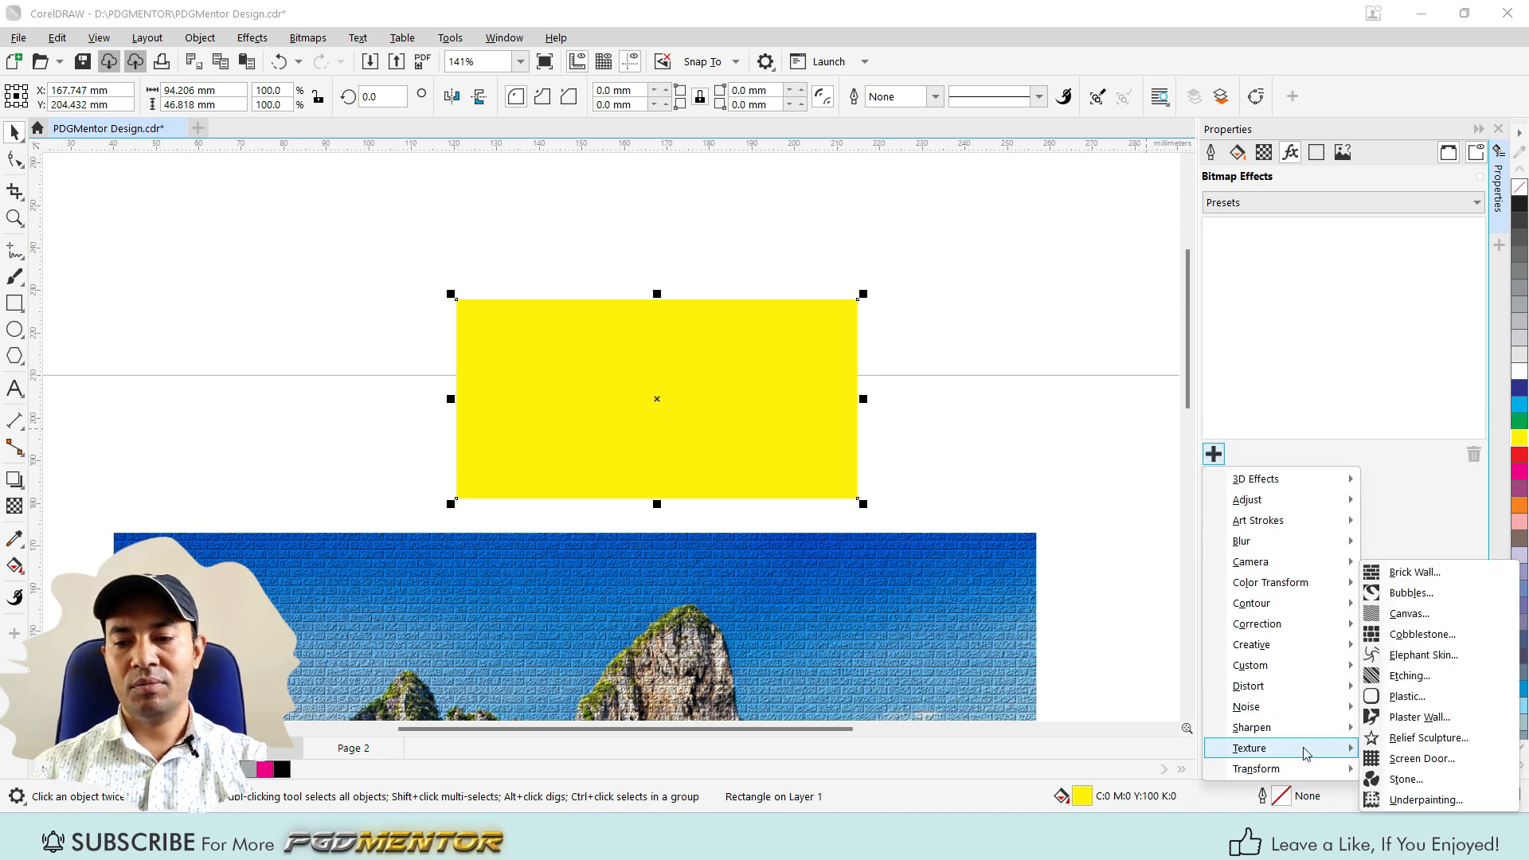
pyautogui.click(1422, 604)
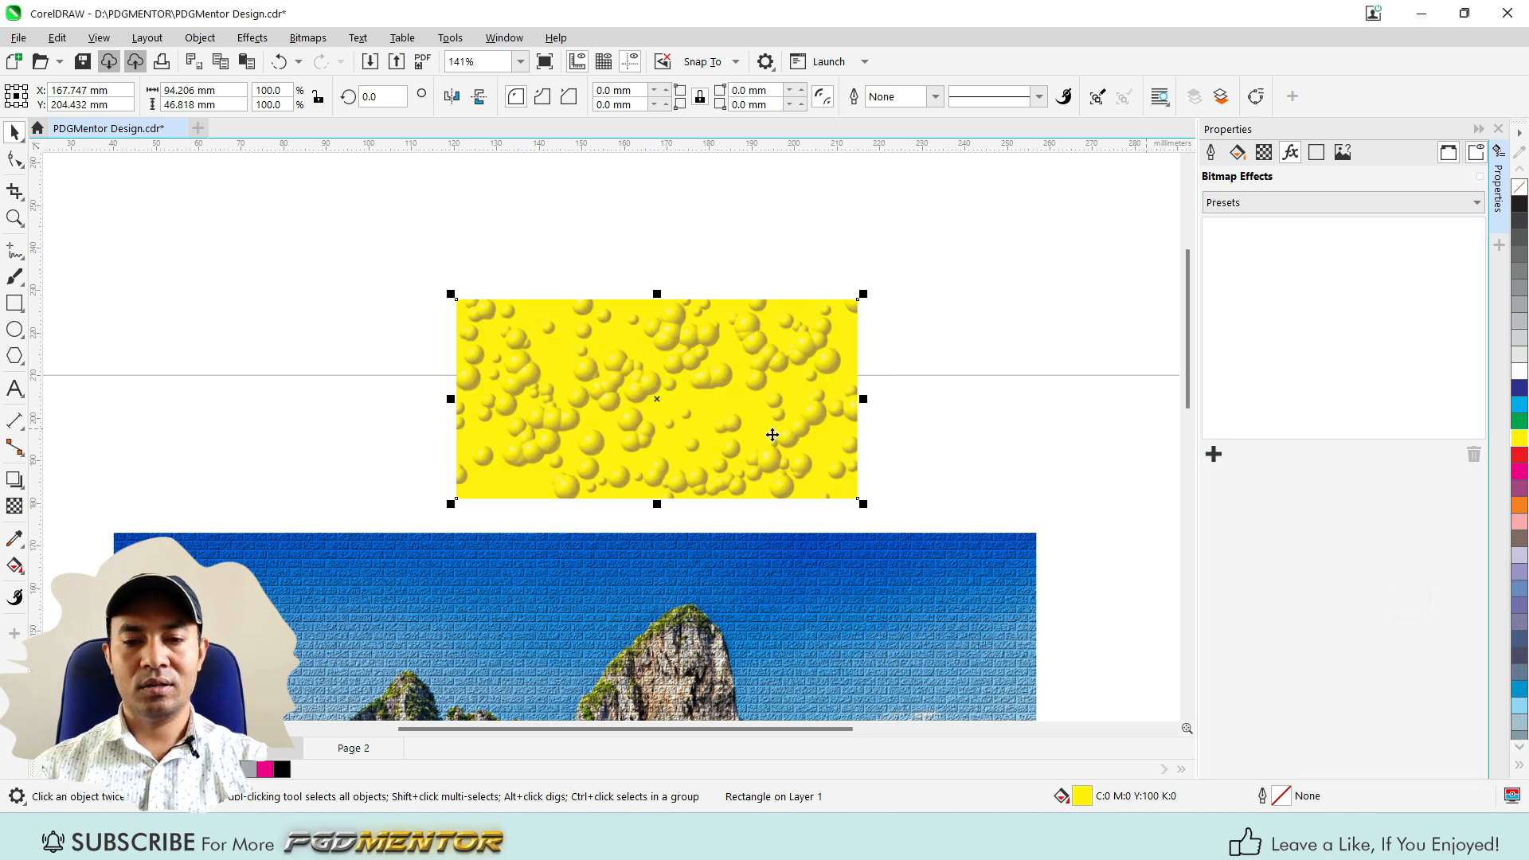
pyautogui.scroll(2, 687, 358)
pyautogui.scroll(1, 586, 336)
pyautogui.scroll(1, 612, 417)
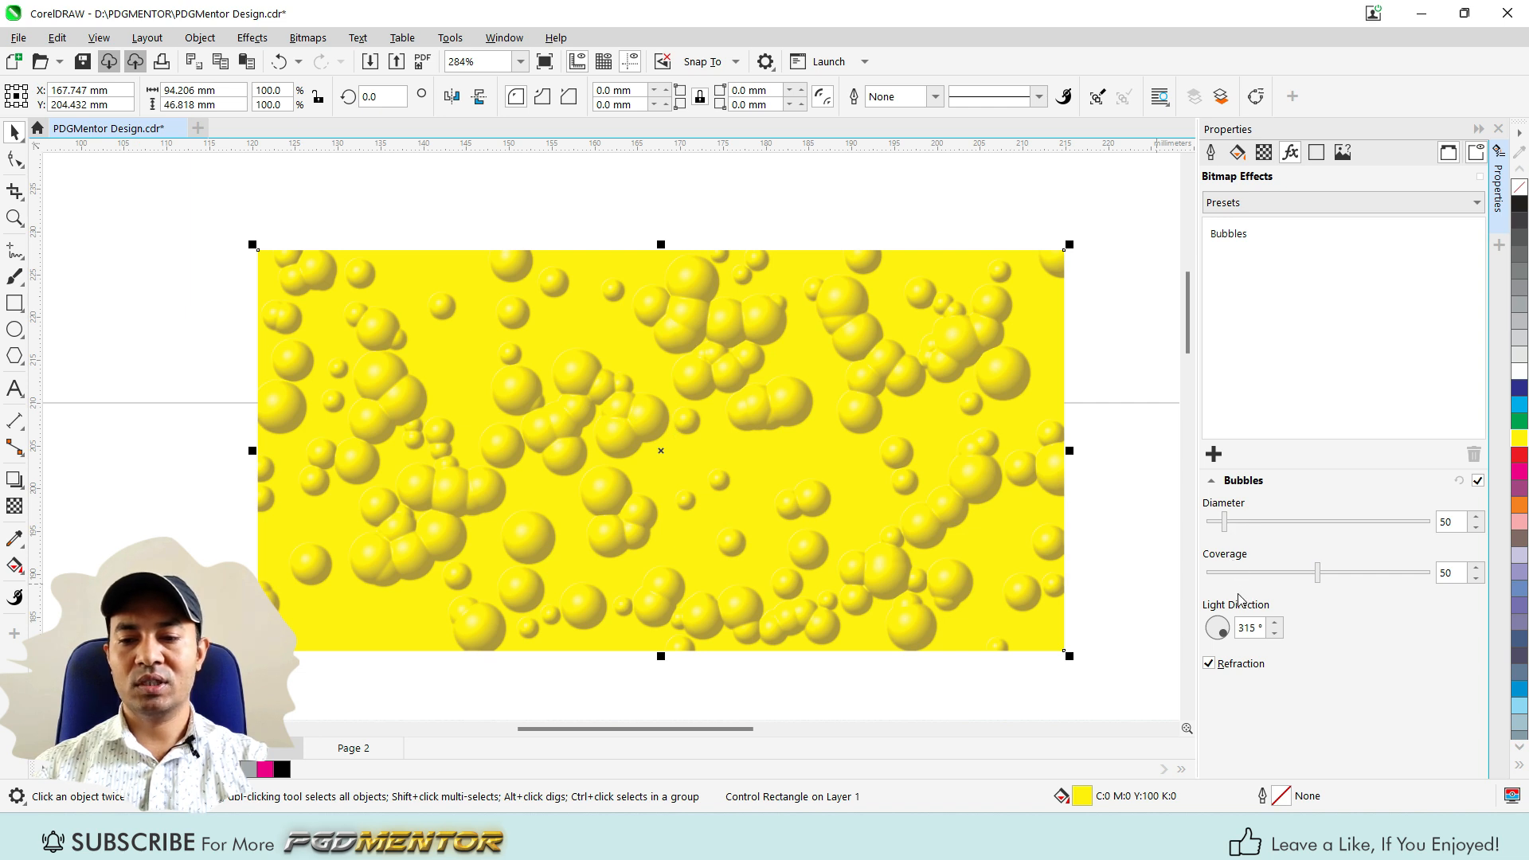
# - Try a diameter of 199 for the Bubbles effect and settle on 70
pyautogui.moveTo(1225, 519); pyautogui.dragTo(1314, 526)
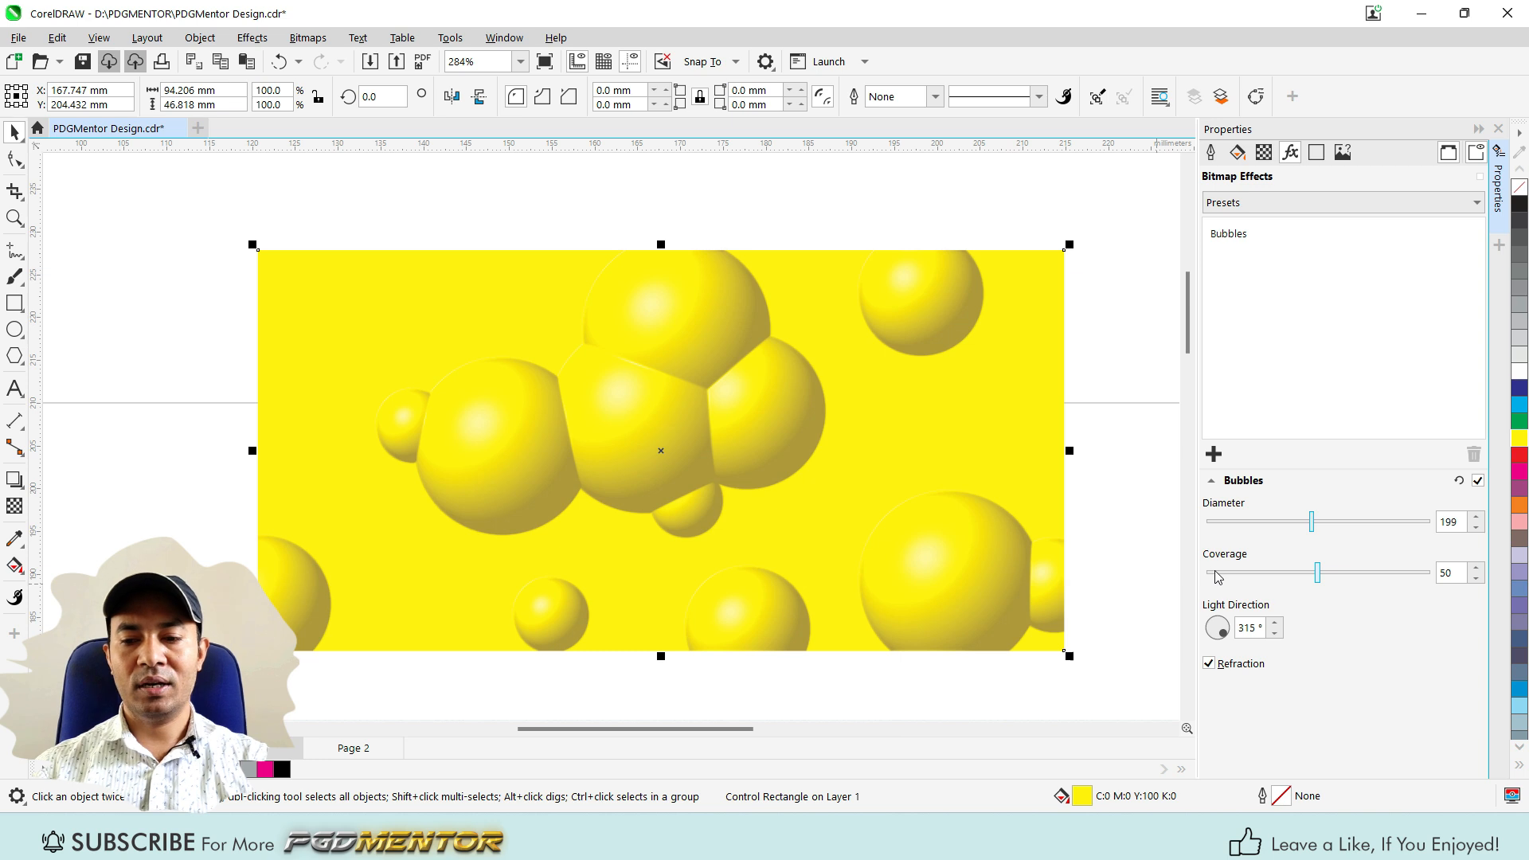
pyautogui.moveTo(1318, 575); pyautogui.dragTo(1224, 544)
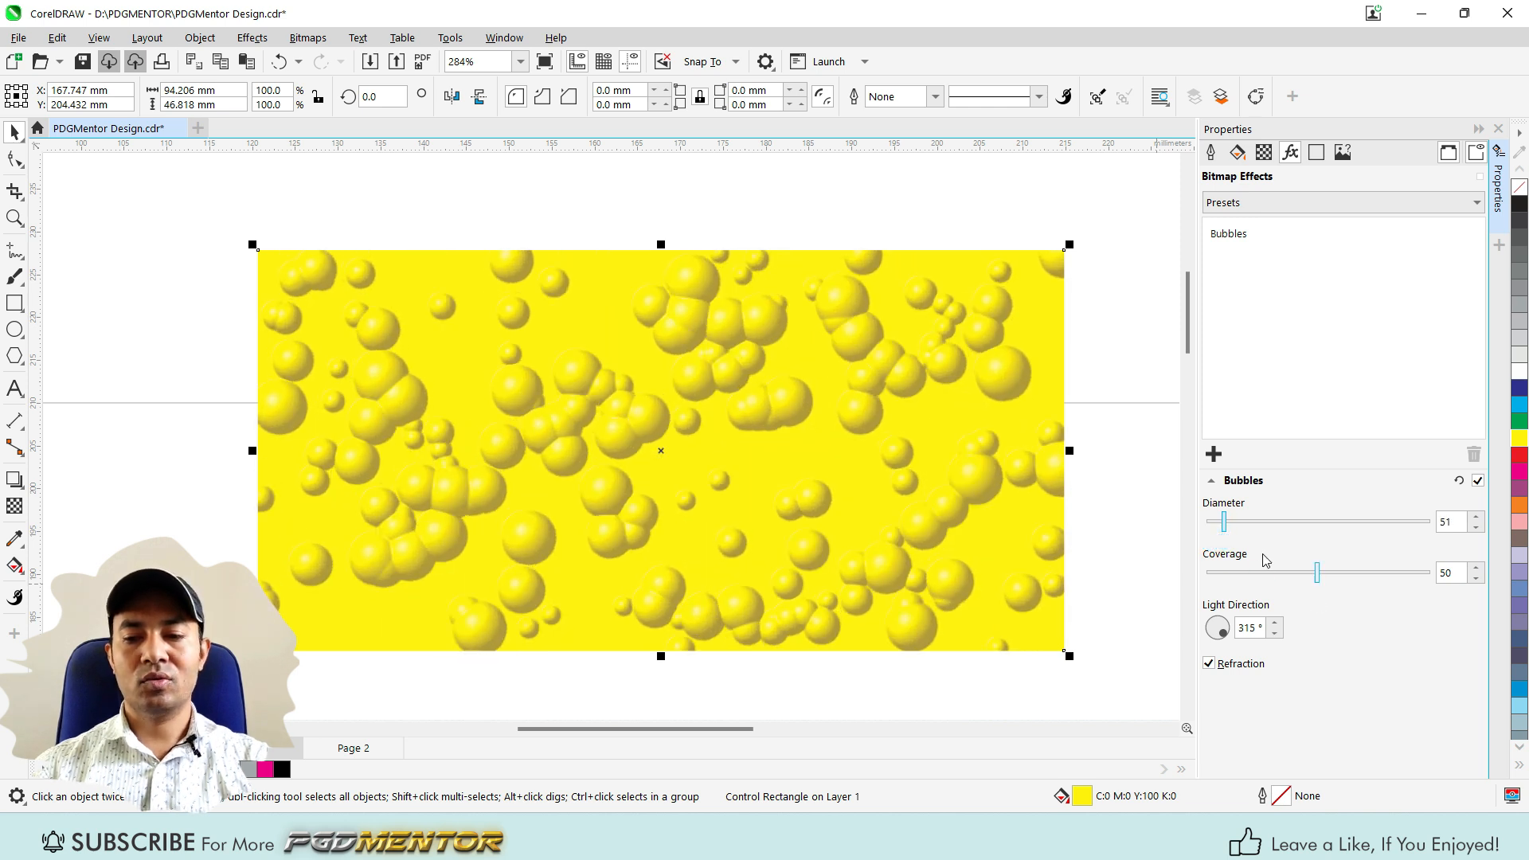
pyautogui.moveTo(1227, 530)
pyautogui.mouseDown()
pyautogui.moveTo(1270, 523)
pyautogui.moveTo(1235, 523)
pyautogui.mouseUp()
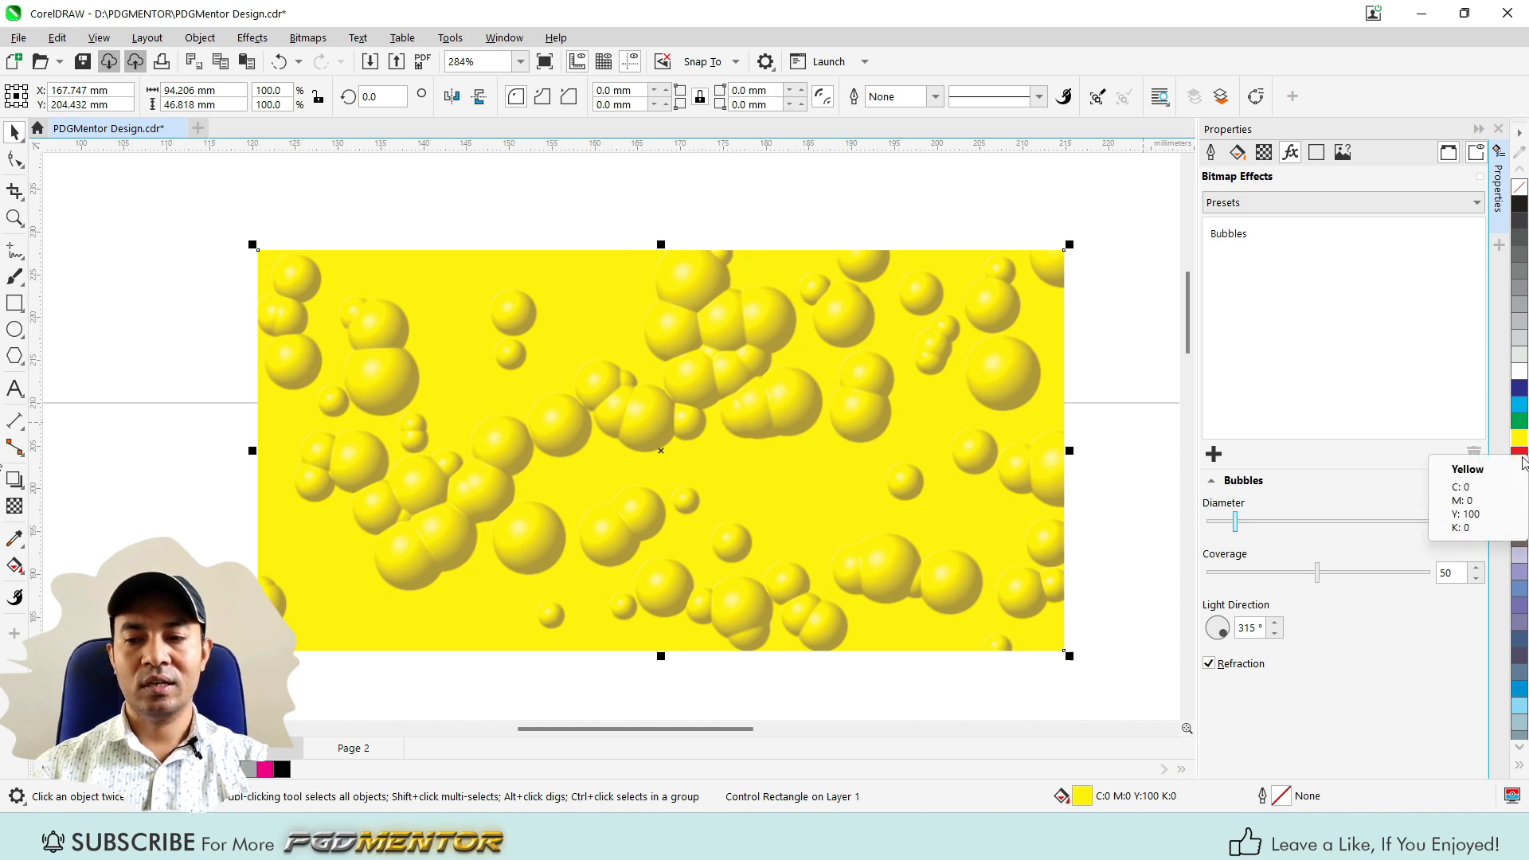
# - Fill the bubble-textured rectangle with cyan and review the bubbles both up close and against the page
pyautogui.click(1520, 405)
pyautogui.scroll(-2, 557, 494)
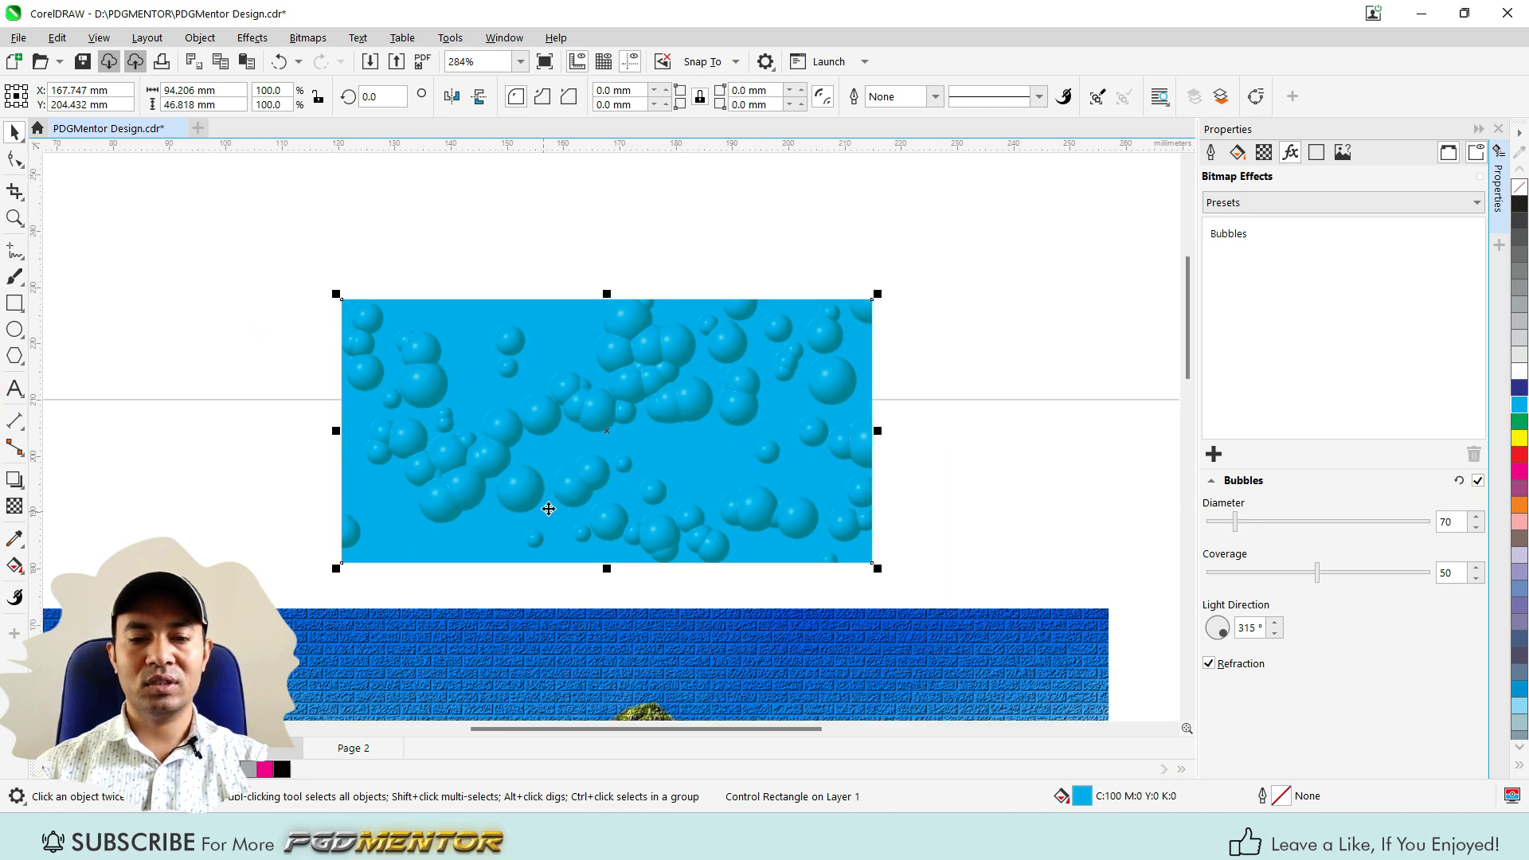
pyautogui.scroll(-3, 549, 509)
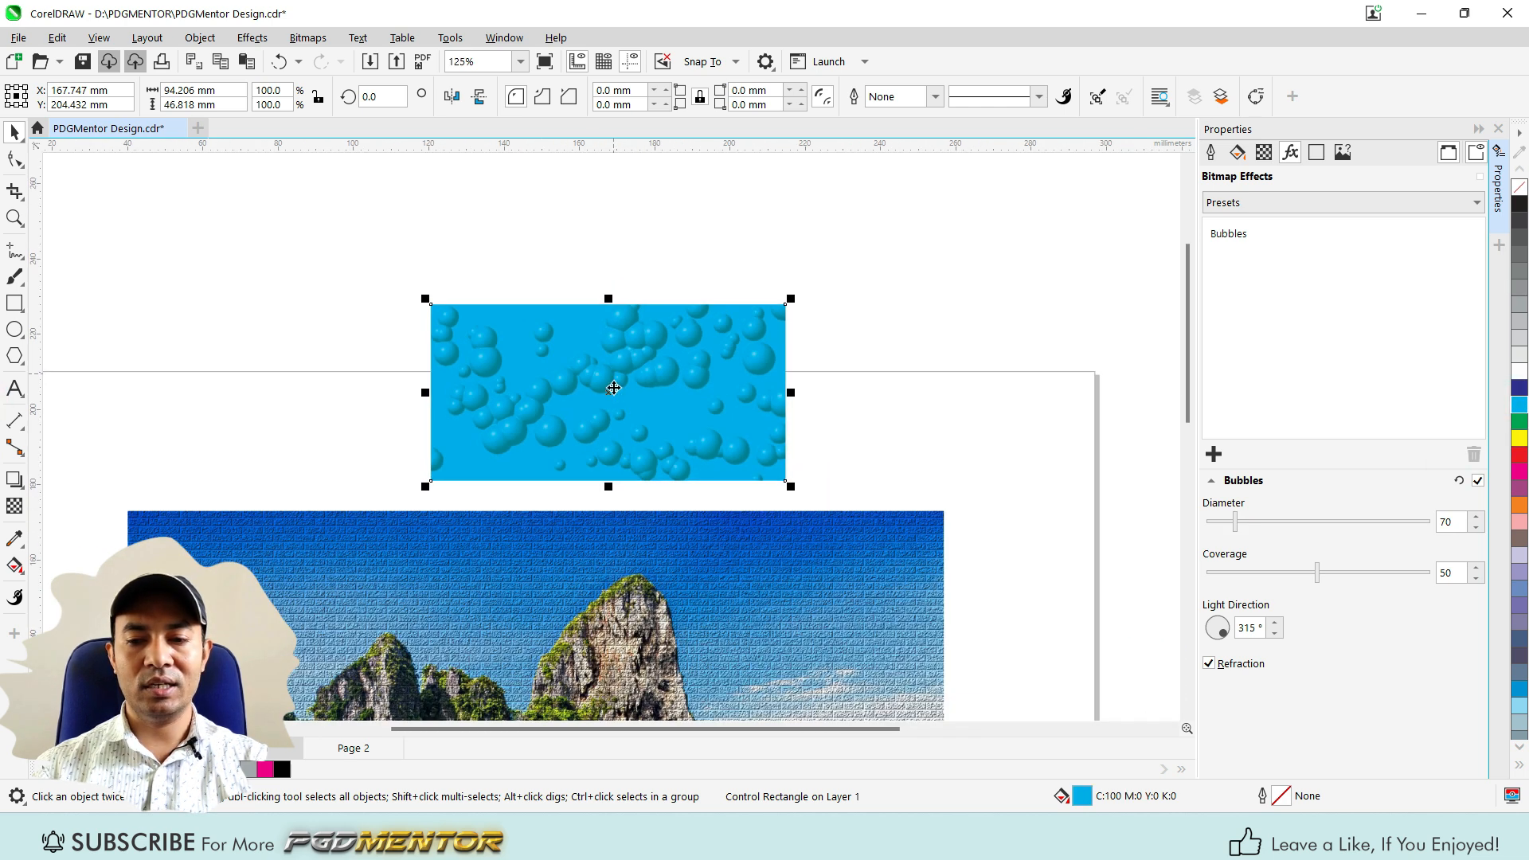
pyautogui.scroll(2, 613, 388)
pyautogui.scroll(-2, 618, 365)
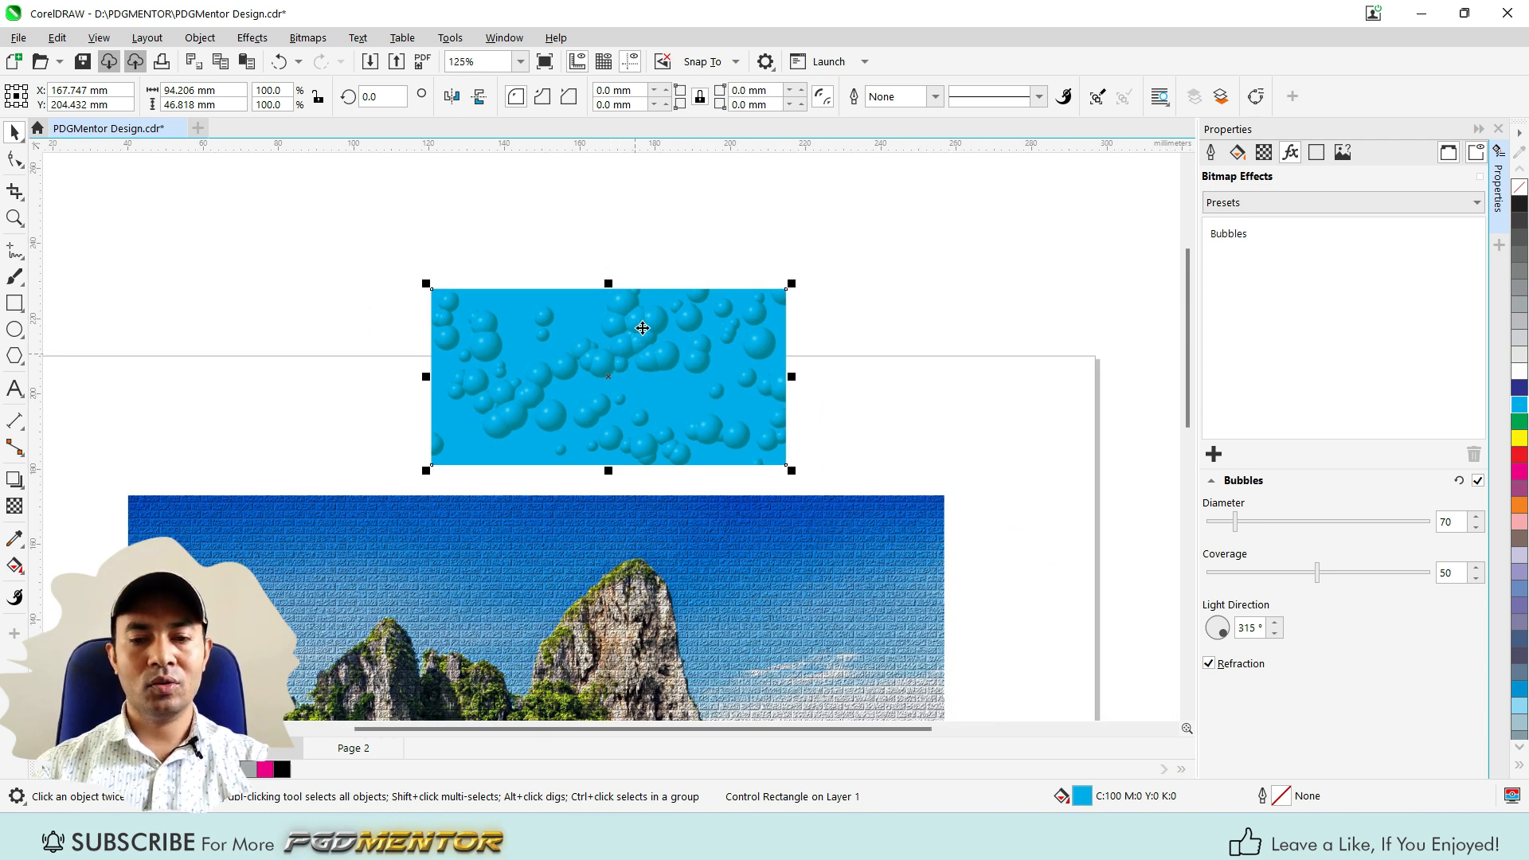
pyautogui.scroll(-2, 638, 322)
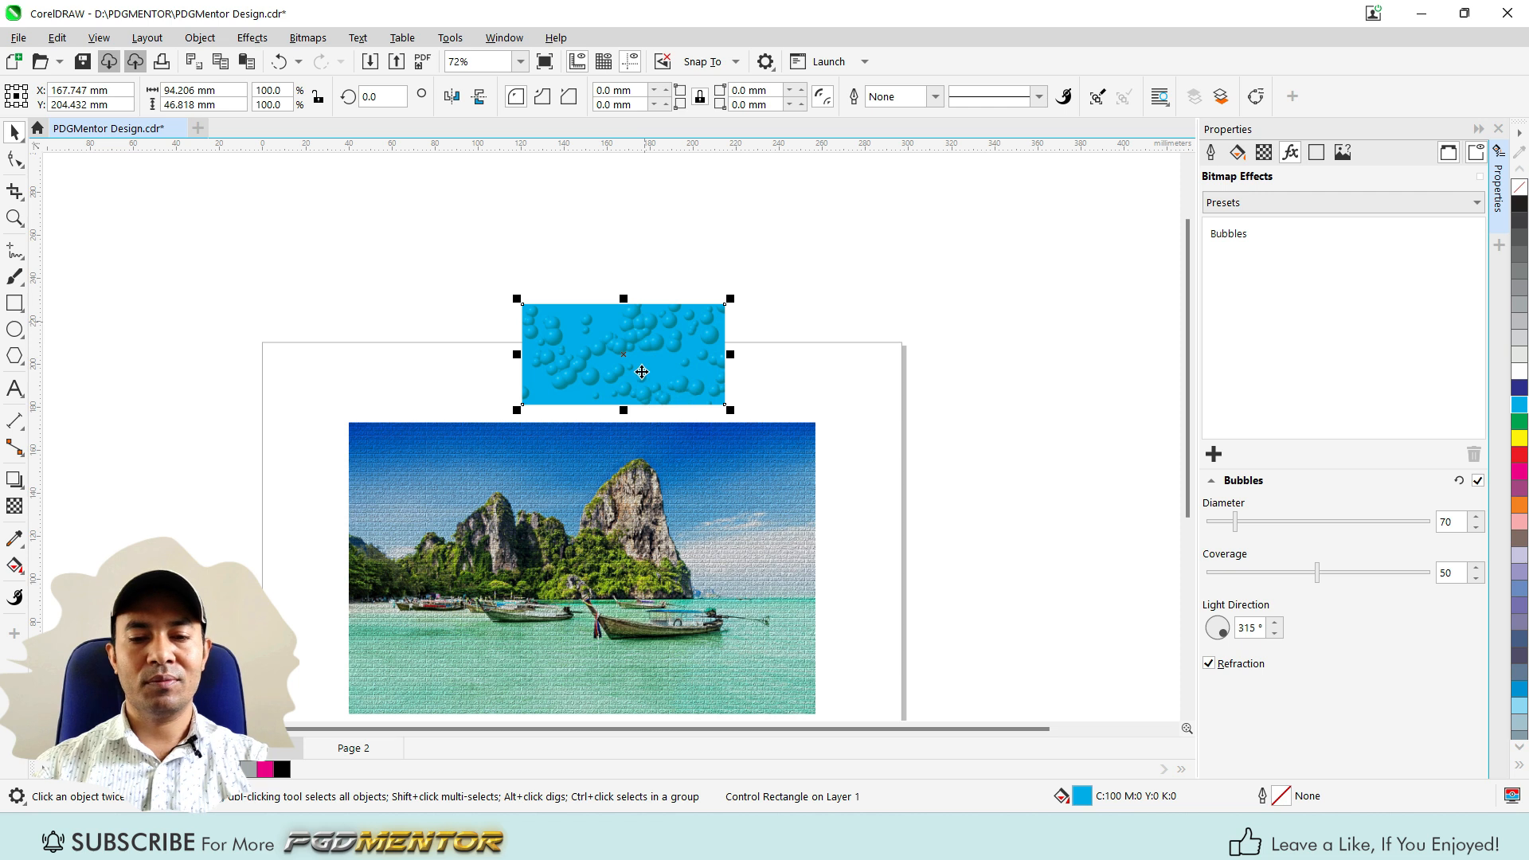
pyautogui.scroll(-1, 656, 402)
pyautogui.scroll(2, 658, 389)
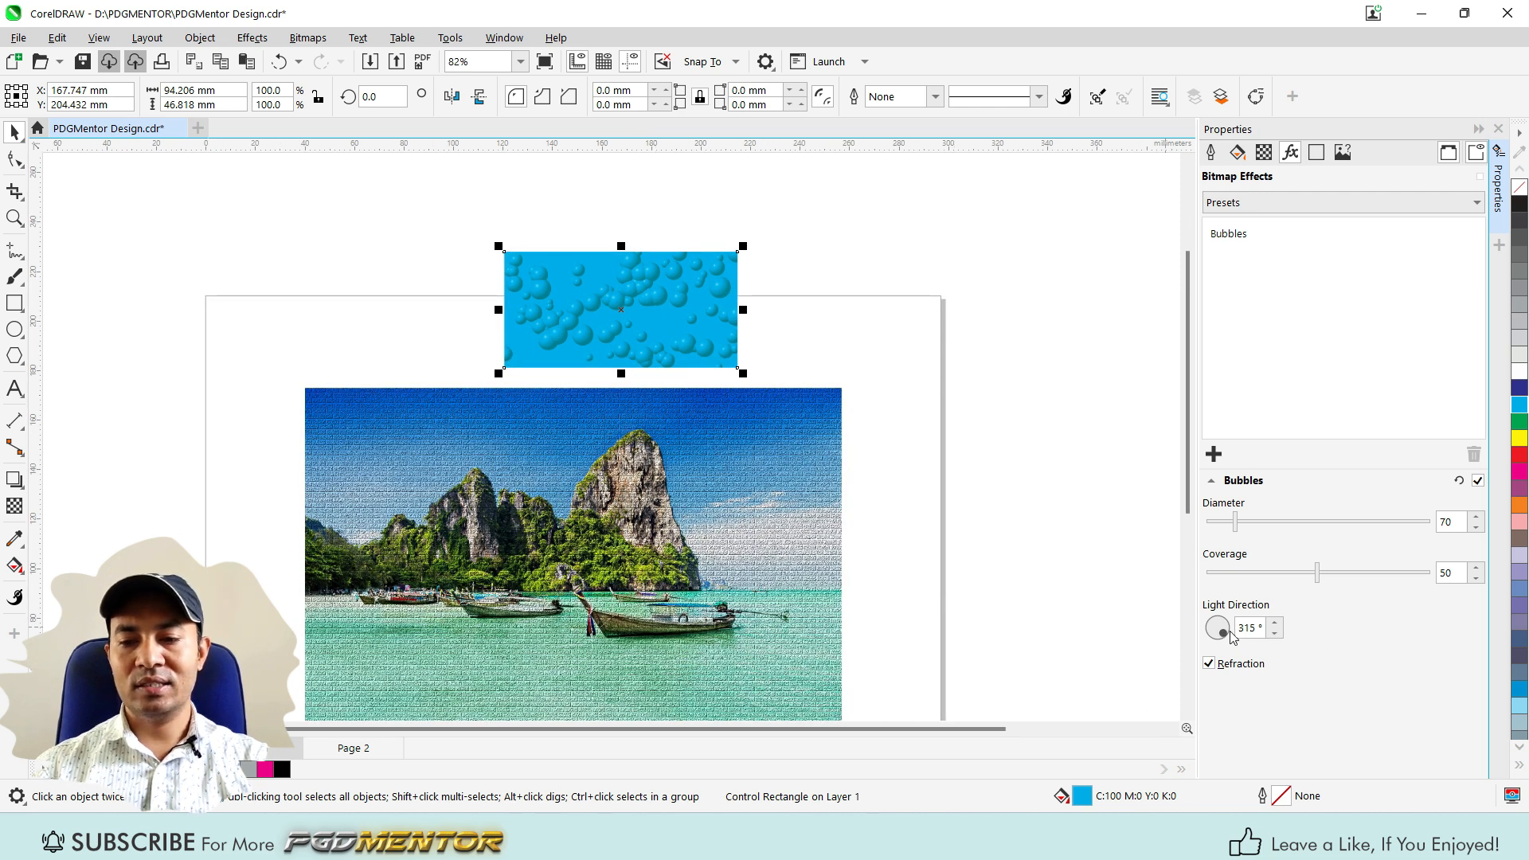
pyautogui.scroll(3, 682, 279)
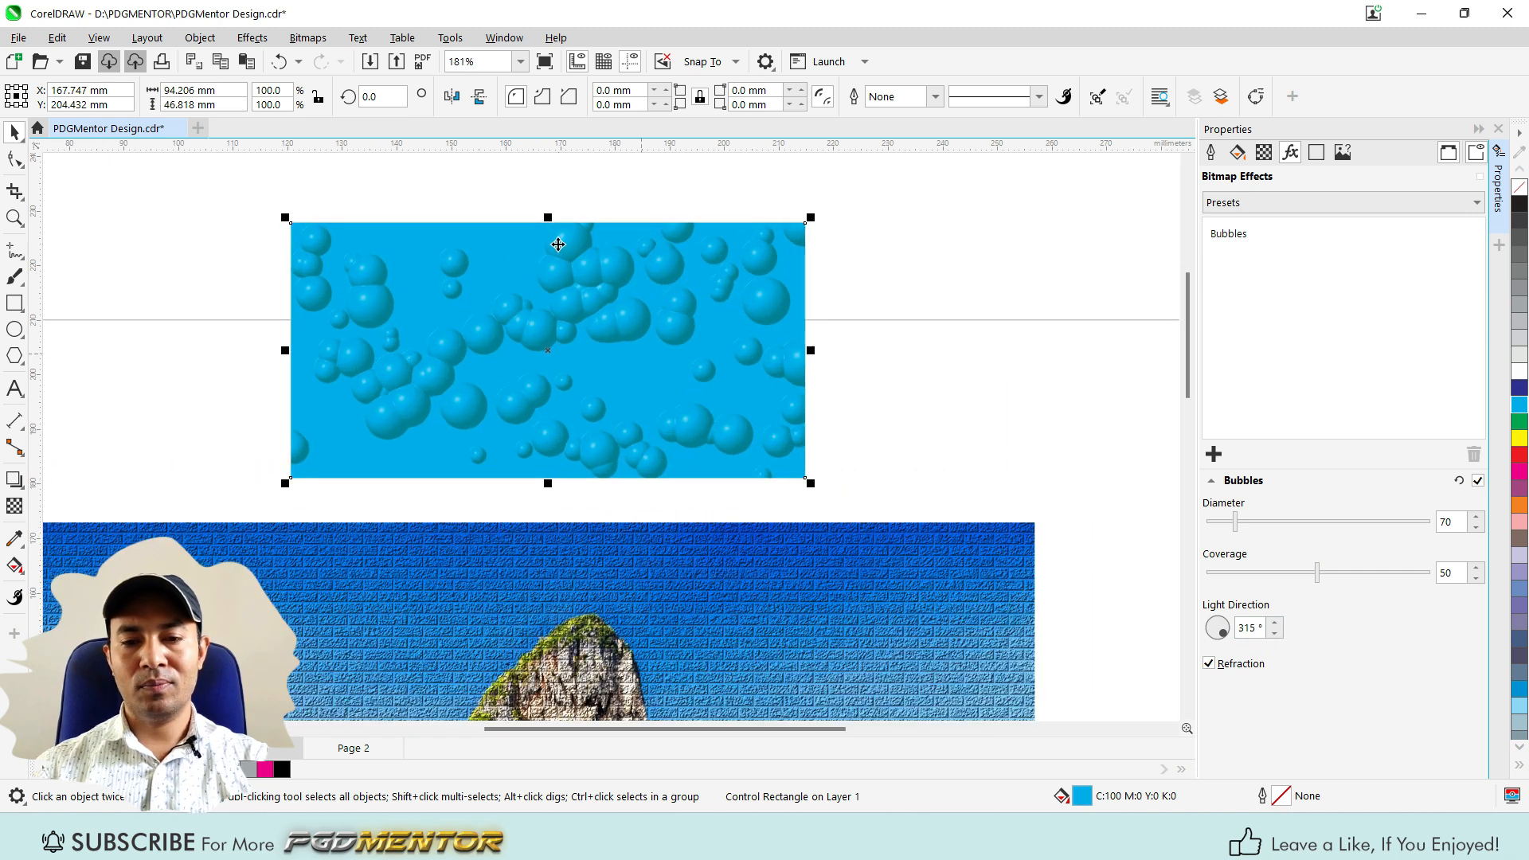
pyautogui.scroll(2, 567, 298)
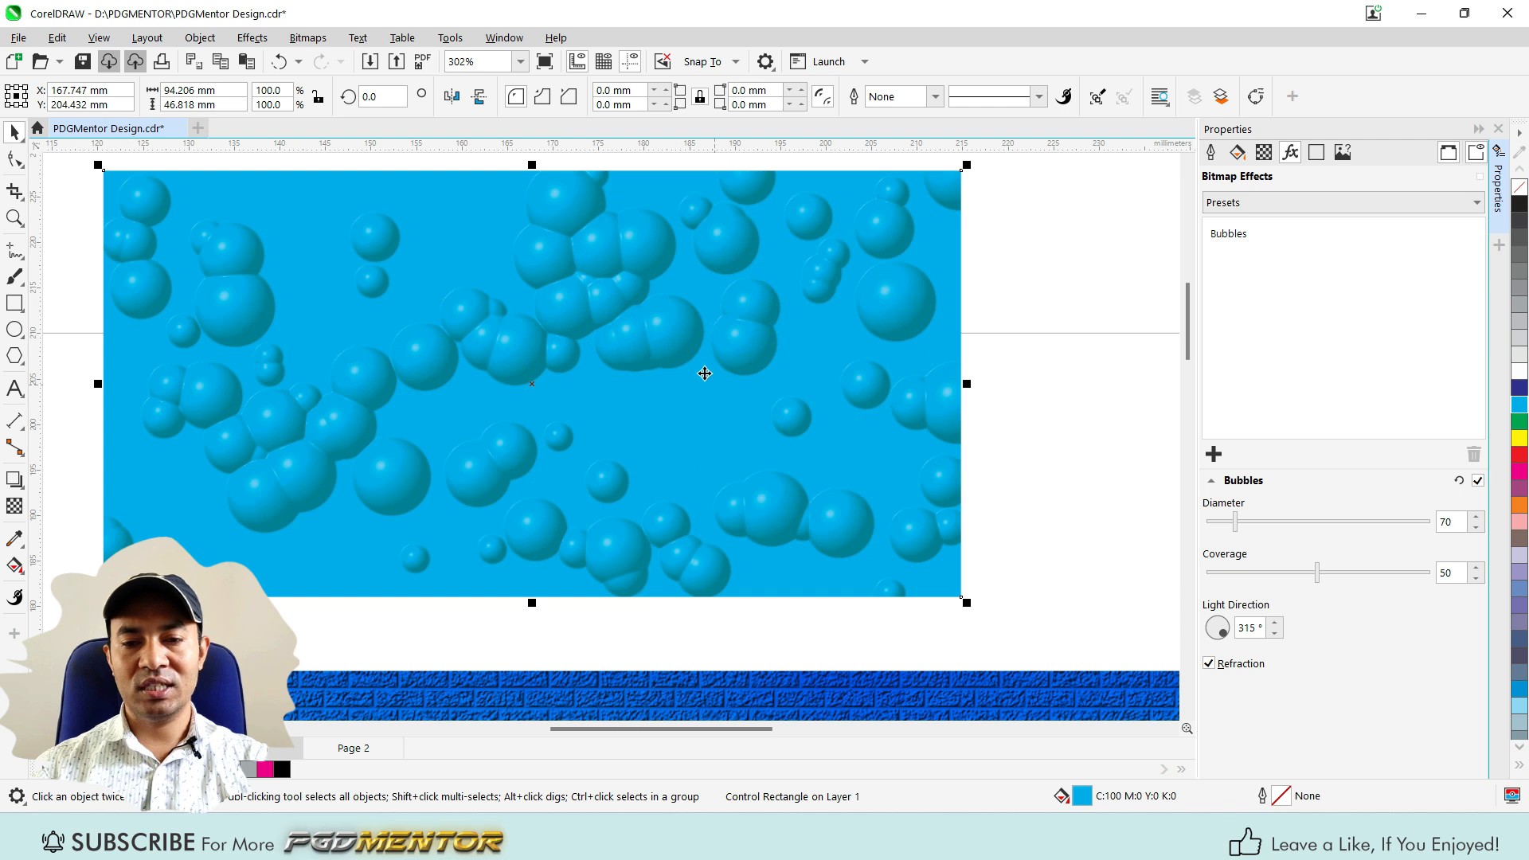
pyautogui.scroll(-1, 632, 384)
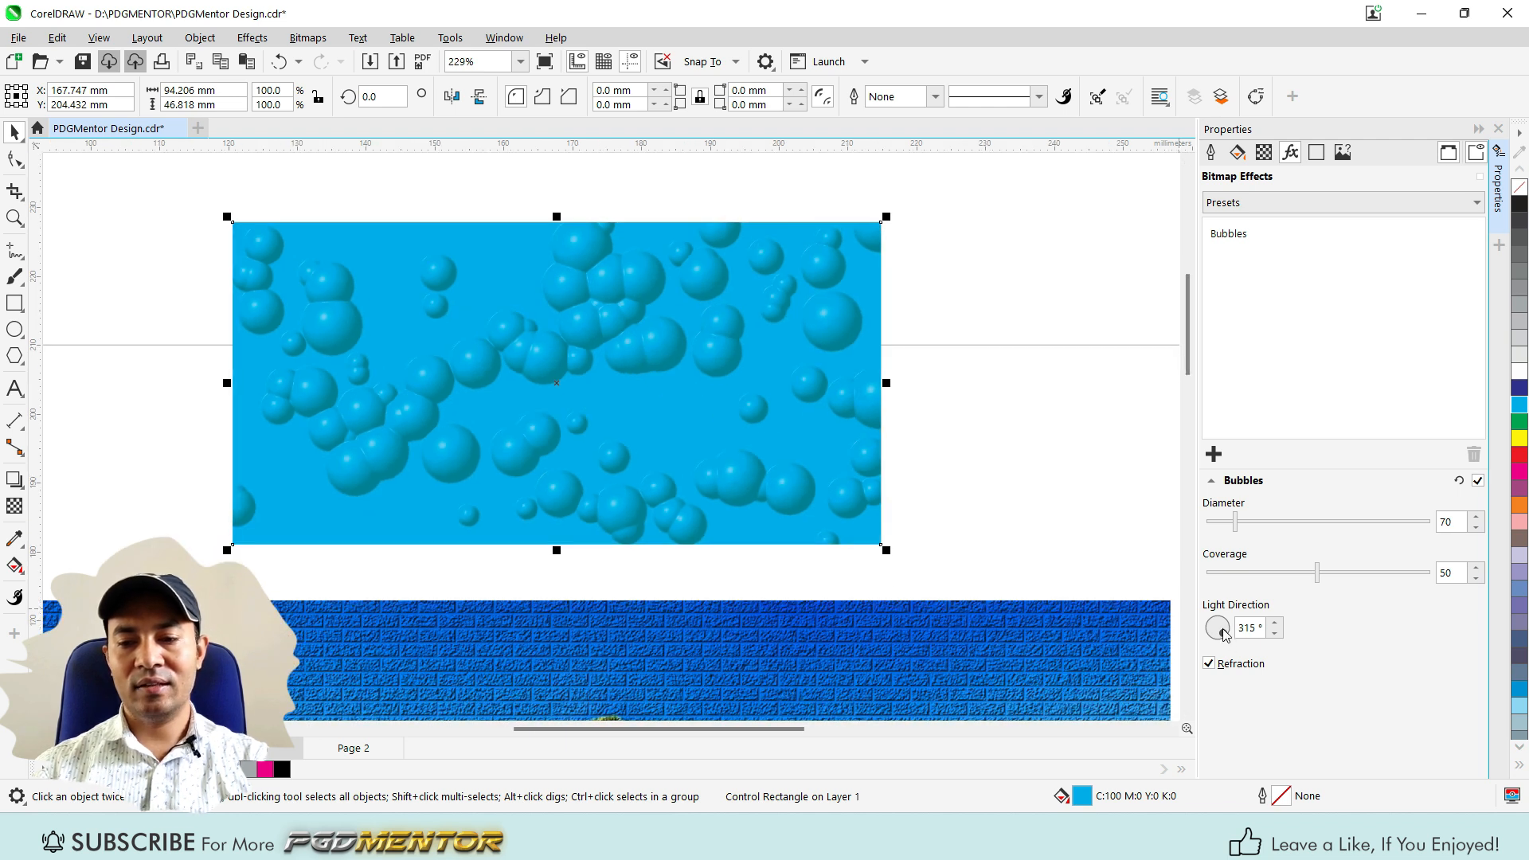
# - Change the light direction of the Bubbles effect to 135° and inspect the shading
pyautogui.click(1212, 622)
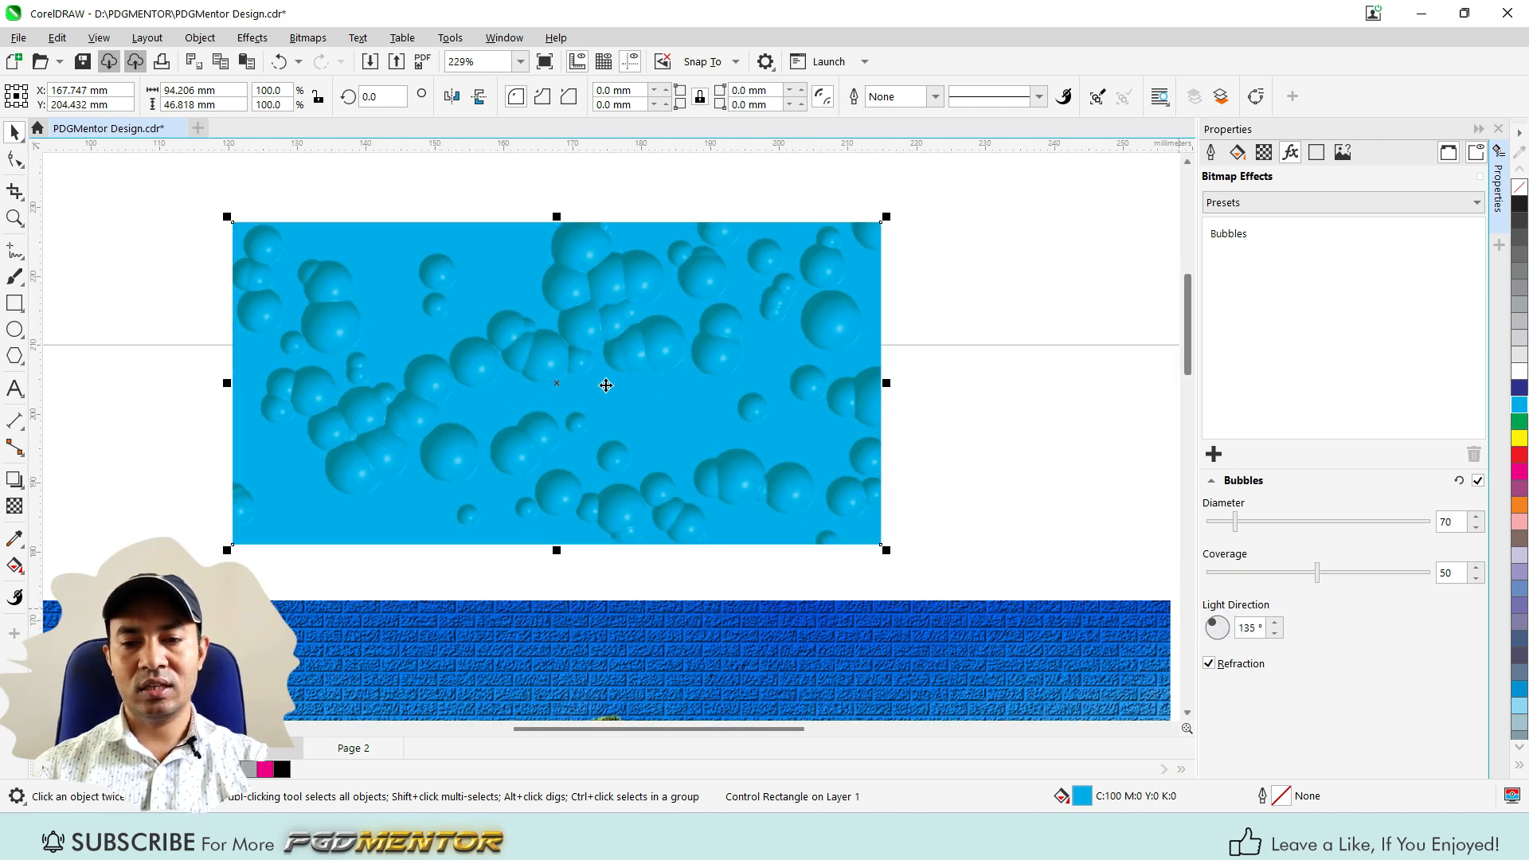
pyautogui.scroll(1, 540, 295)
pyautogui.scroll(-1, 556, 243)
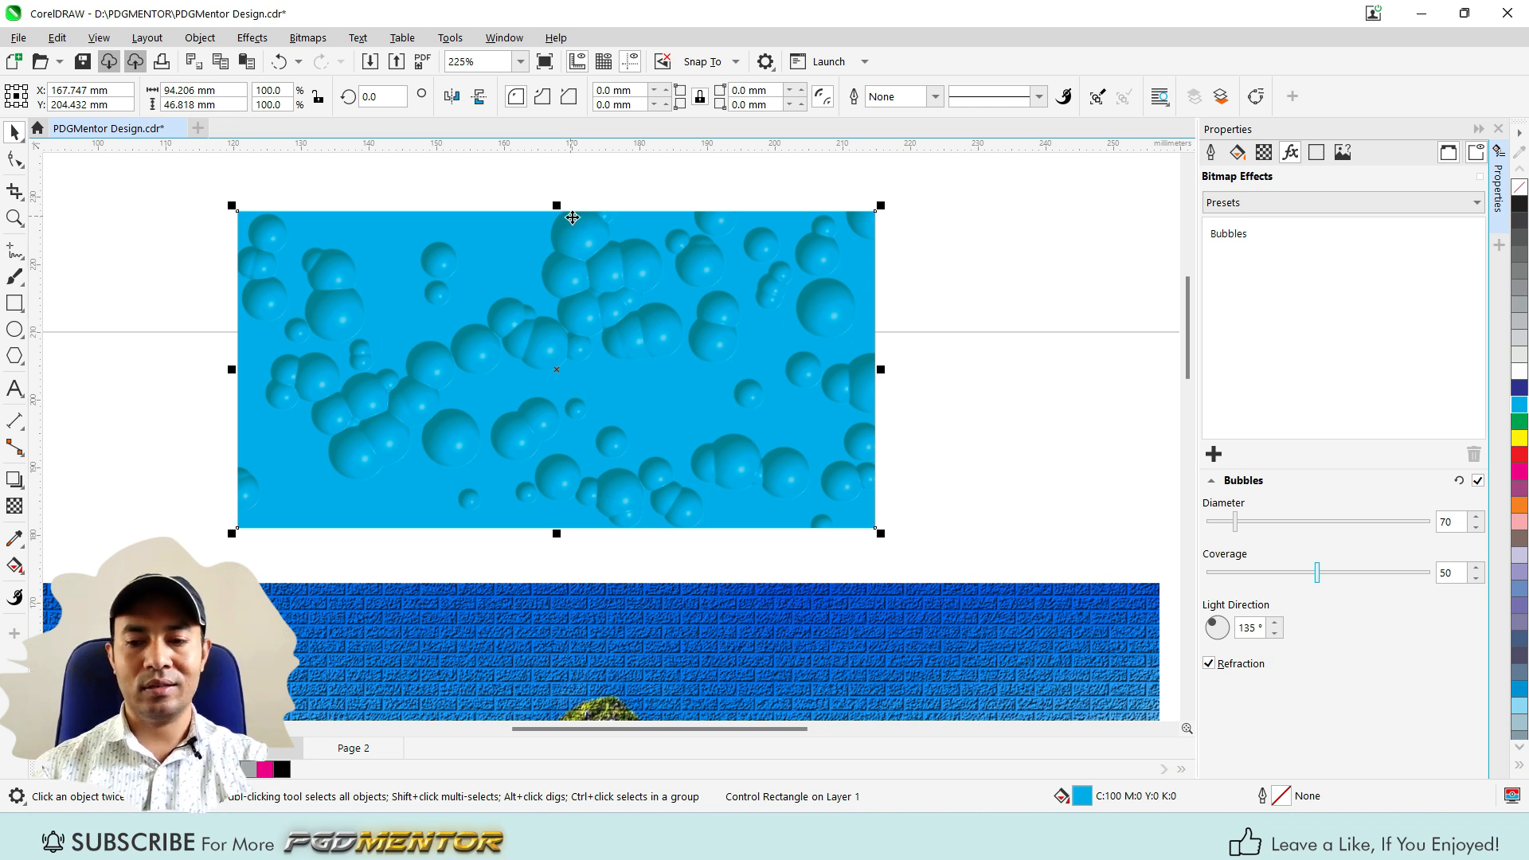
# - Turn off the Bubbles effect and delete it from the cyan rectangle
pyautogui.click(1479, 481)
pyautogui.click(1246, 232)
pyautogui.click(1473, 454)
# - Add the Canvas texture effect to the cyan rectangle and inspect its surface
pyautogui.click(1214, 454)
pyautogui.moveTo(1298, 749)
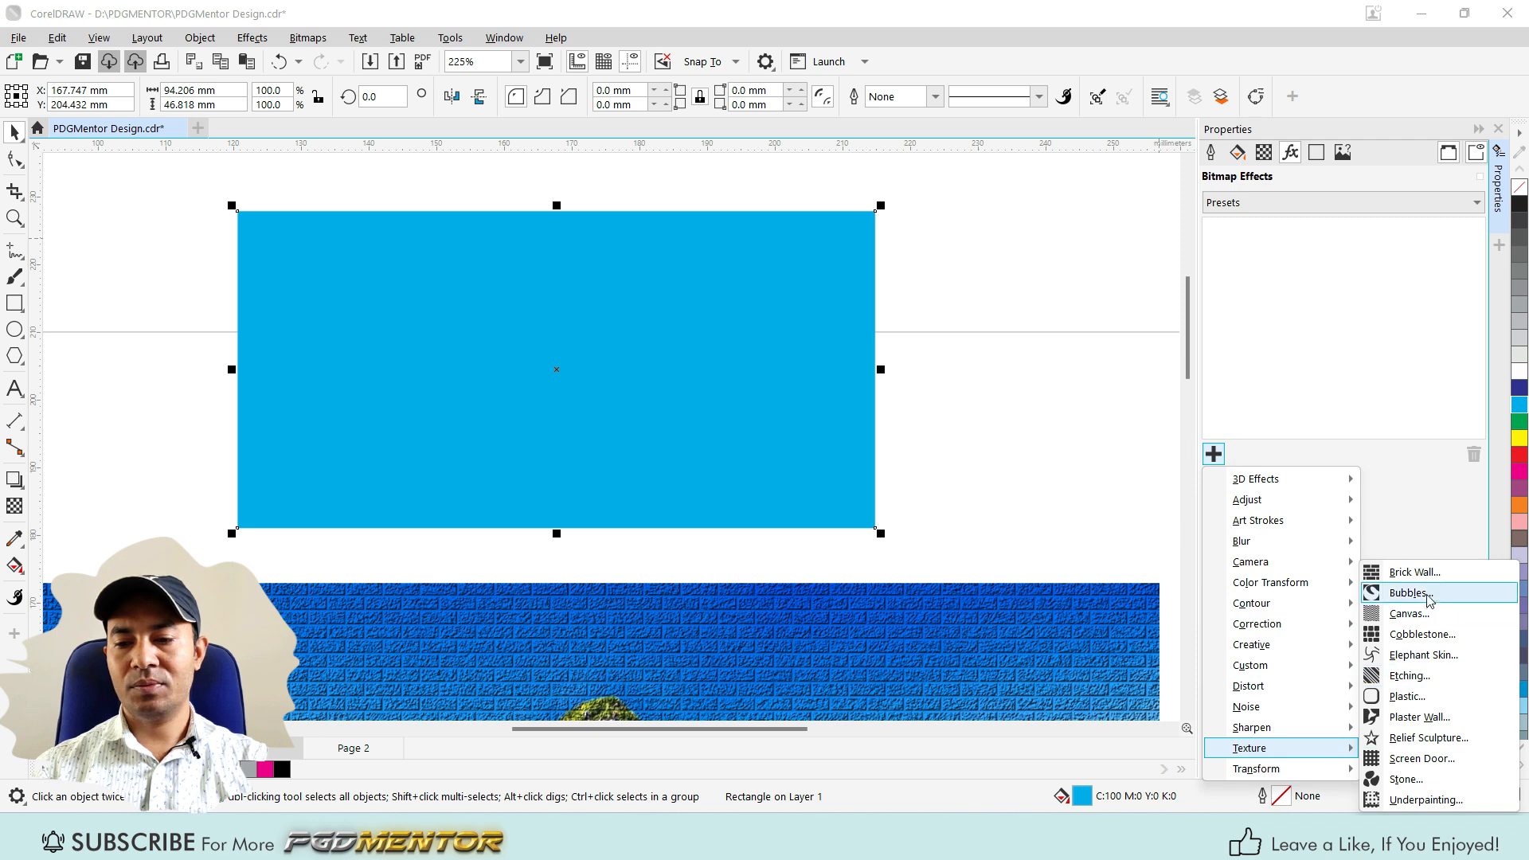
pyautogui.scroll(1, 1418, 622)
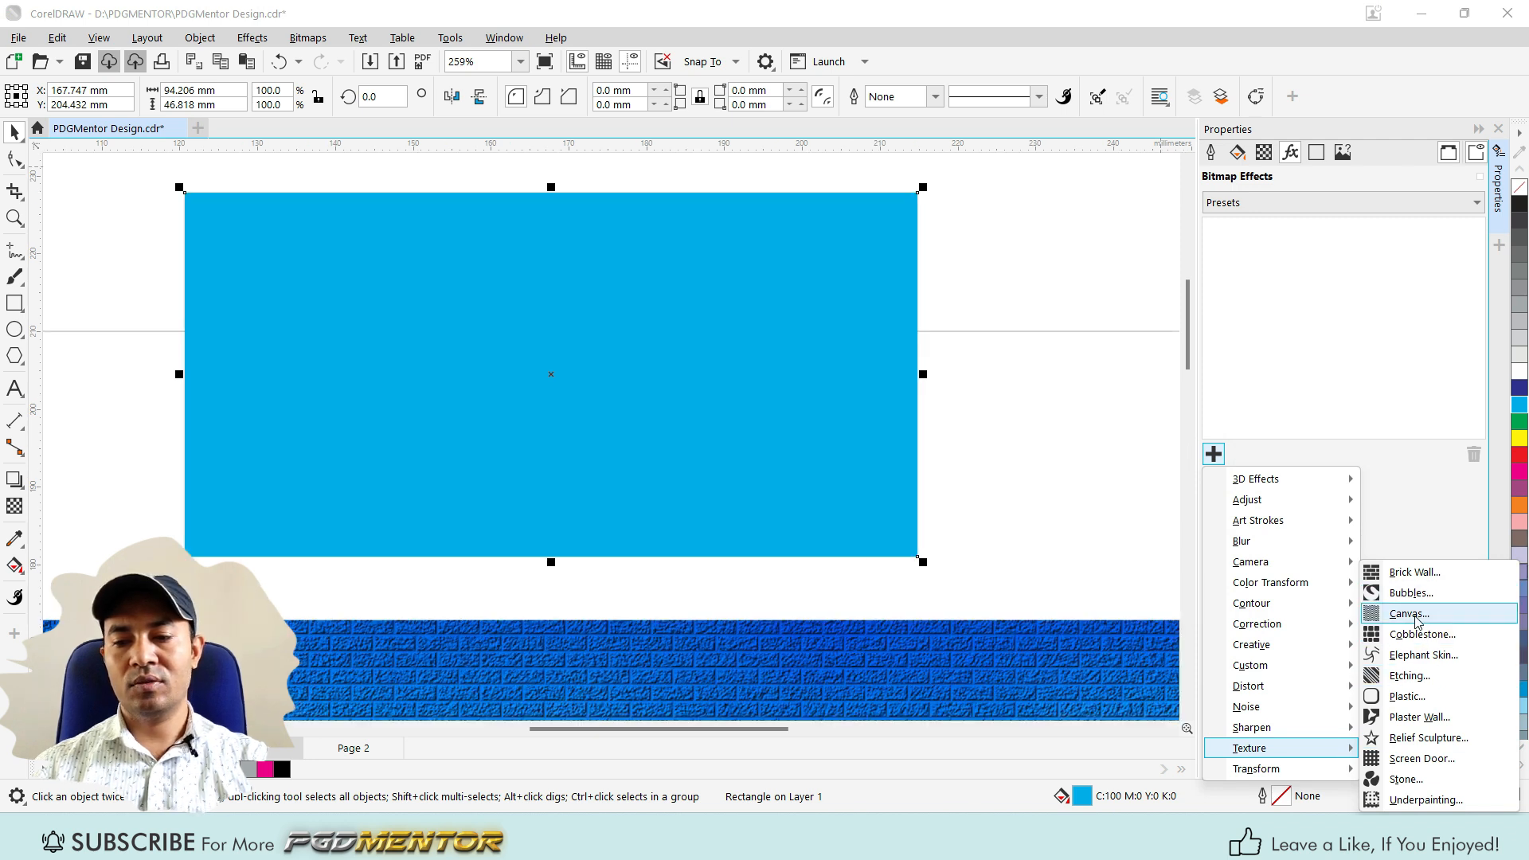
pyautogui.click(1410, 615)
pyautogui.scroll(3, 661, 366)
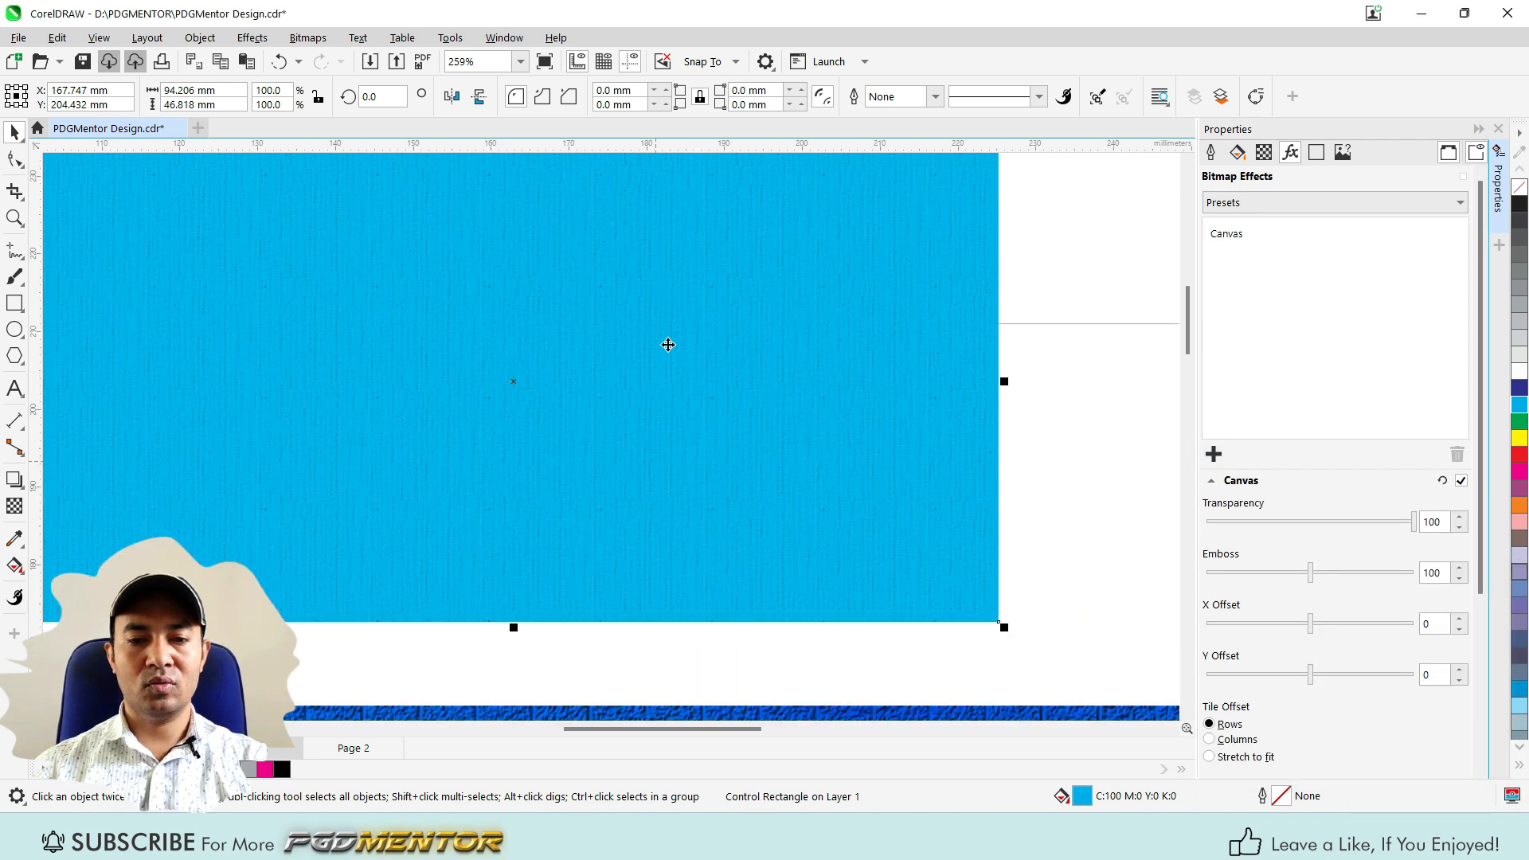
pyautogui.scroll(-2, 629, 446)
pyautogui.scroll(1, 601, 366)
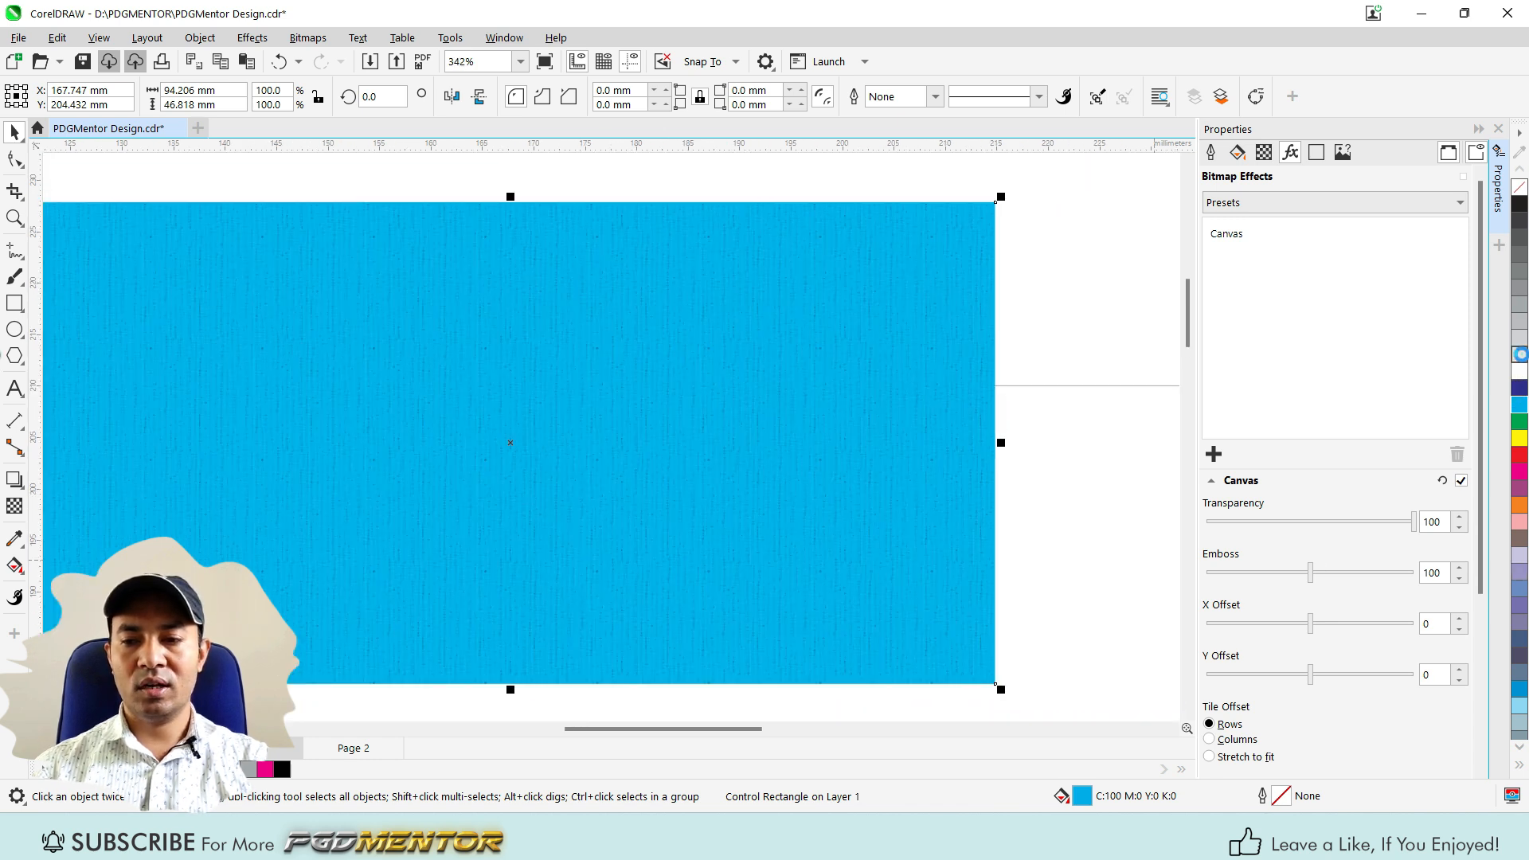
# - Try gray fills on the canvas-textured rectangle, settle on 30% black, and examine the weave
pyautogui.click(1521, 354)
pyautogui.click(1521, 328)
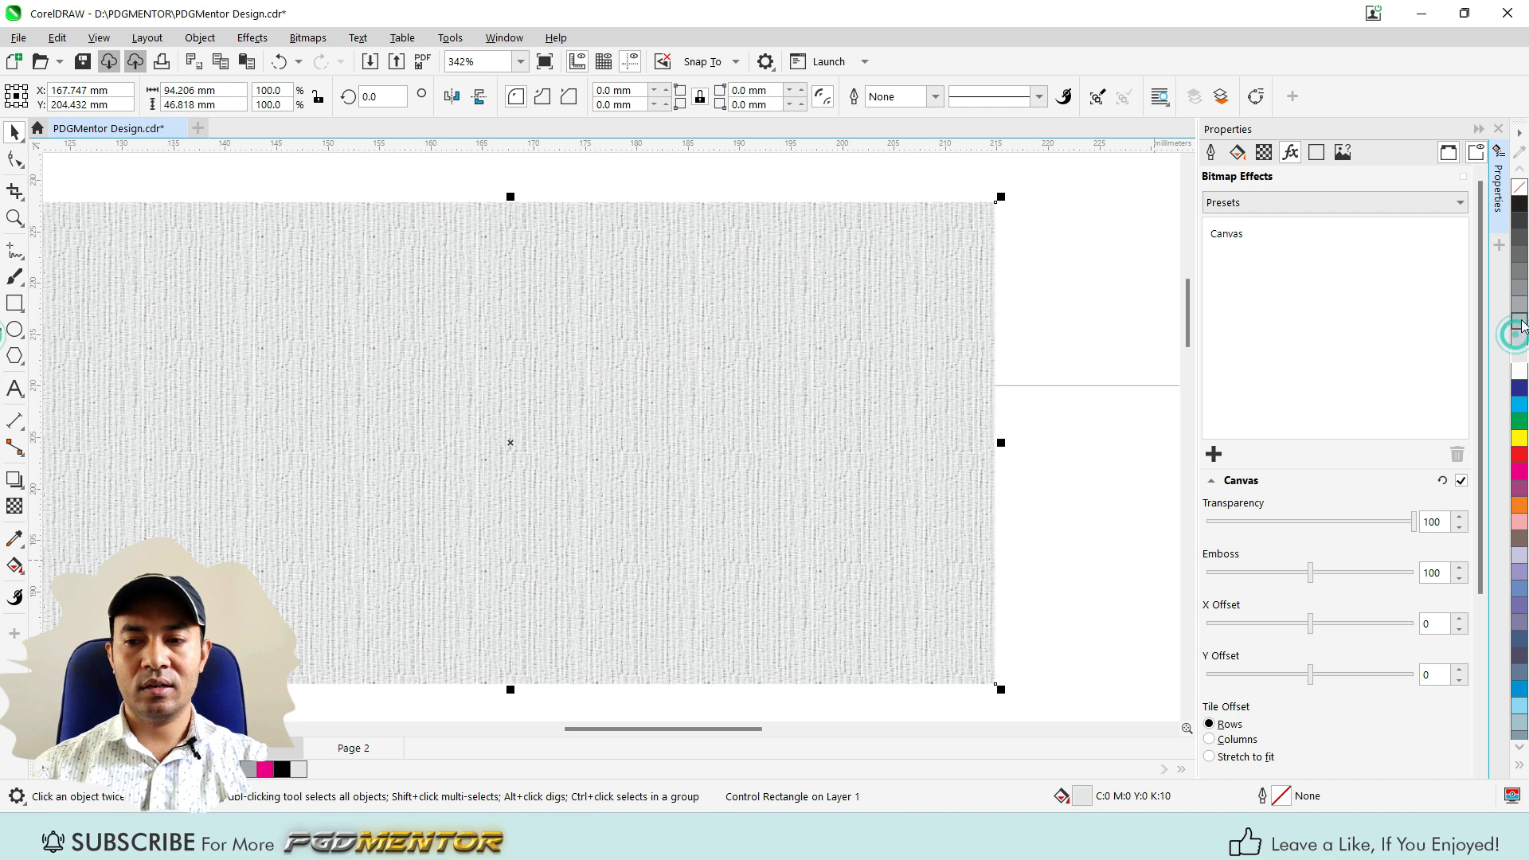
pyautogui.click(1520, 312)
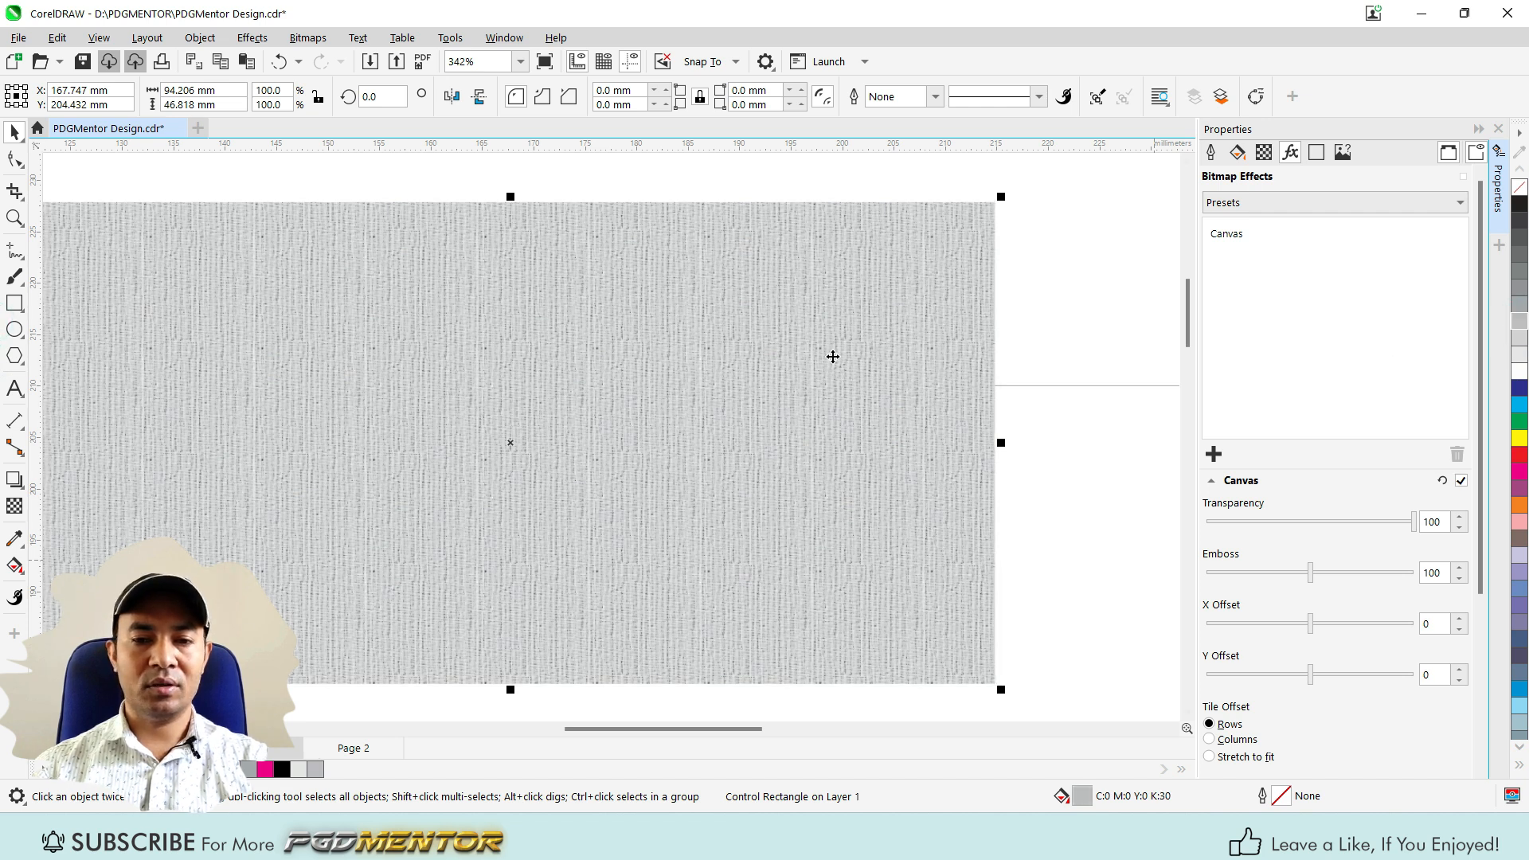
pyautogui.scroll(-1, 631, 396)
pyautogui.scroll(2, 557, 379)
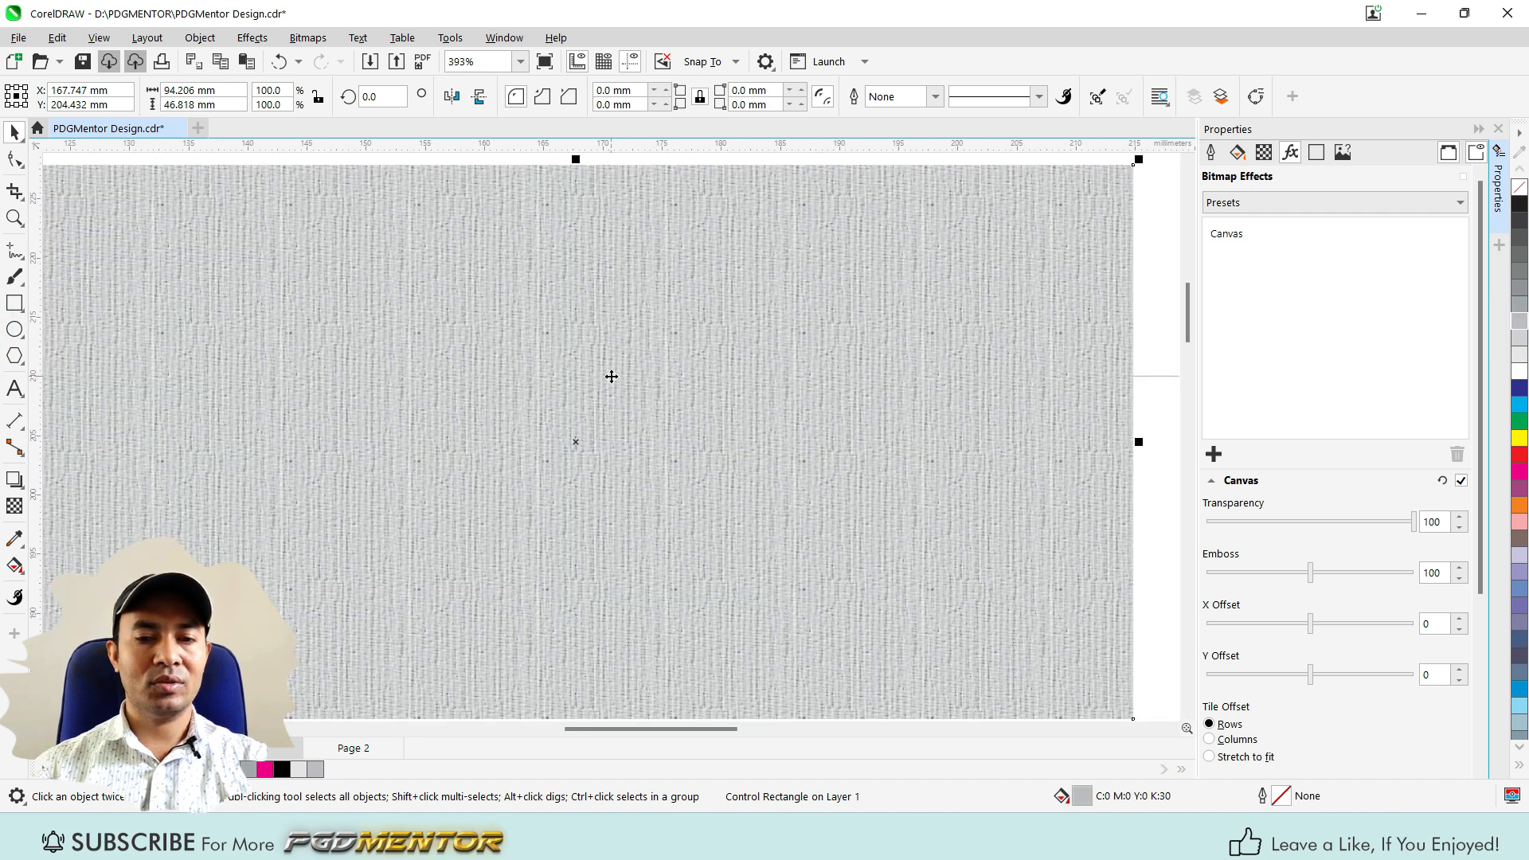
pyautogui.scroll(-1, 635, 372)
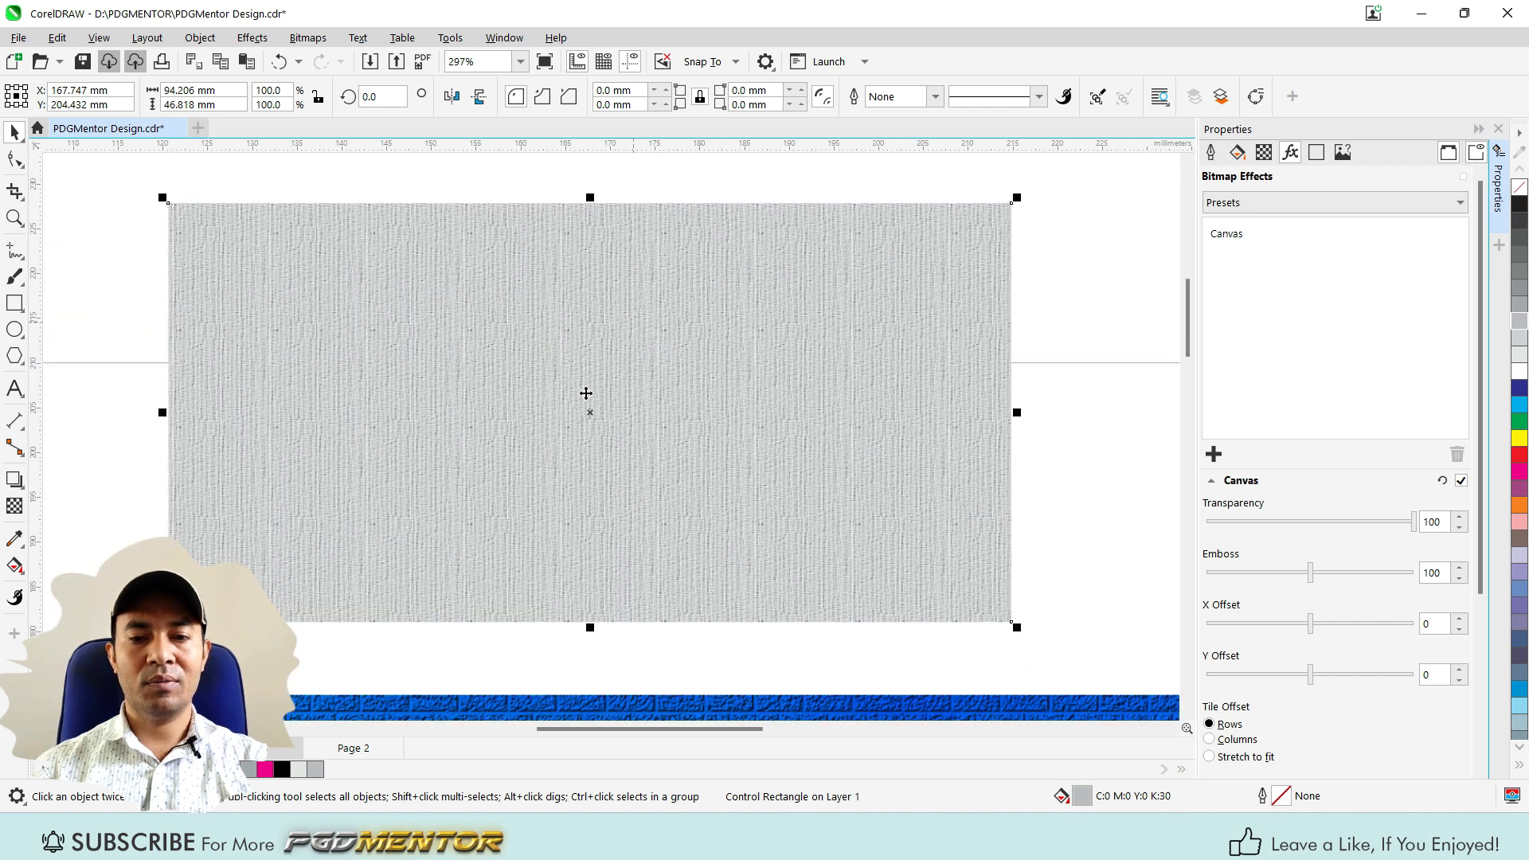
pyautogui.scroll(1, 554, 401)
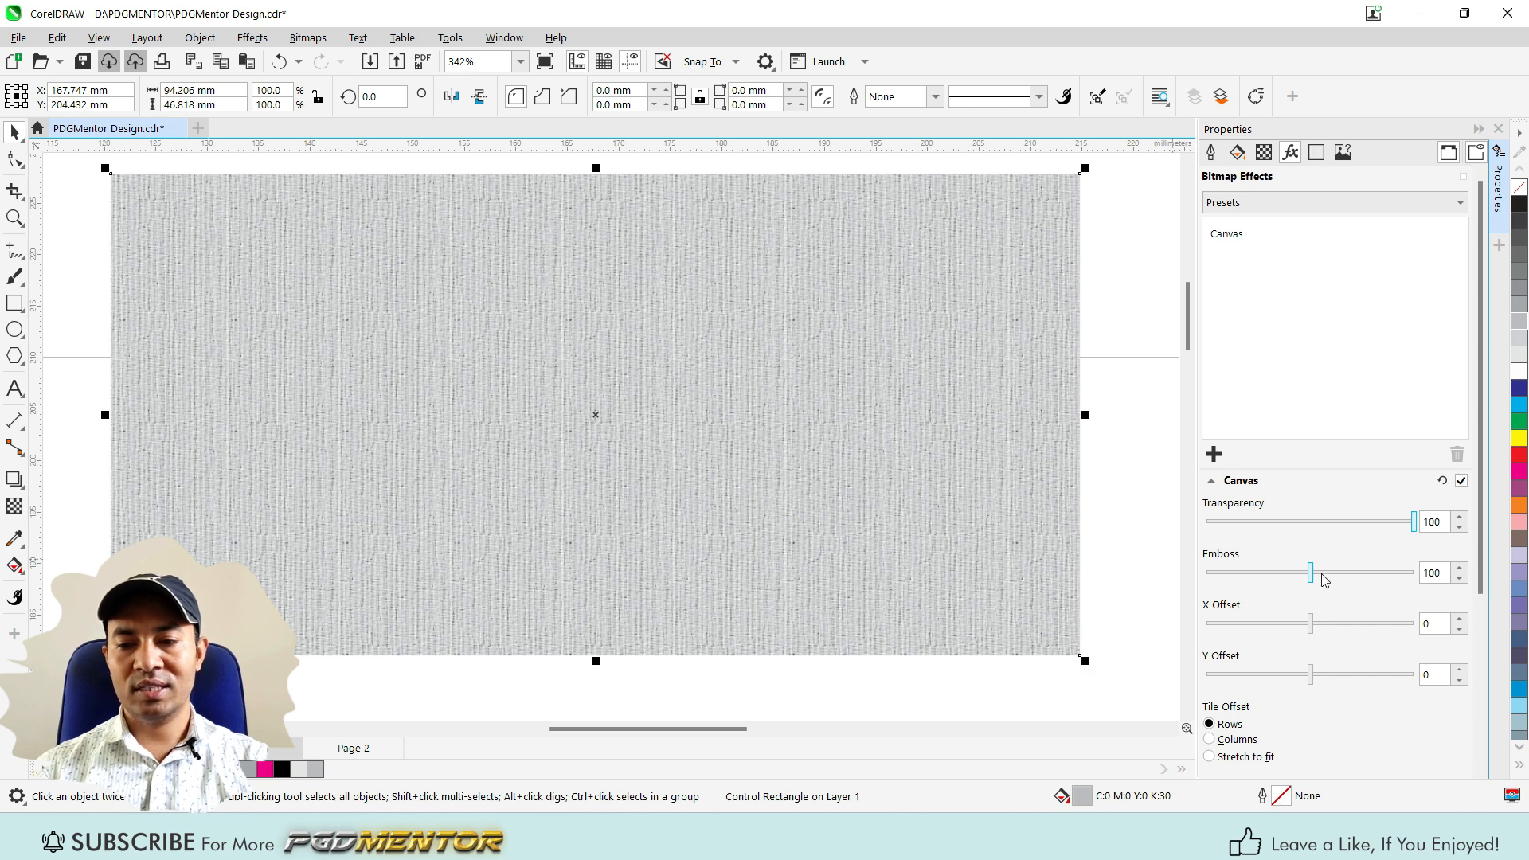
# - Set the Canvas effect's emboss to 125, X offset to 64 and Y offset to 90
pyautogui.moveTo(1314, 579)
pyautogui.mouseDown()
pyautogui.moveTo(1389, 573)
pyautogui.moveTo(1198, 587)
pyautogui.moveTo(1338, 587)
pyautogui.mouseUp()
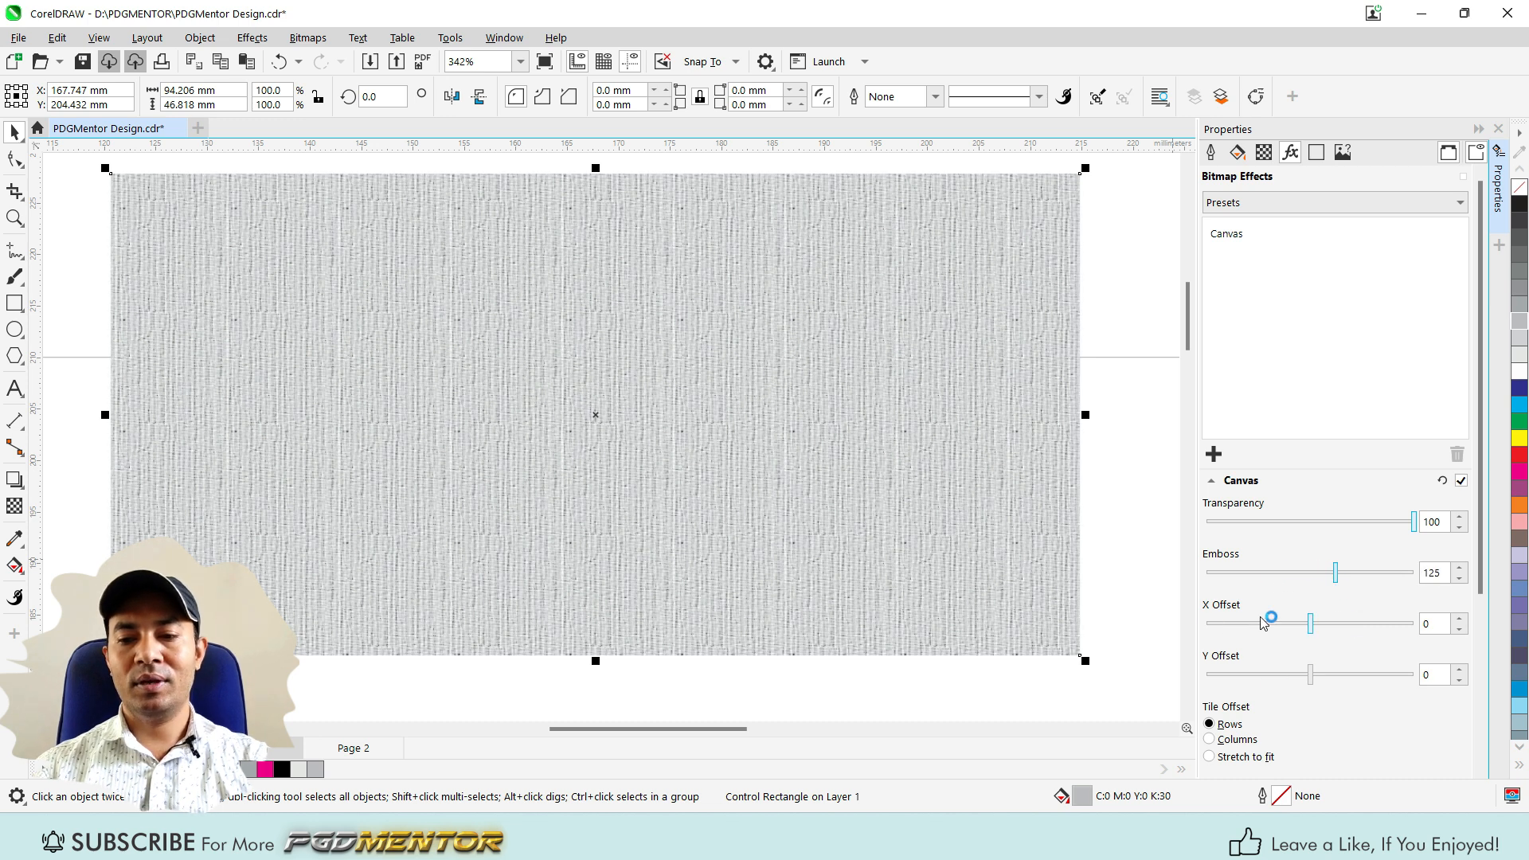
pyautogui.moveTo(1312, 626); pyautogui.dragTo(1377, 618)
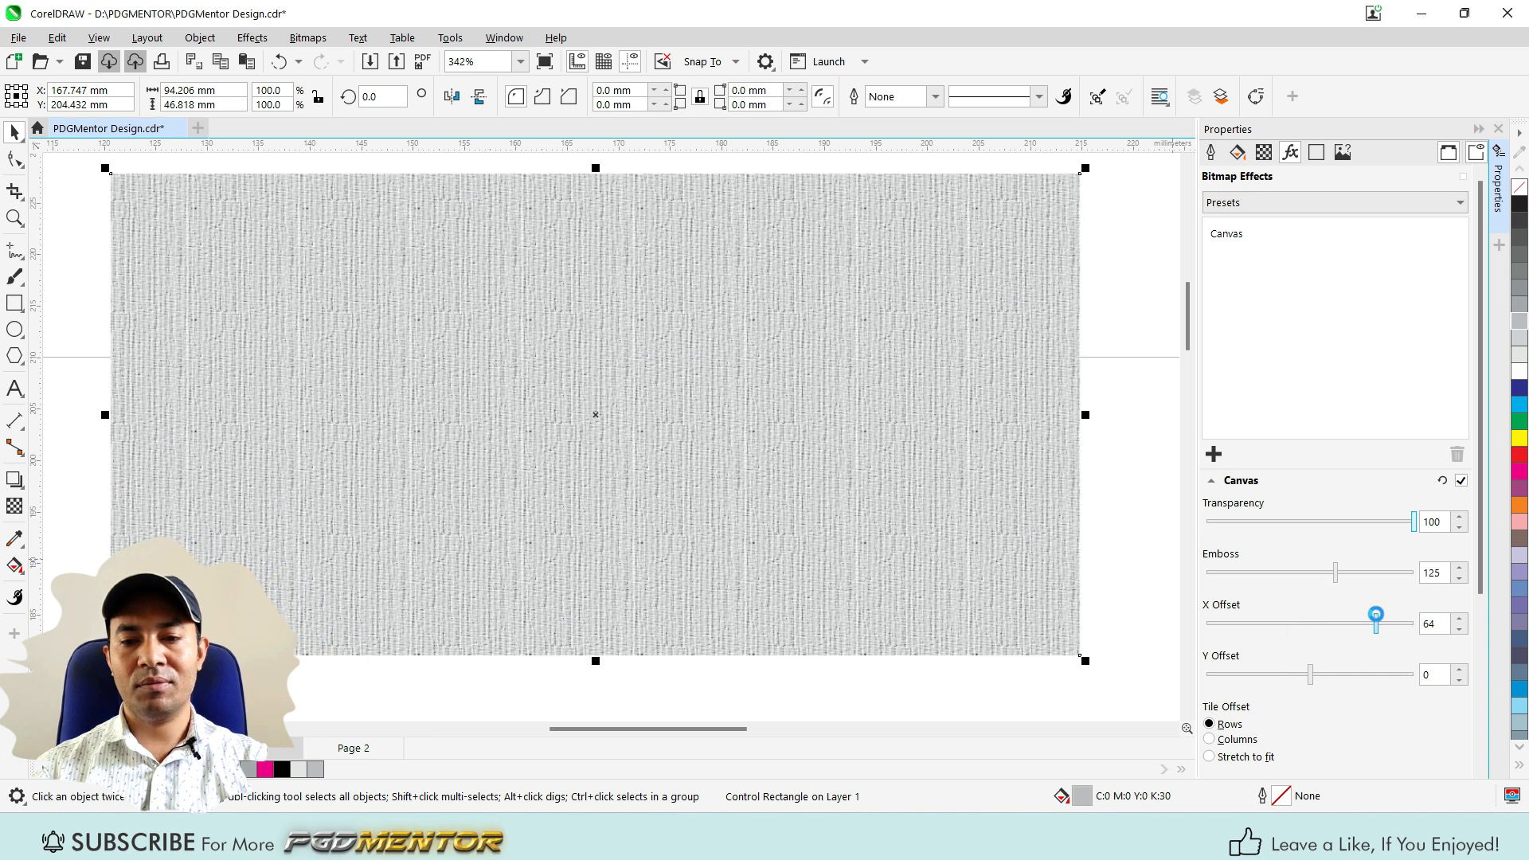
pyautogui.scroll(2, 842, 381)
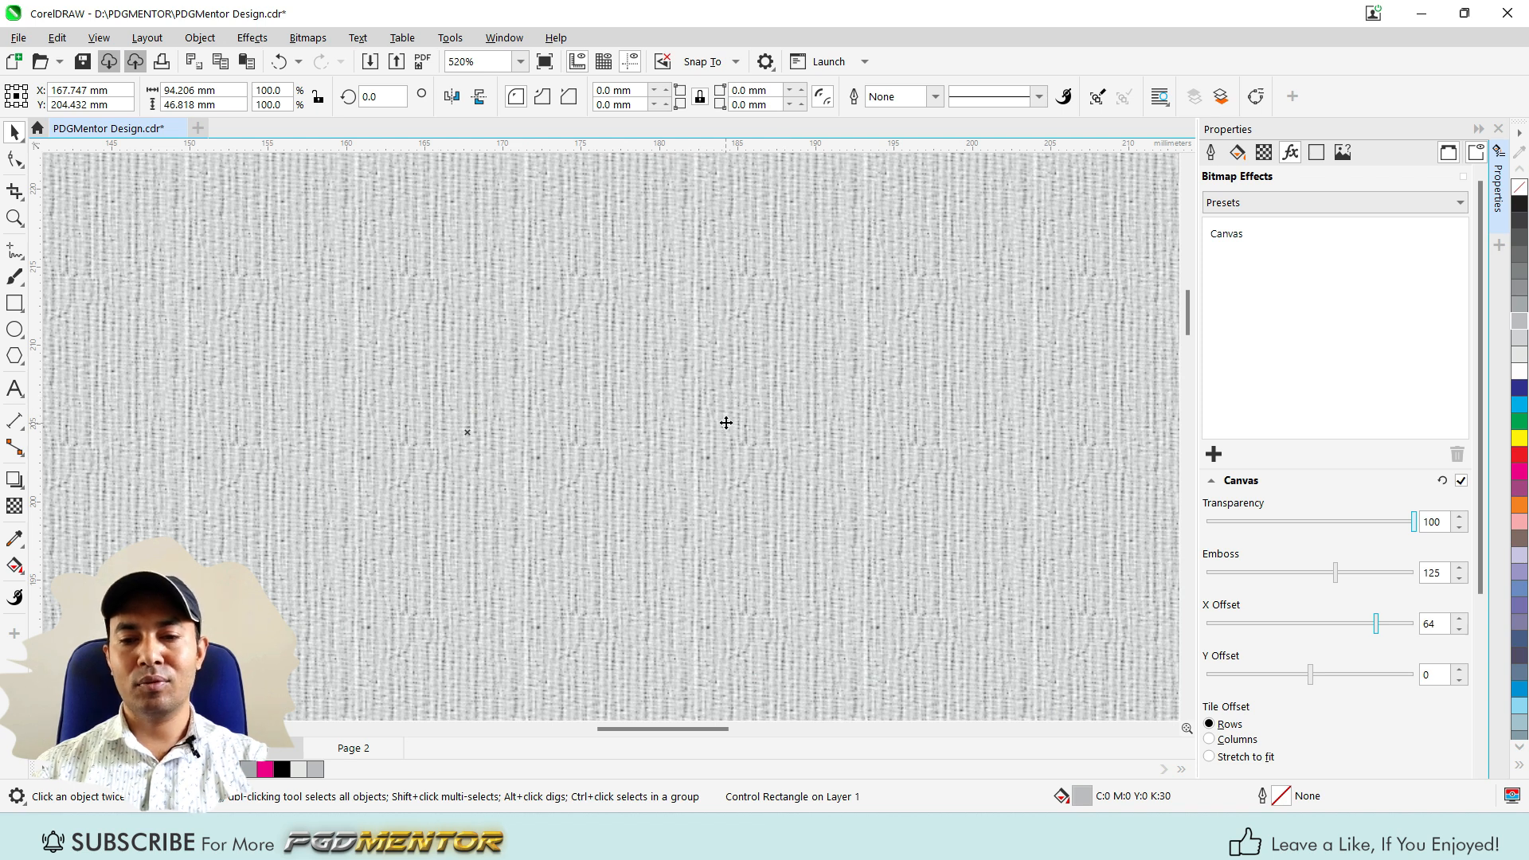
pyautogui.scroll(-2, 726, 423)
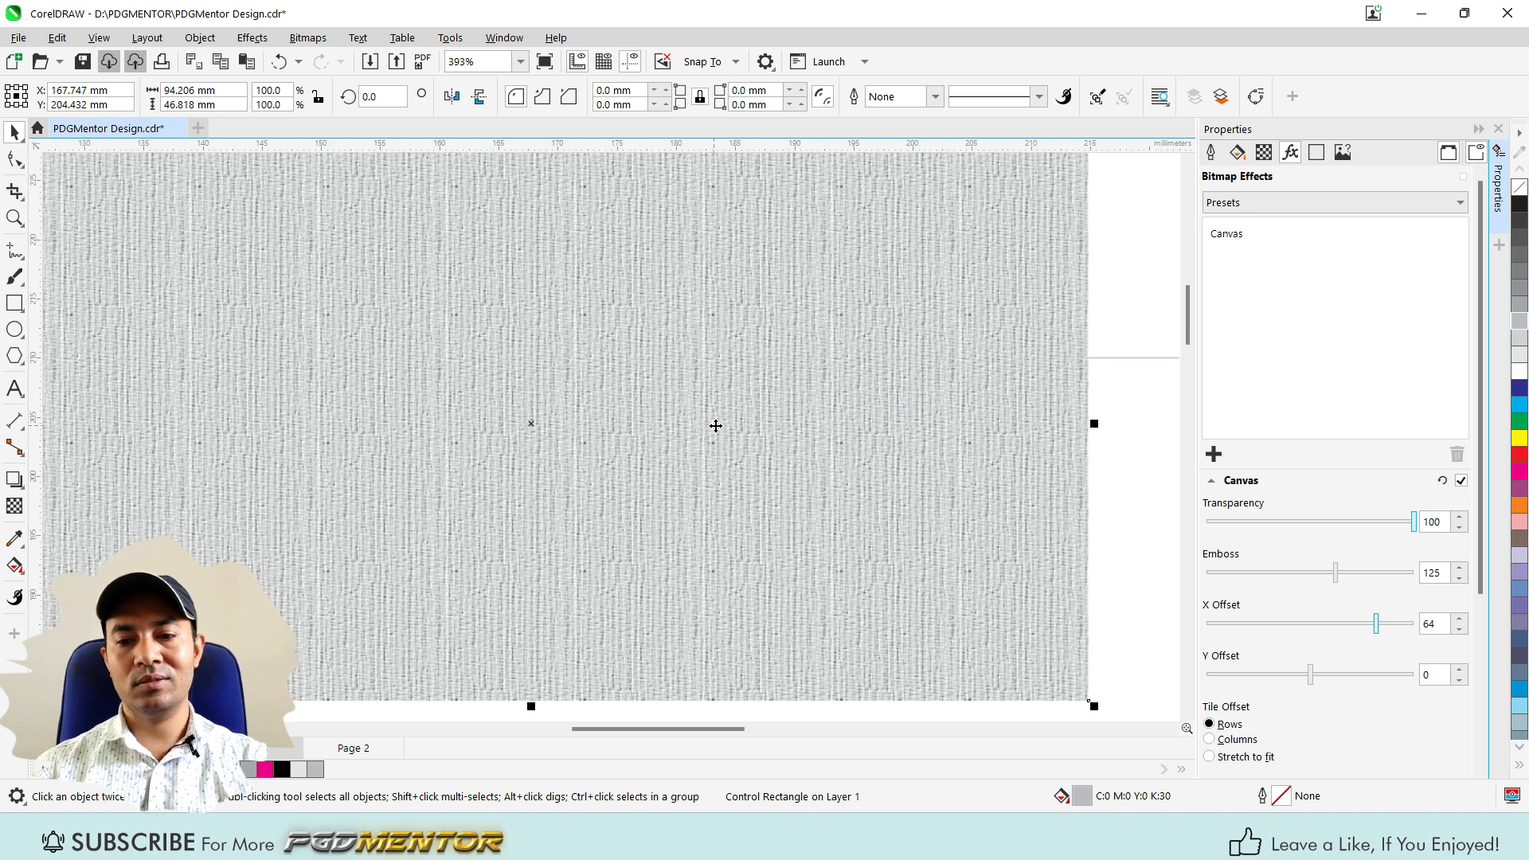
pyautogui.scroll(-1, 940, 458)
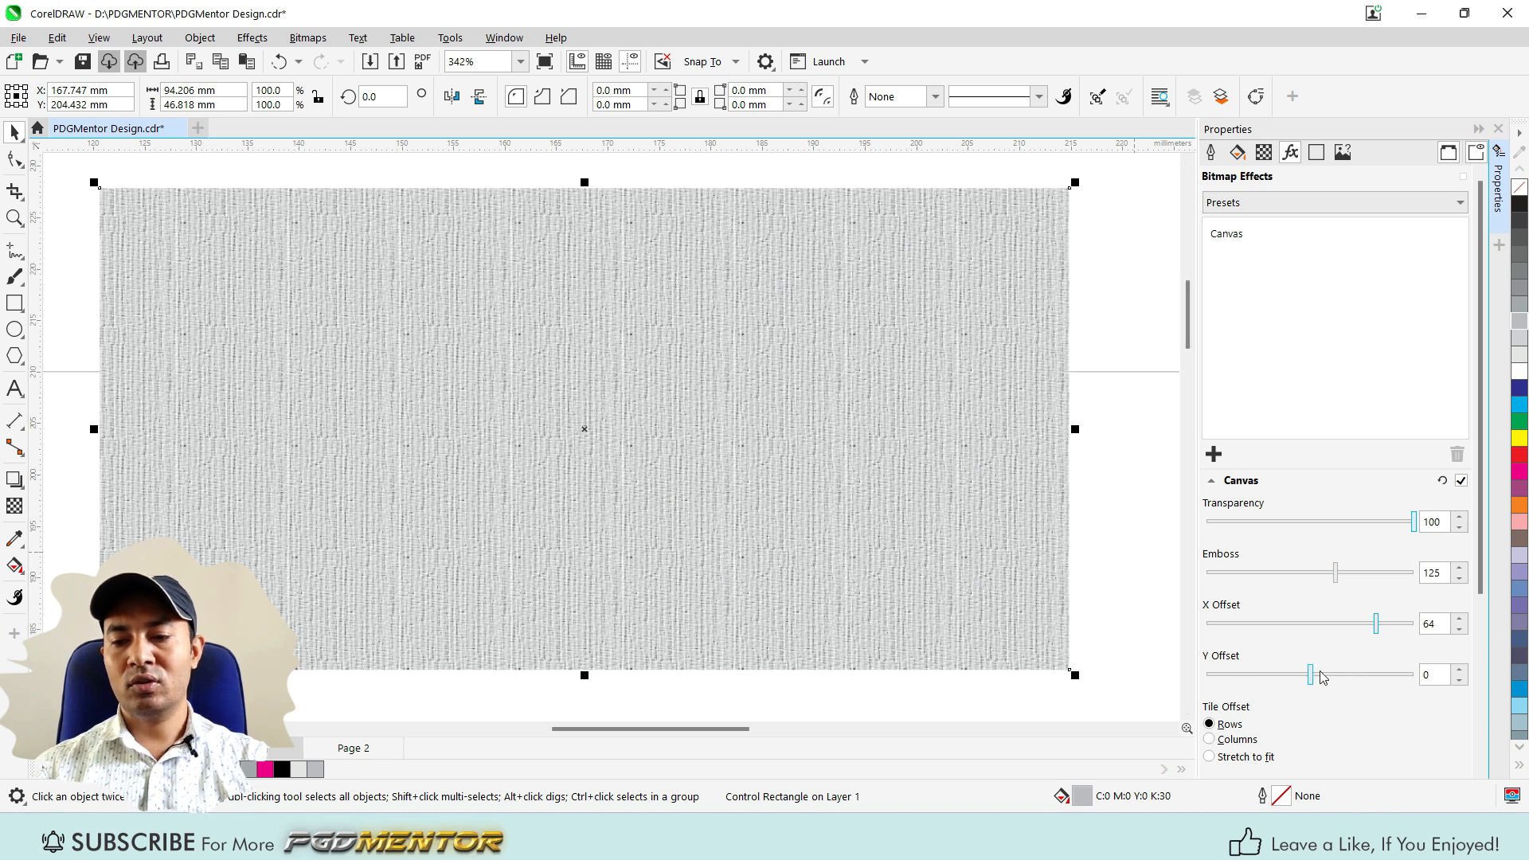
pyautogui.moveTo(1311, 677); pyautogui.dragTo(1404, 678)
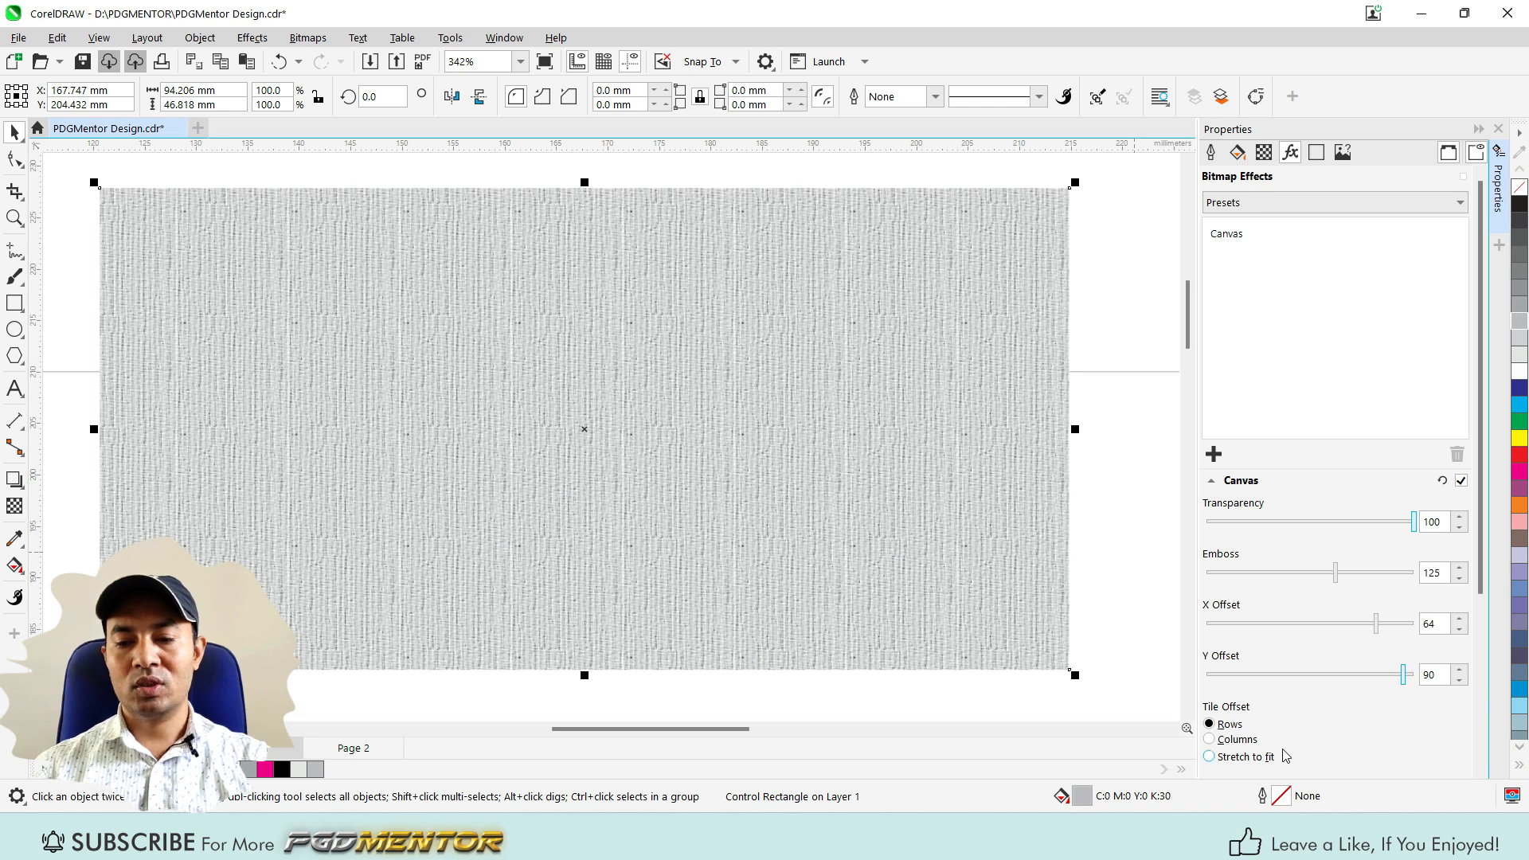
# - Try the Columns and Stretch to fit tile offsets on the Canvas effect, and settle on Rows with an offset of 27
pyautogui.scroll(-2, 1286, 755)
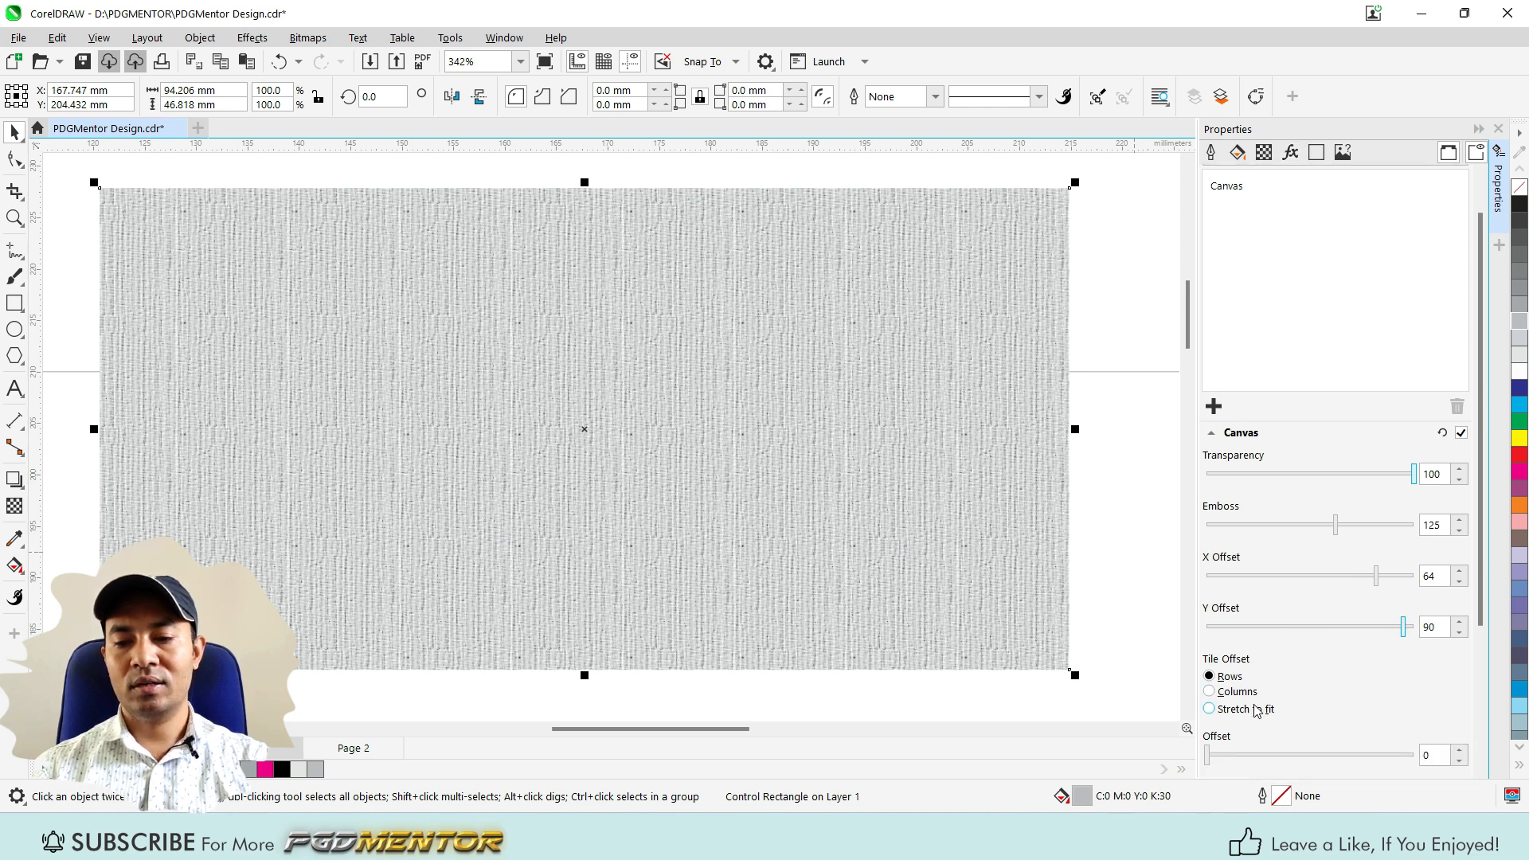
pyautogui.click(1208, 692)
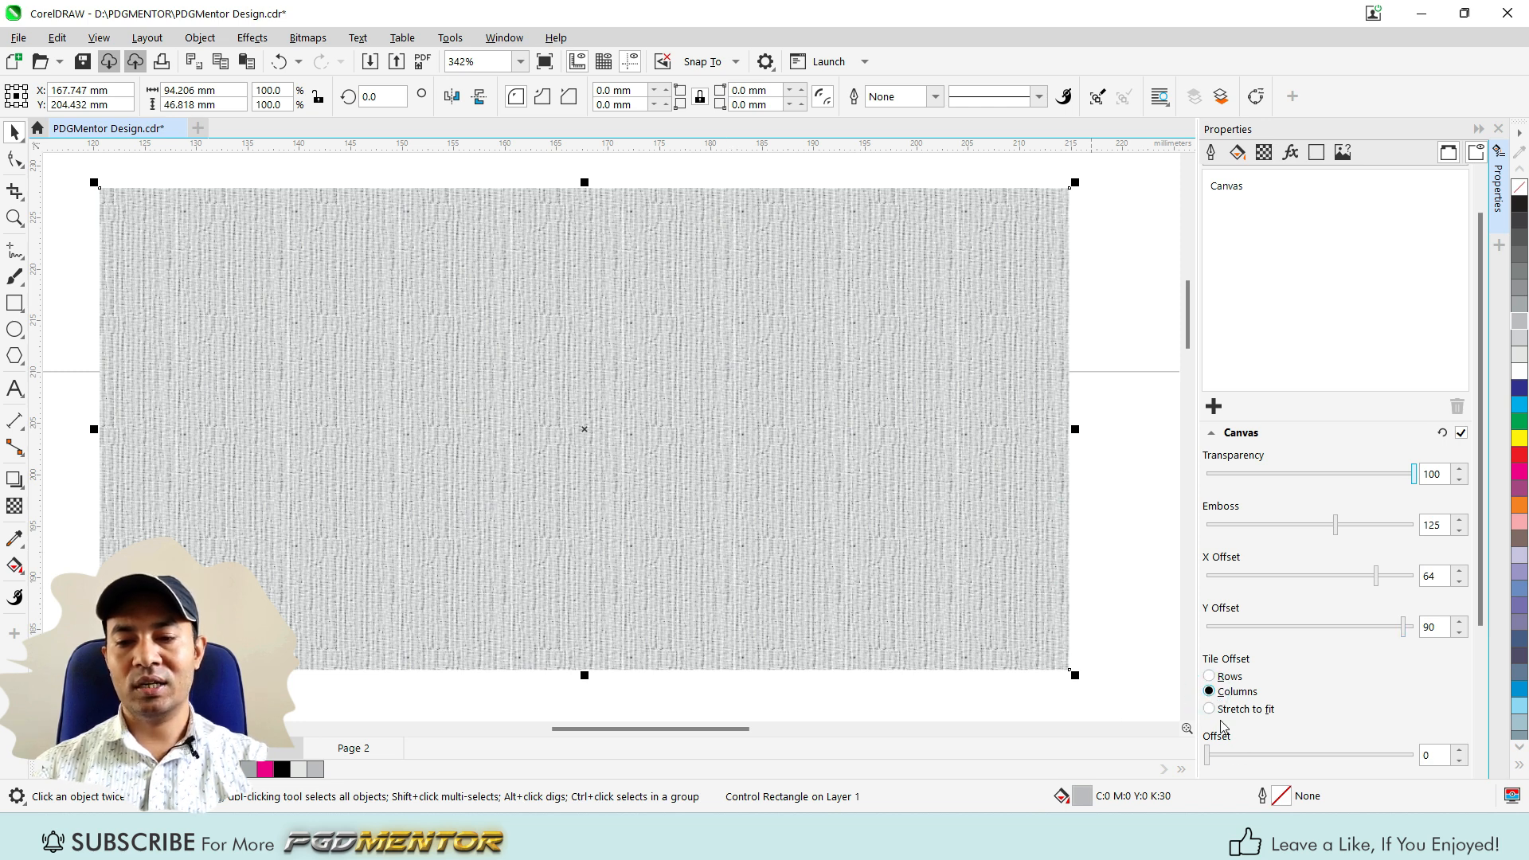
pyautogui.click(1209, 709)
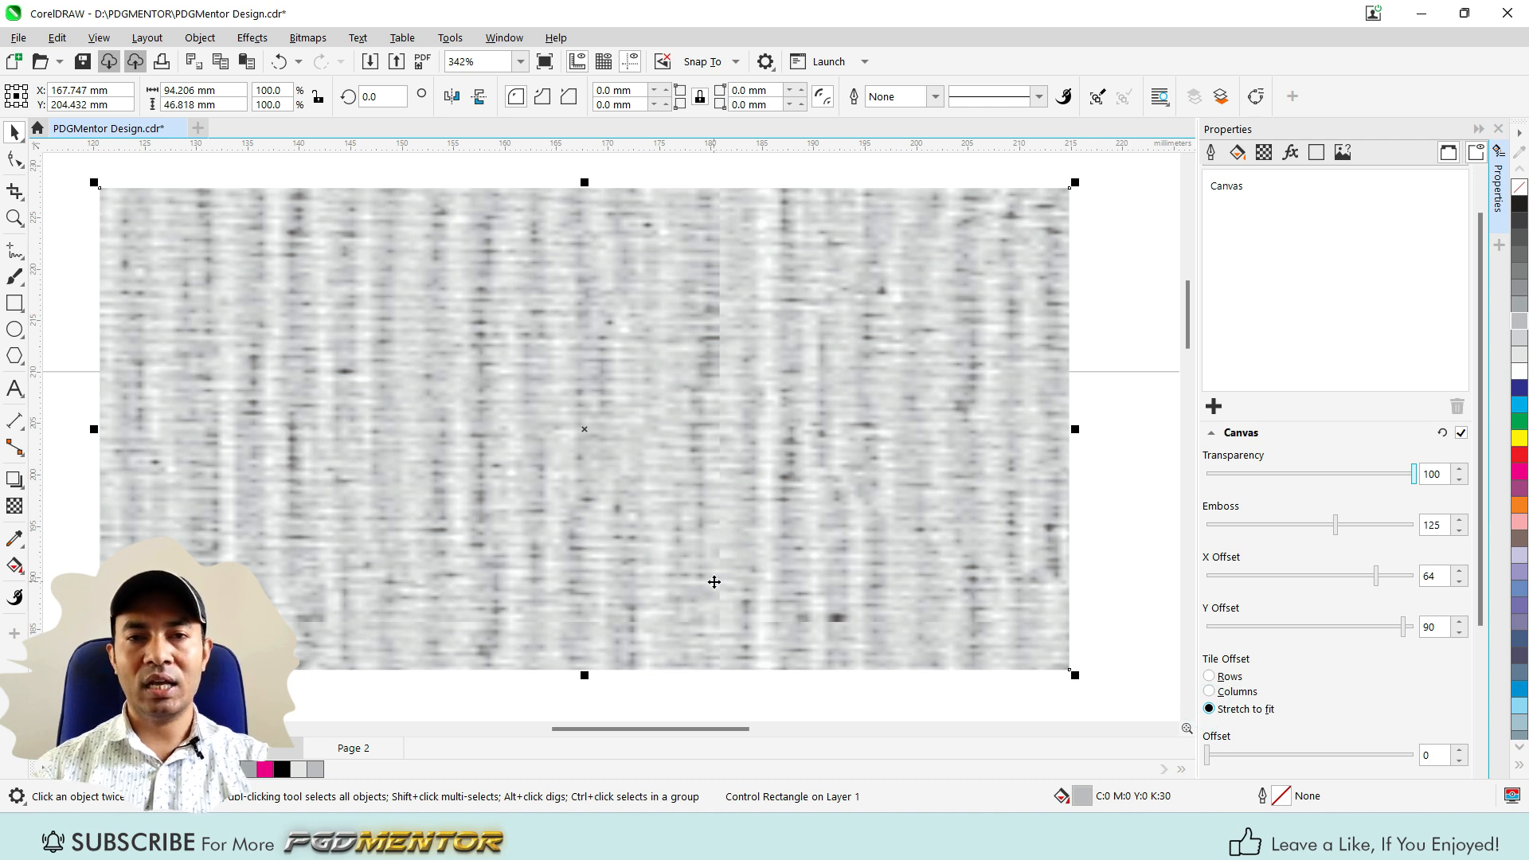
pyautogui.moveTo(1483, 603); pyautogui.dragTo(1488, 753)
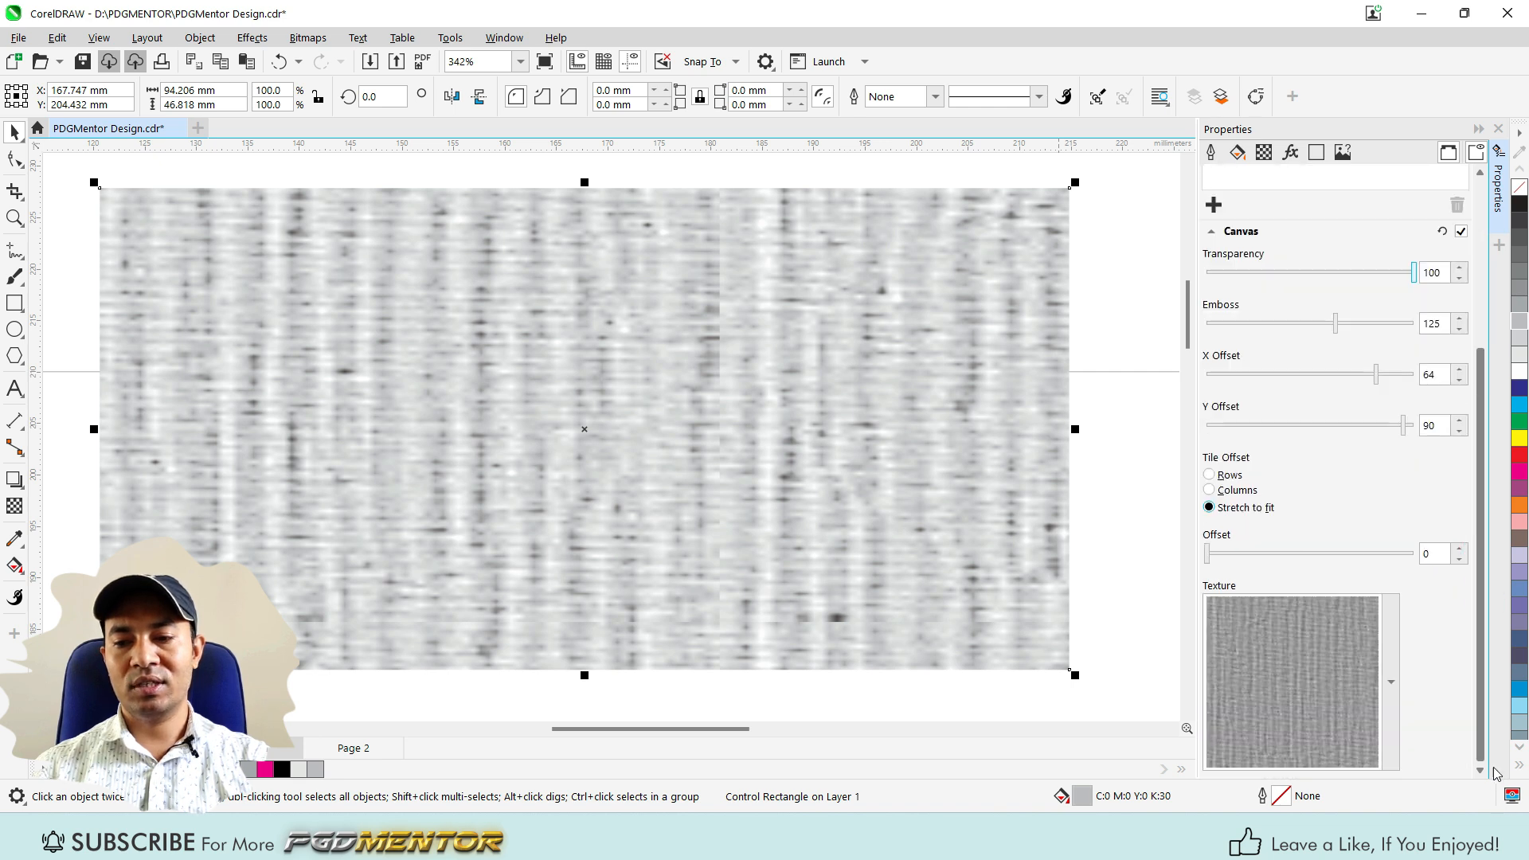
pyautogui.click(1209, 476)
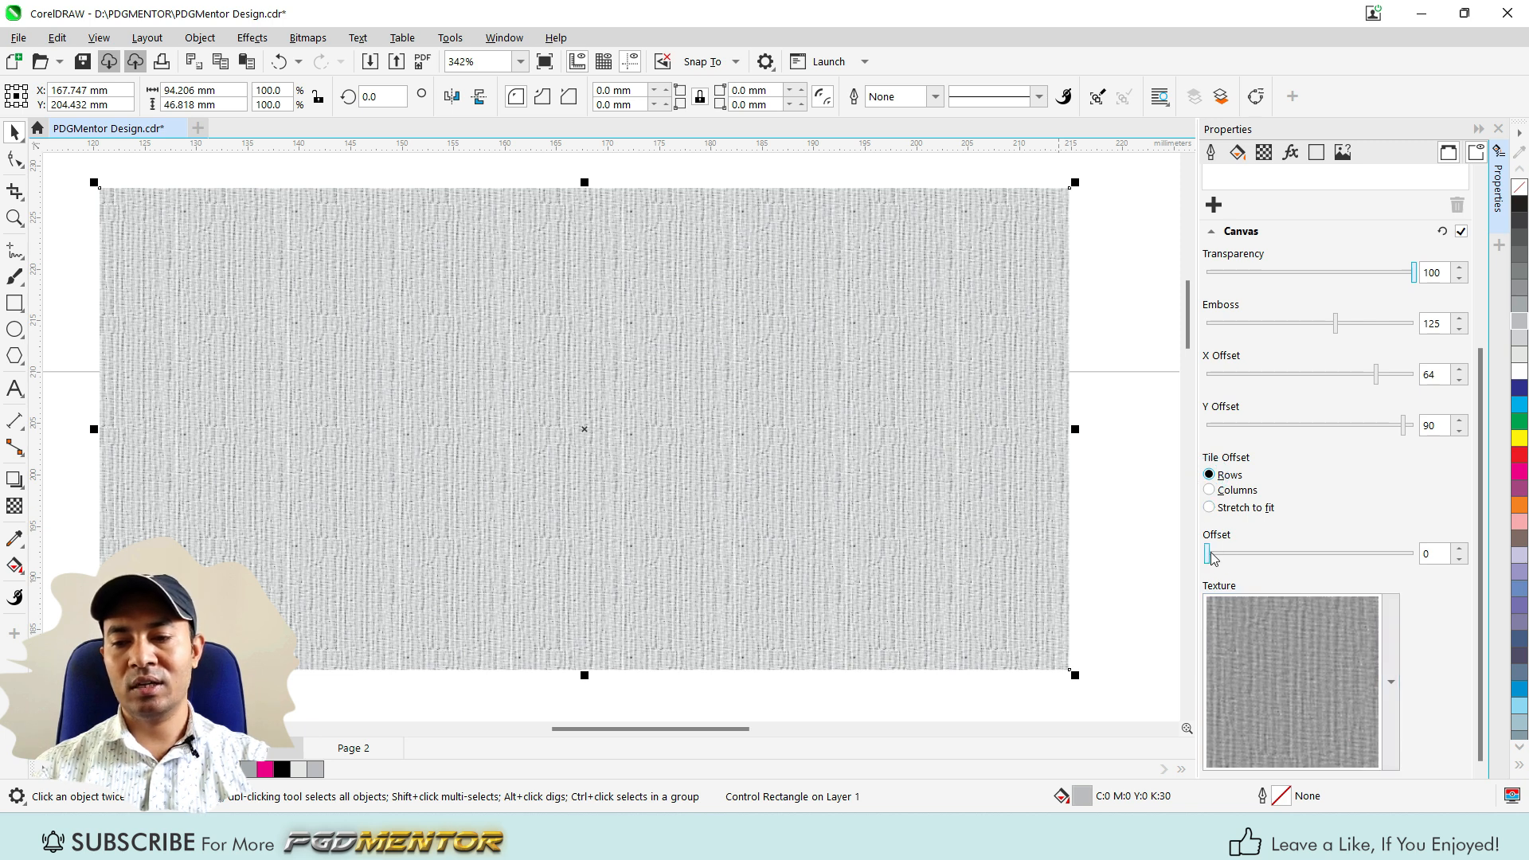
pyautogui.moveTo(1208, 554); pyautogui.dragTo(1261, 552)
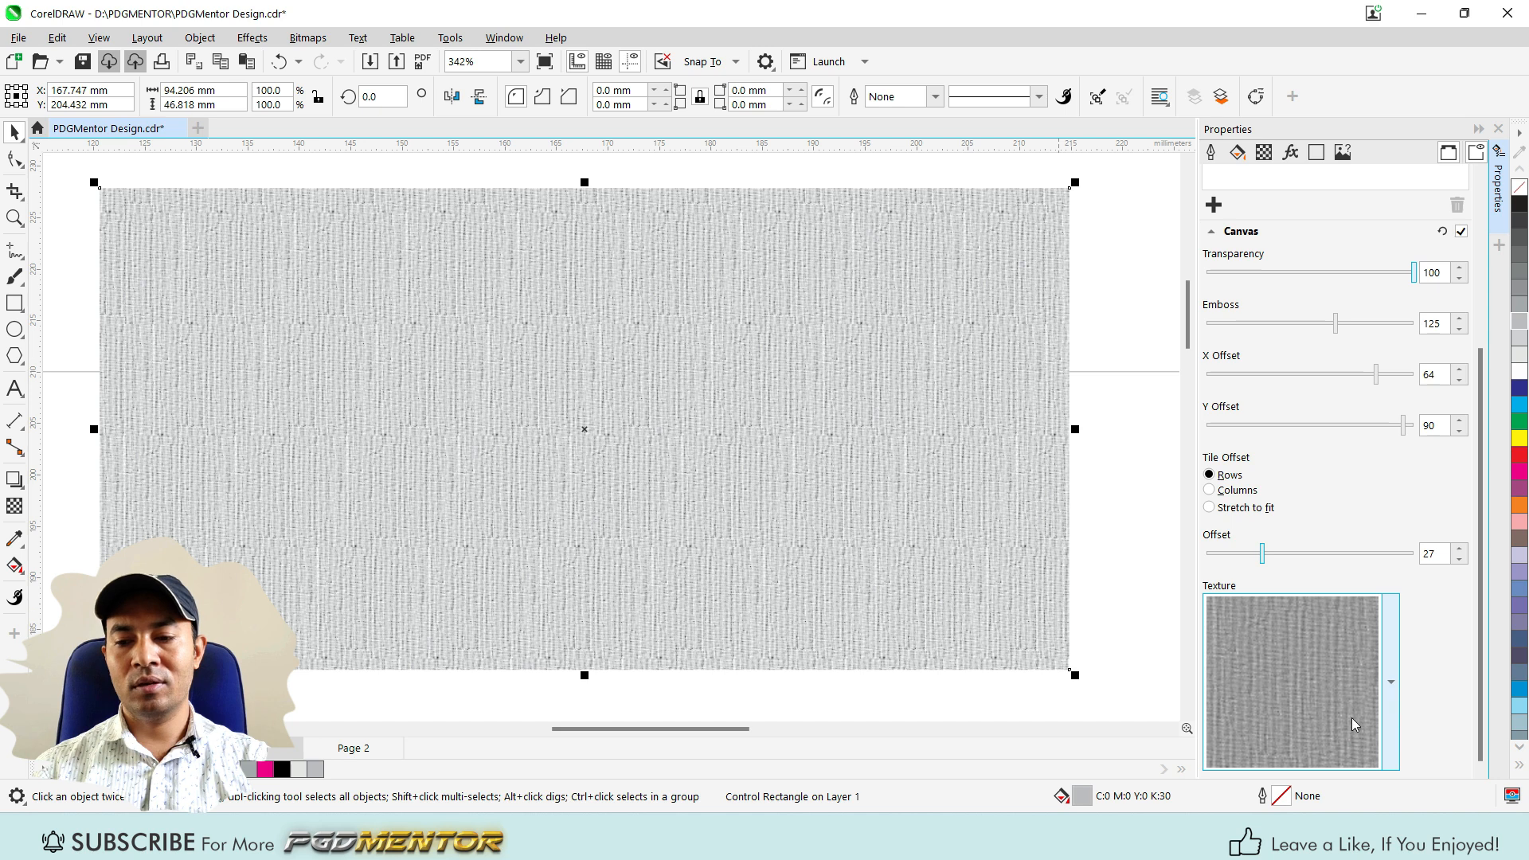
# - Browse the available texture samples for the Canvas effect without choosing one, and view the whole rectangle
pyautogui.click(1392, 687)
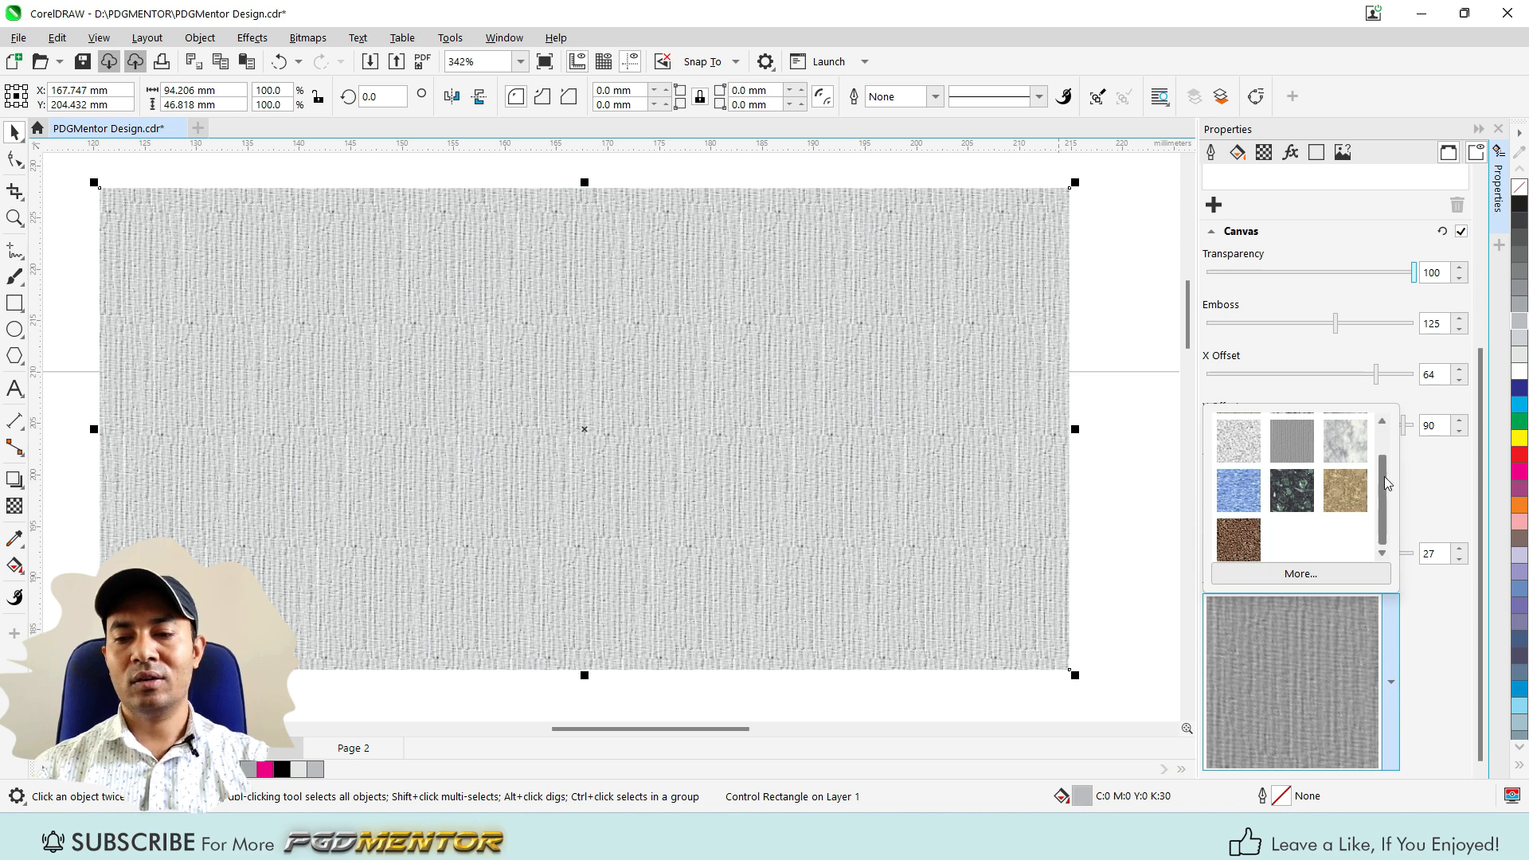
pyautogui.scroll(1, 1385, 479)
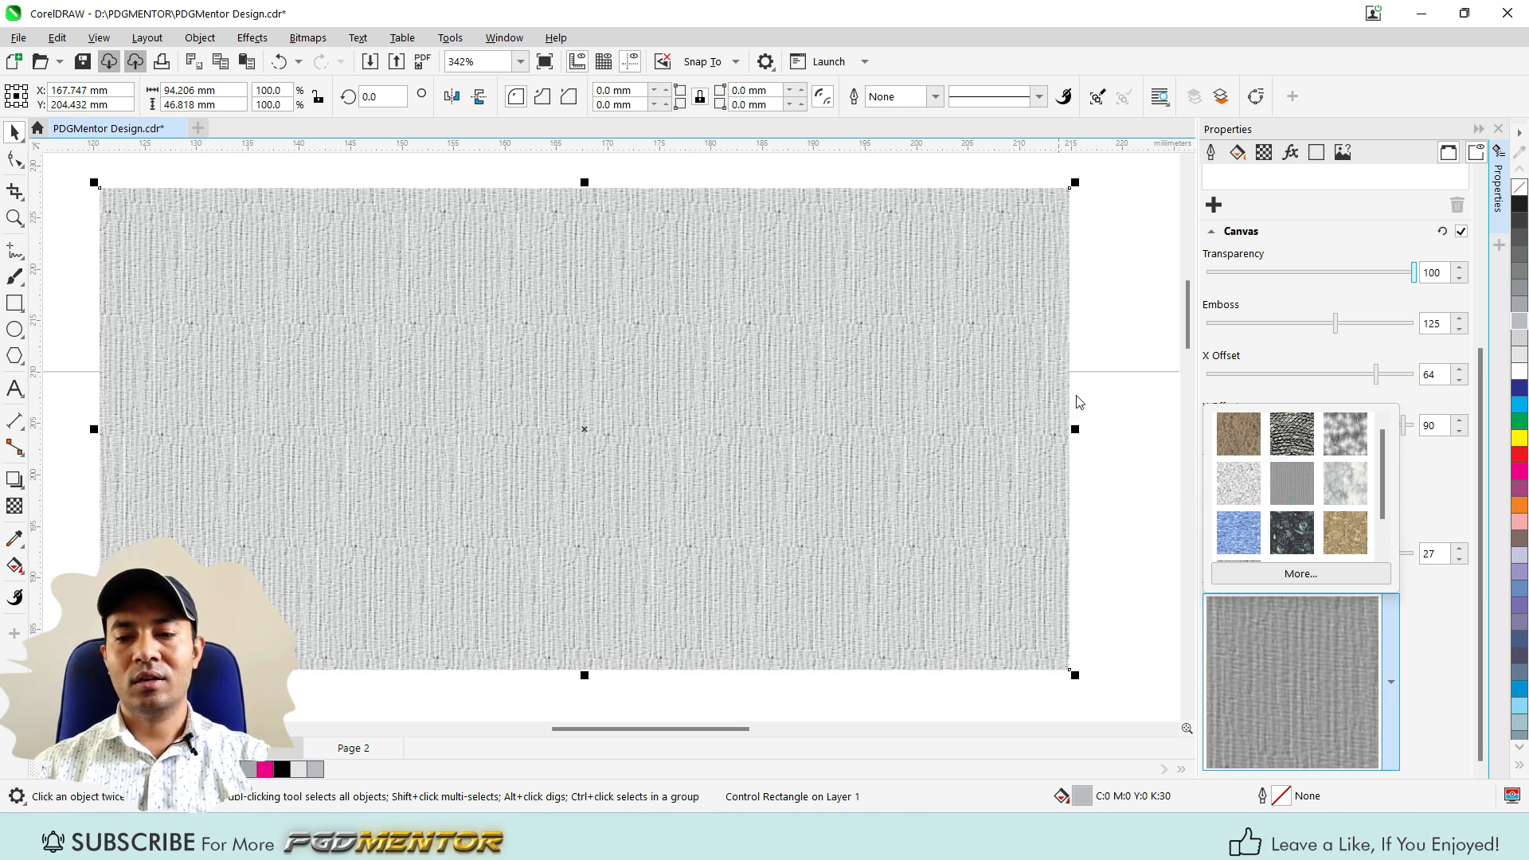
pyautogui.click(1137, 327)
pyautogui.scroll(-2, 729, 420)
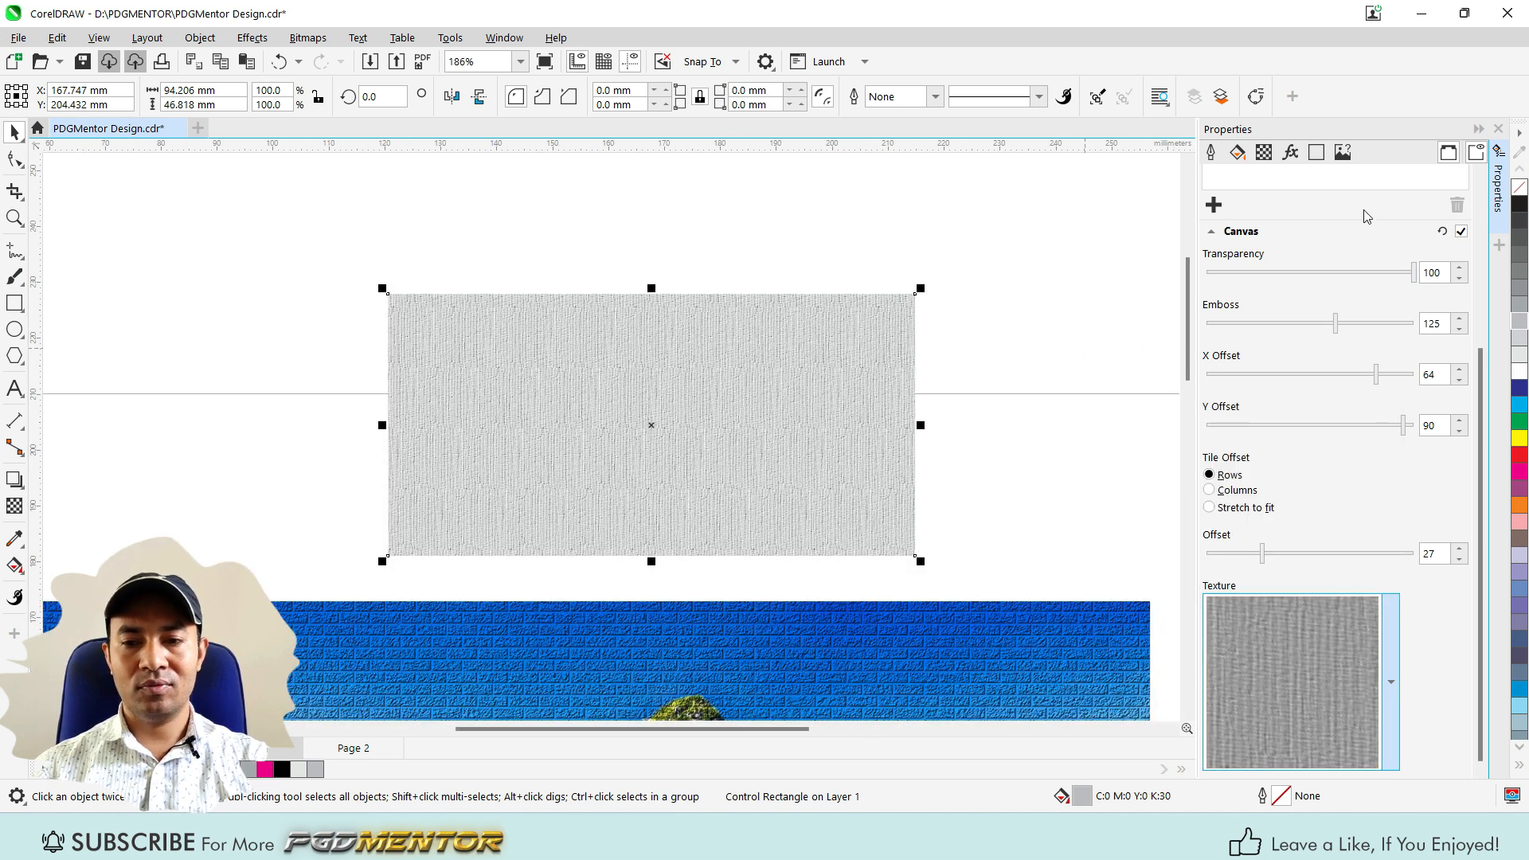
# - Turn off the Canvas effect and delete it from the gray rectangle
pyautogui.click(1461, 231)
pyautogui.scroll(3, 1462, 239)
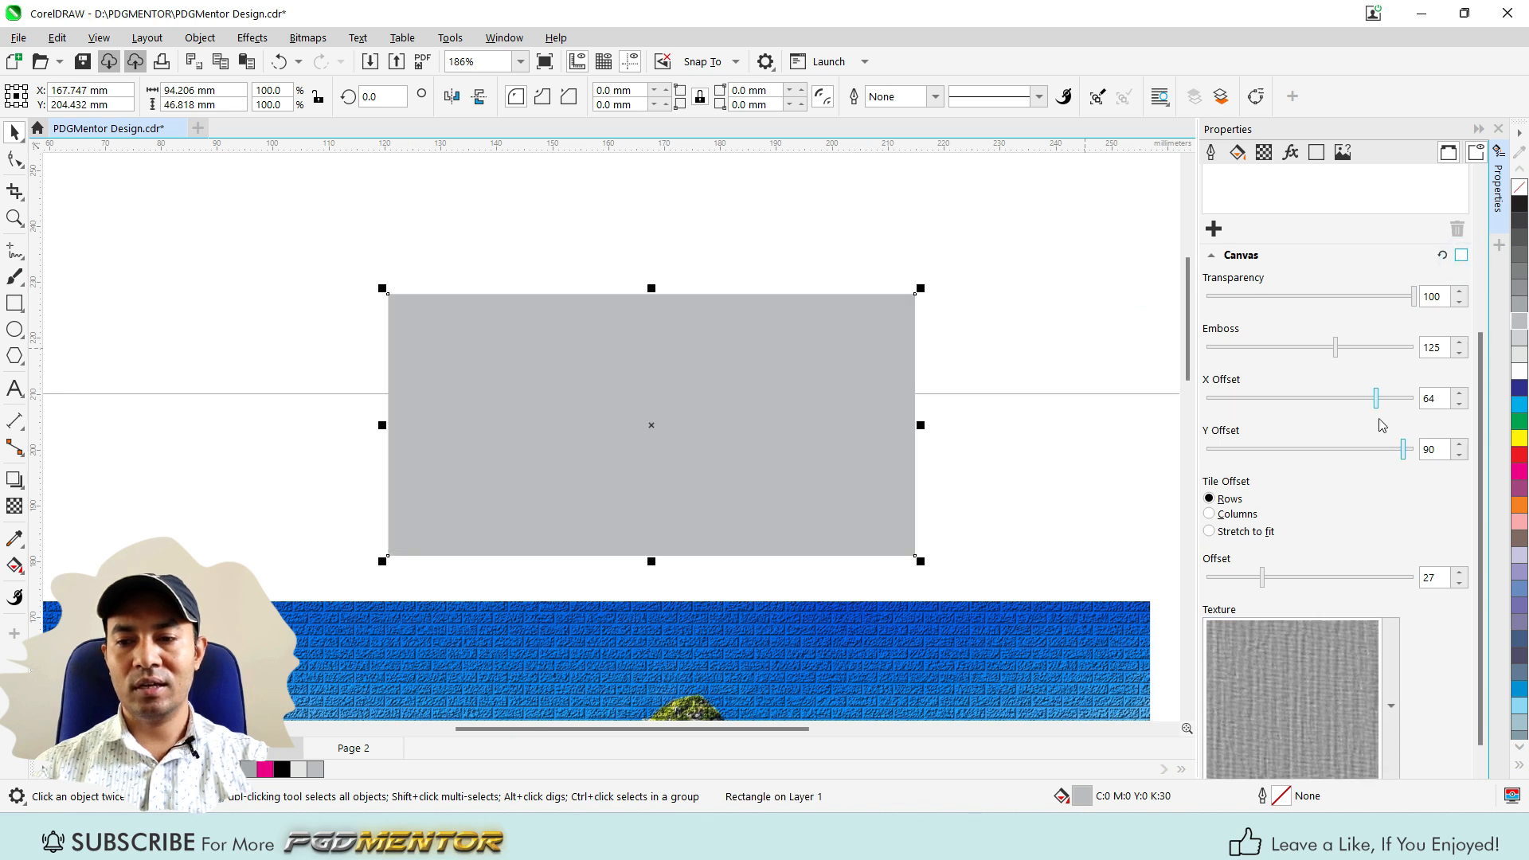
pyautogui.click(1458, 455)
pyautogui.scroll(-1, 799, 348)
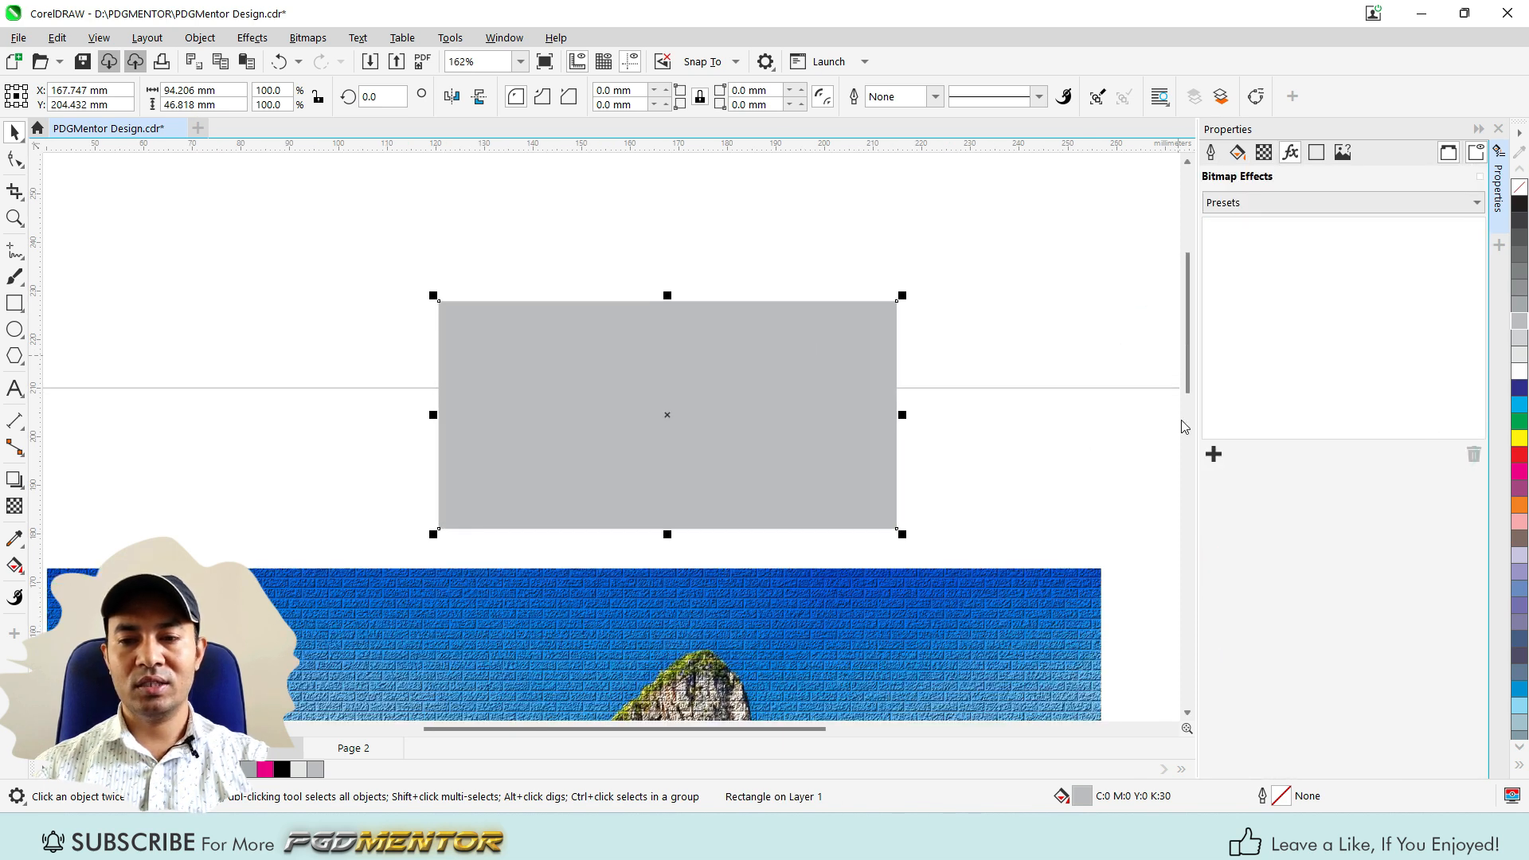
# - Select the beach photo below the rectangle, turn off its Brick Wall effect and delete it
pyautogui.scroll(-5, 731, 254)
pyautogui.scroll(5, 718, 607)
pyautogui.scroll(-1, 663, 405)
pyautogui.click(661, 402)
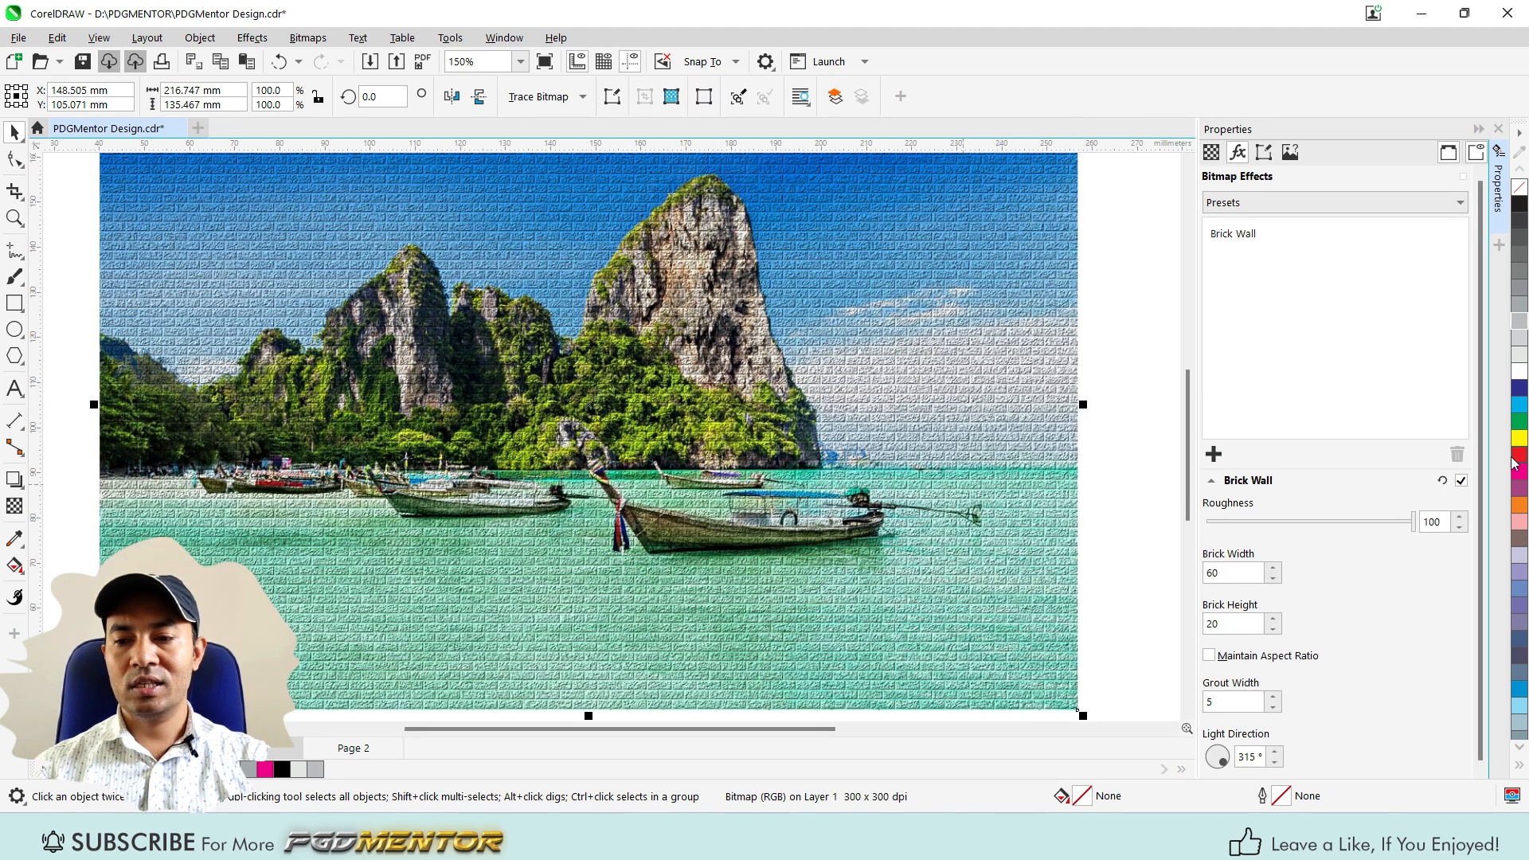
pyautogui.click(1461, 482)
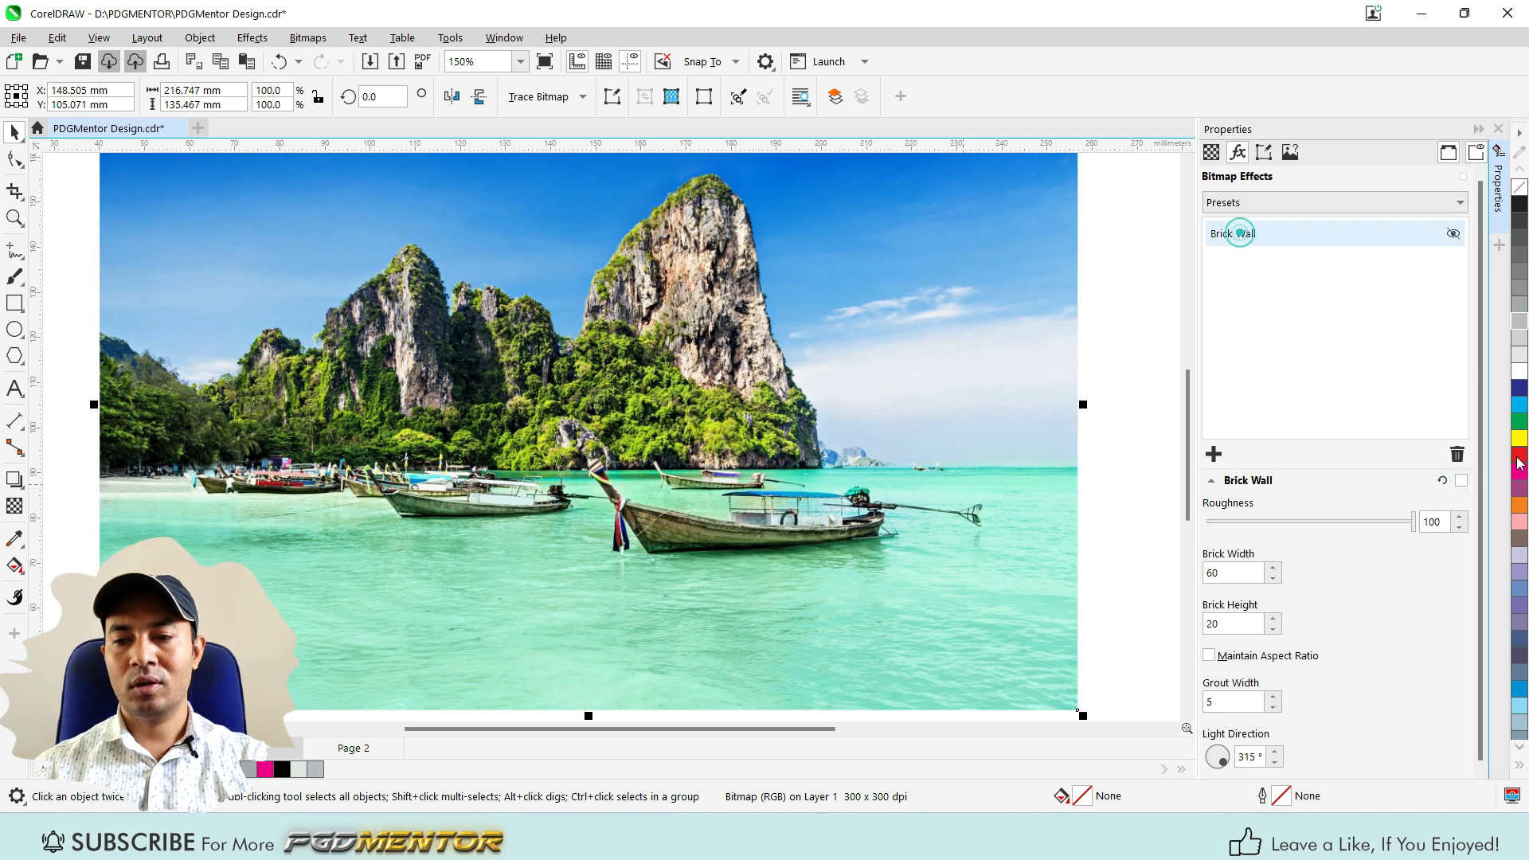
pyautogui.click(1457, 454)
# - Add the Cobblestone texture effect to the beach photo and examine the stone pattern in the sky
pyautogui.click(1214, 454)
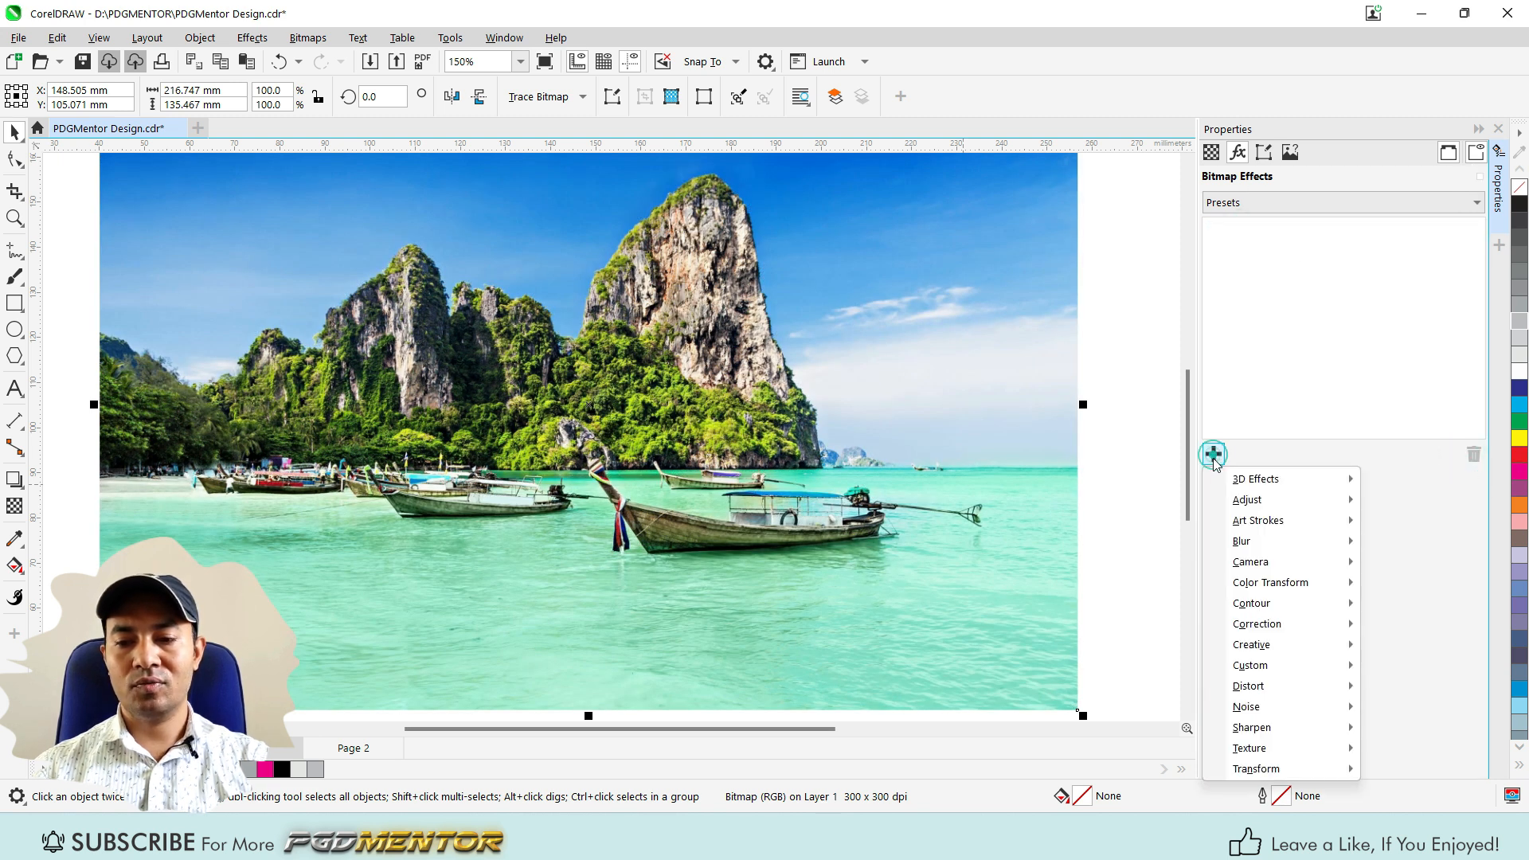
pyautogui.moveTo(1270, 758)
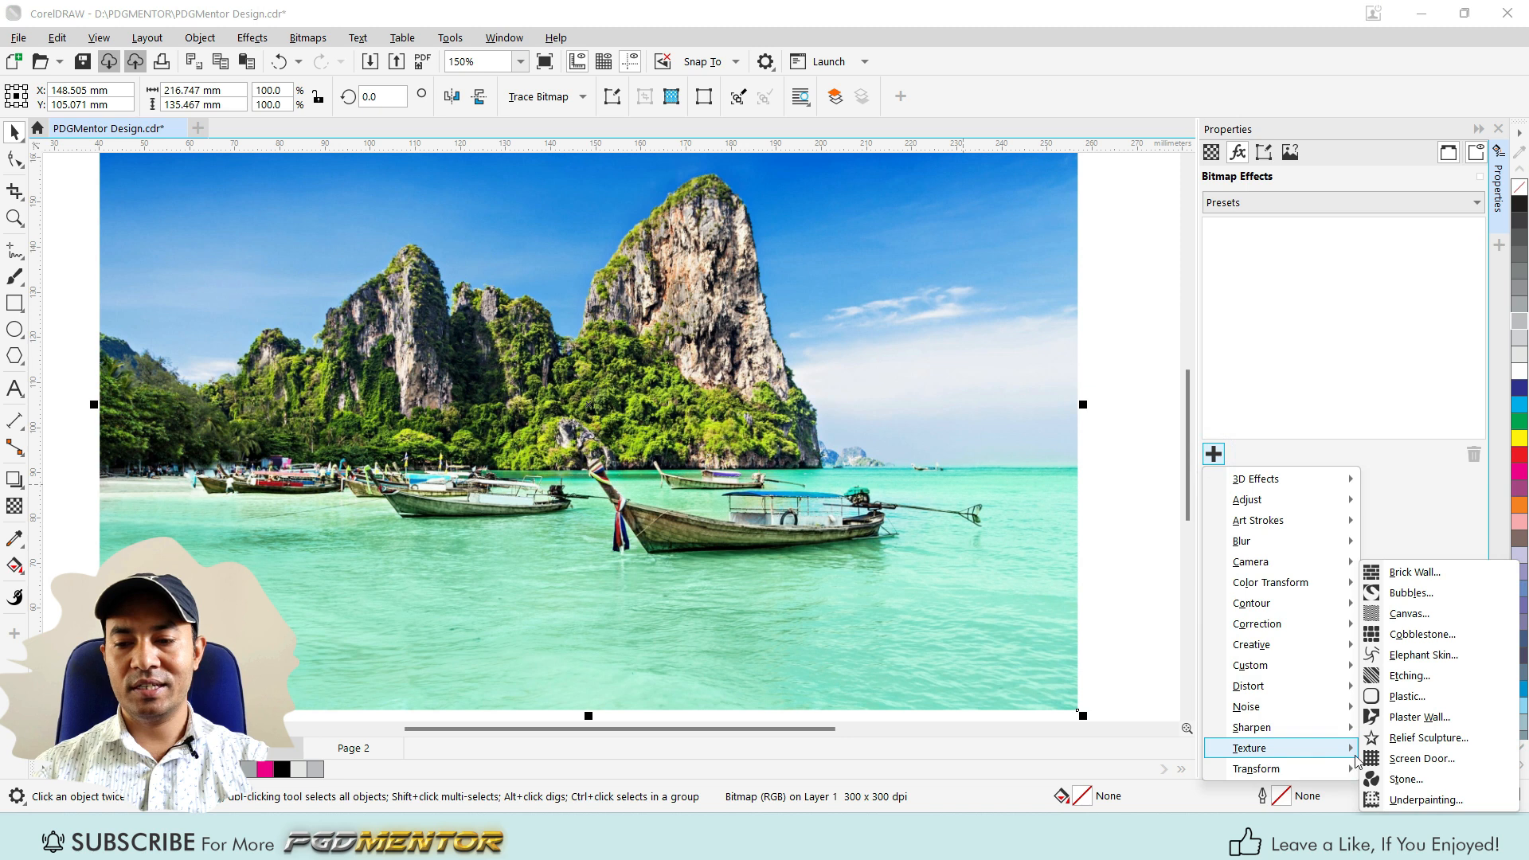
pyautogui.click(1410, 635)
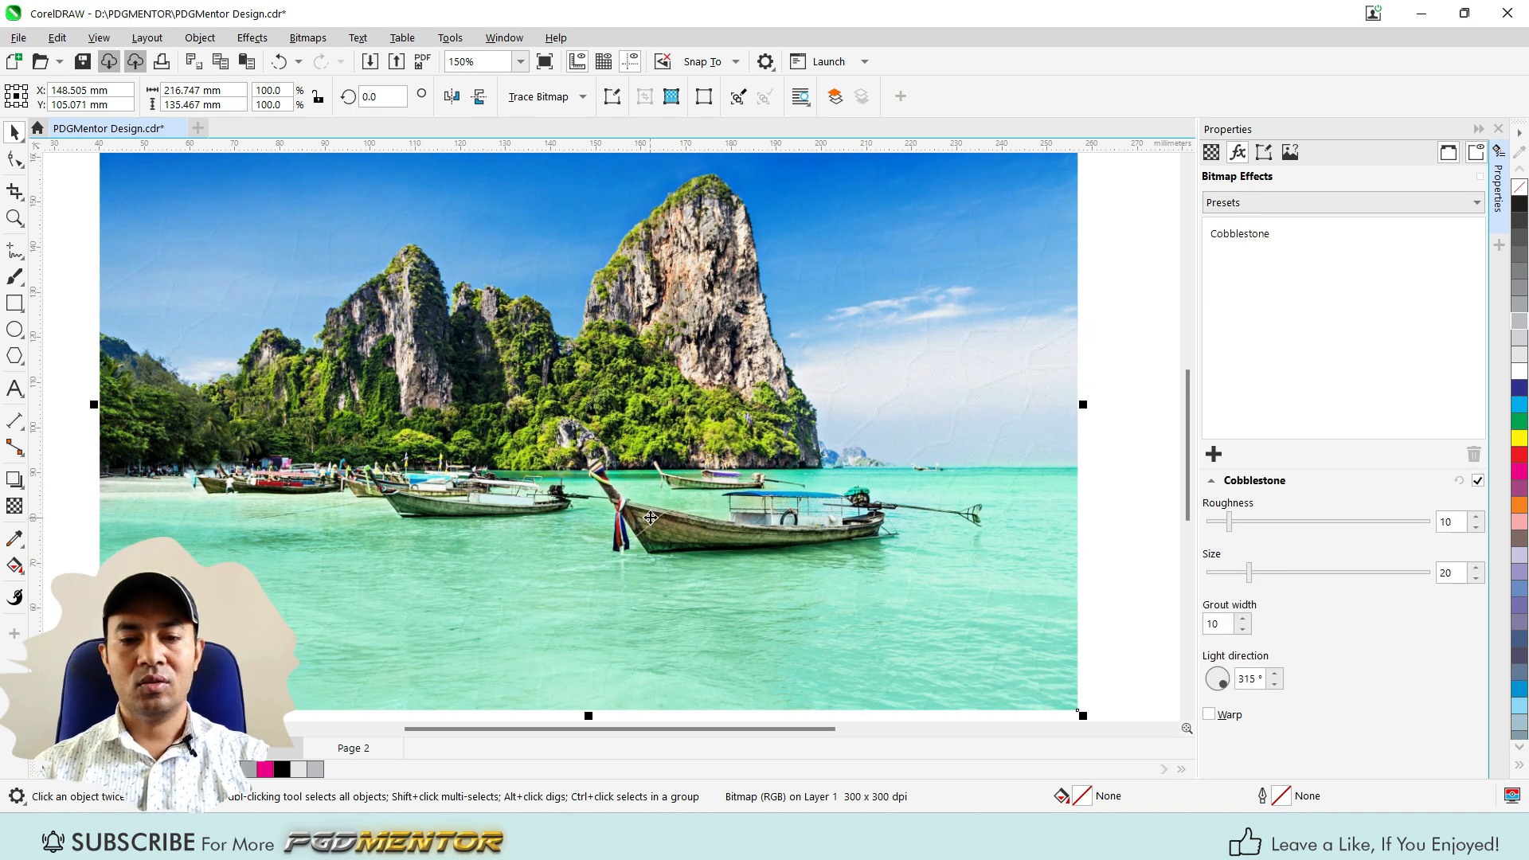
pyautogui.scroll(5, 934, 432)
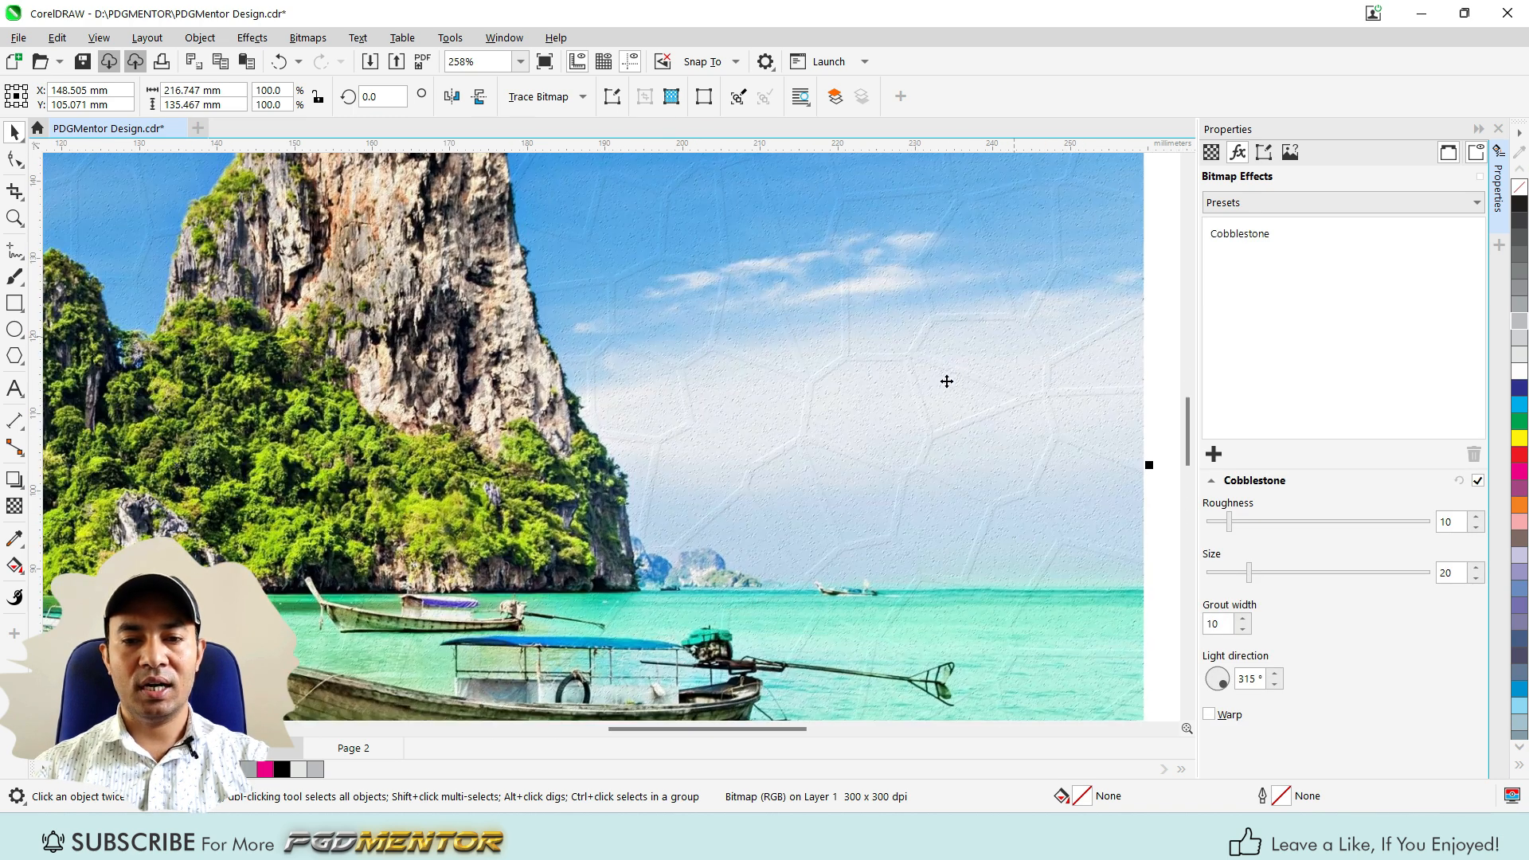
pyautogui.scroll(4, 614, 452)
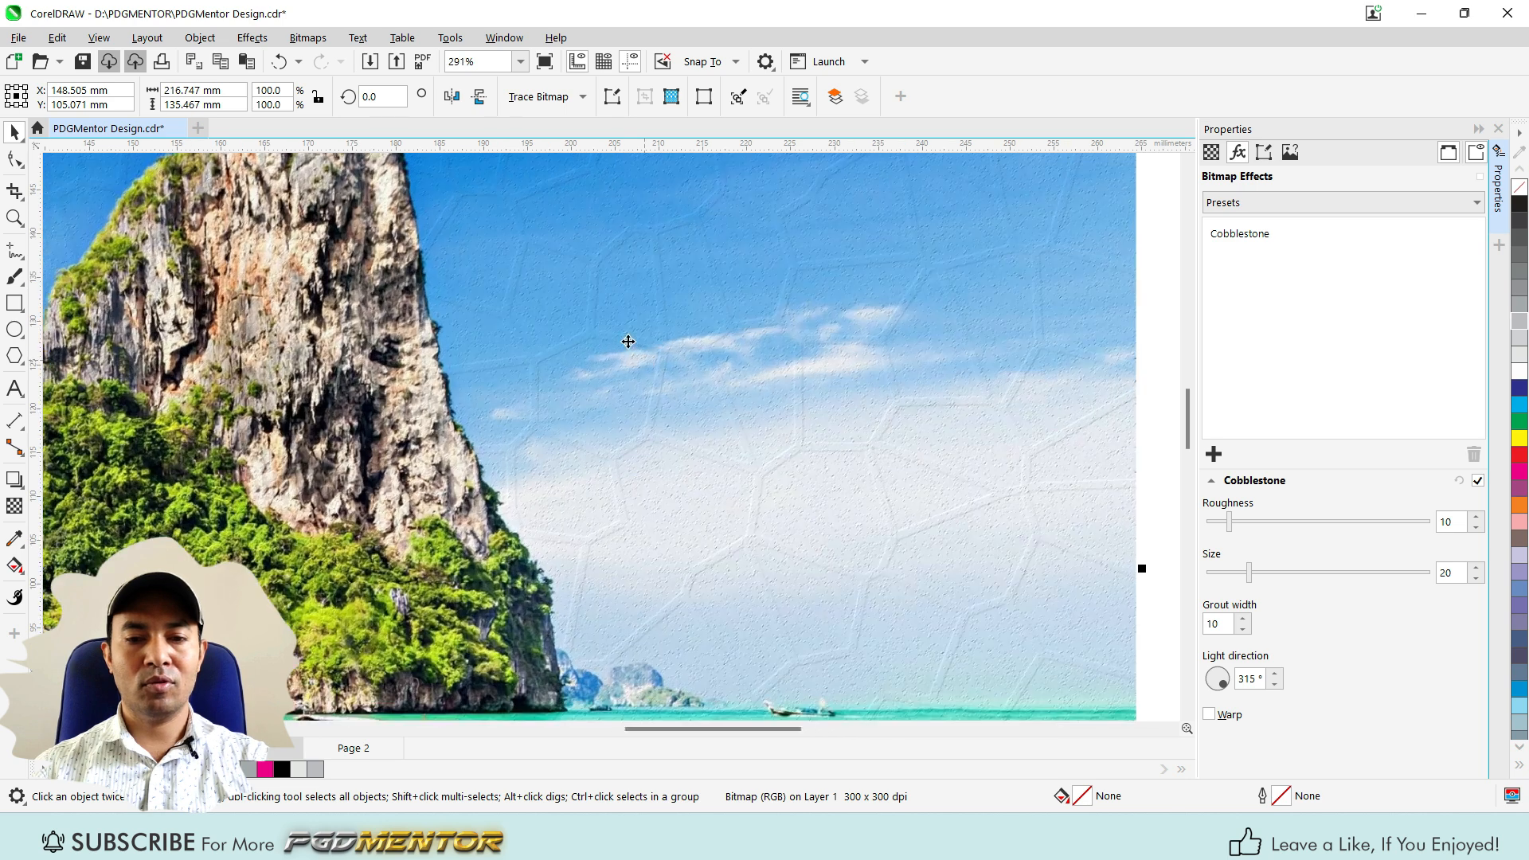
pyautogui.scroll(-8, 740, 518)
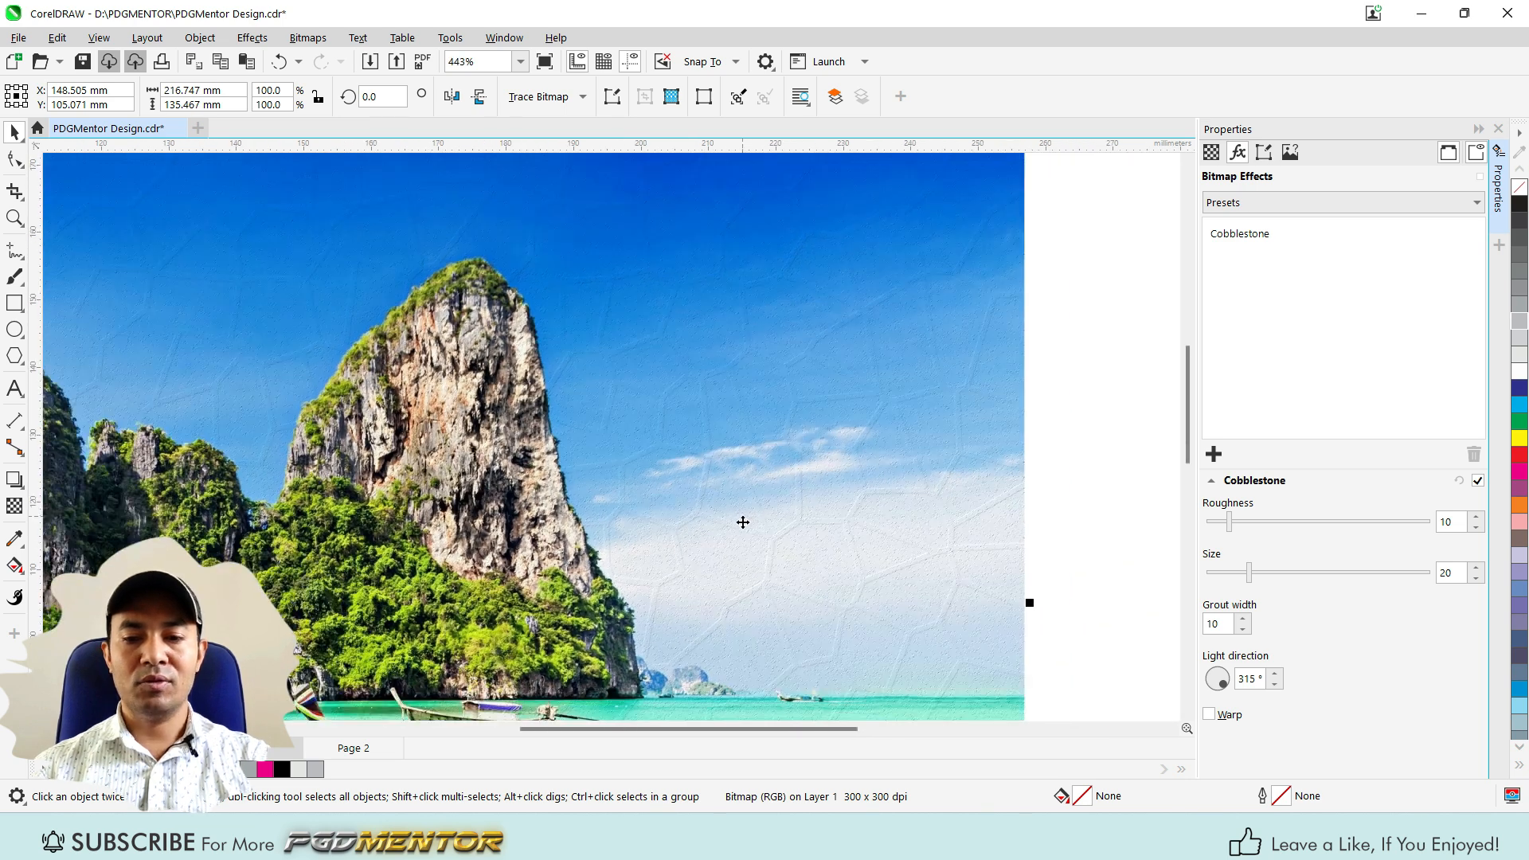
pyautogui.scroll(2, 614, 239)
pyautogui.scroll(-2, 666, 488)
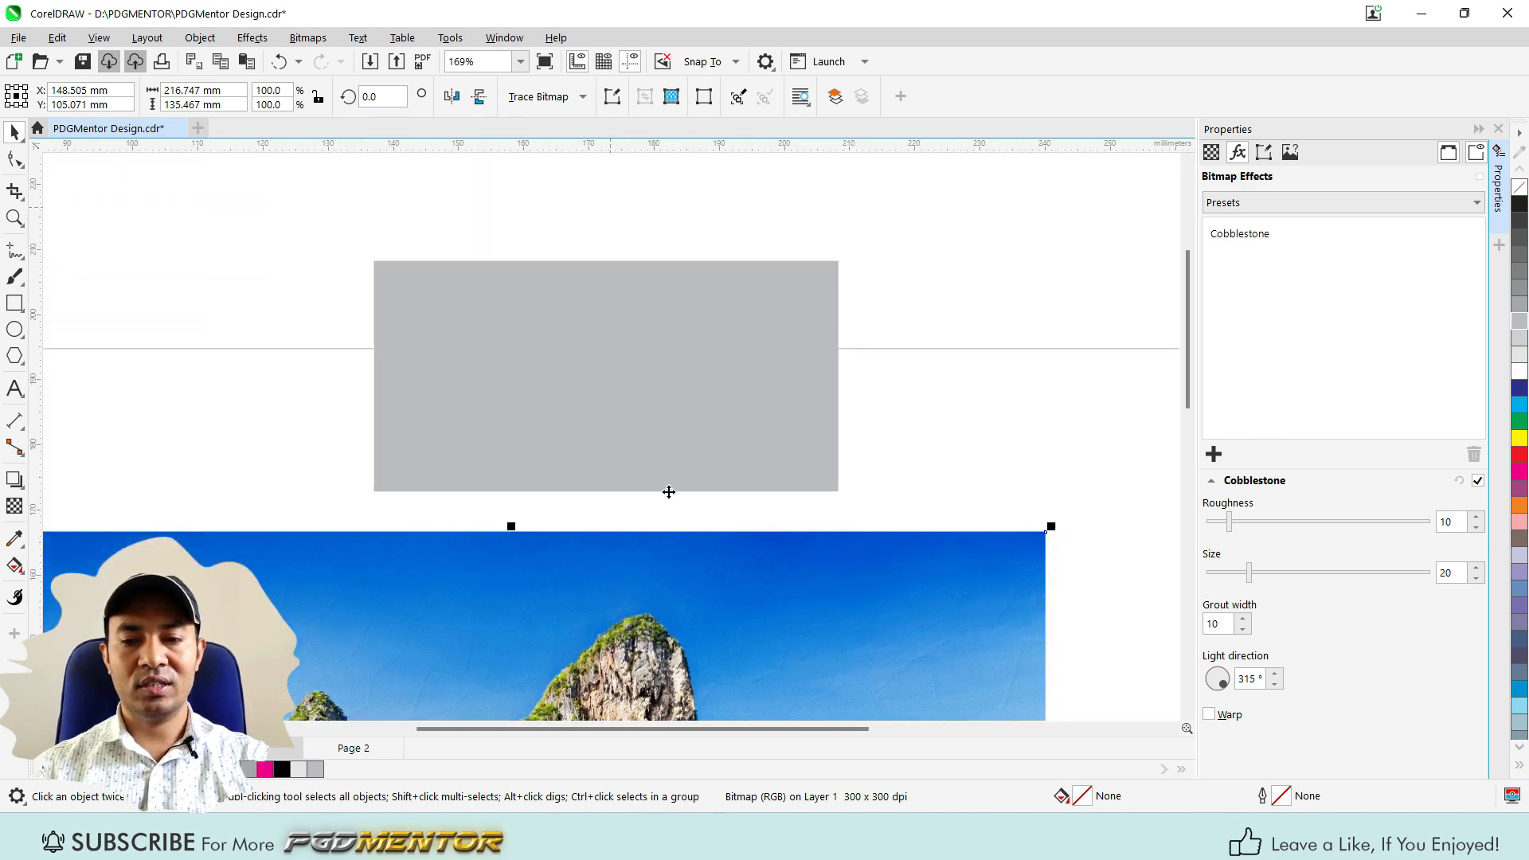
# - Add the Cobblestone texture effect to the gray rectangle and inspect its surface up close
pyautogui.scroll(2, 687, 434)
pyautogui.click(687, 429)
pyautogui.click(1213, 454)
pyautogui.moveTo(1269, 760)
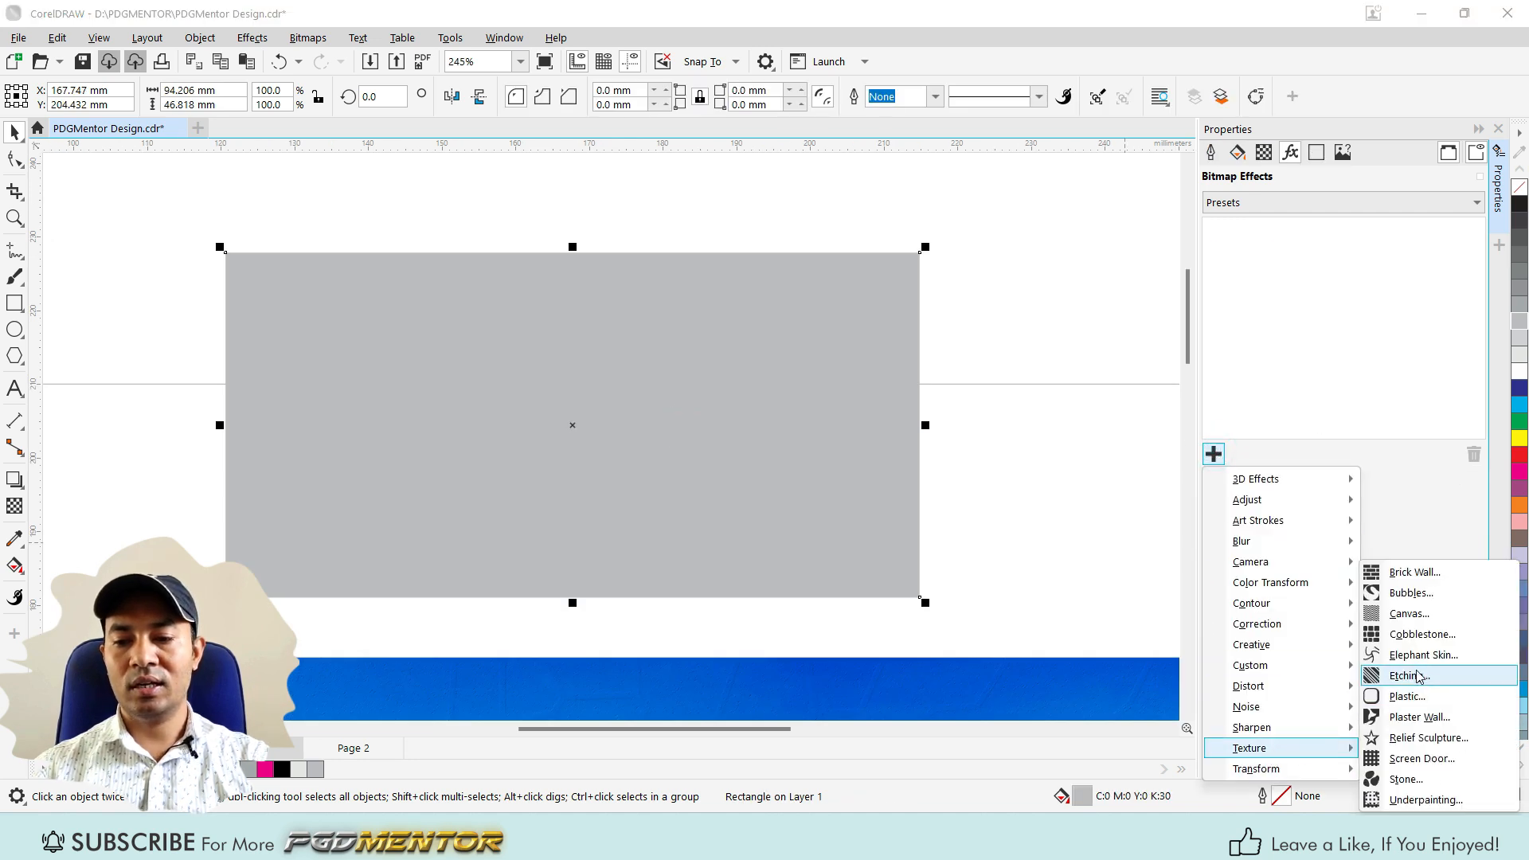
pyautogui.click(1407, 635)
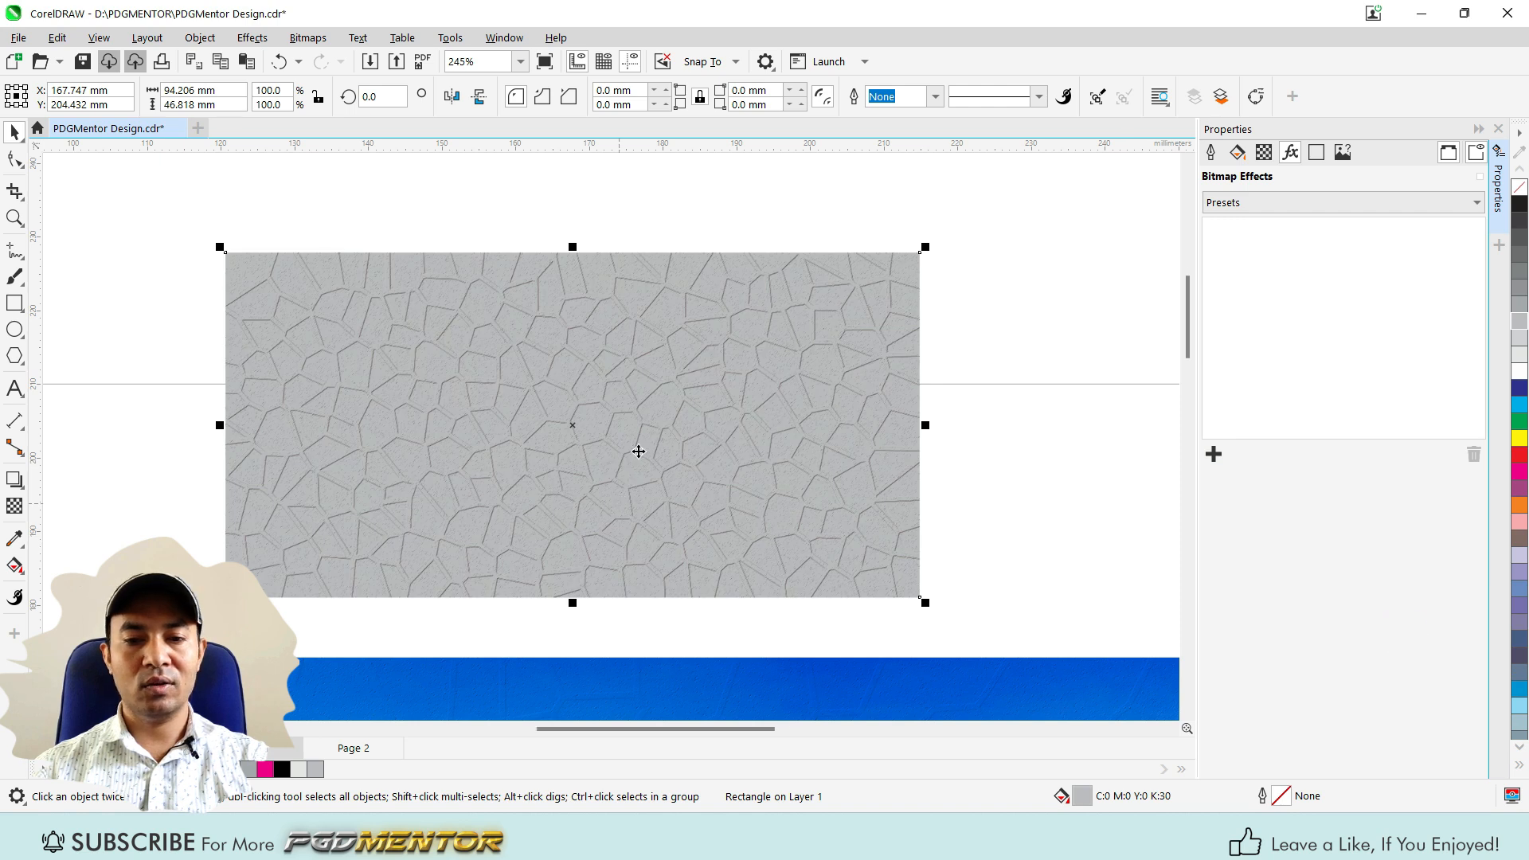
pyautogui.scroll(2, 637, 448)
pyautogui.scroll(-1, 640, 449)
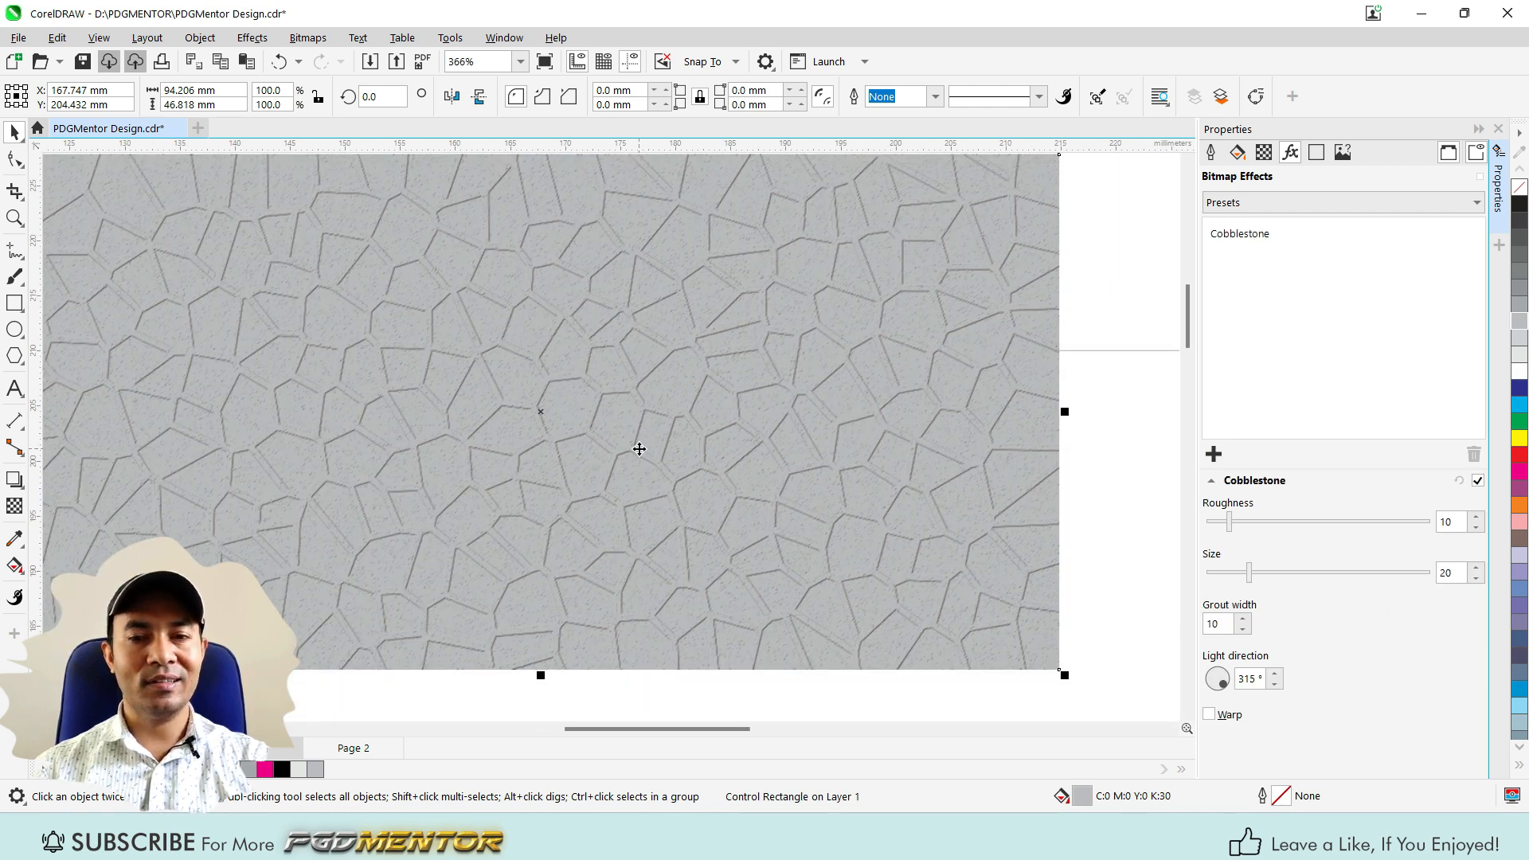
pyautogui.scroll(-1, 481, 419)
pyautogui.scroll(1, 481, 419)
pyautogui.scroll(-1, 480, 427)
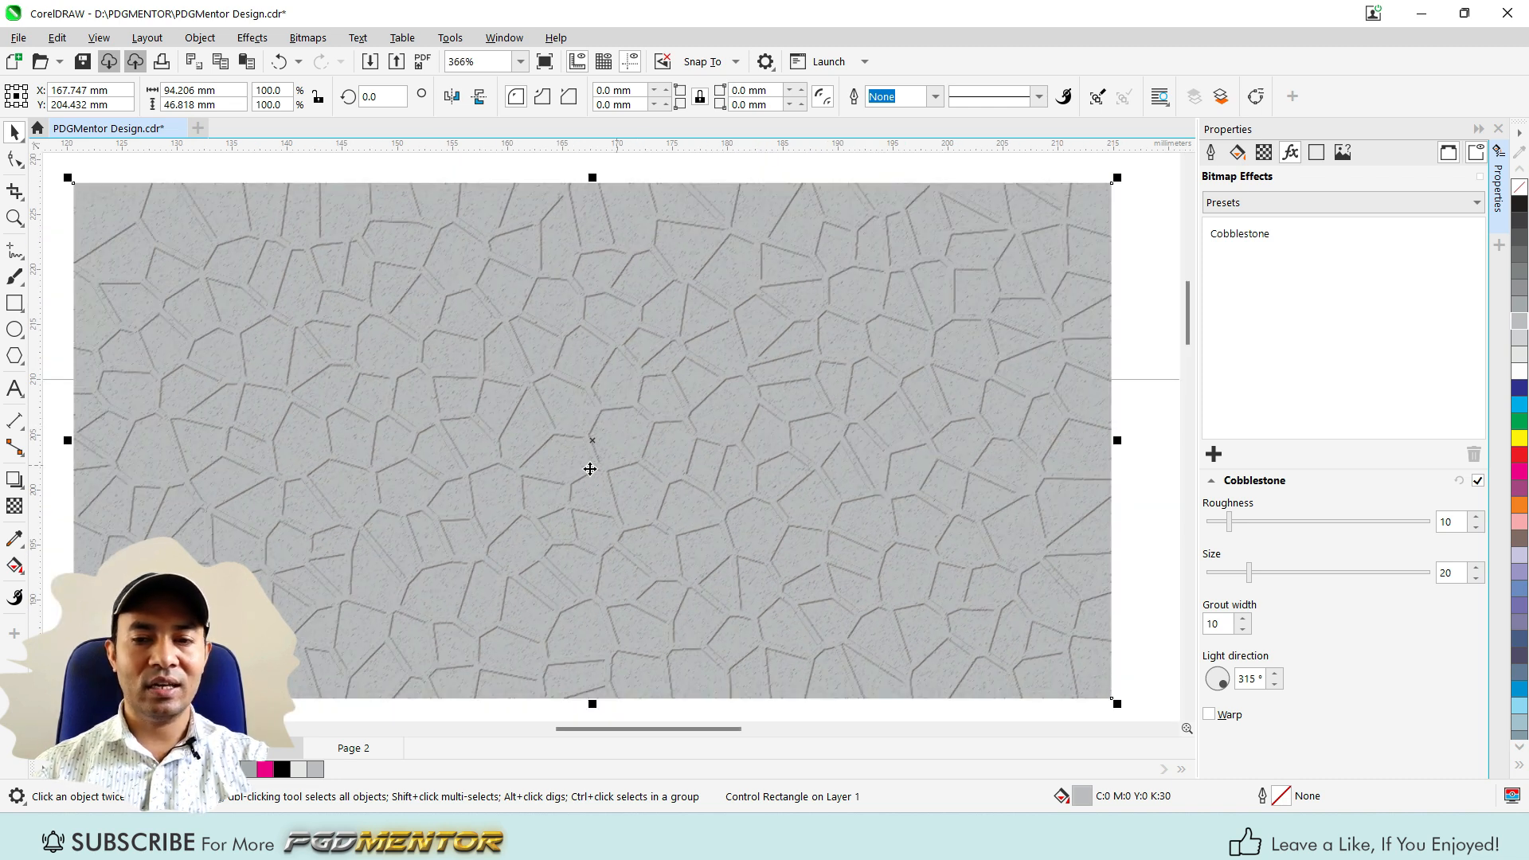
# - Fill the cobblestone rectangle with yellow, try a roughness of 38 and settle on 14
pyautogui.click(1518, 437)
pyautogui.scroll(1, 930, 537)
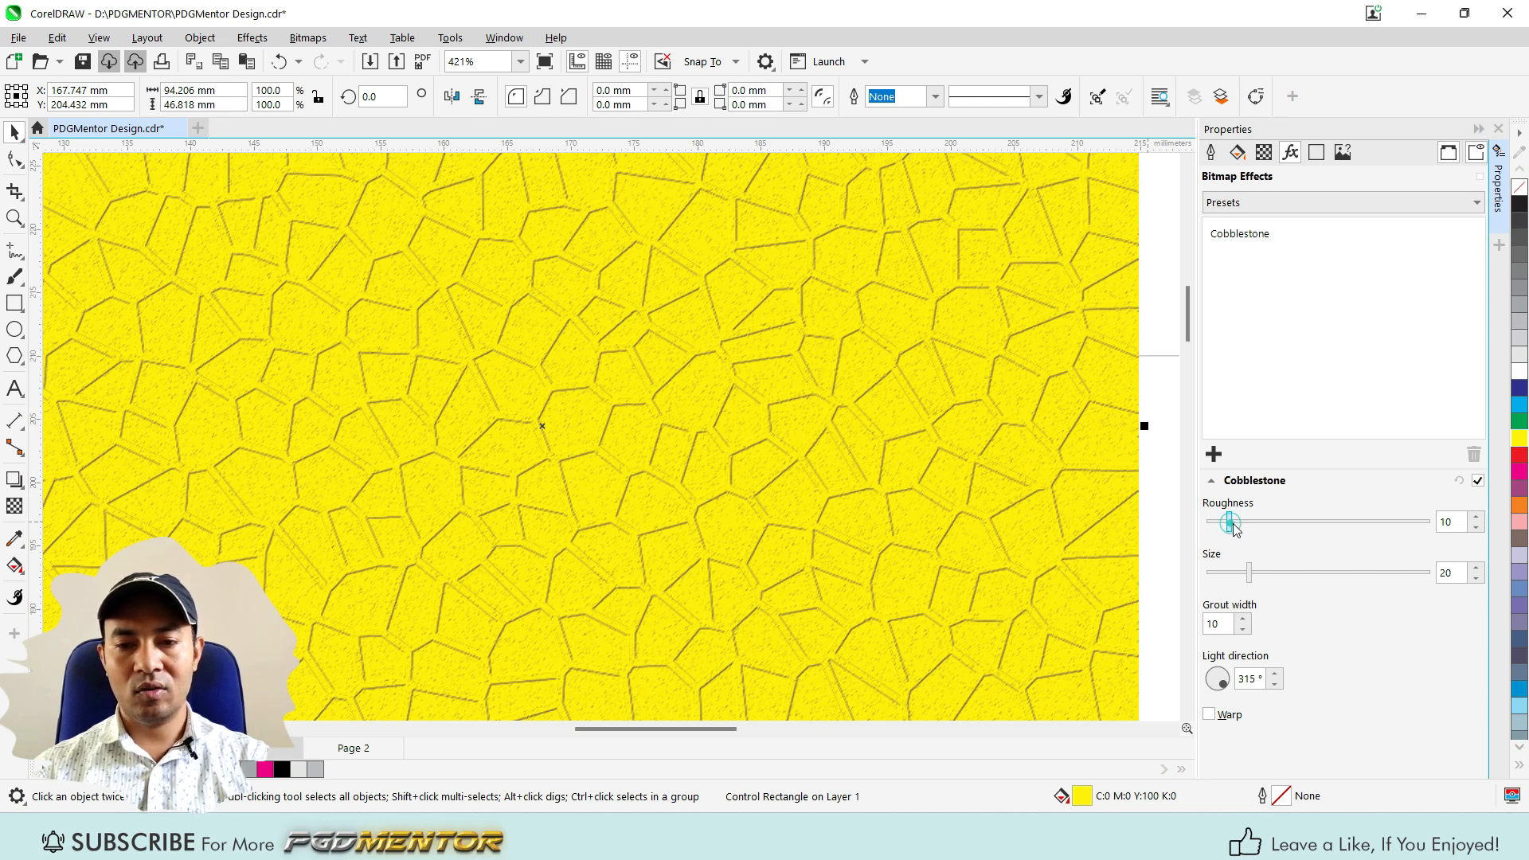
pyautogui.moveTo(1230, 522); pyautogui.dragTo(1292, 523)
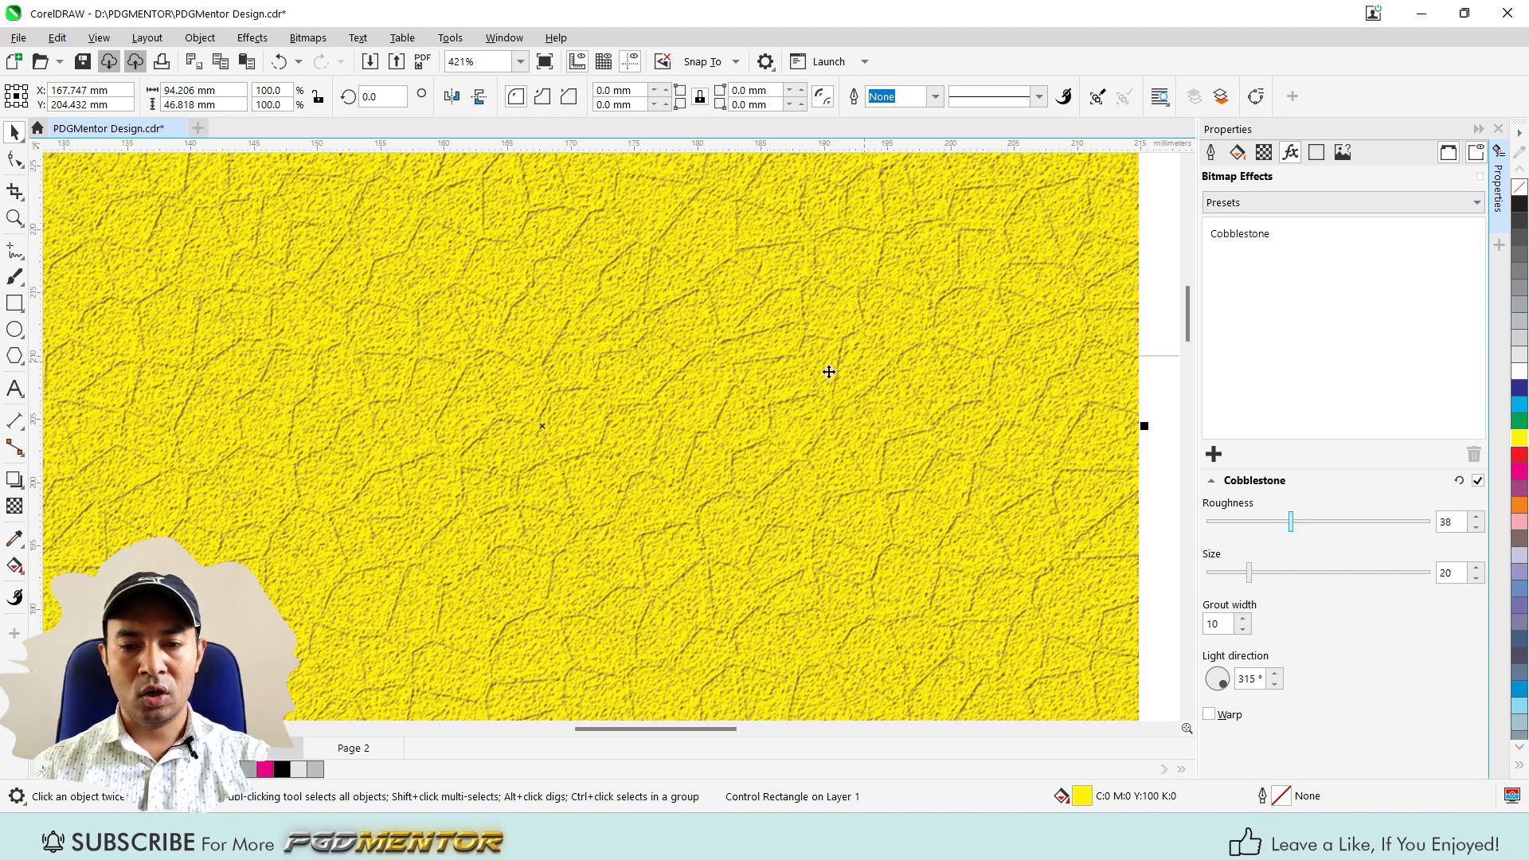
pyautogui.scroll(2, 829, 372)
pyautogui.moveTo(1292, 529); pyautogui.dragTo(1236, 526)
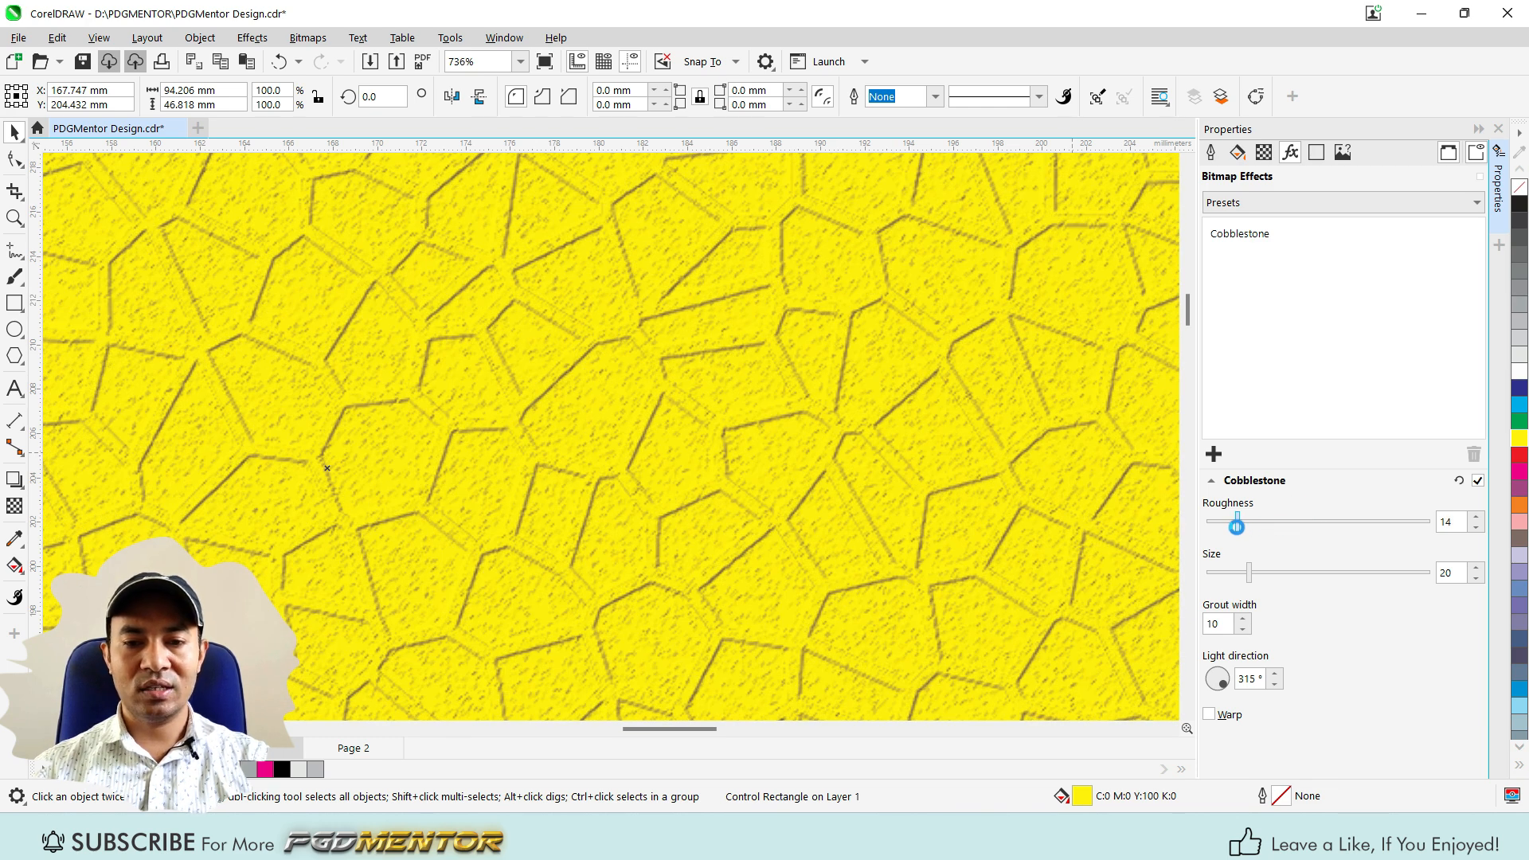
pyautogui.scroll(-2, 764, 431)
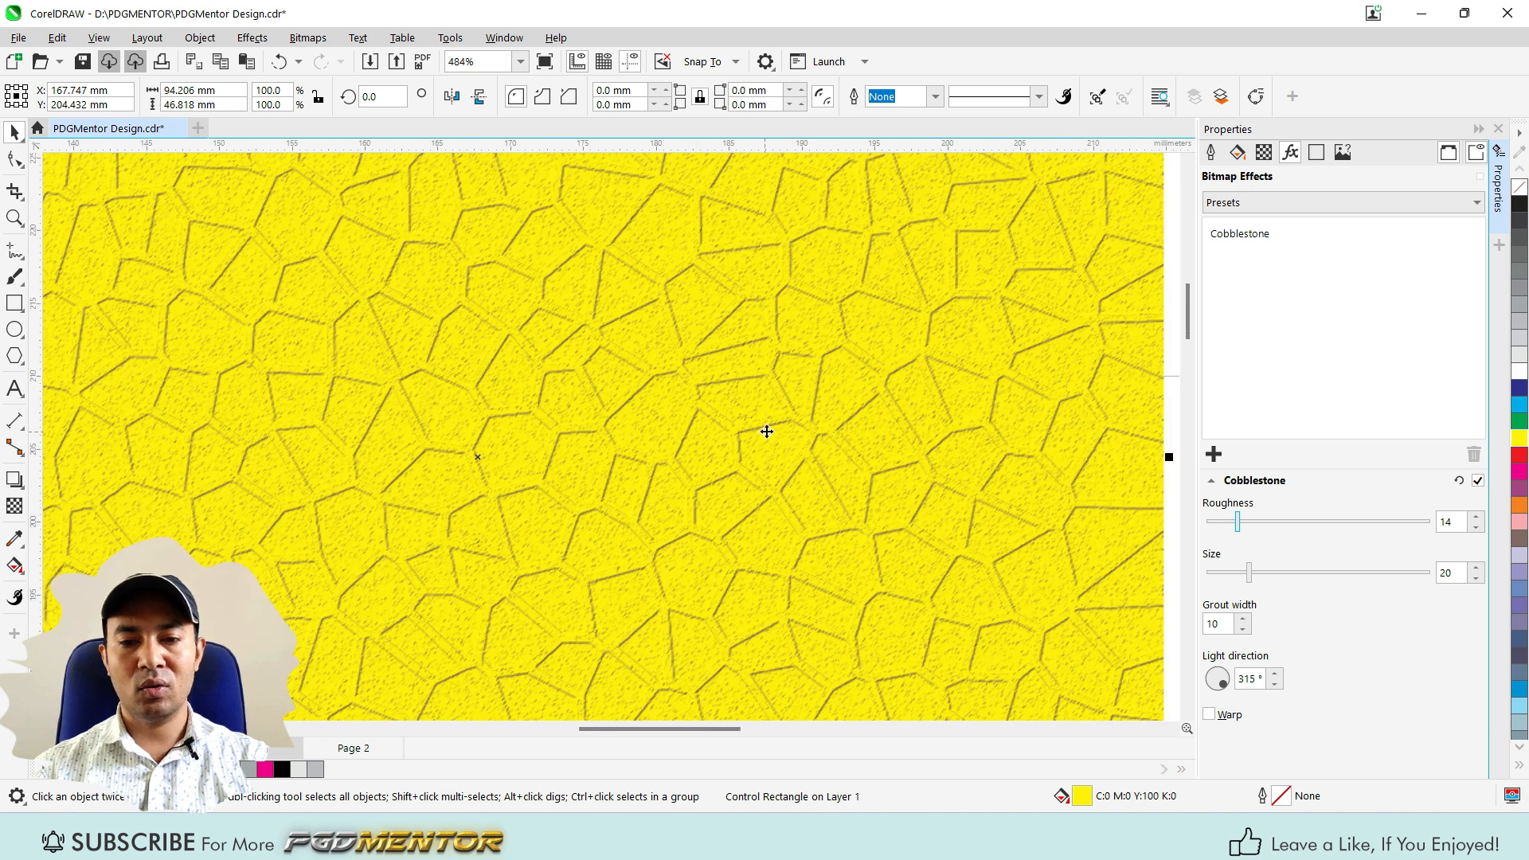
pyautogui.scroll(-2, 766, 431)
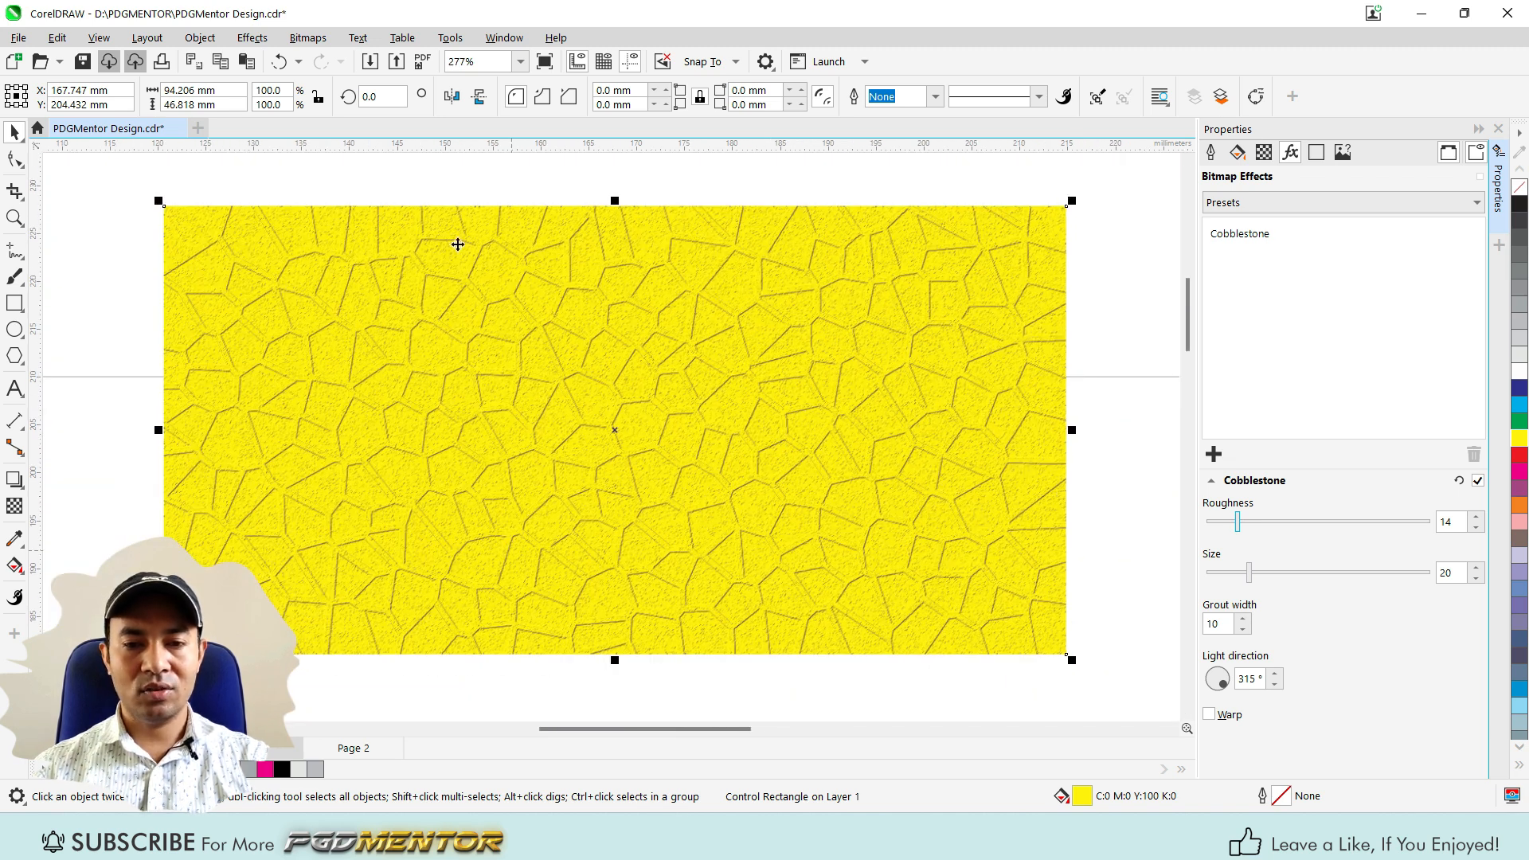
# - Set the Cobblestone effect's size to 52 and check the enlarged stones
pyautogui.moveTo(1251, 573); pyautogui.dragTo(1320, 581)
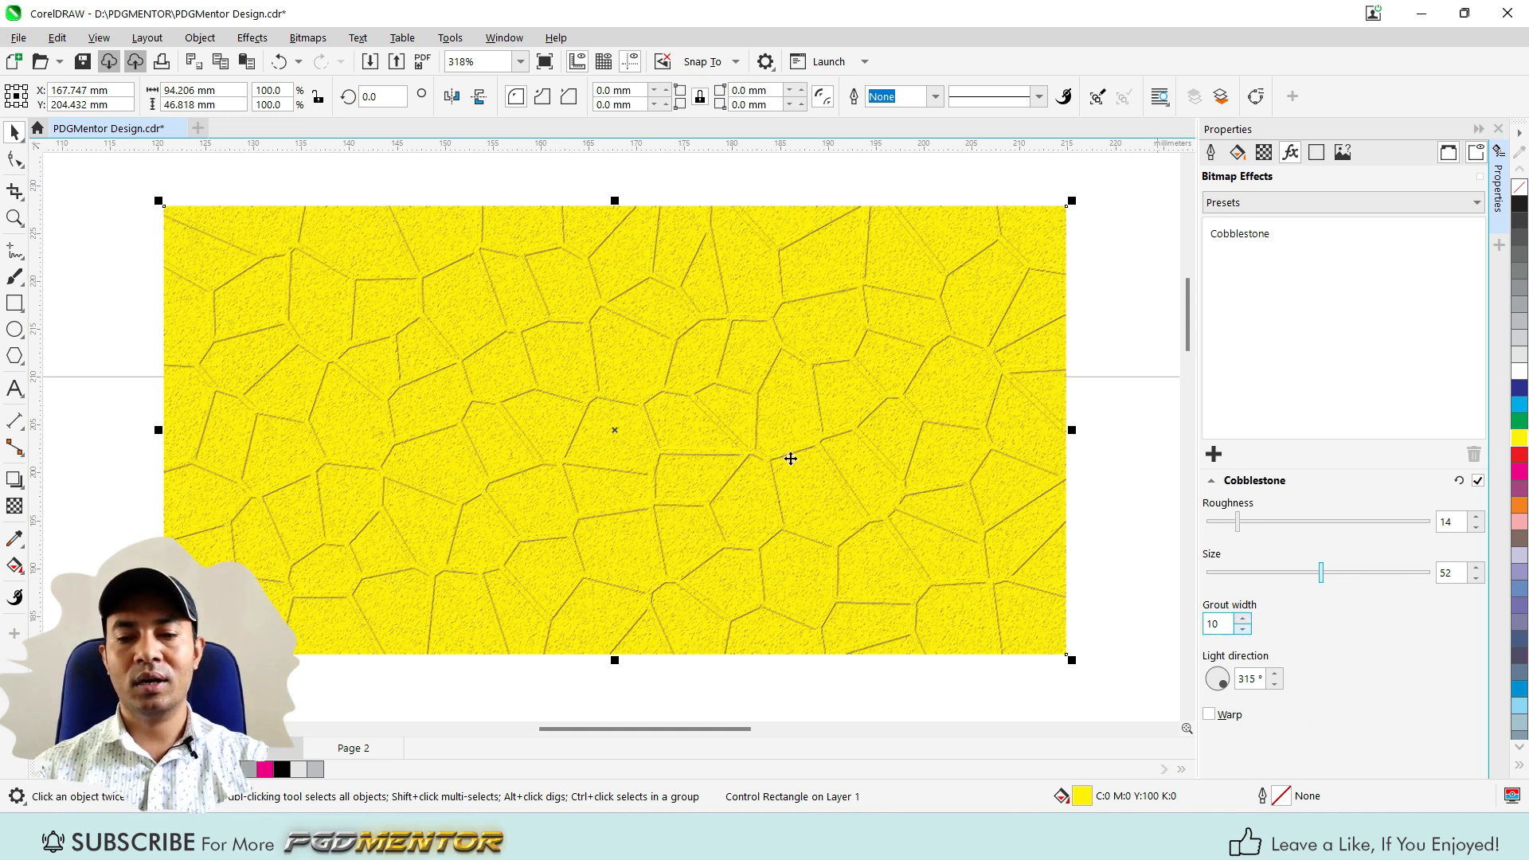
pyautogui.scroll(2, 789, 454)
pyautogui.scroll(-1, 715, 427)
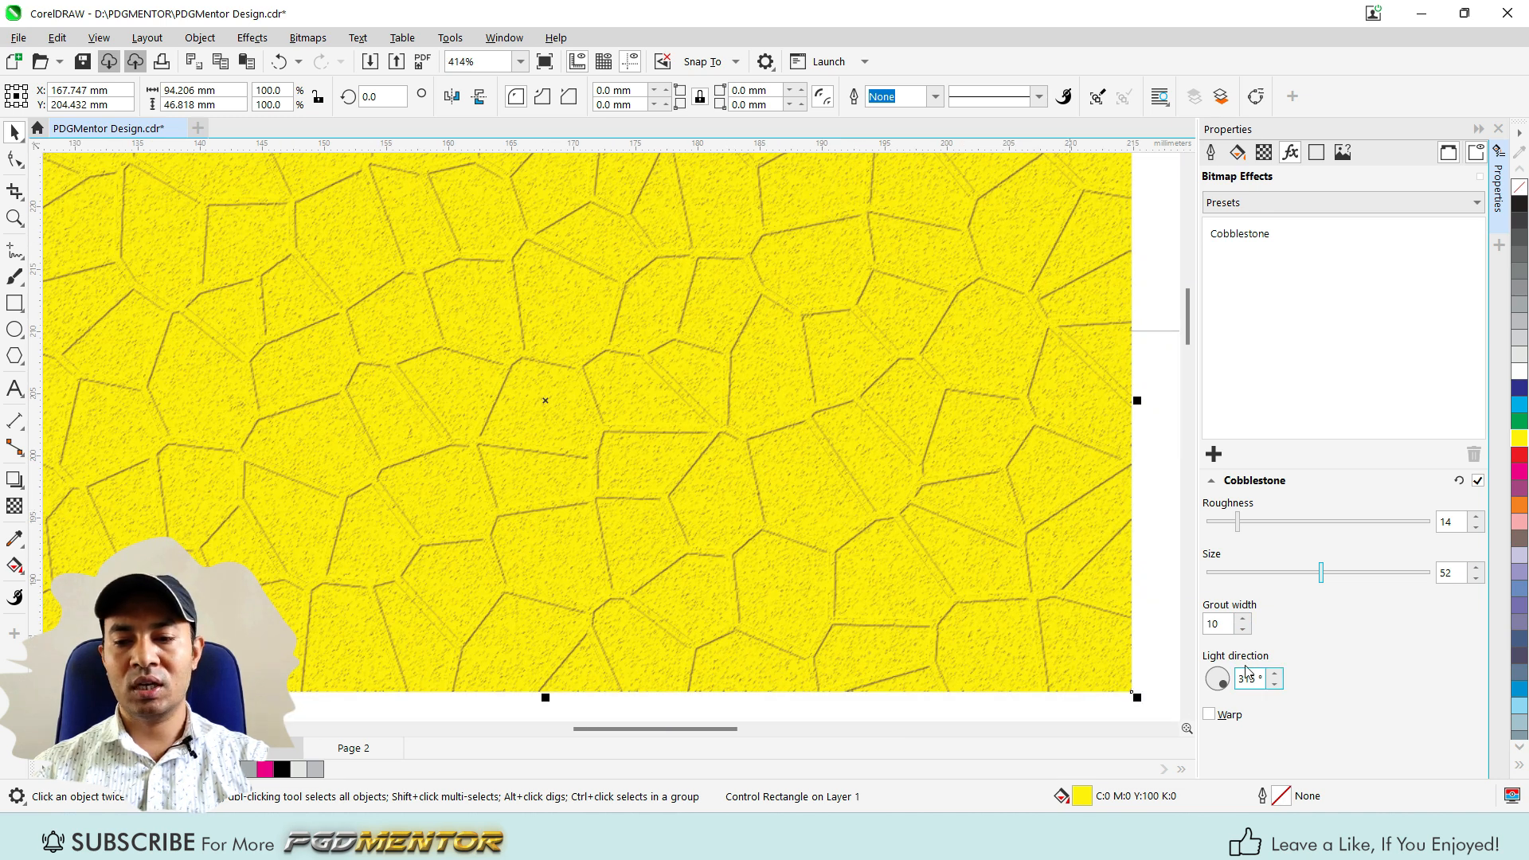
# - Try a grout width of 50 on the Cobblestone effect, inspect the pattern, and set the grout width to 20
pyautogui.doubleClick(1218, 624)
pyautogui.write('50')
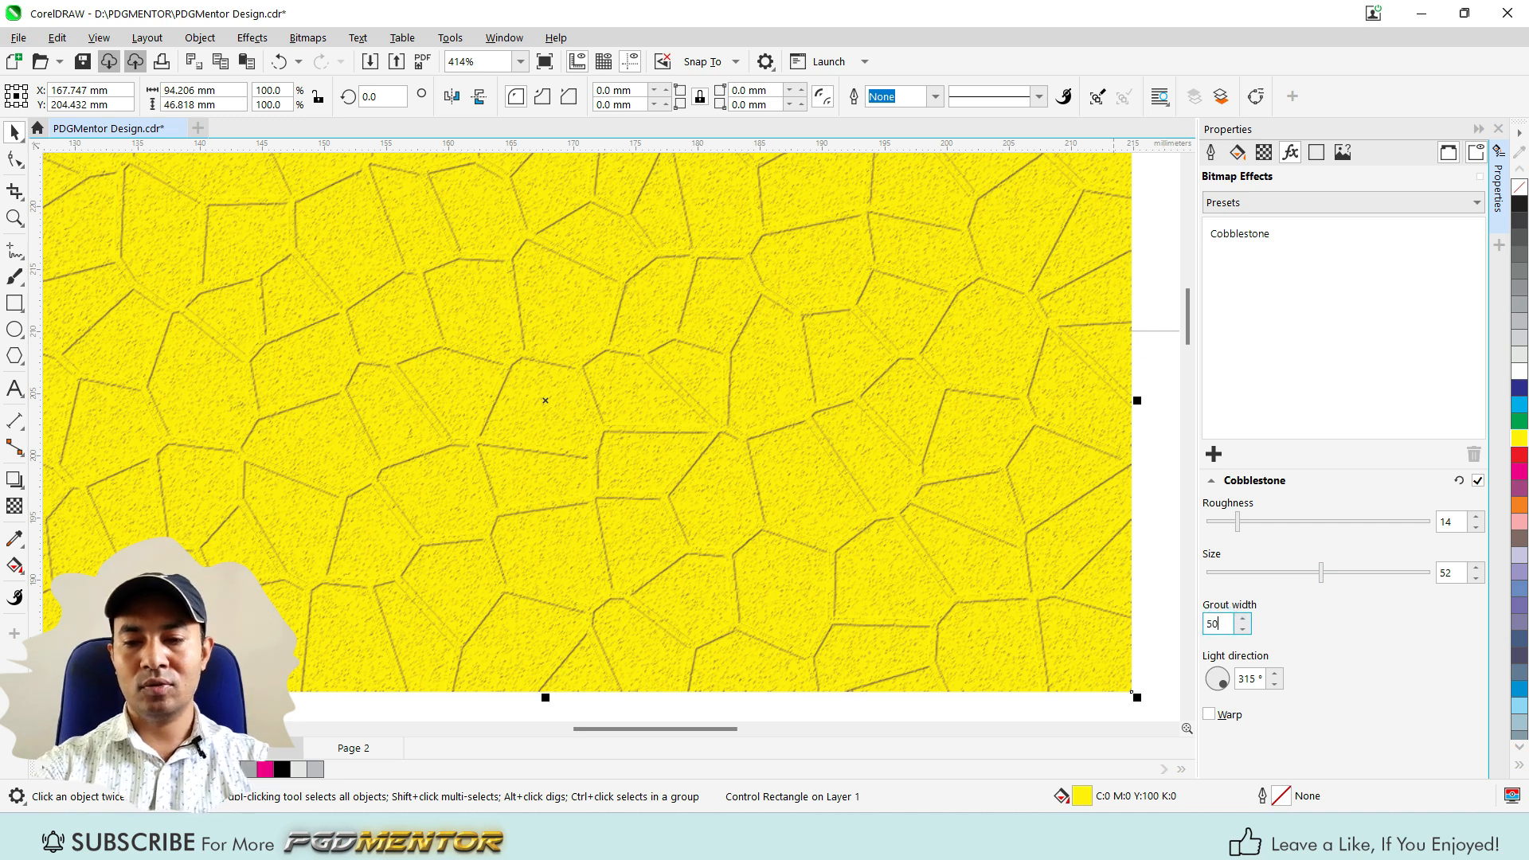
pyautogui.scroll(-2, 375, 362)
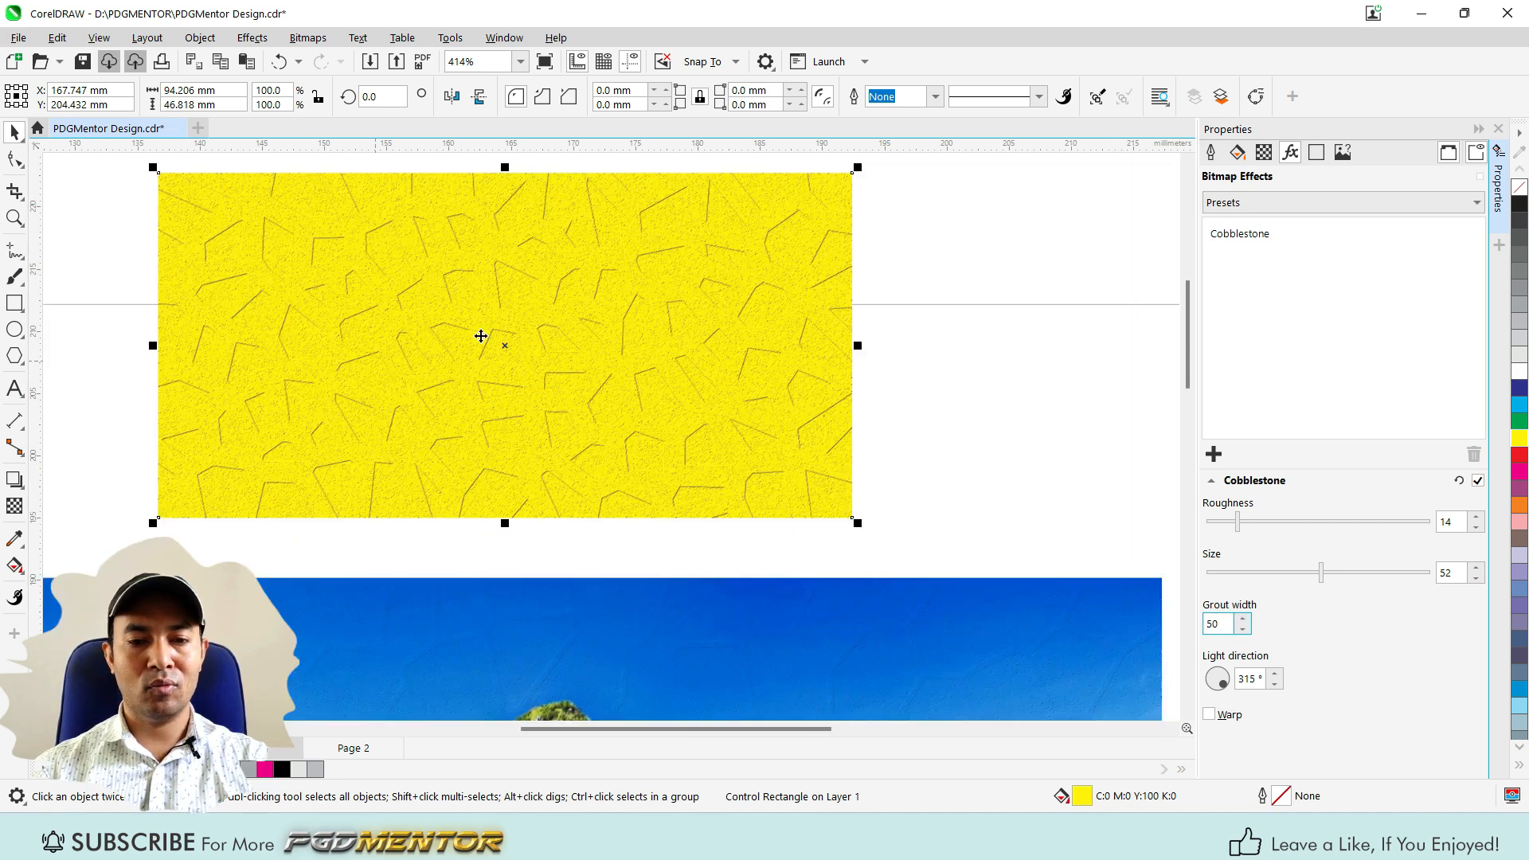
pyautogui.scroll(1, 454, 314)
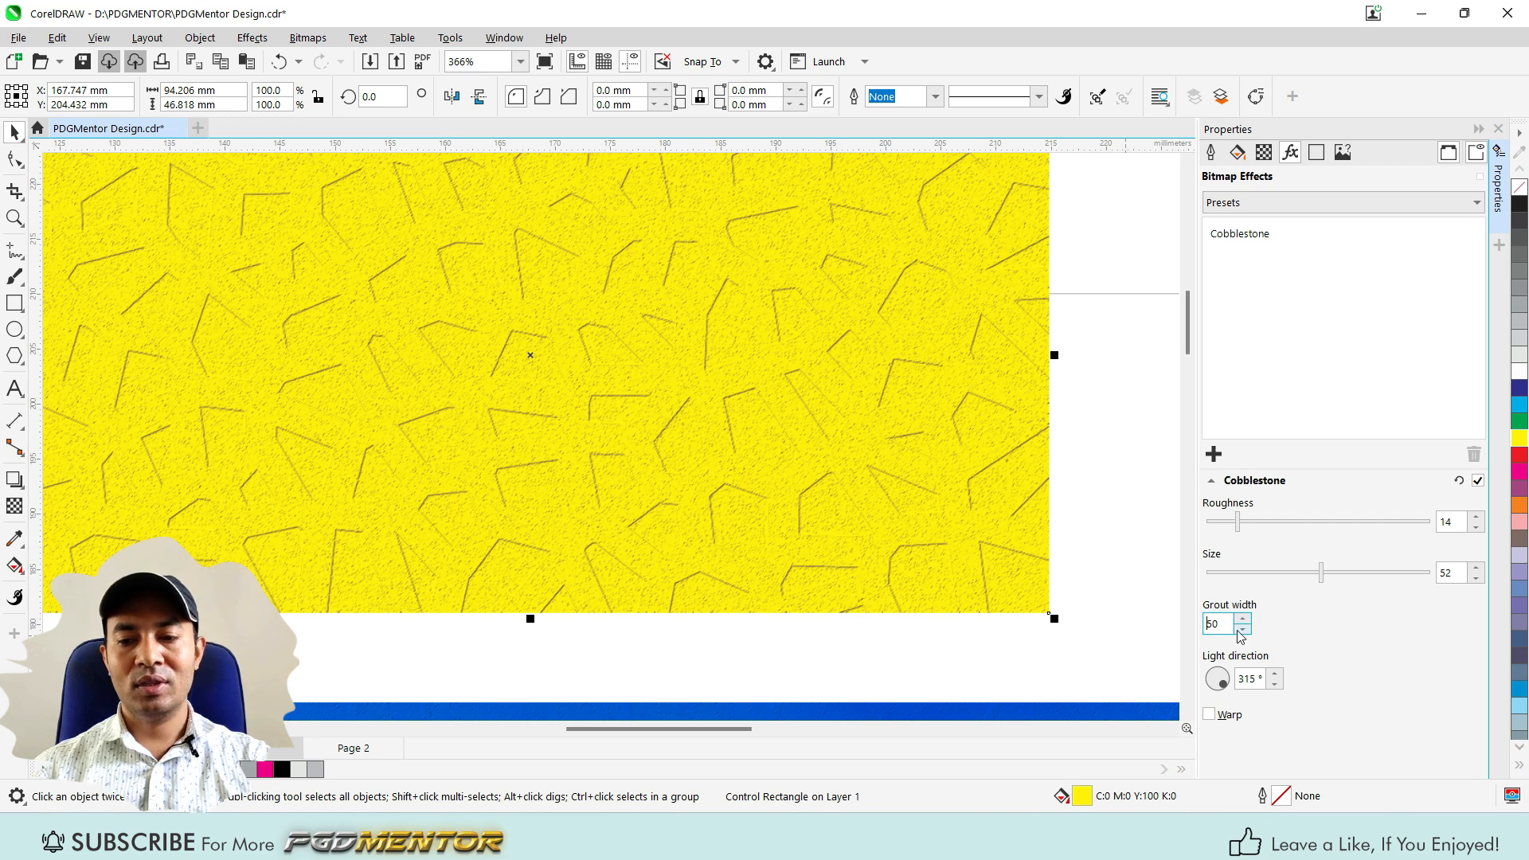
pyautogui.moveTo(1222, 625); pyautogui.dragTo(1188, 628)
pyautogui.write('20')
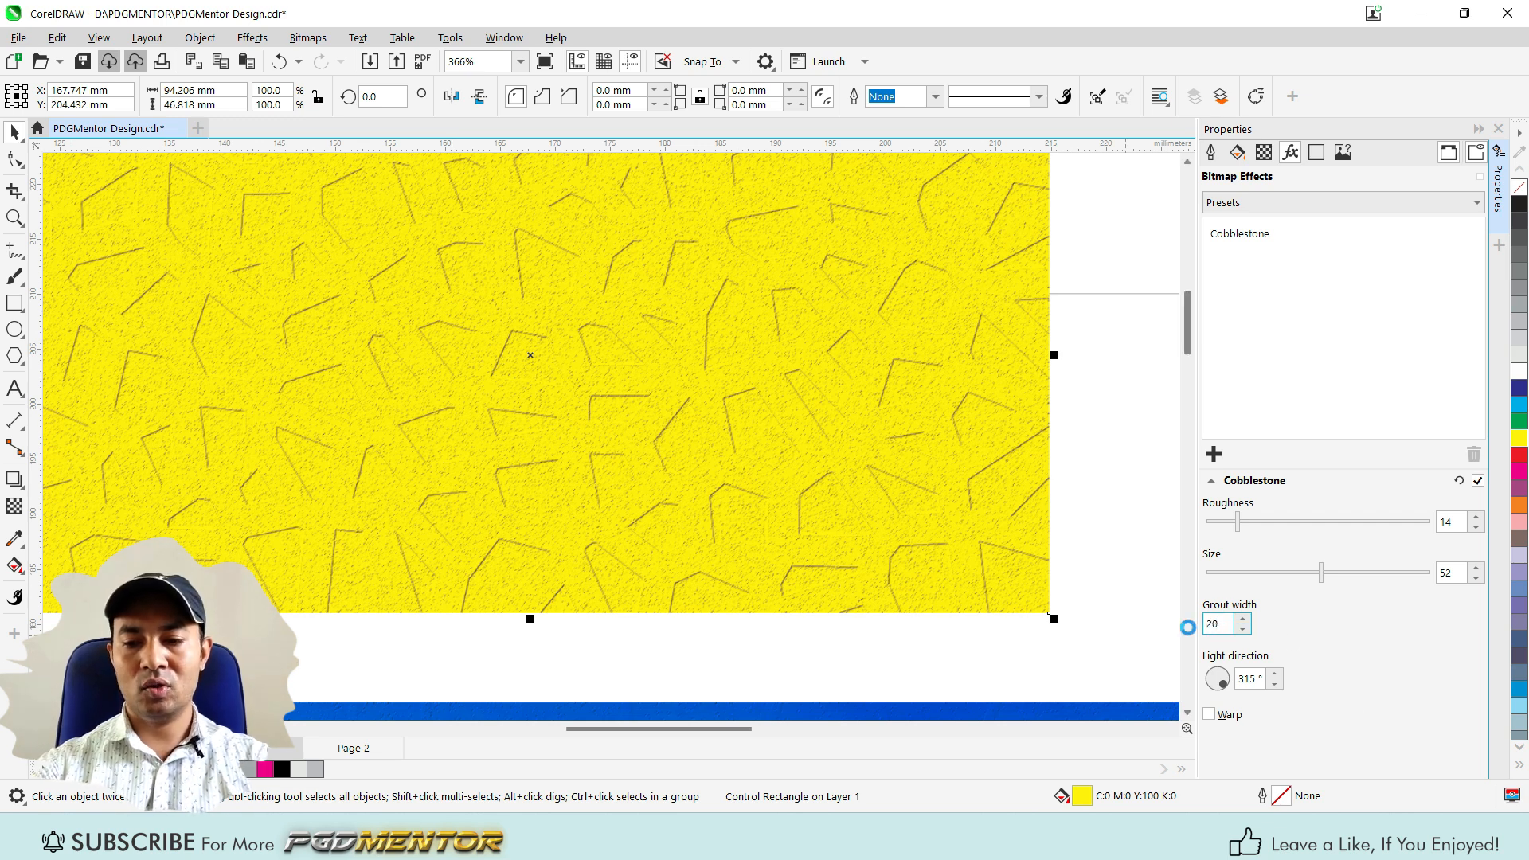
# - Set the Cobblestone effect's grout width to 10 and check the joints between the stones
pyautogui.doubleClick(1210, 624)
pyautogui.write('10')
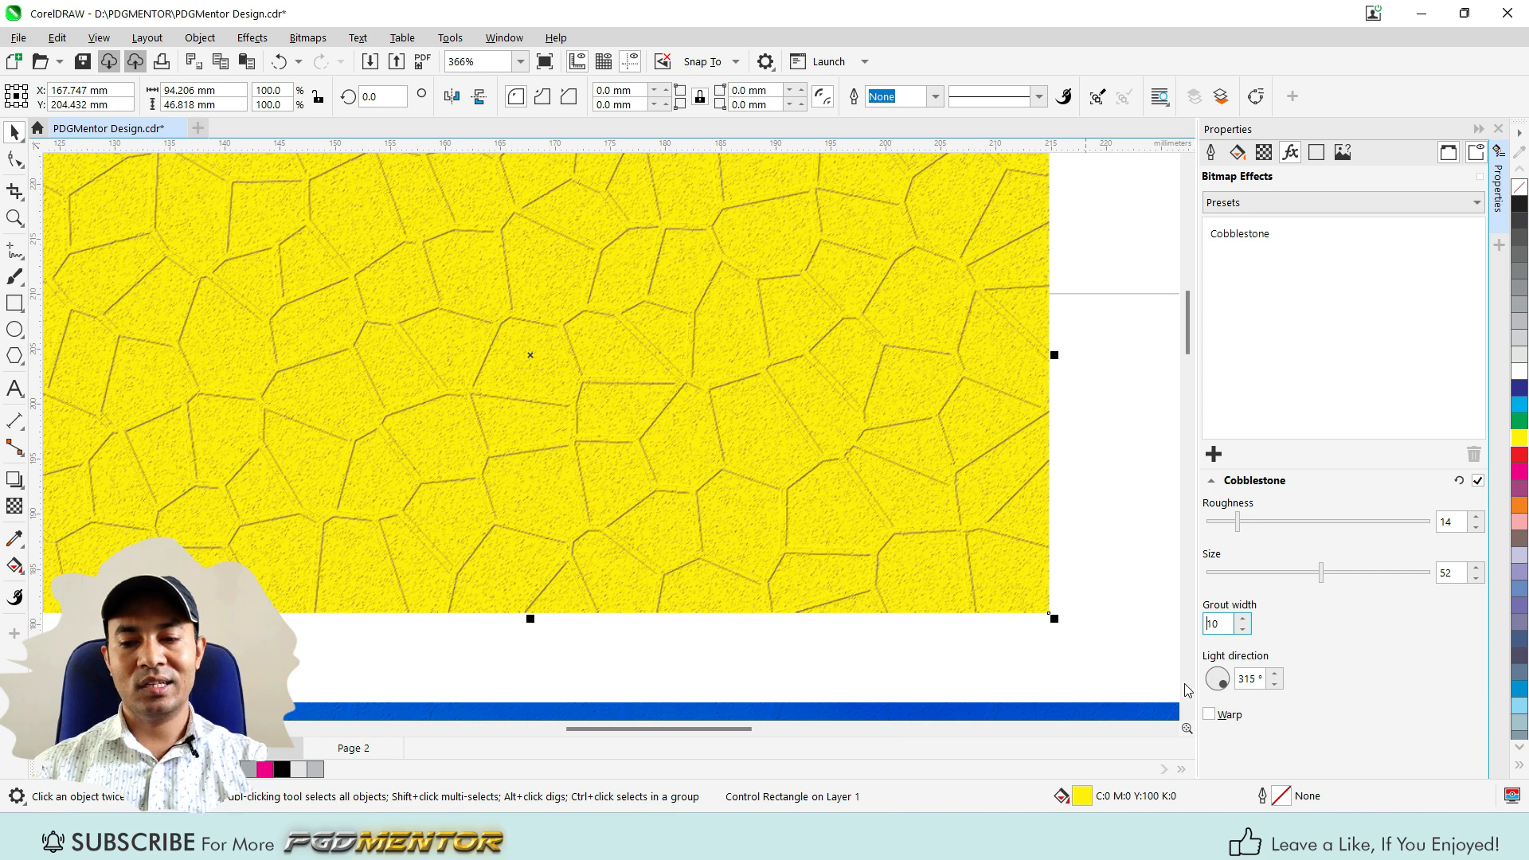
pyautogui.scroll(-1, 662, 543)
pyautogui.scroll(2, 625, 398)
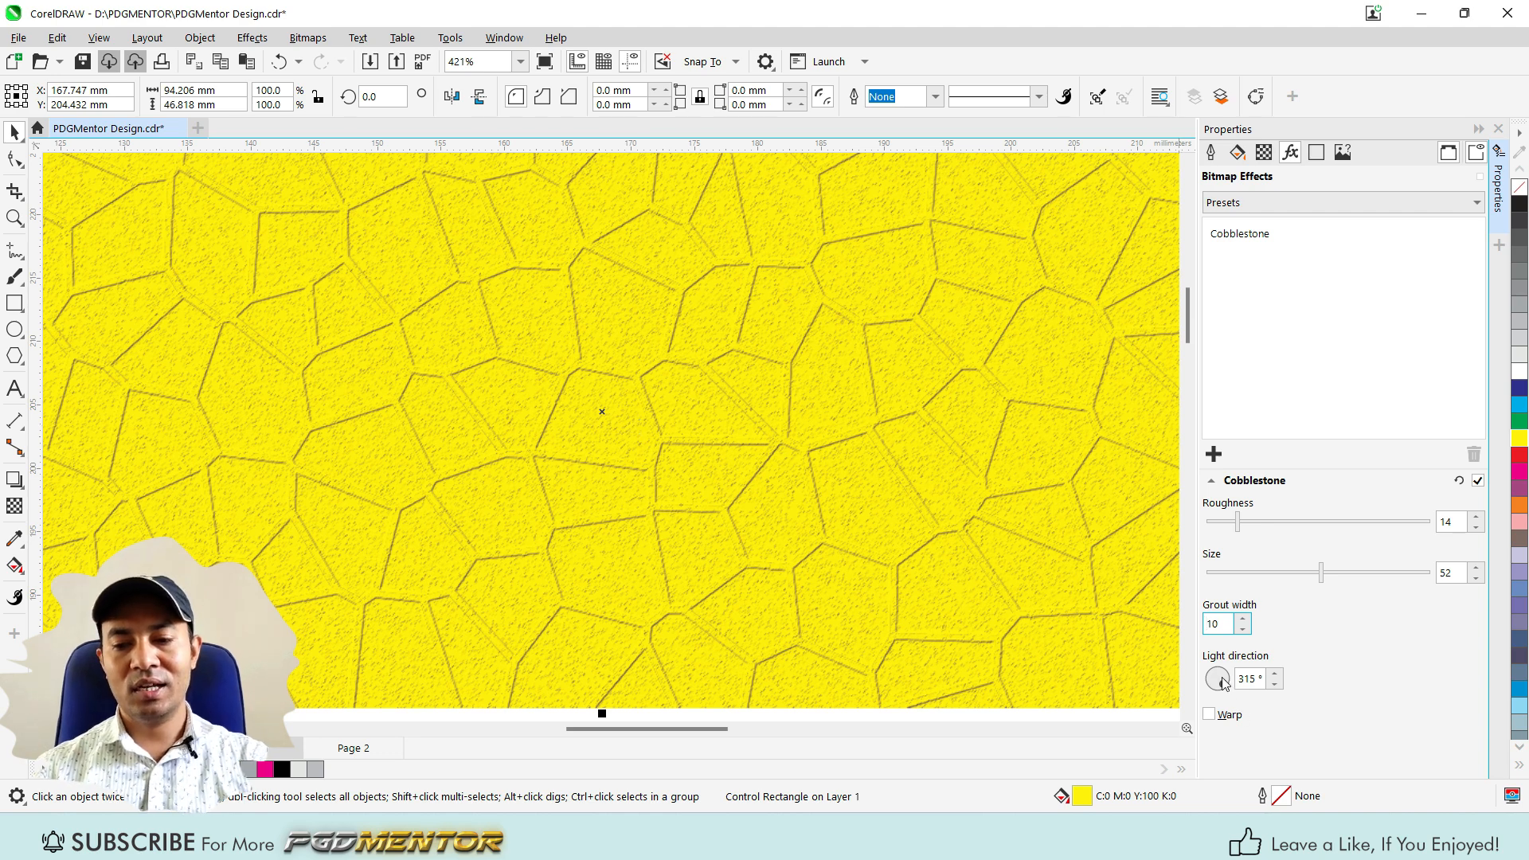
# - Try Cobblestone light directions of 188° and 243°, set the direction to 124° and inspect the whole rectangle
pyautogui.moveTo(1224, 682); pyautogui.dragTo(1197, 682)
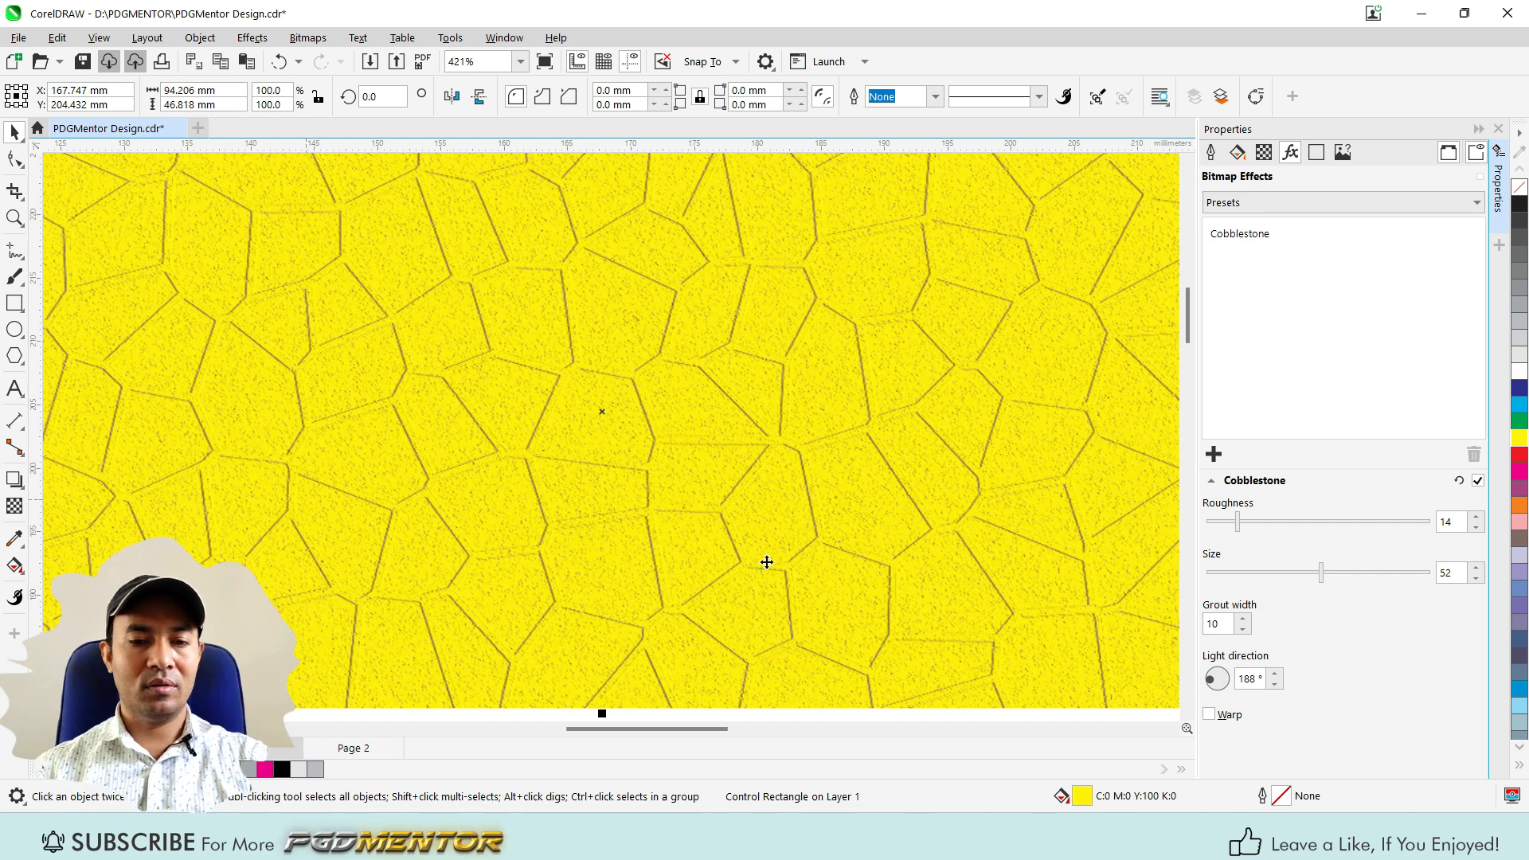
pyautogui.click(1214, 685)
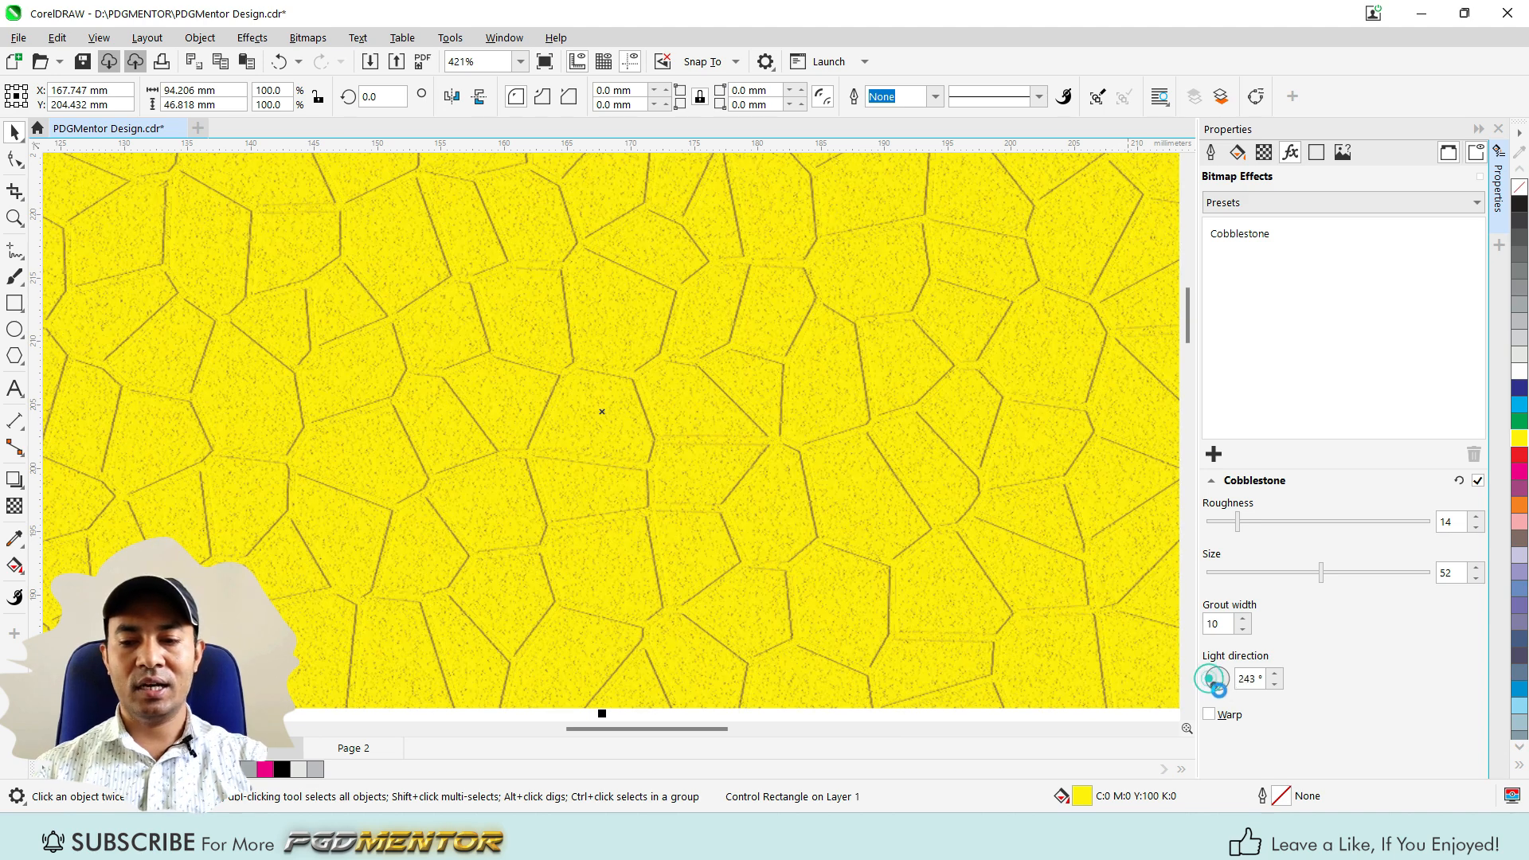
pyautogui.click(1234, 682)
pyautogui.moveTo(1236, 683)
pyautogui.mouseDown()
pyautogui.moveTo(1188, 656)
pyautogui.moveTo(1197, 644)
pyautogui.mouseUp()
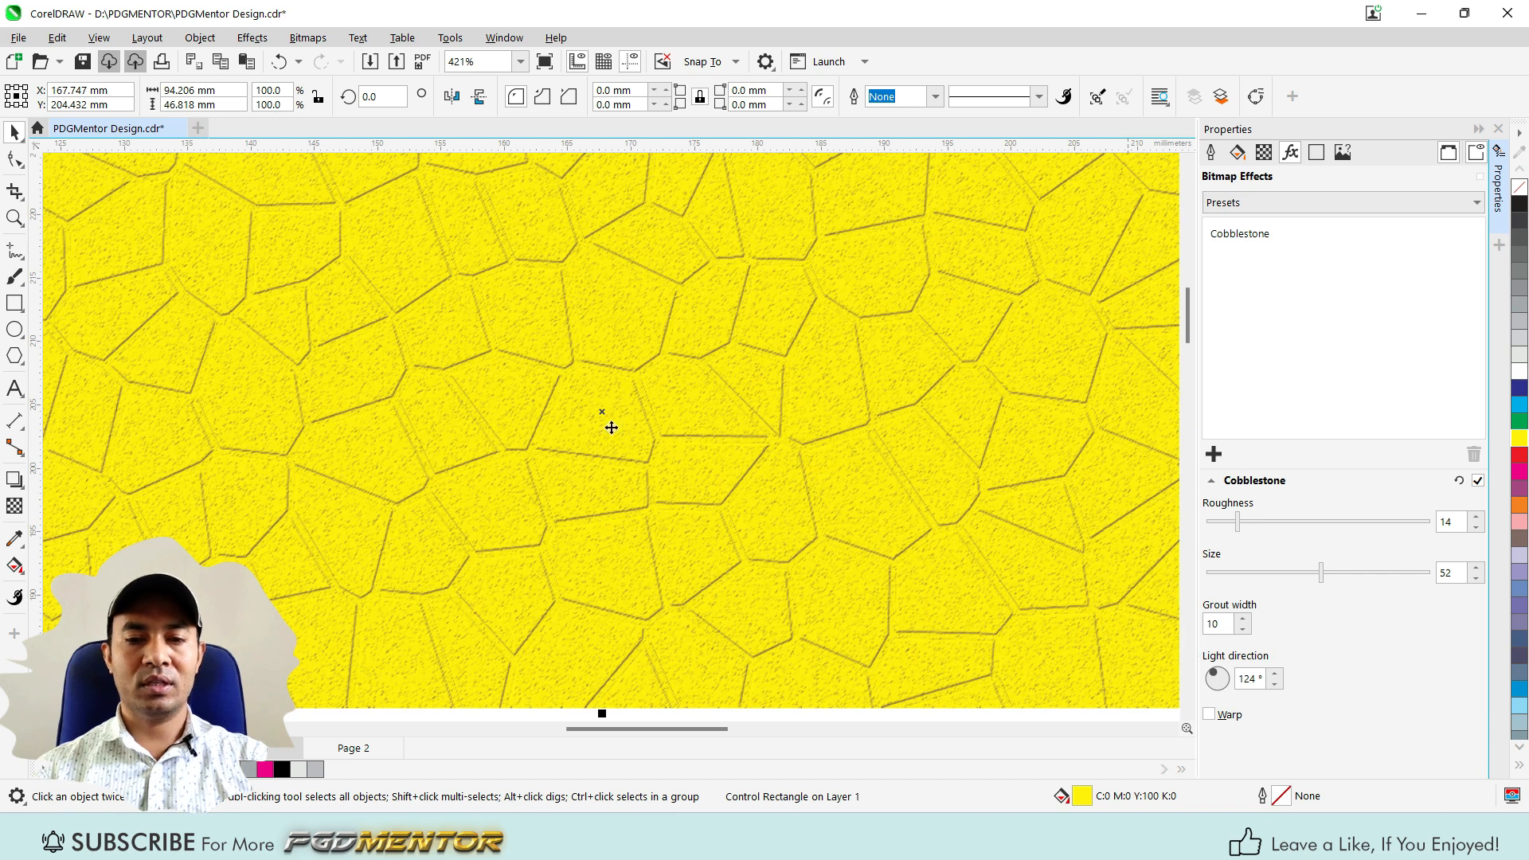
pyautogui.scroll(-3, 682, 390)
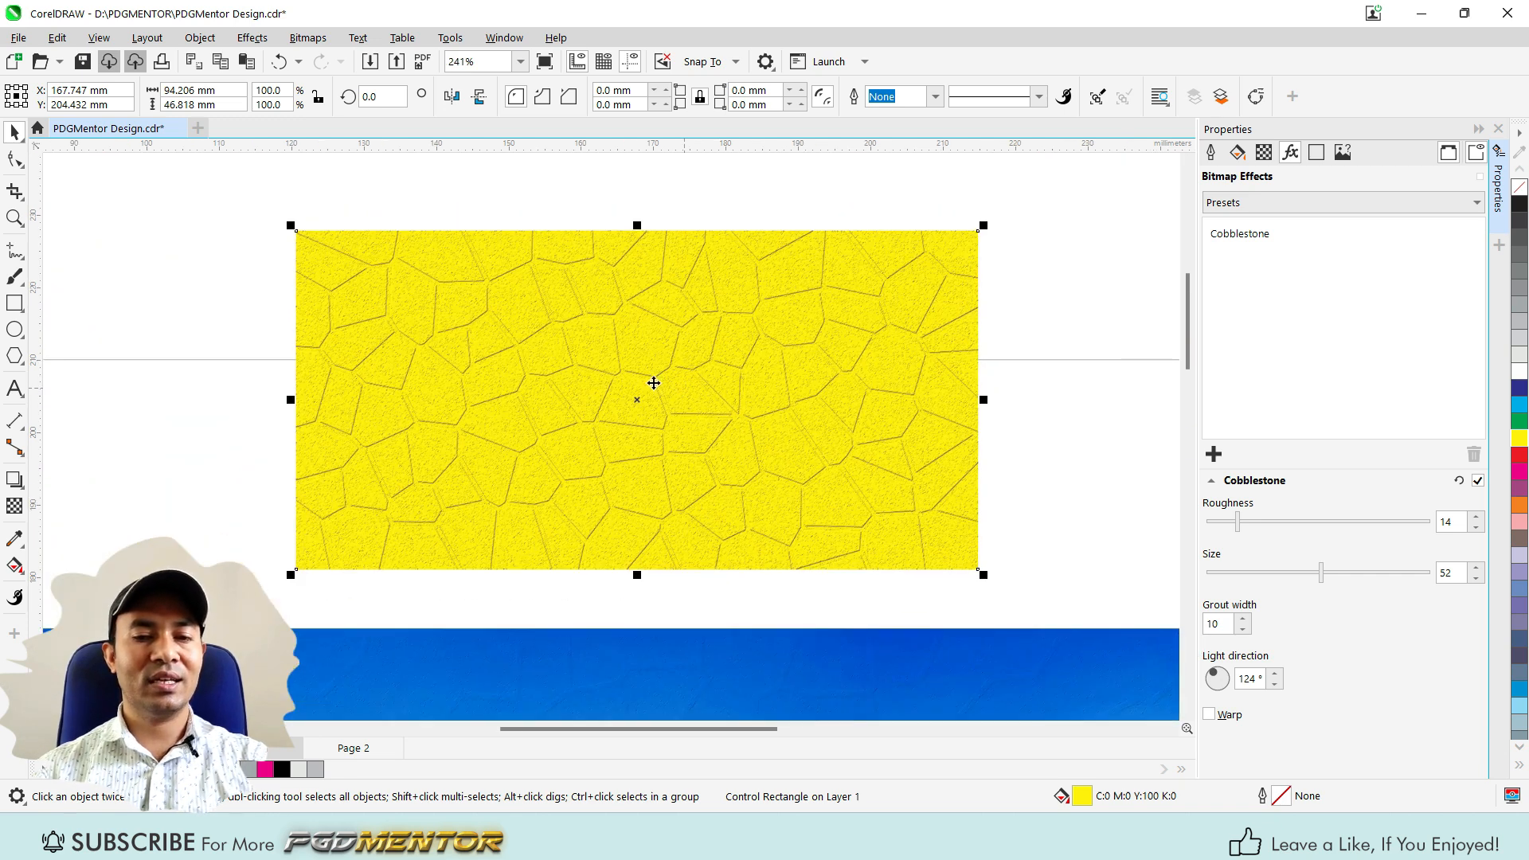
pyautogui.scroll(1, 653, 382)
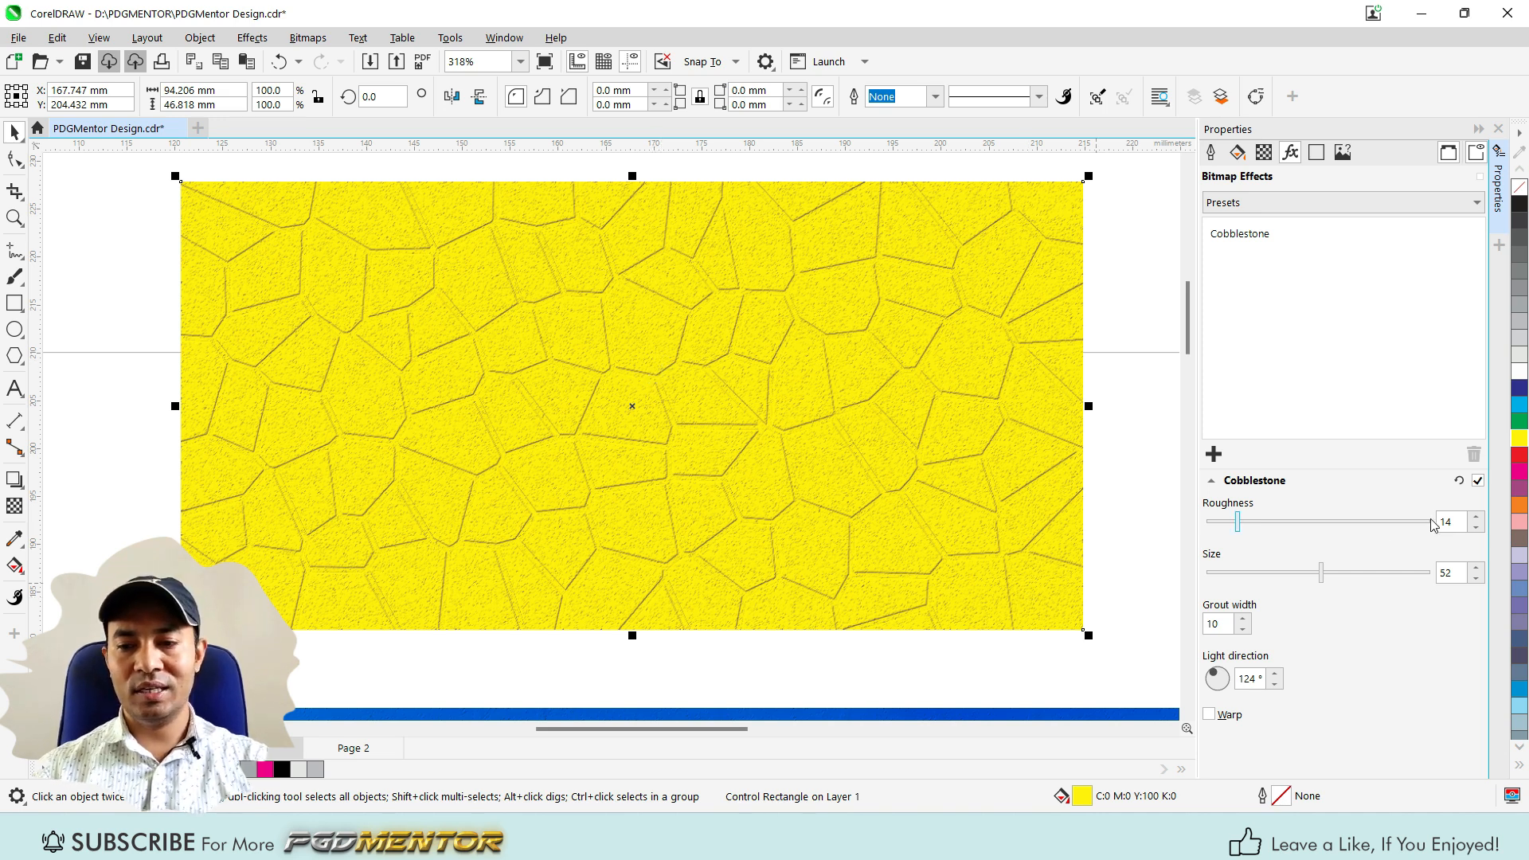
# - Turn off the Cobblestone effect on the yellow rectangle and delete it
pyautogui.click(1478, 481)
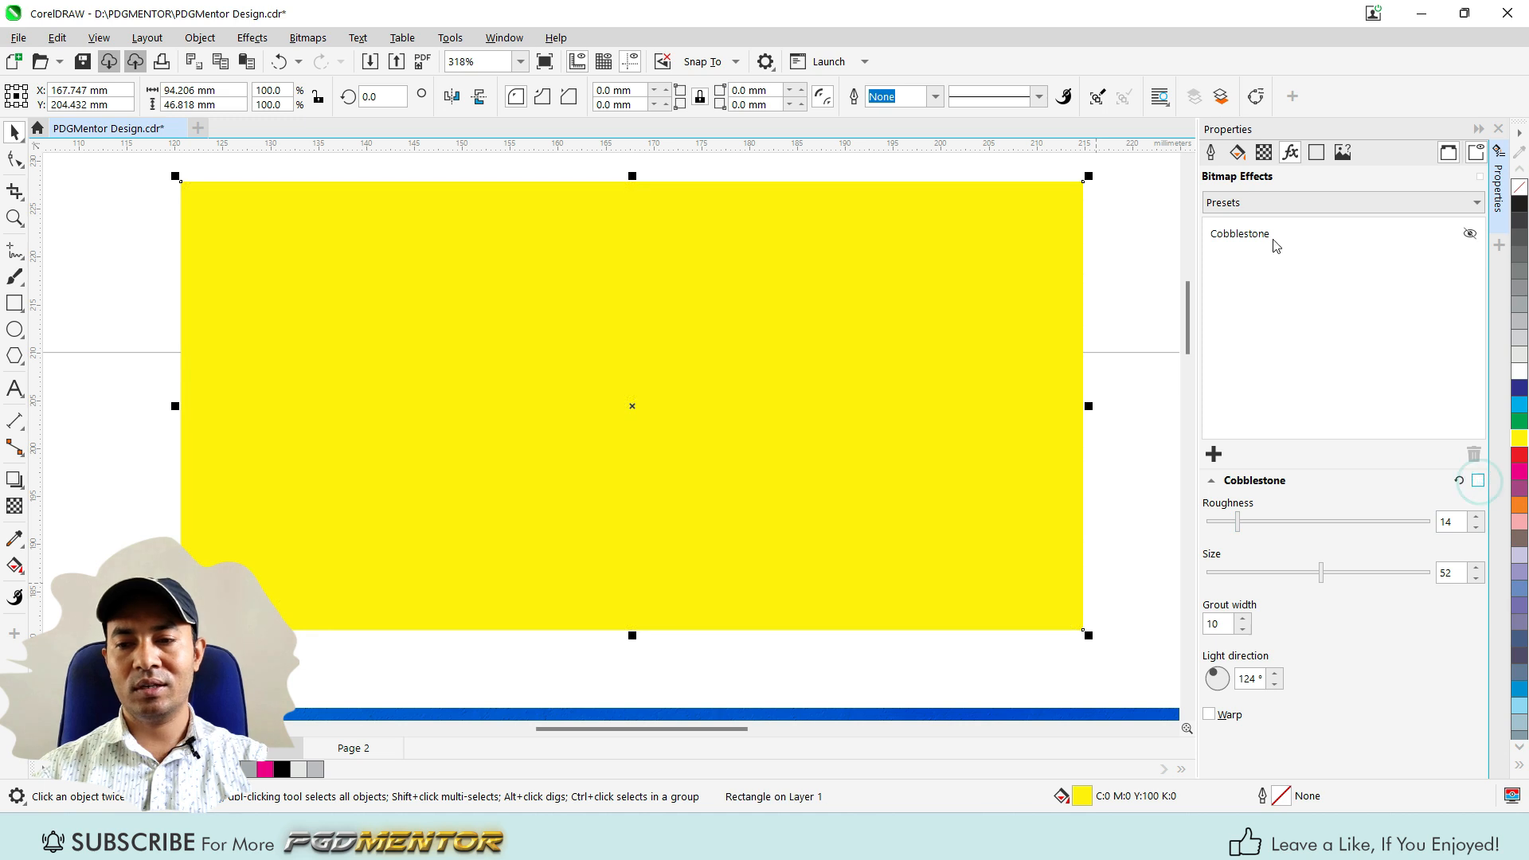
pyautogui.click(1257, 234)
pyautogui.click(1474, 454)
pyautogui.click(1213, 454)
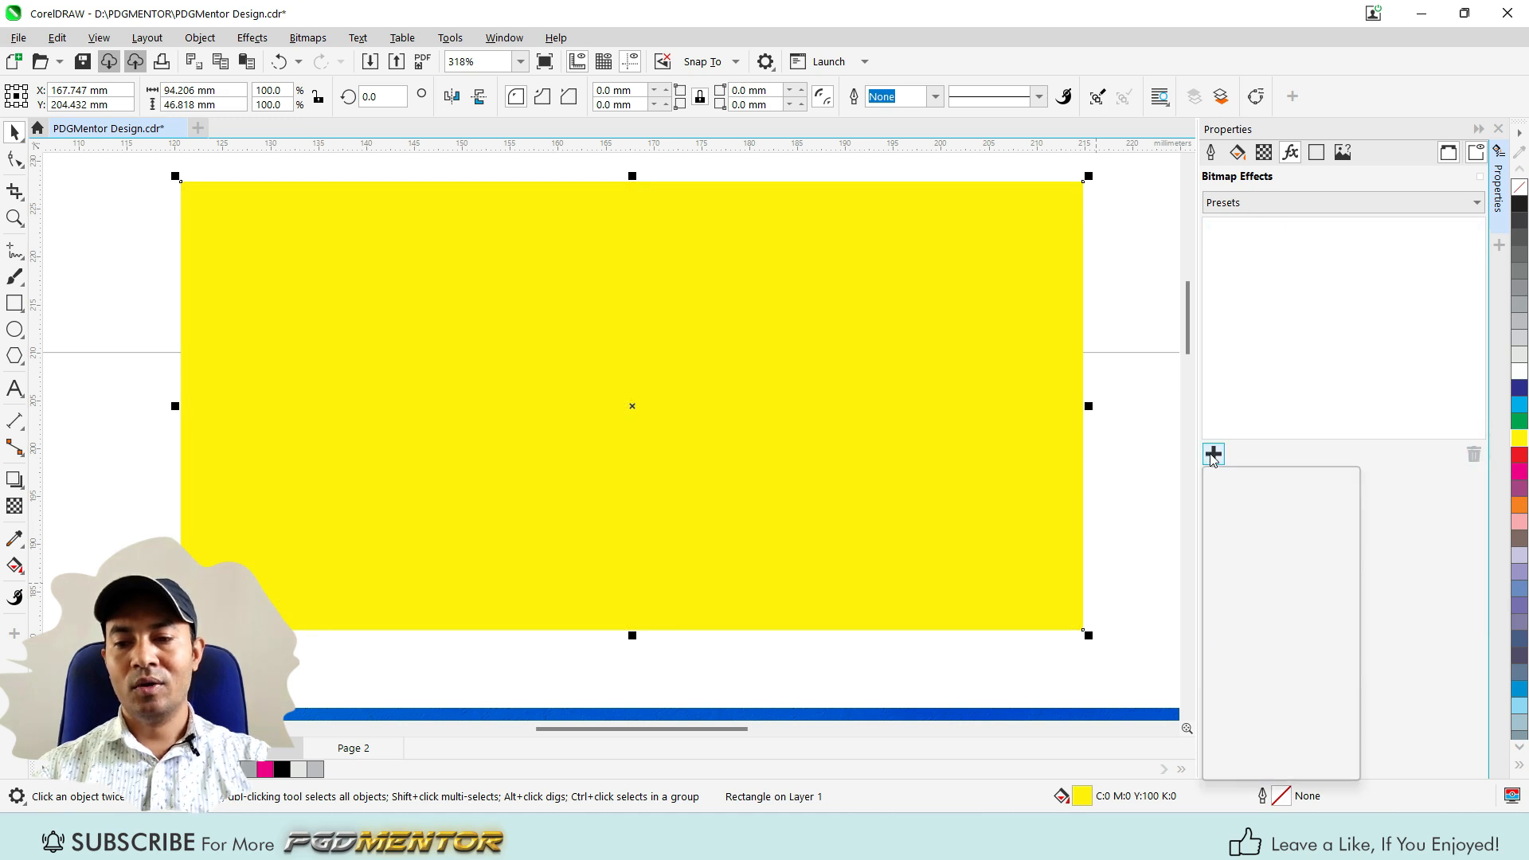
pyautogui.moveTo(1336, 755)
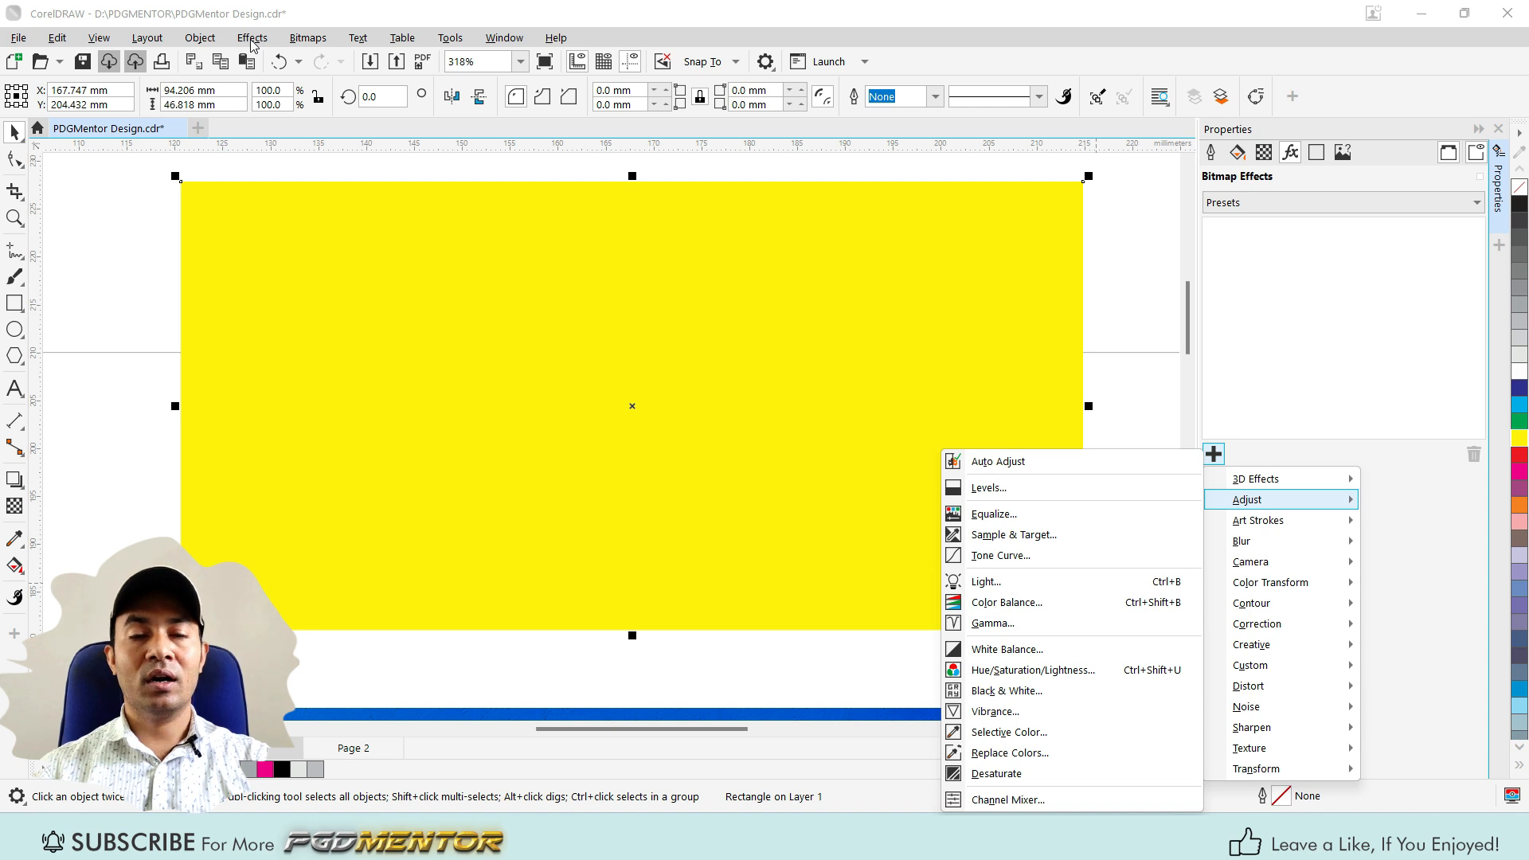
pyautogui.click(315, 46)
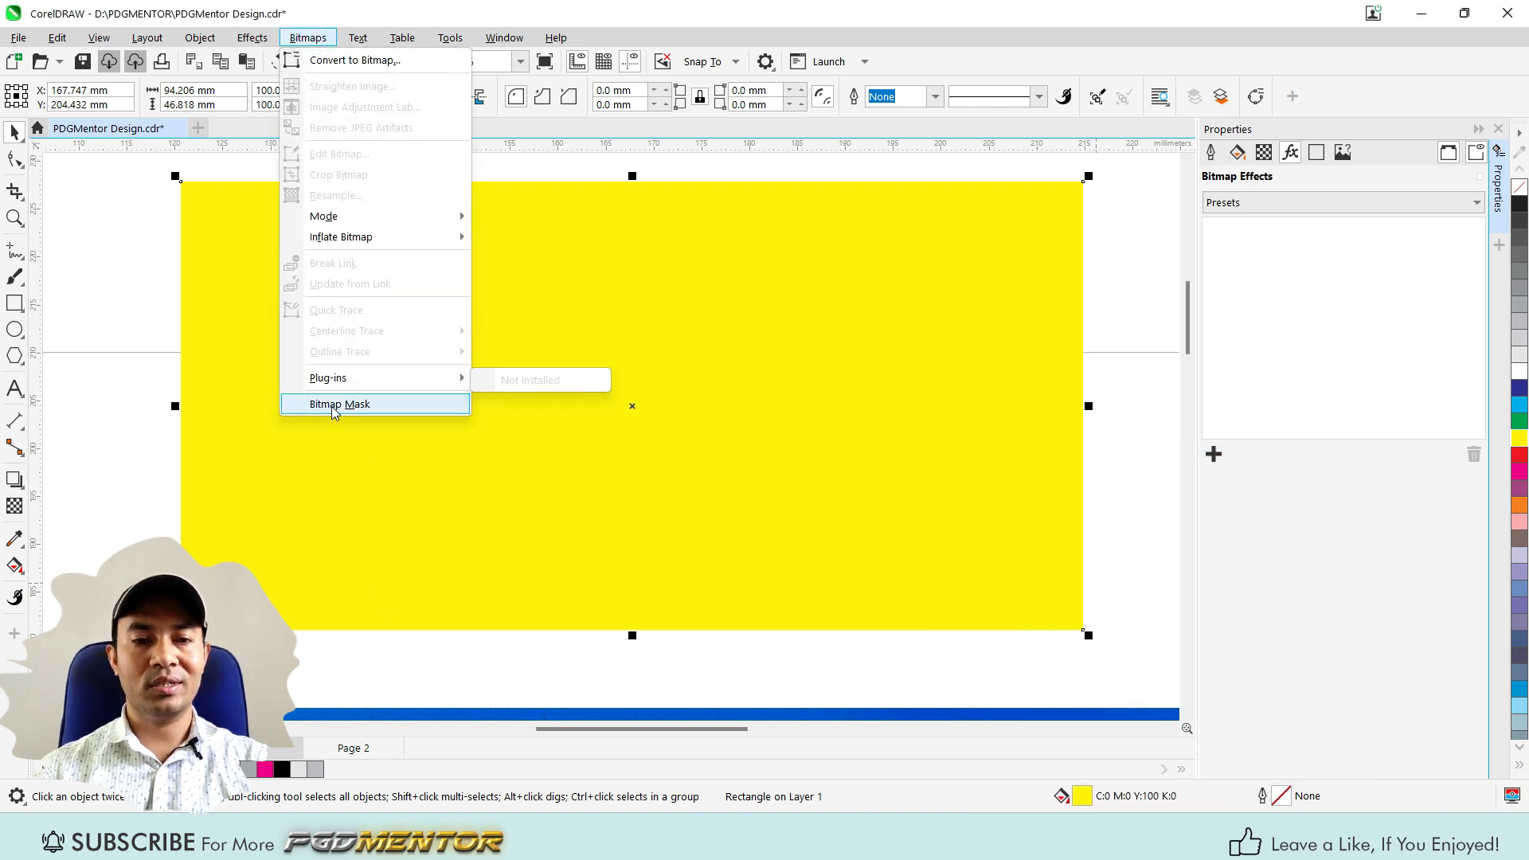
pyautogui.moveTo(322, 215)
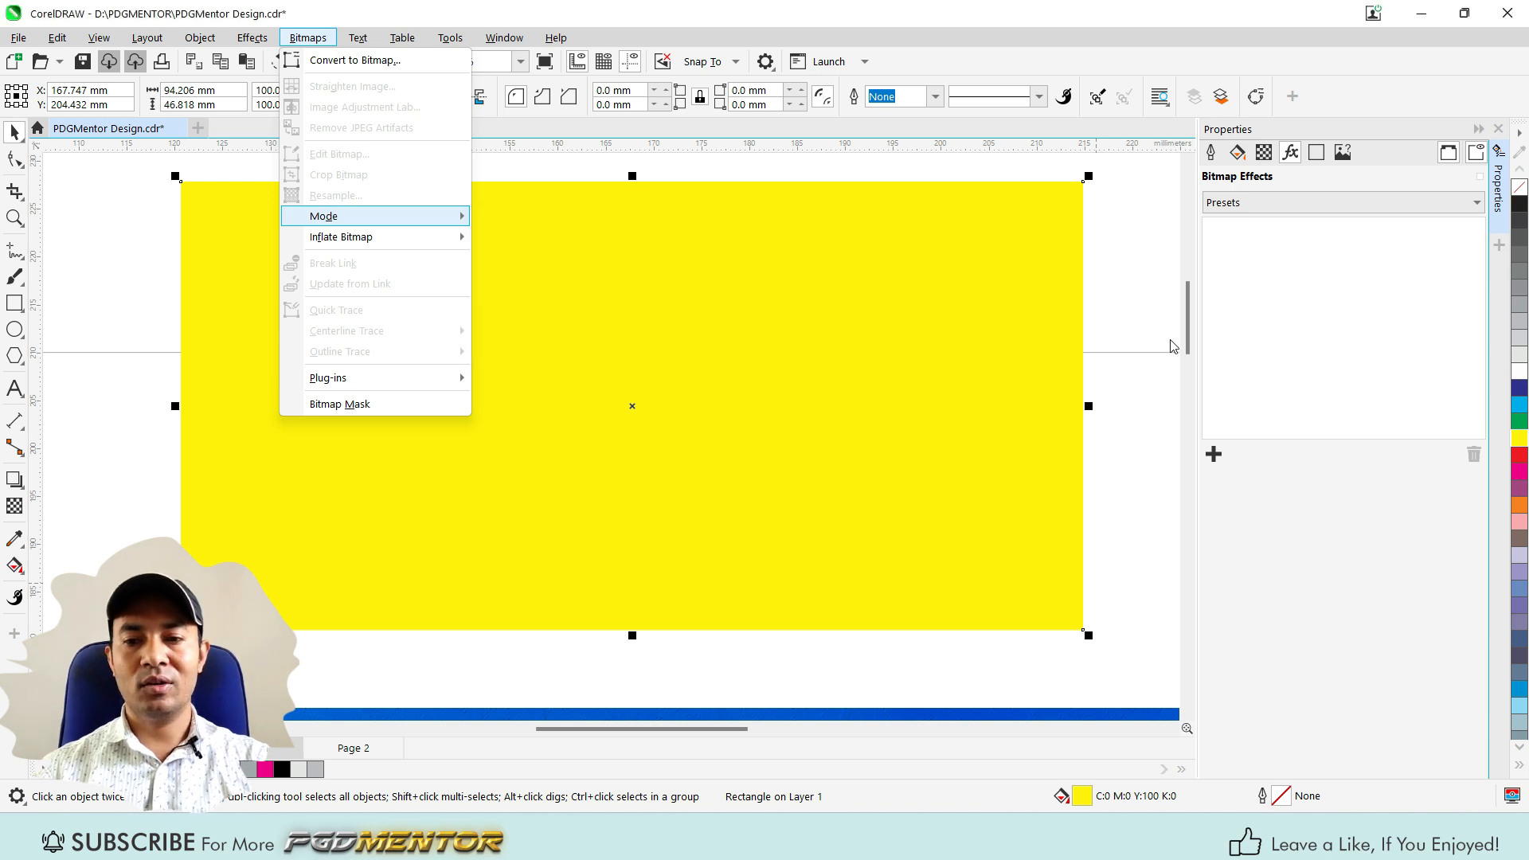
pyautogui.click(1112, 252)
pyautogui.click(1214, 456)
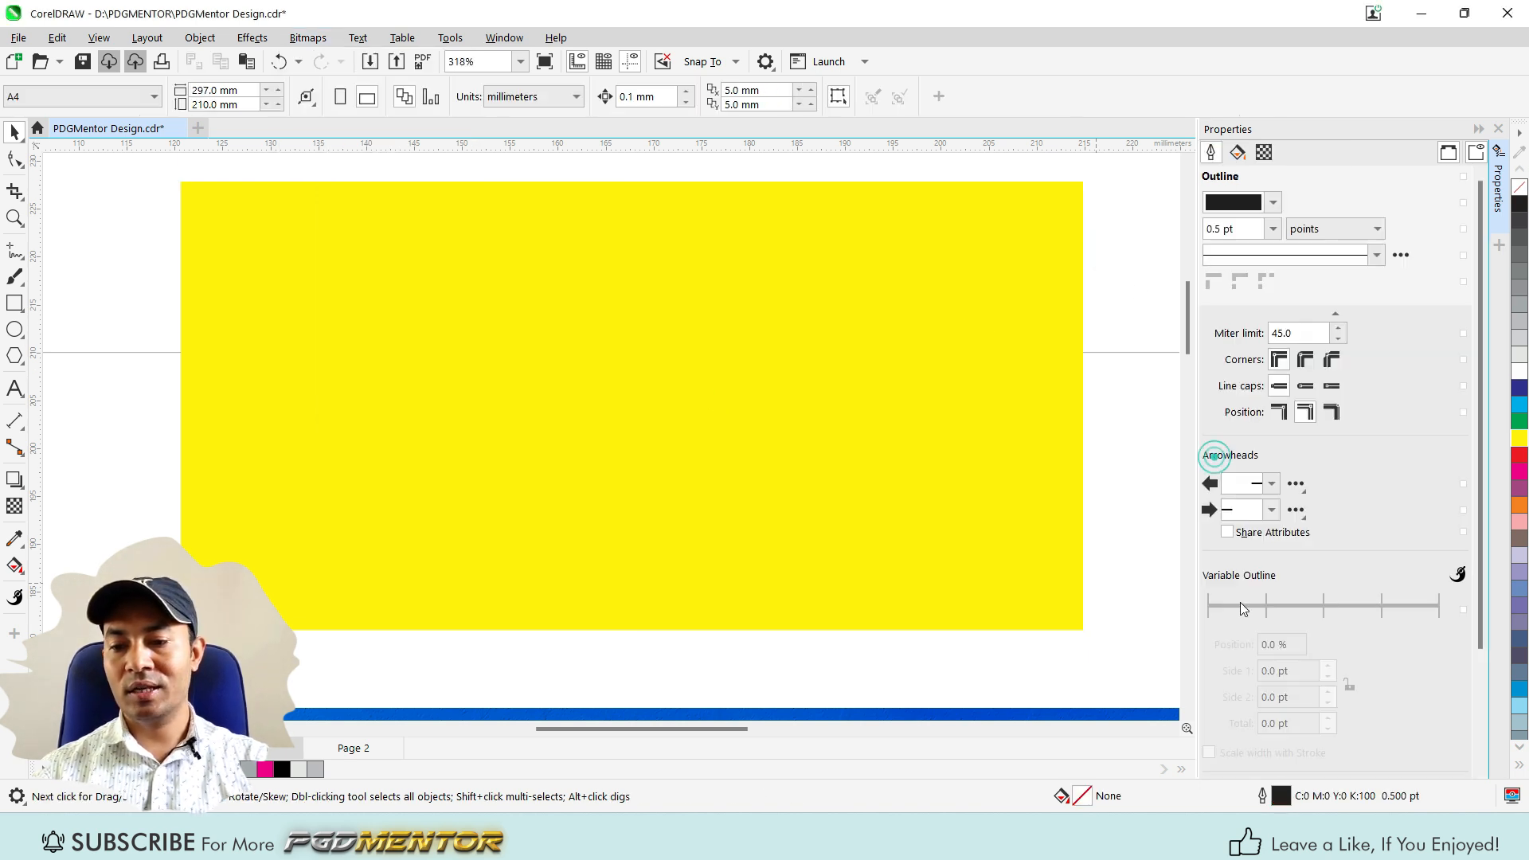
# - Add the Elephant Skin texture effect to the yellow rectangle and inspect the wrinkled surface
pyautogui.click(653, 322)
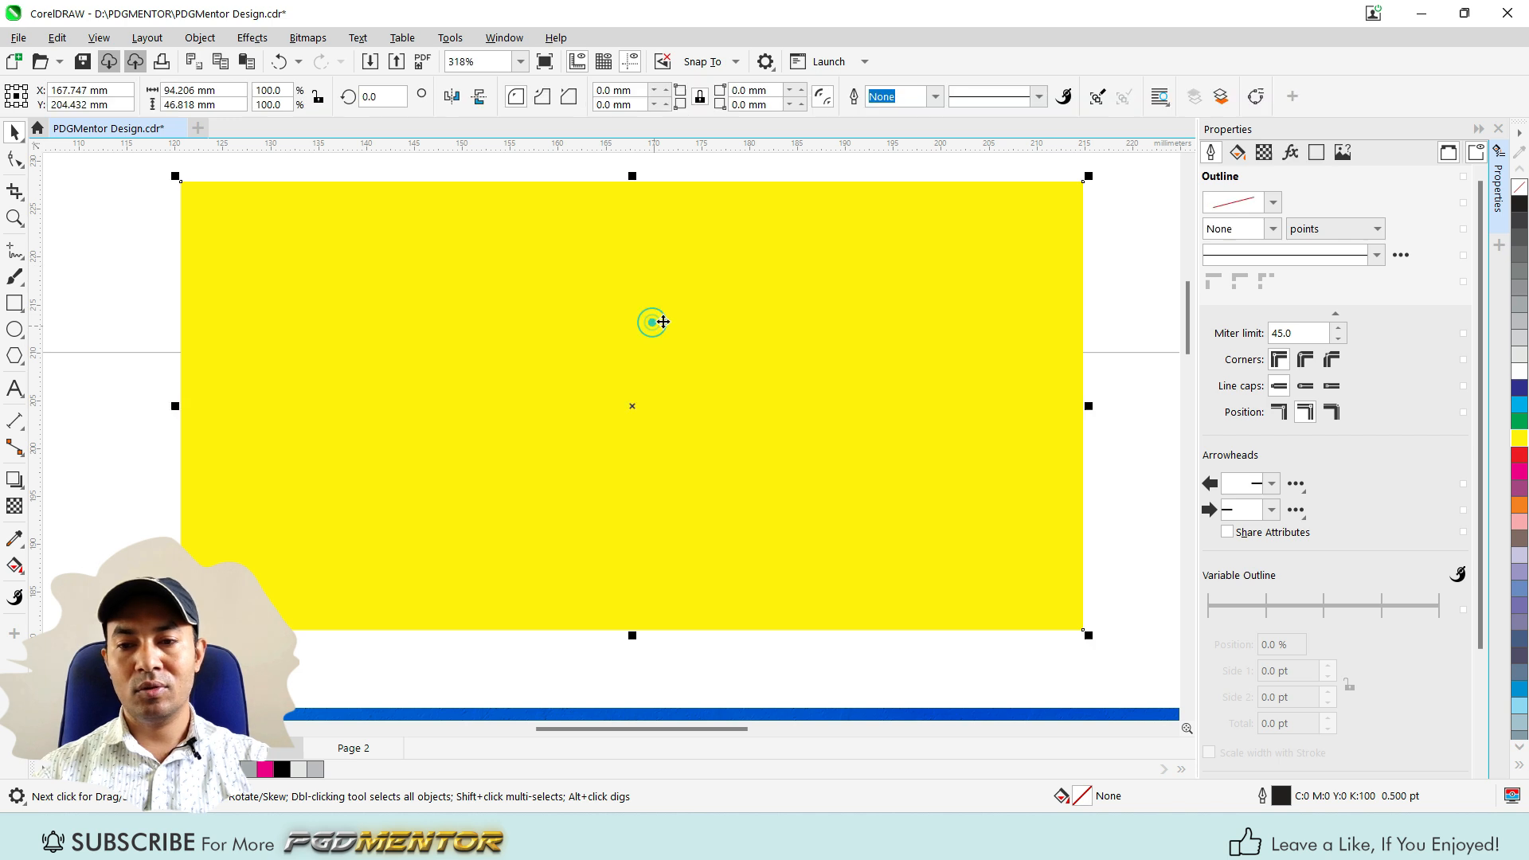
pyautogui.click(1290, 152)
pyautogui.click(1214, 455)
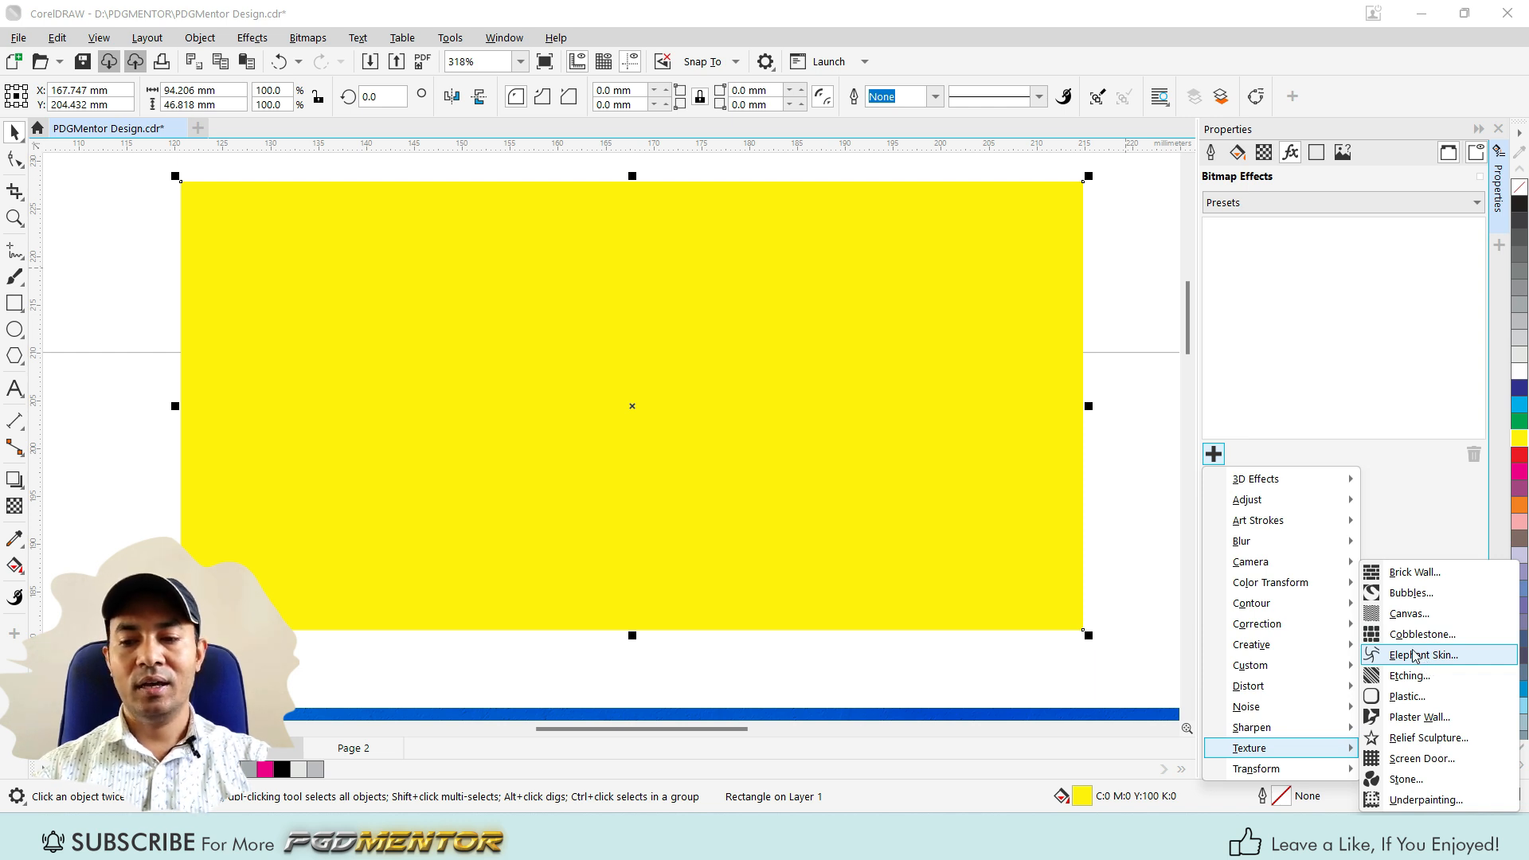
pyautogui.click(1414, 655)
pyautogui.scroll(1, 605, 308)
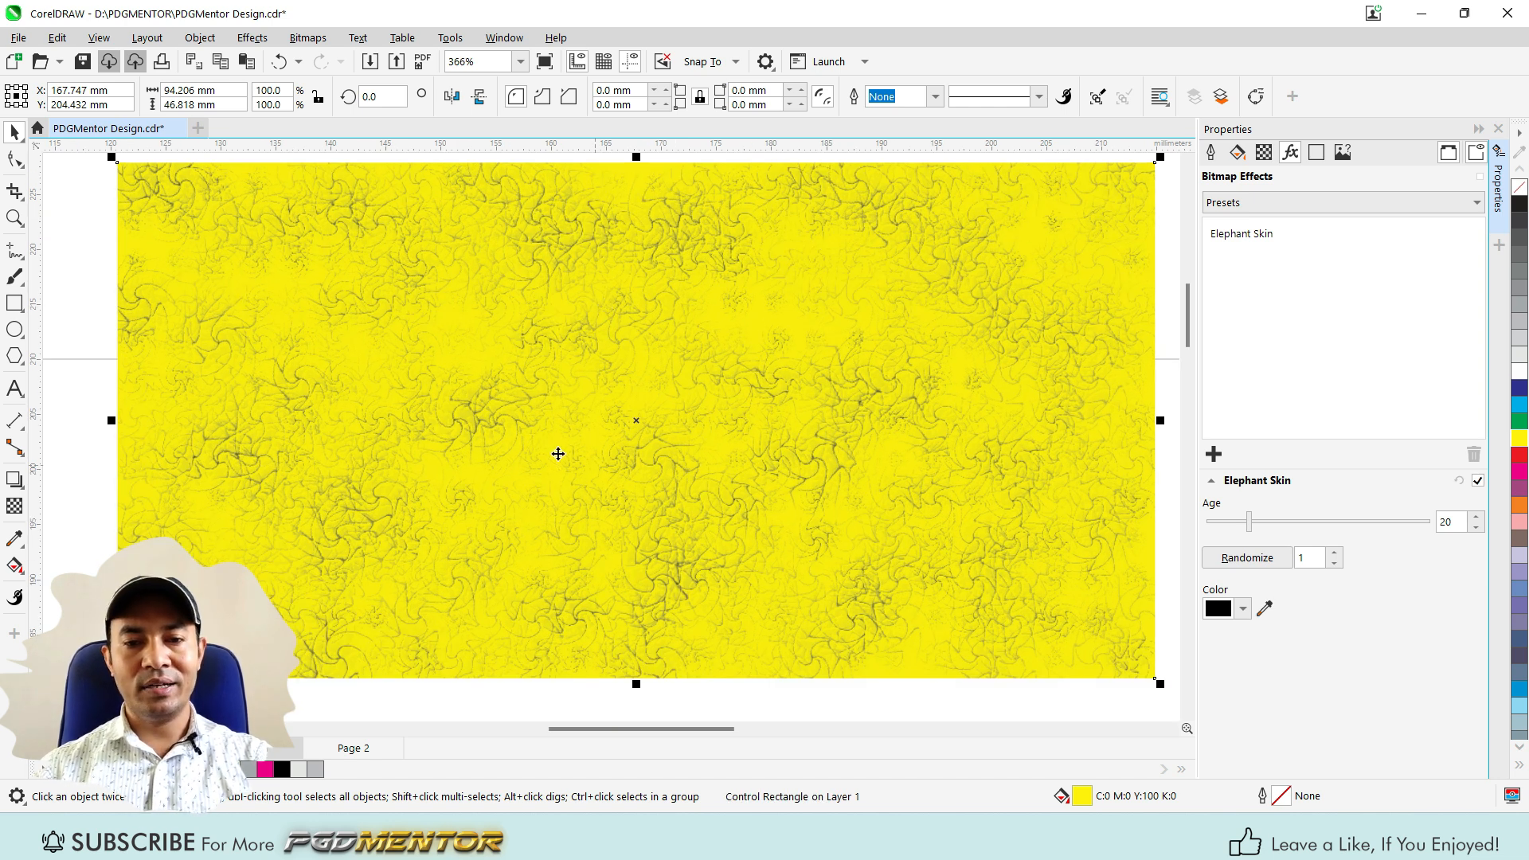
pyautogui.scroll(-1, 523, 454)
pyautogui.scroll(1, 611, 360)
pyautogui.scroll(-1, 386, 440)
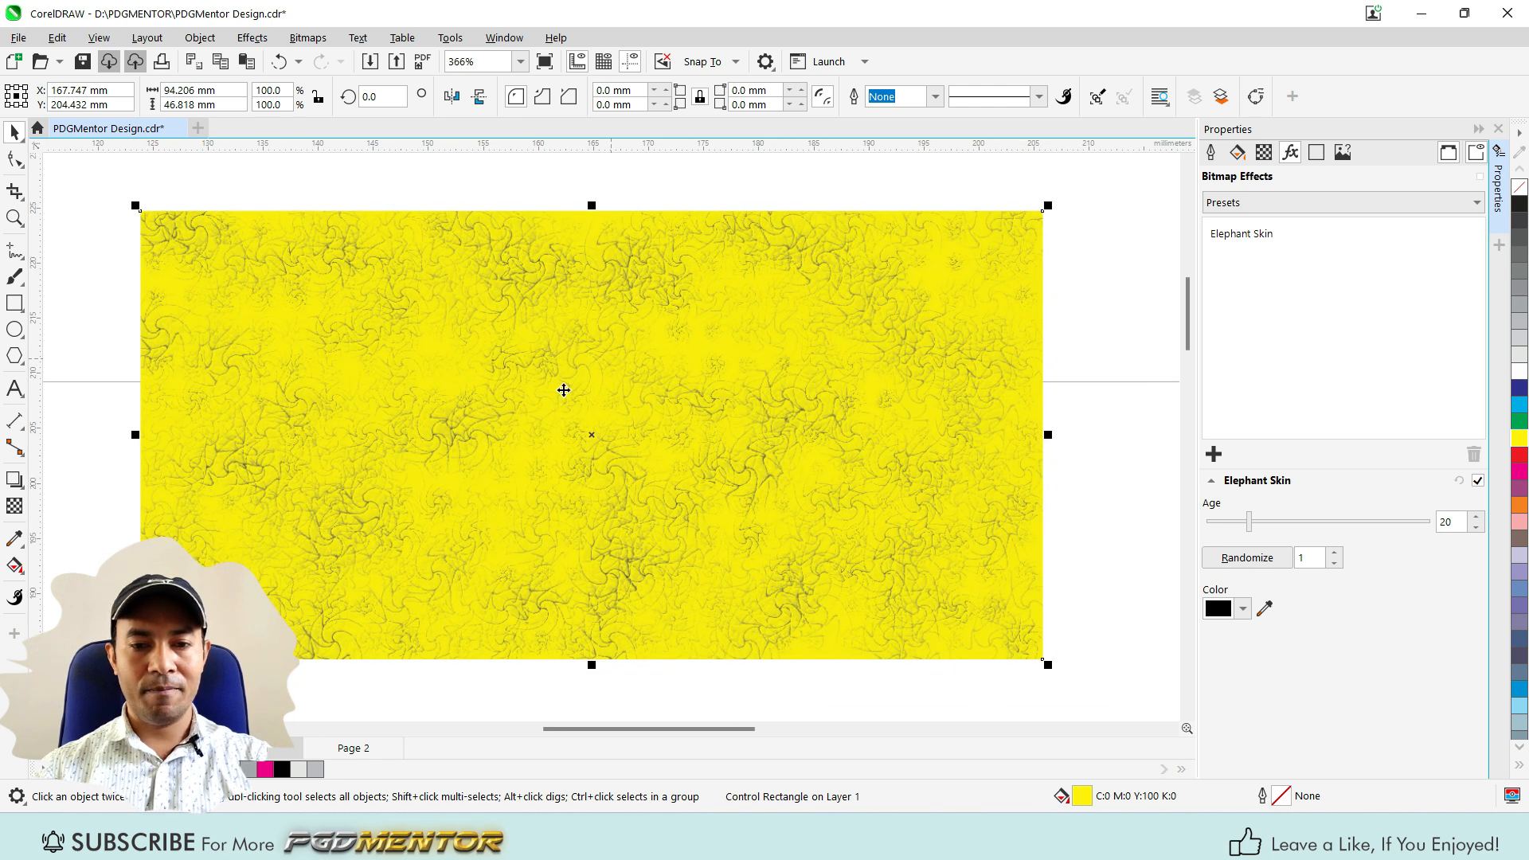
pyautogui.scroll(1, 563, 391)
# - Try magenta and yellow fills under the Elephant Skin effect and settle on 50% black gray
pyautogui.click(1520, 211)
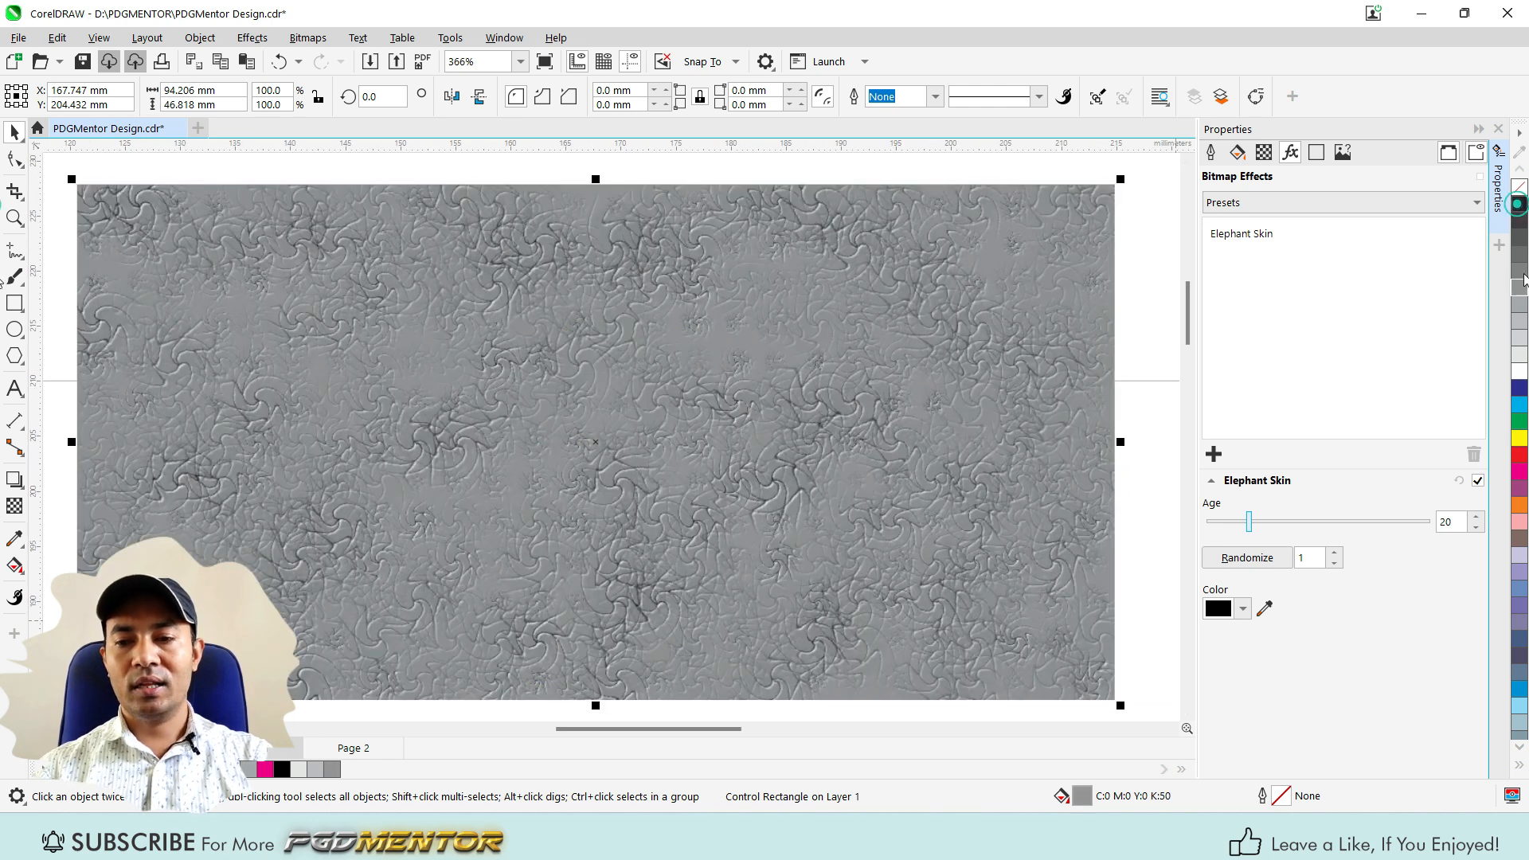
pyautogui.click(1520, 203)
pyautogui.click(1519, 471)
pyautogui.click(1520, 439)
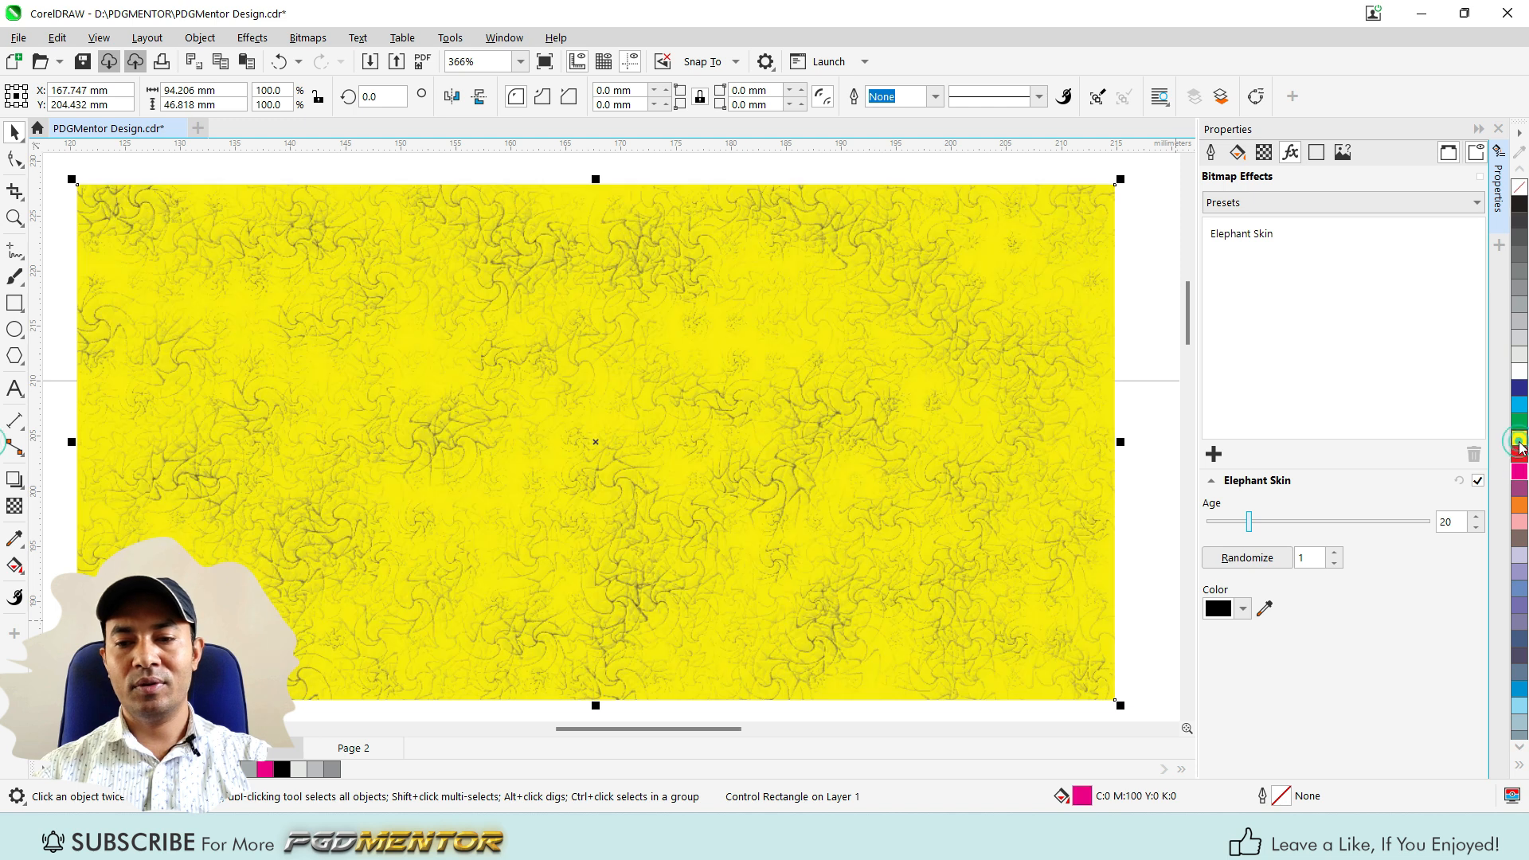
pyautogui.click(1521, 275)
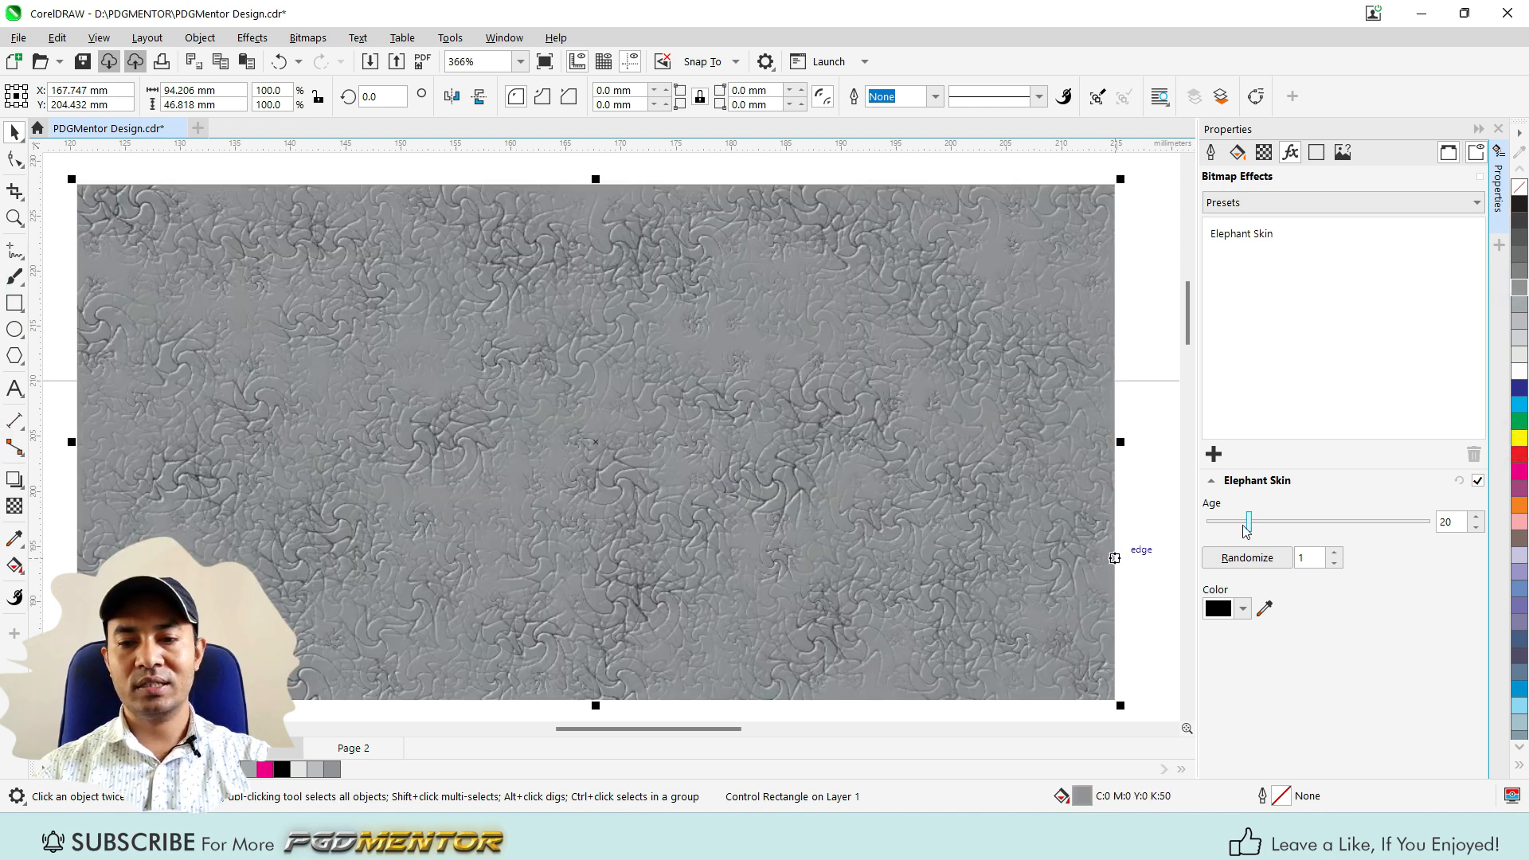
# - Set the Elephant Skin effect's age to 46 and randomize its wrinkle pattern
pyautogui.moveTo(1249, 524); pyautogui.dragTo(1307, 524)
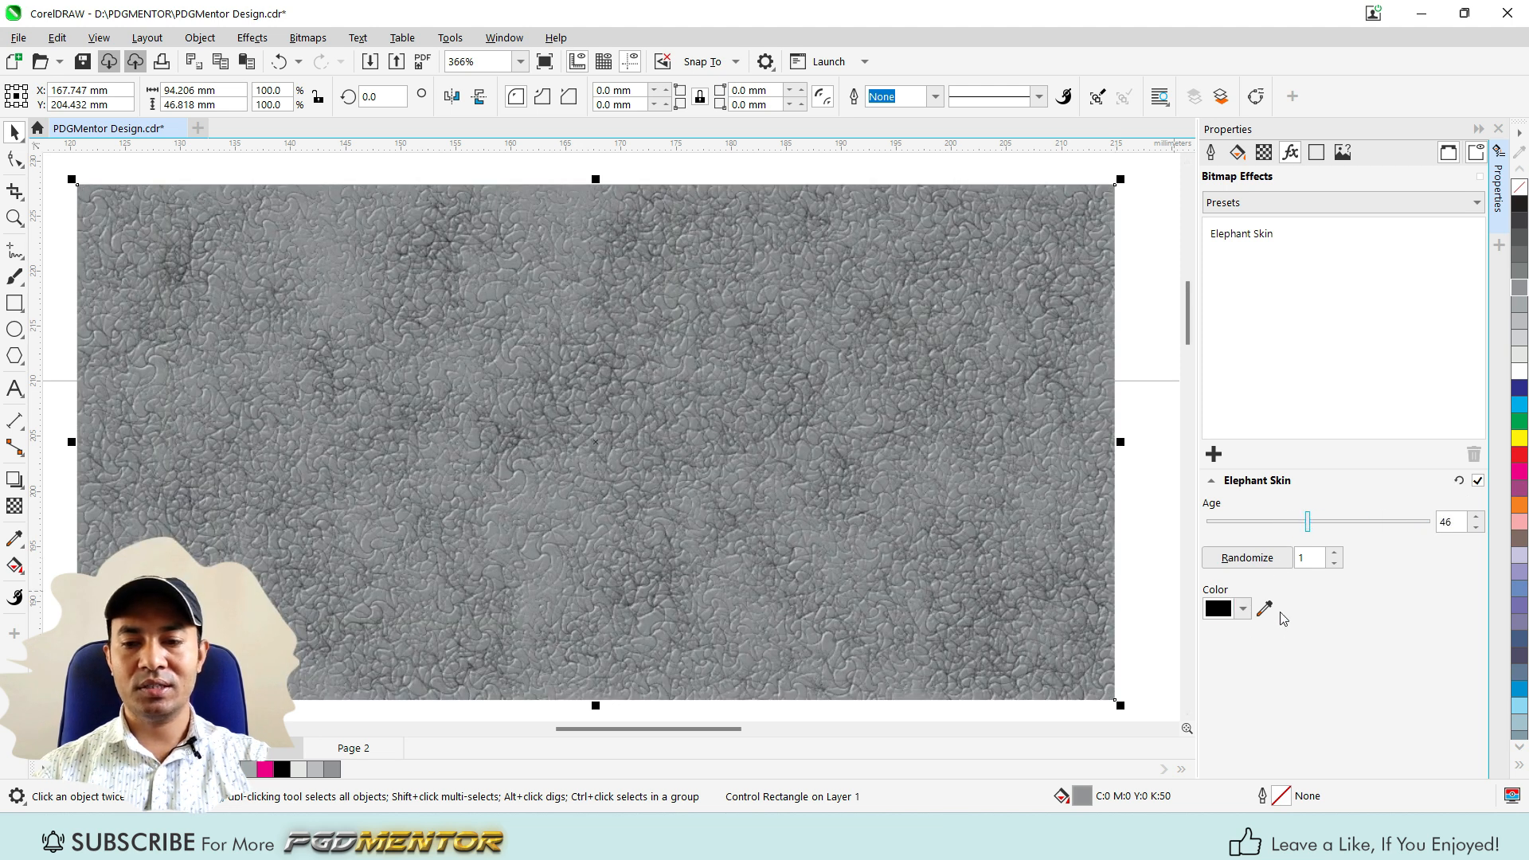
pyautogui.click(1268, 559)
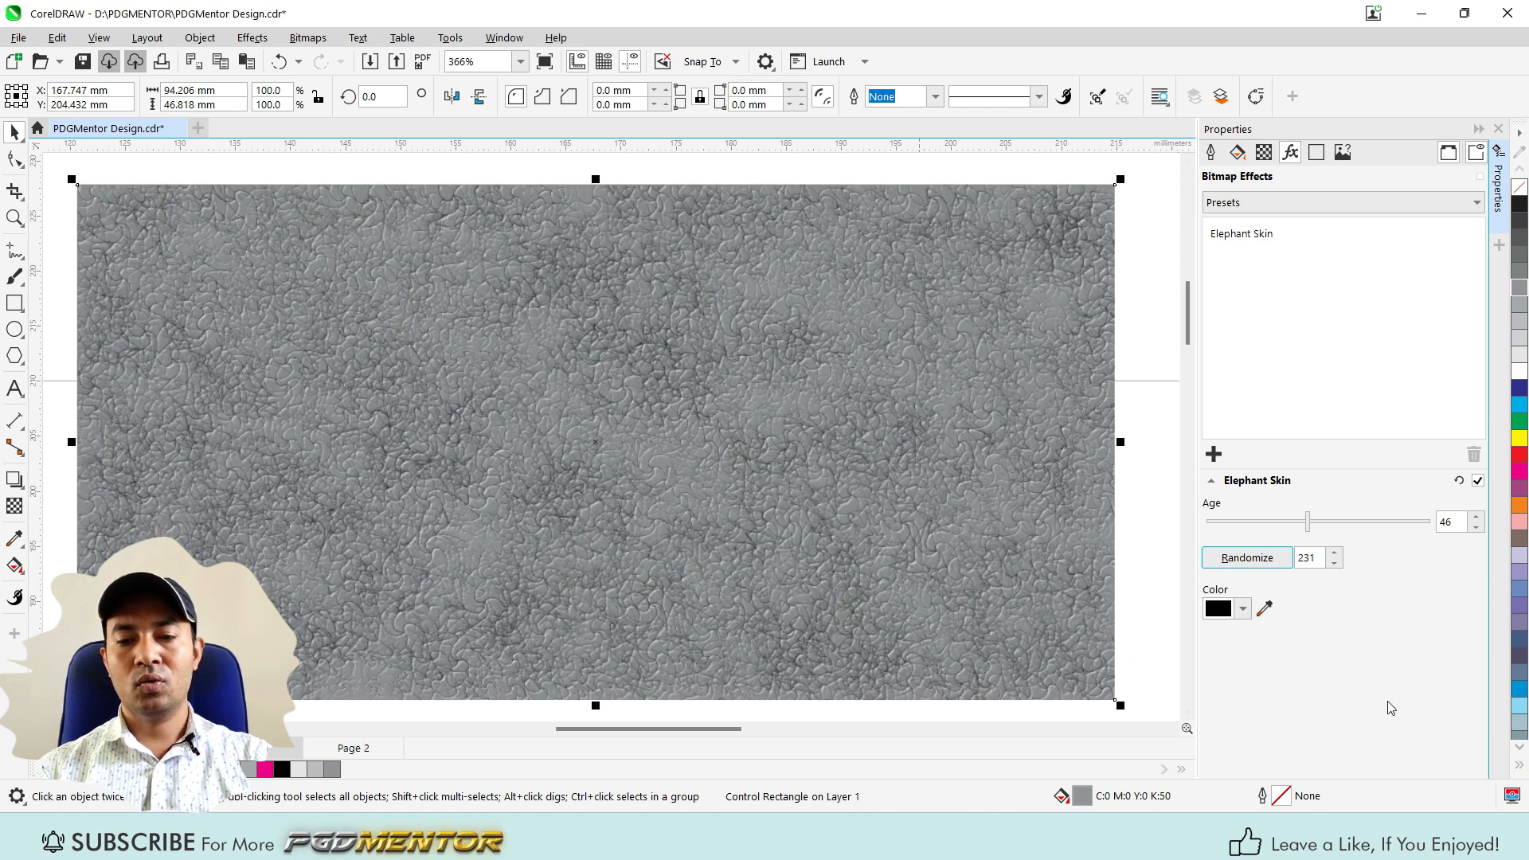
# - Change the Elephant Skin effect's color to yellow with CMYK values 0, 0, 100, 0
pyautogui.click(1244, 610)
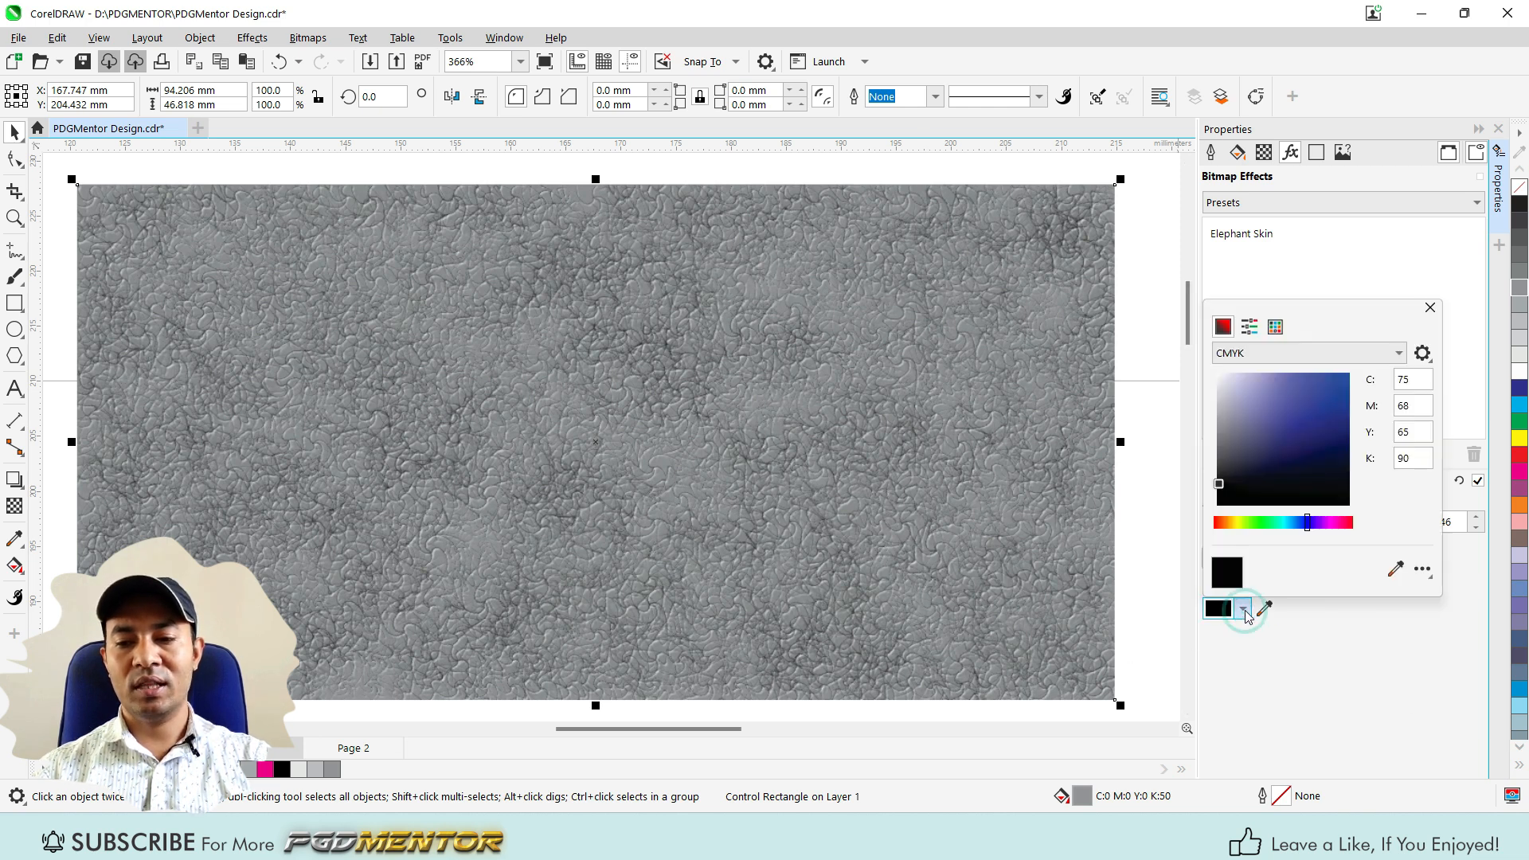
pyautogui.click(1240, 523)
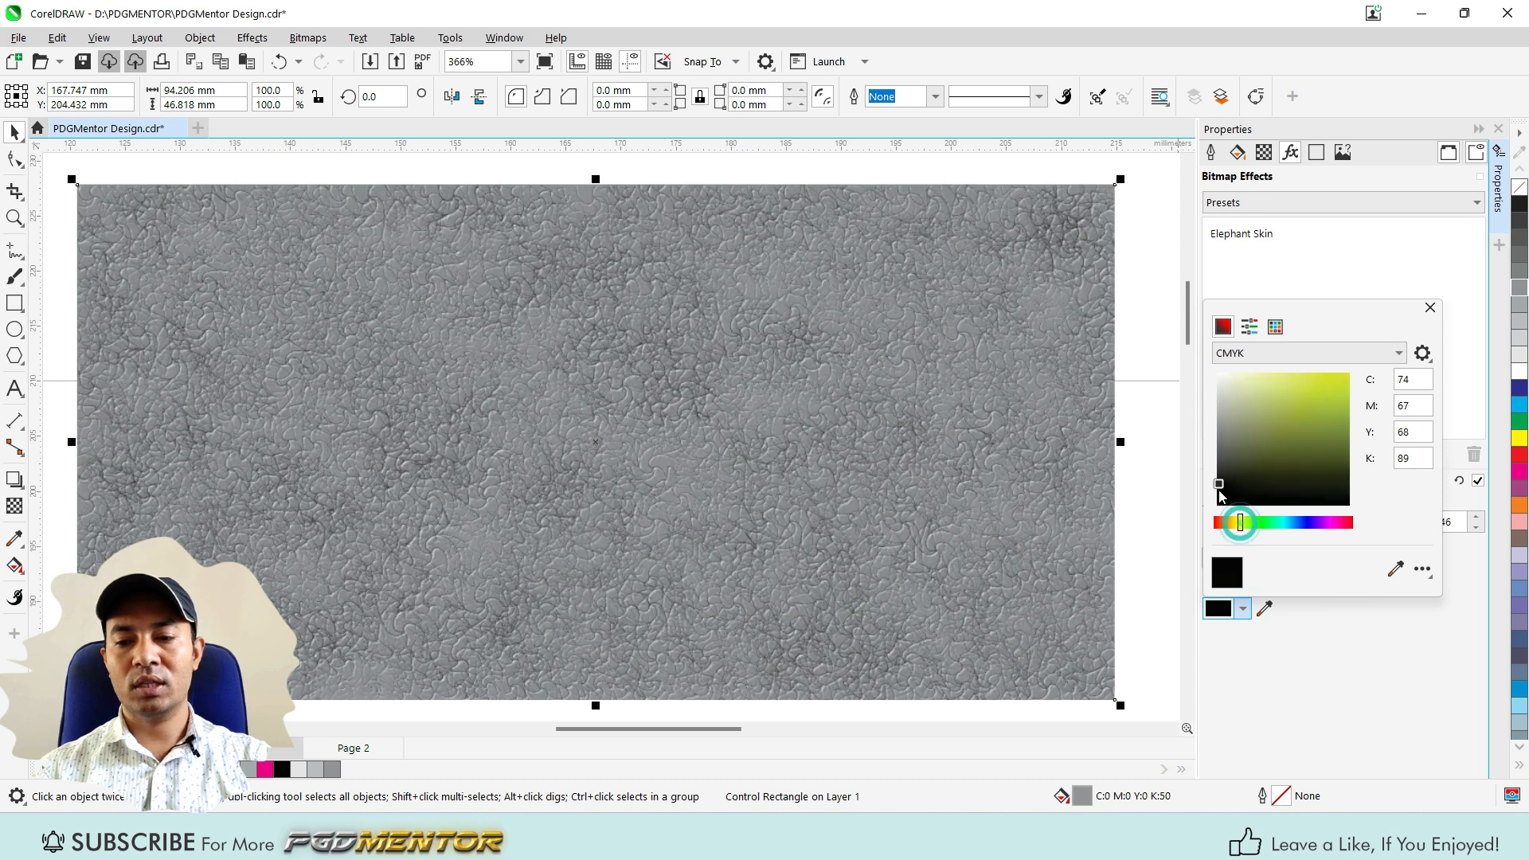
pyautogui.moveTo(1218, 483)
pyautogui.mouseDown()
pyautogui.moveTo(1323, 479)
pyautogui.moveTo(1349, 342)
pyautogui.mouseUp()
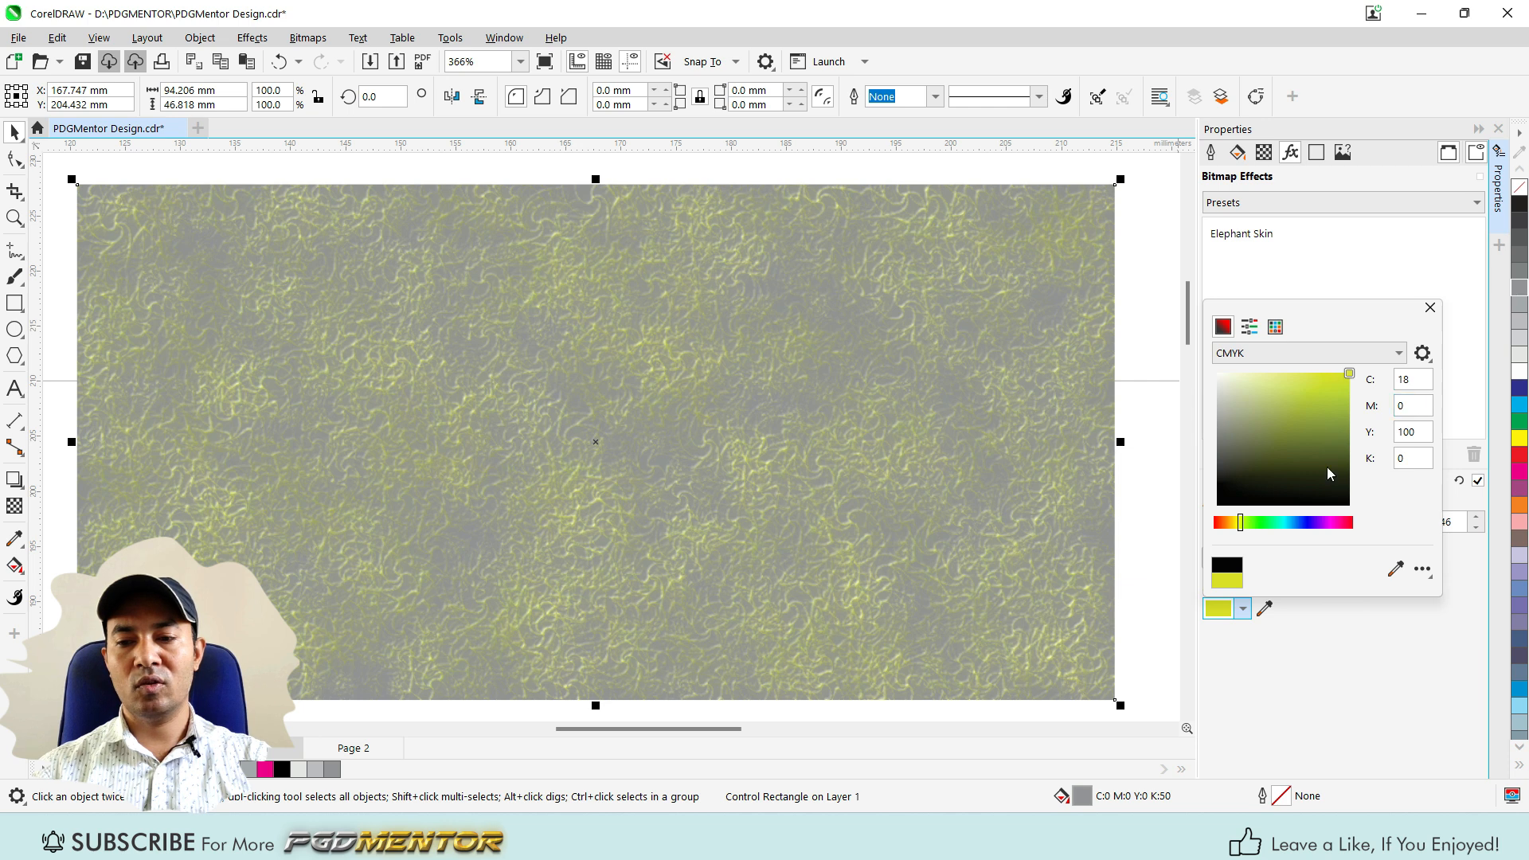
pyautogui.doubleClick(1416, 387)
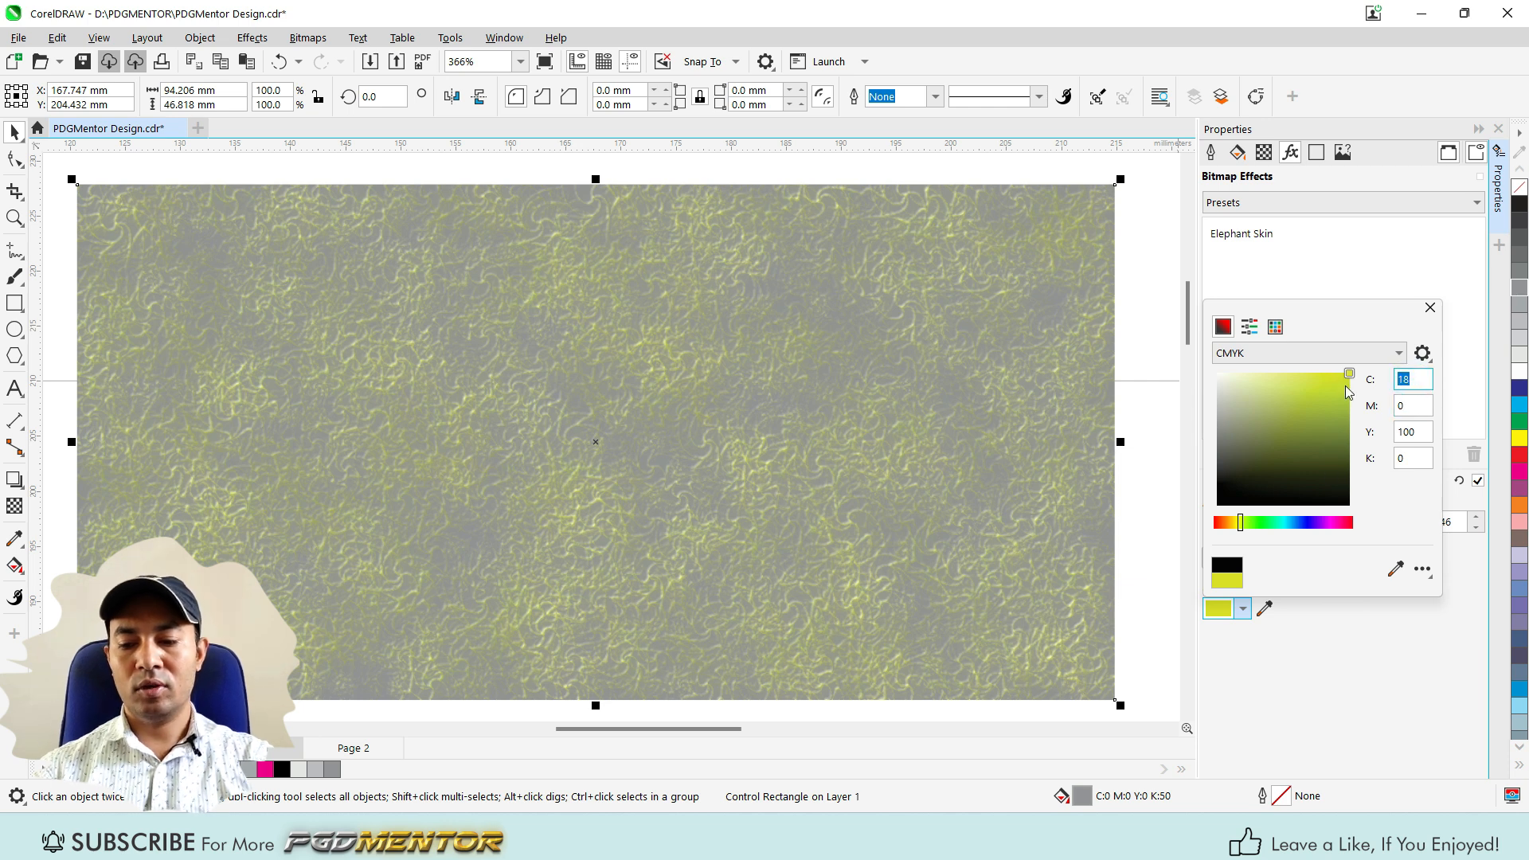
pyautogui.write('0')
pyautogui.press('Tab')
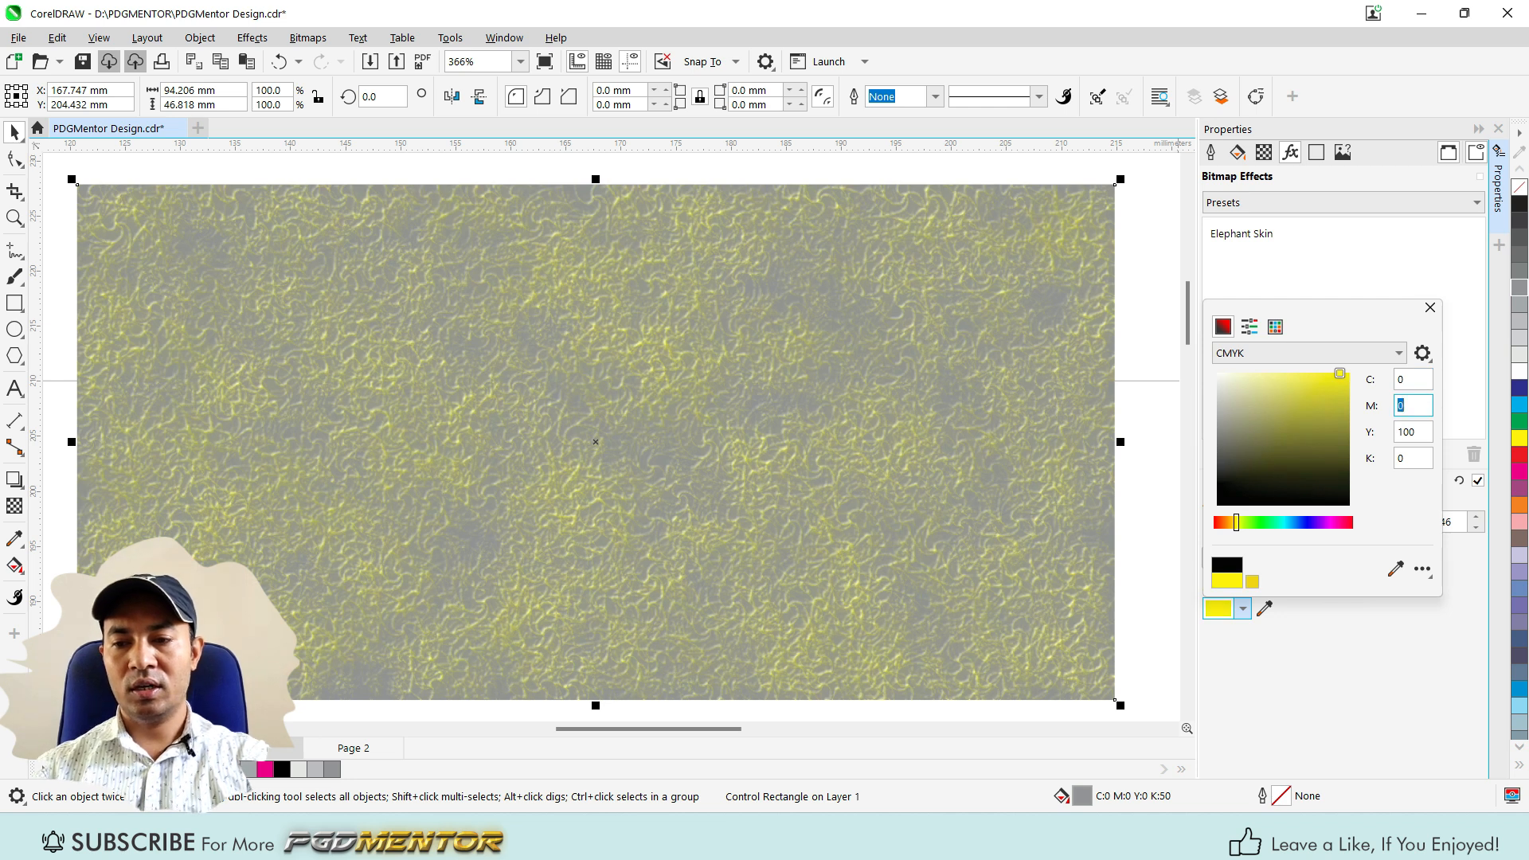
pyautogui.click(1321, 642)
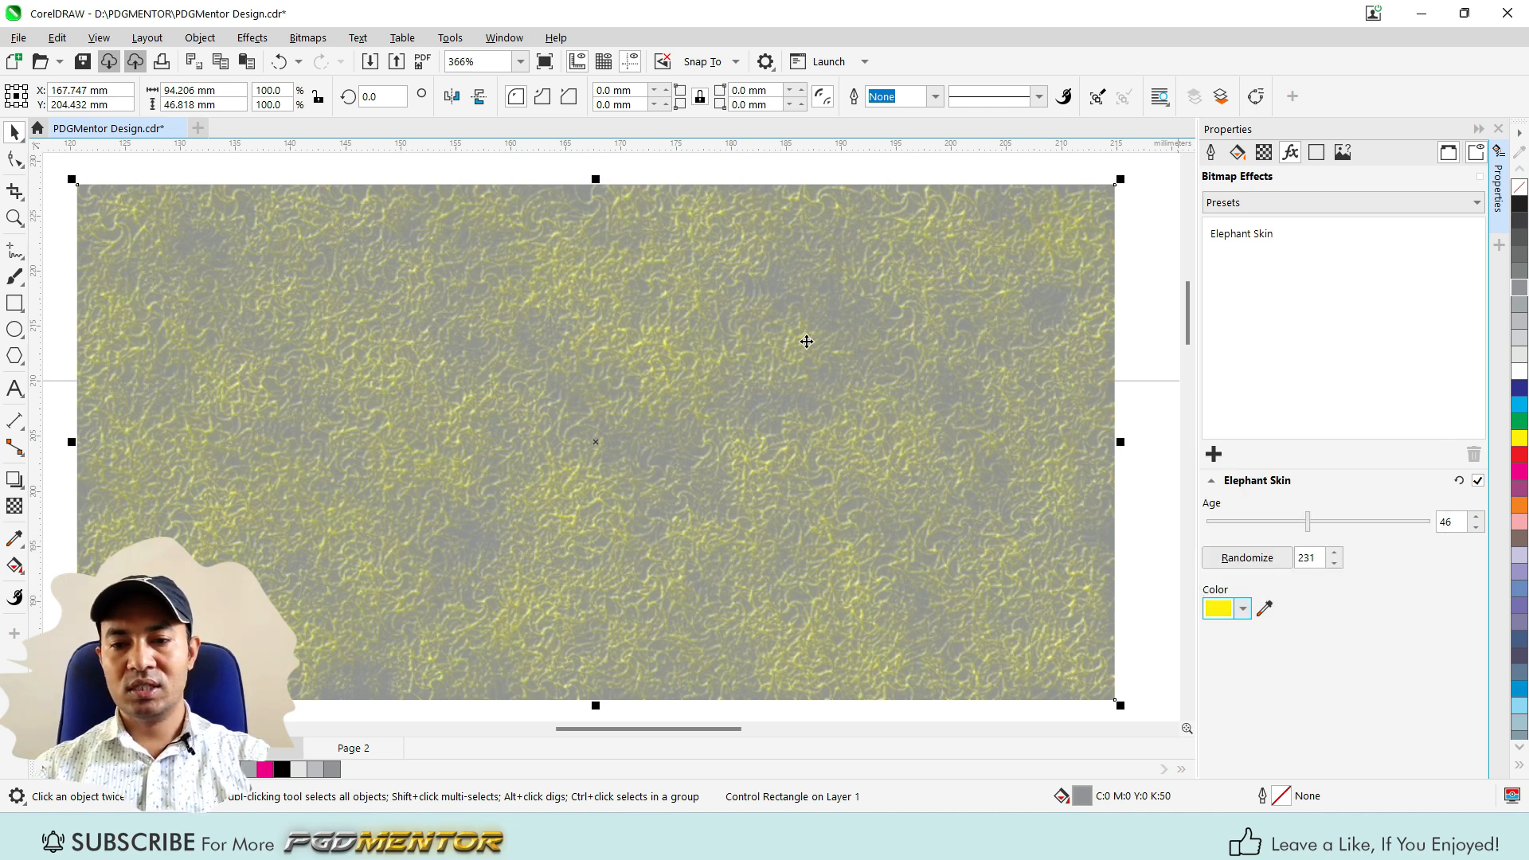
# - Fill the Elephant Skin rectangle with red and inspect the yellow wrinkles on it
pyautogui.click(1519, 454)
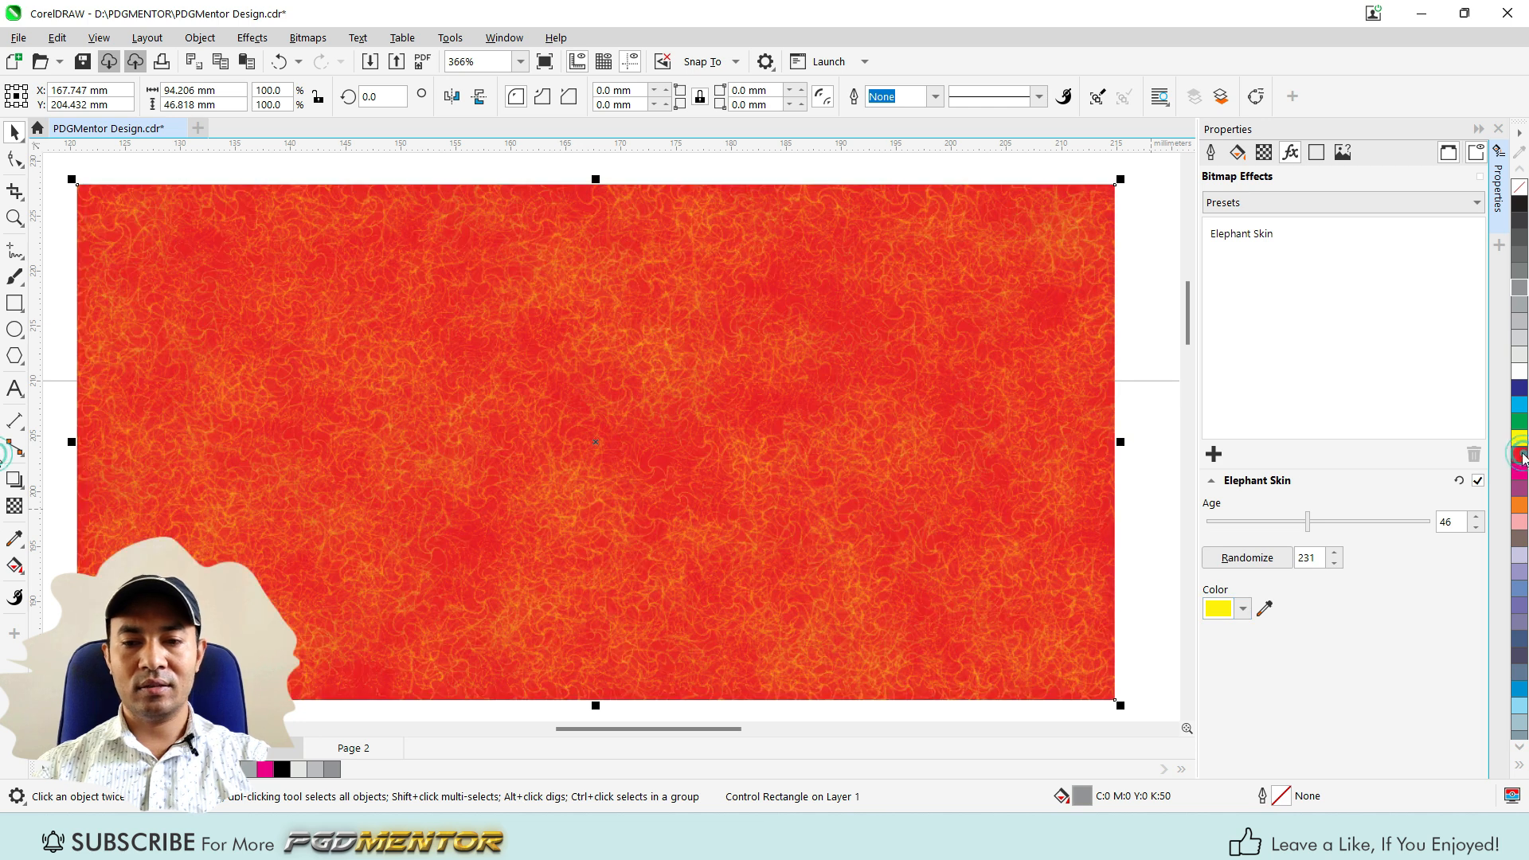
pyautogui.scroll(-3, 461, 370)
pyautogui.scroll(3, 486, 416)
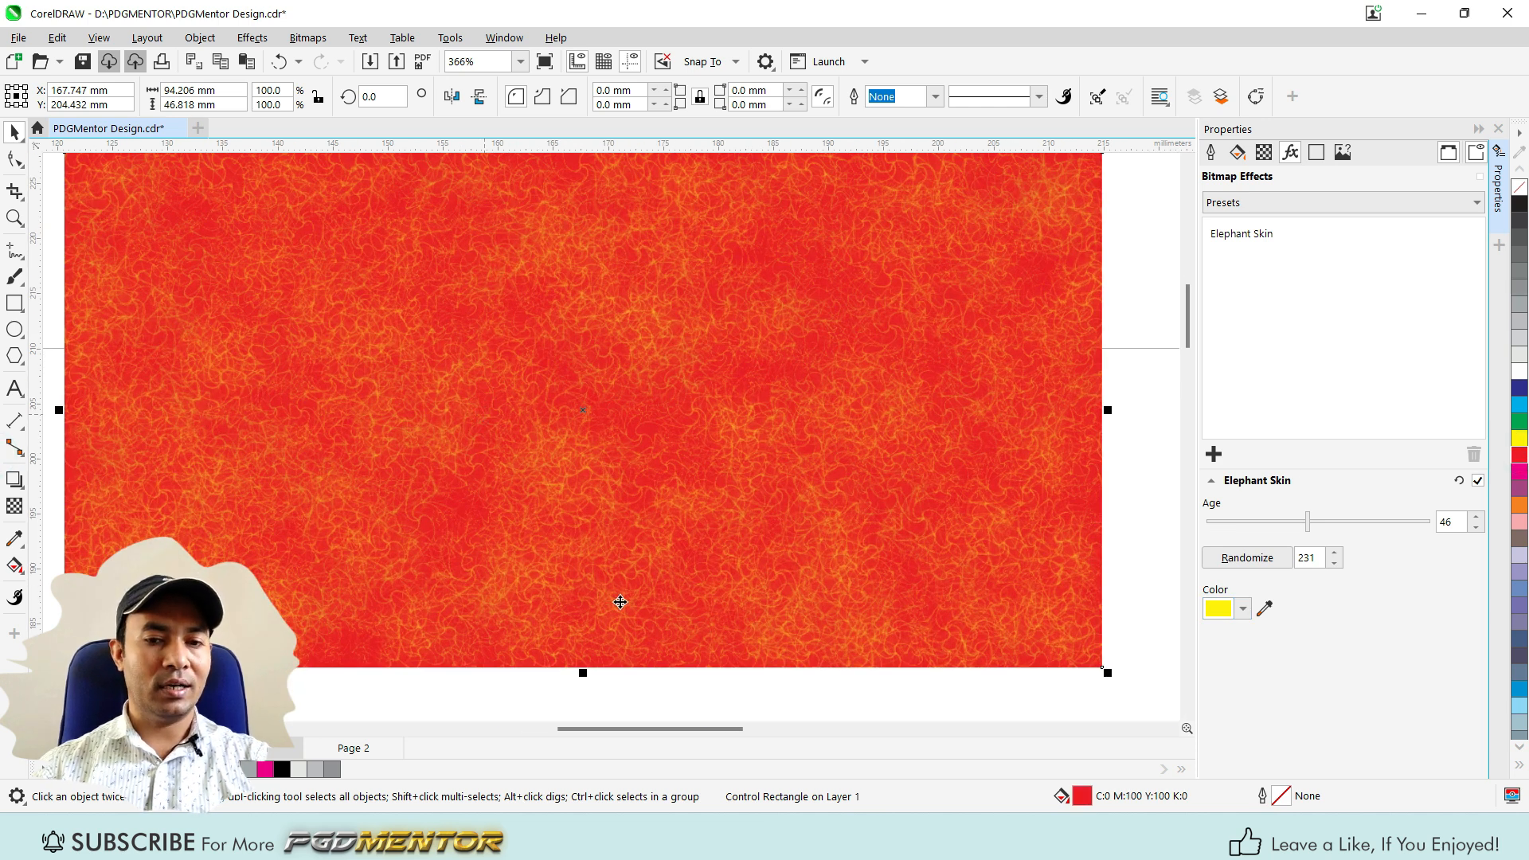
pyautogui.scroll(-2, 620, 602)
pyautogui.scroll(-1, 523, 439)
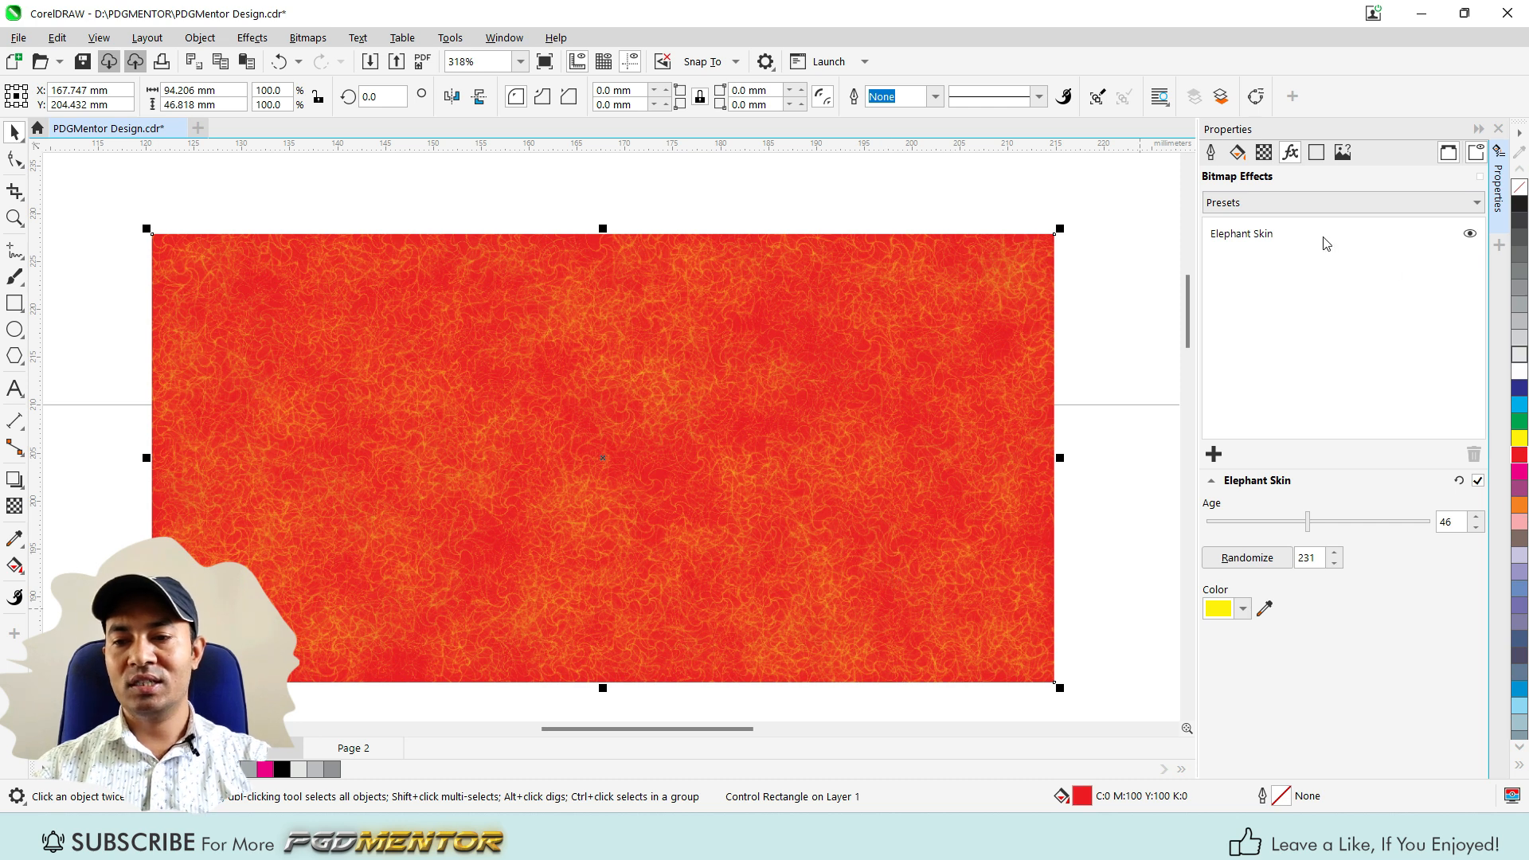
# - Delete the Elephant Skin effect from the red rectangle
pyautogui.click(1273, 234)
pyautogui.click(1475, 454)
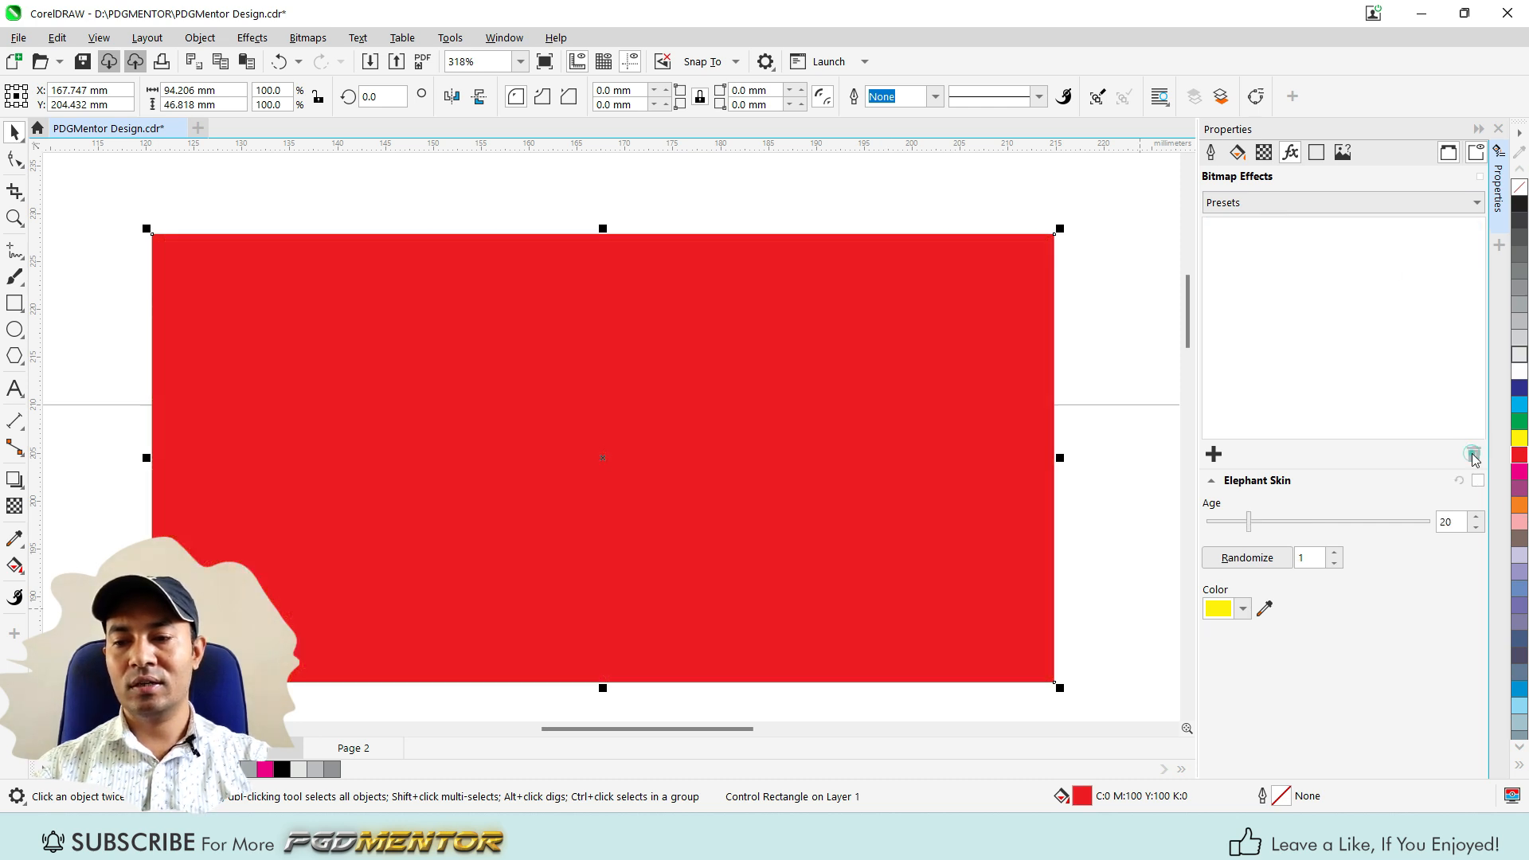
# - Delete the Cobblestone effect from the beach photo
pyautogui.scroll(-4, 674, 289)
pyautogui.scroll(4, 662, 476)
pyautogui.click(709, 368)
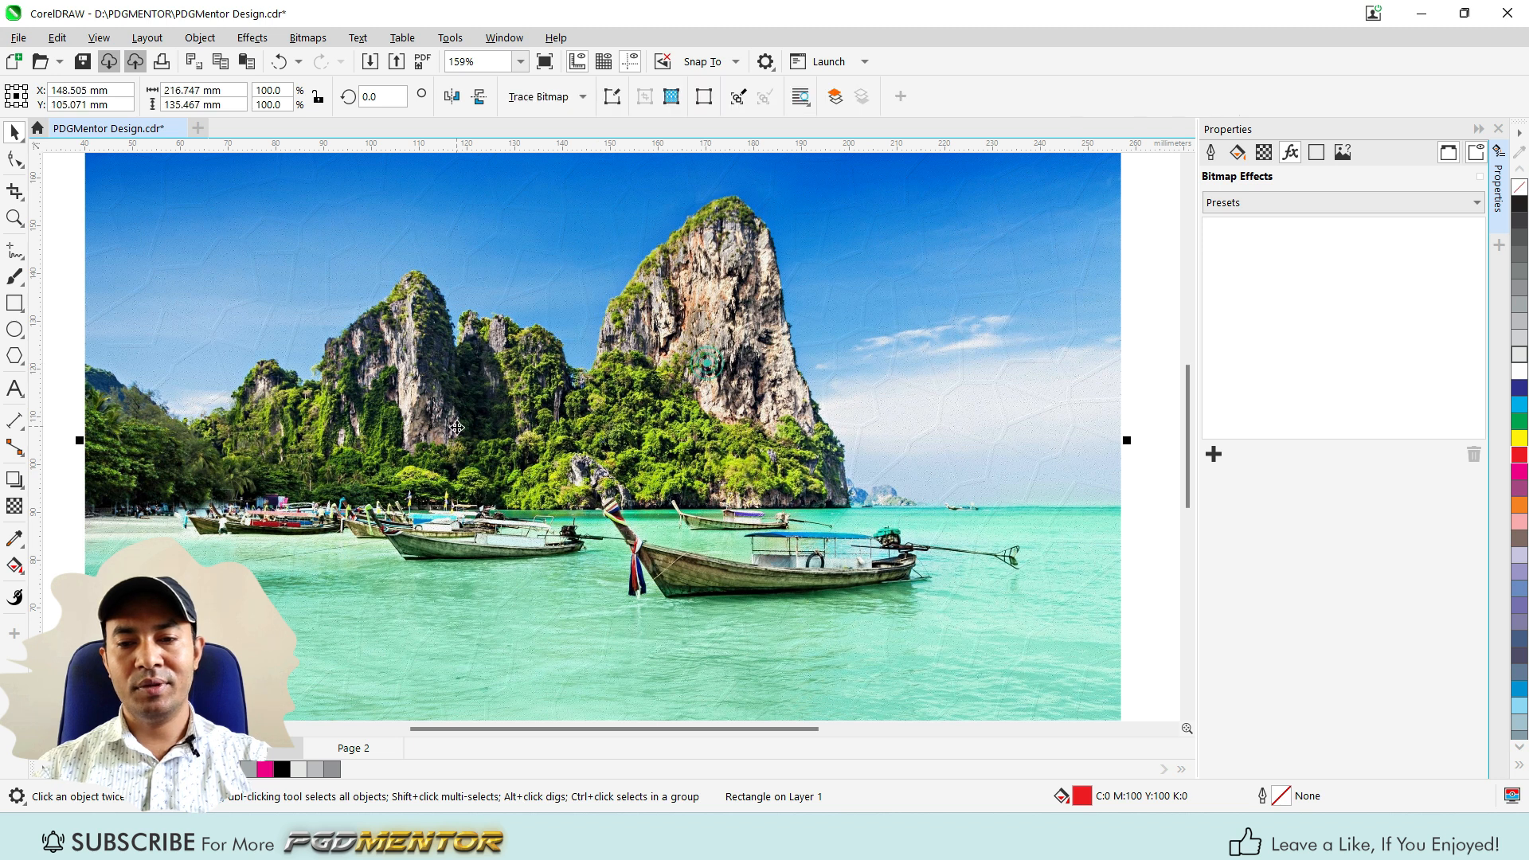
pyautogui.click(1479, 481)
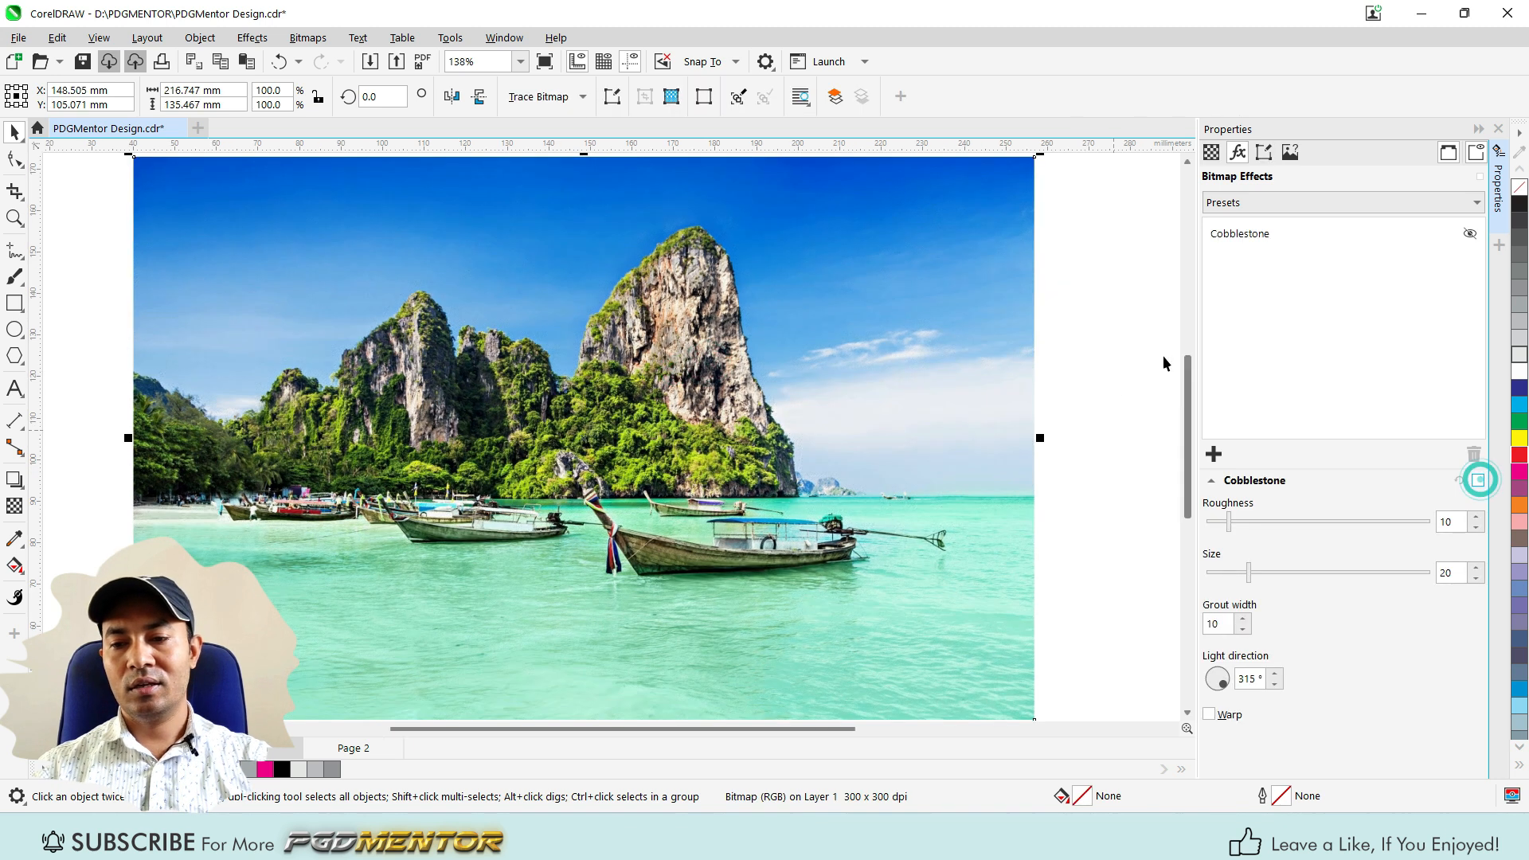
pyautogui.click(1251, 239)
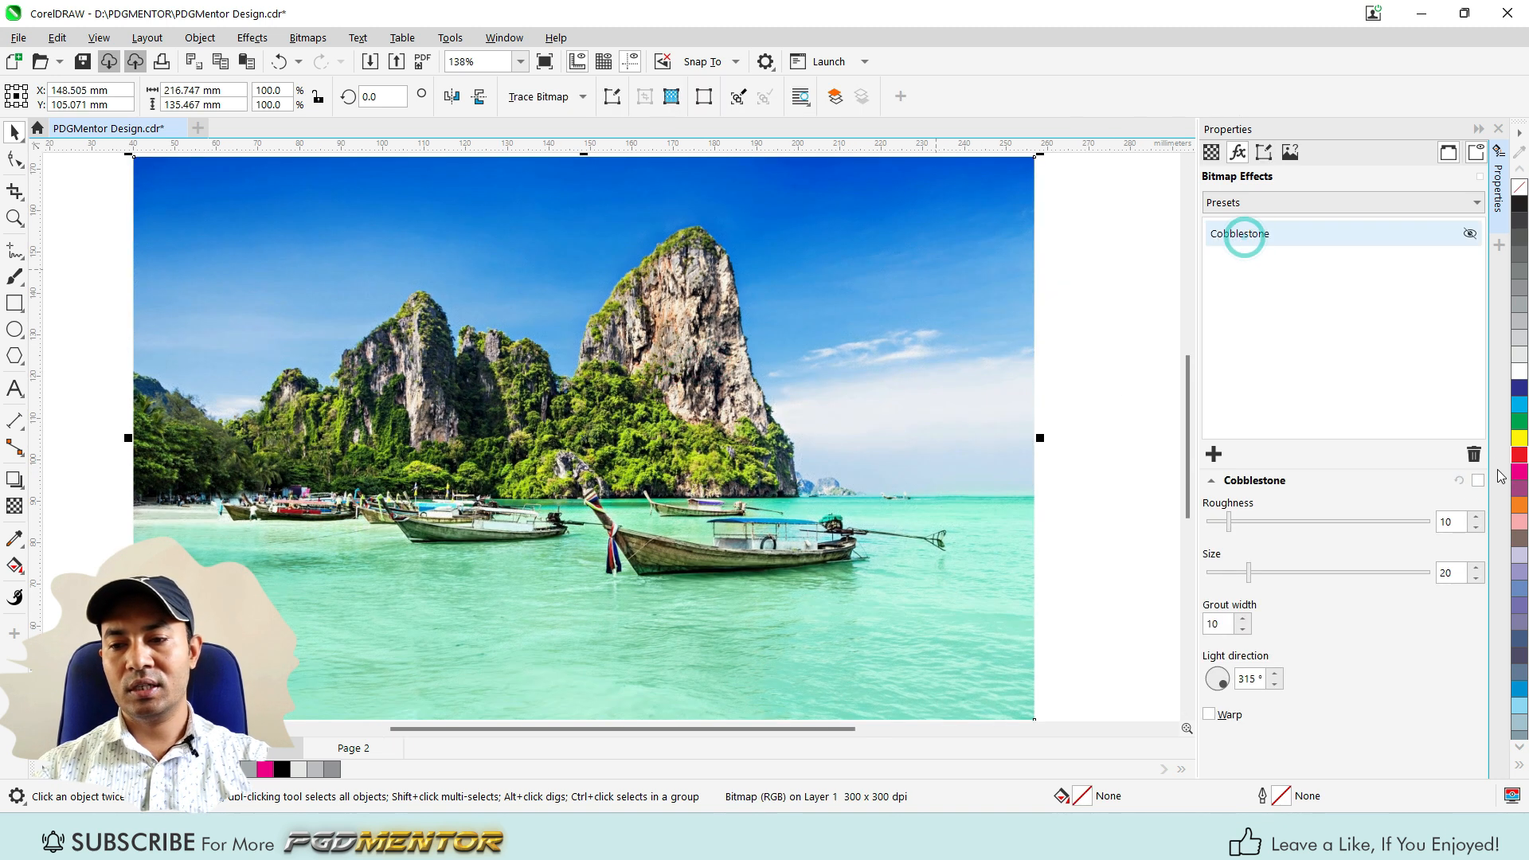
pyautogui.click(1474, 455)
# - Apply the Etching texture effect to the beach photo
pyautogui.click(1214, 454)
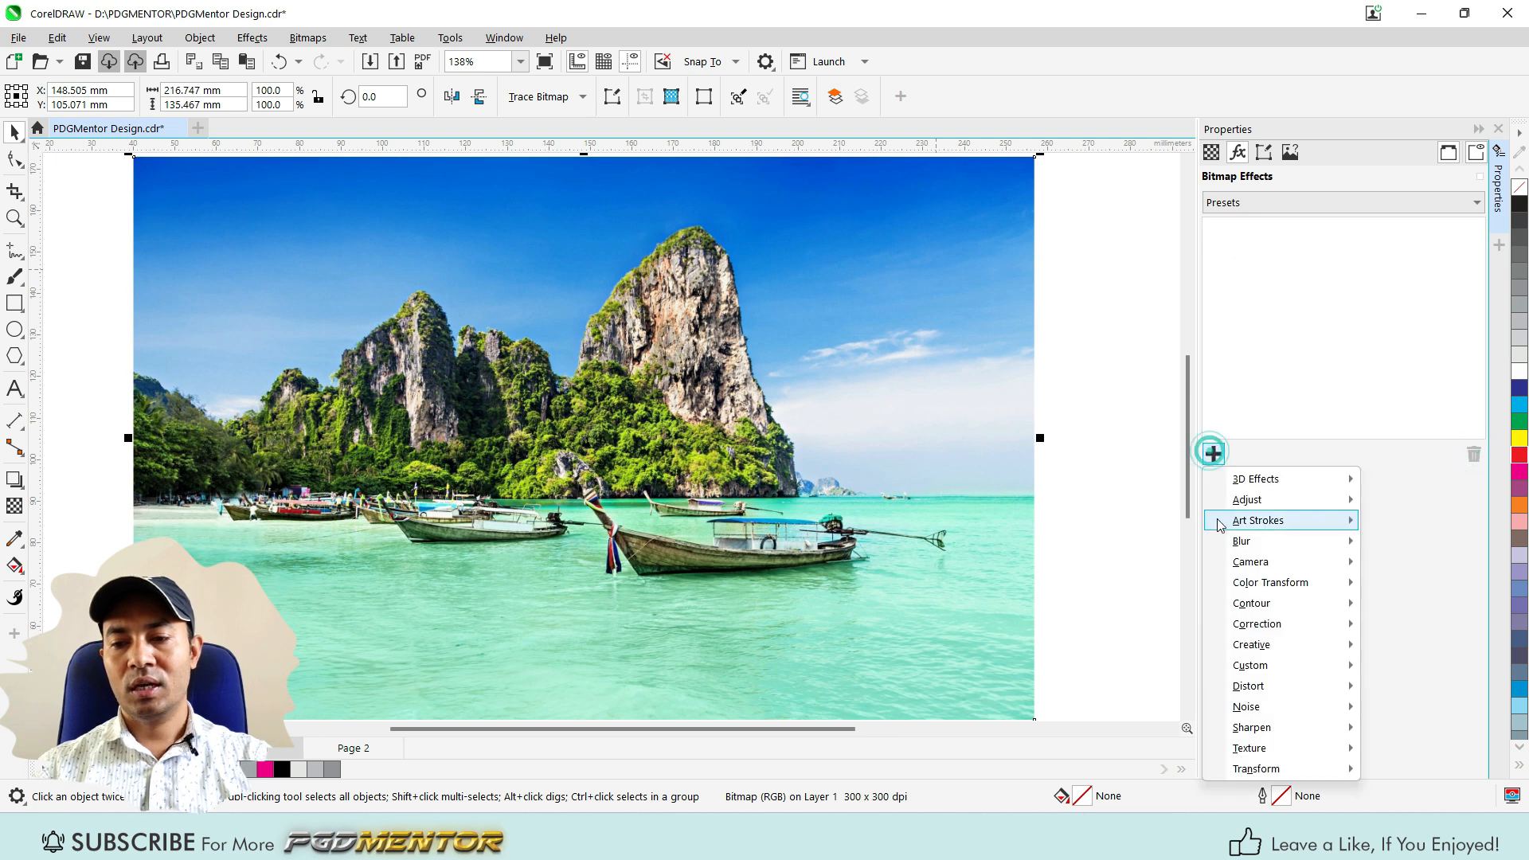
pyautogui.moveTo(1292, 754)
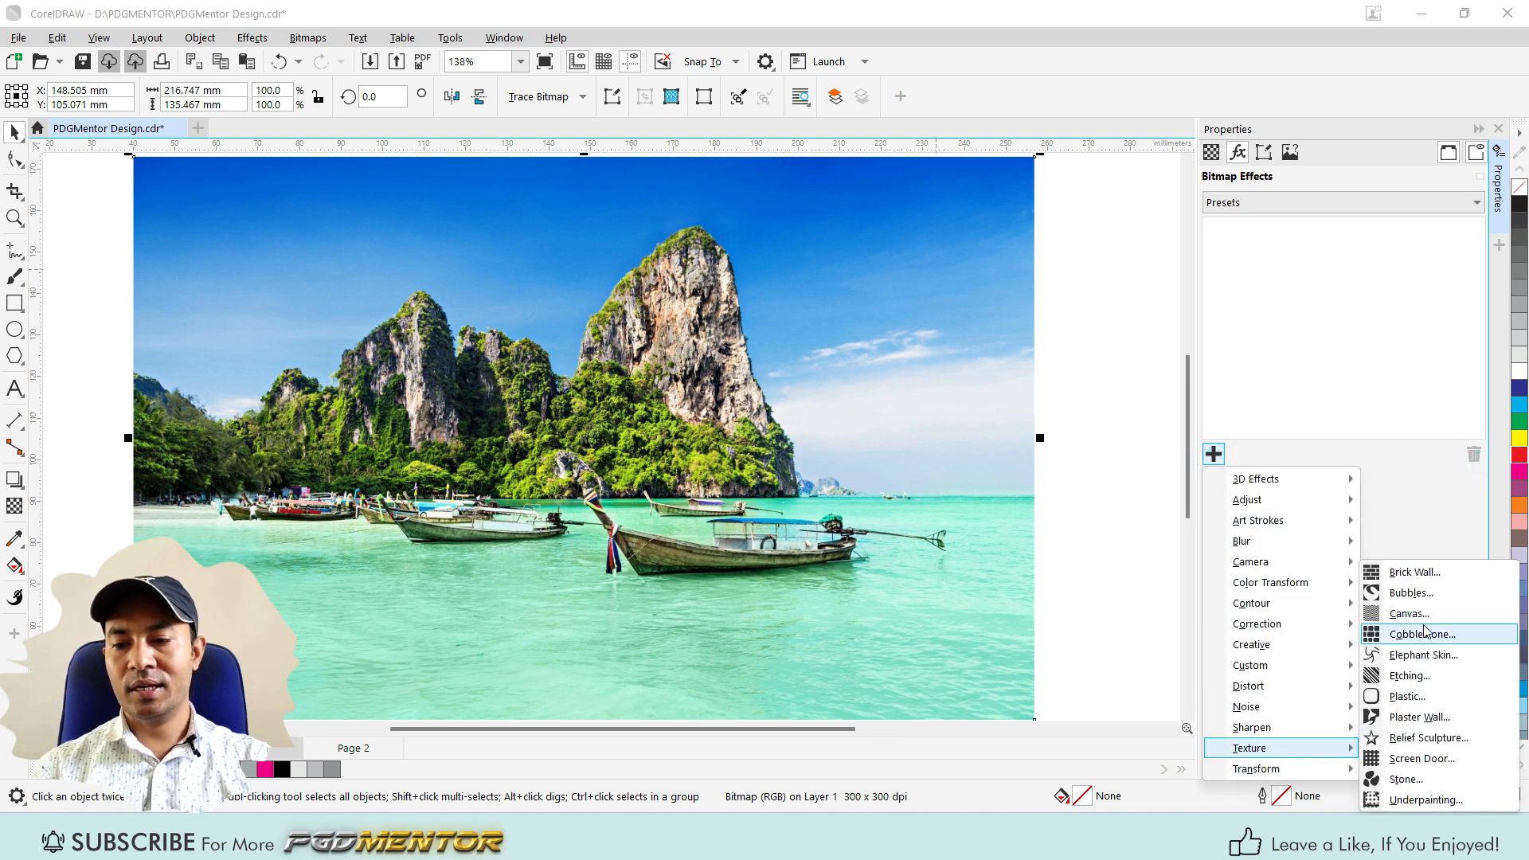
pyautogui.click(1408, 675)
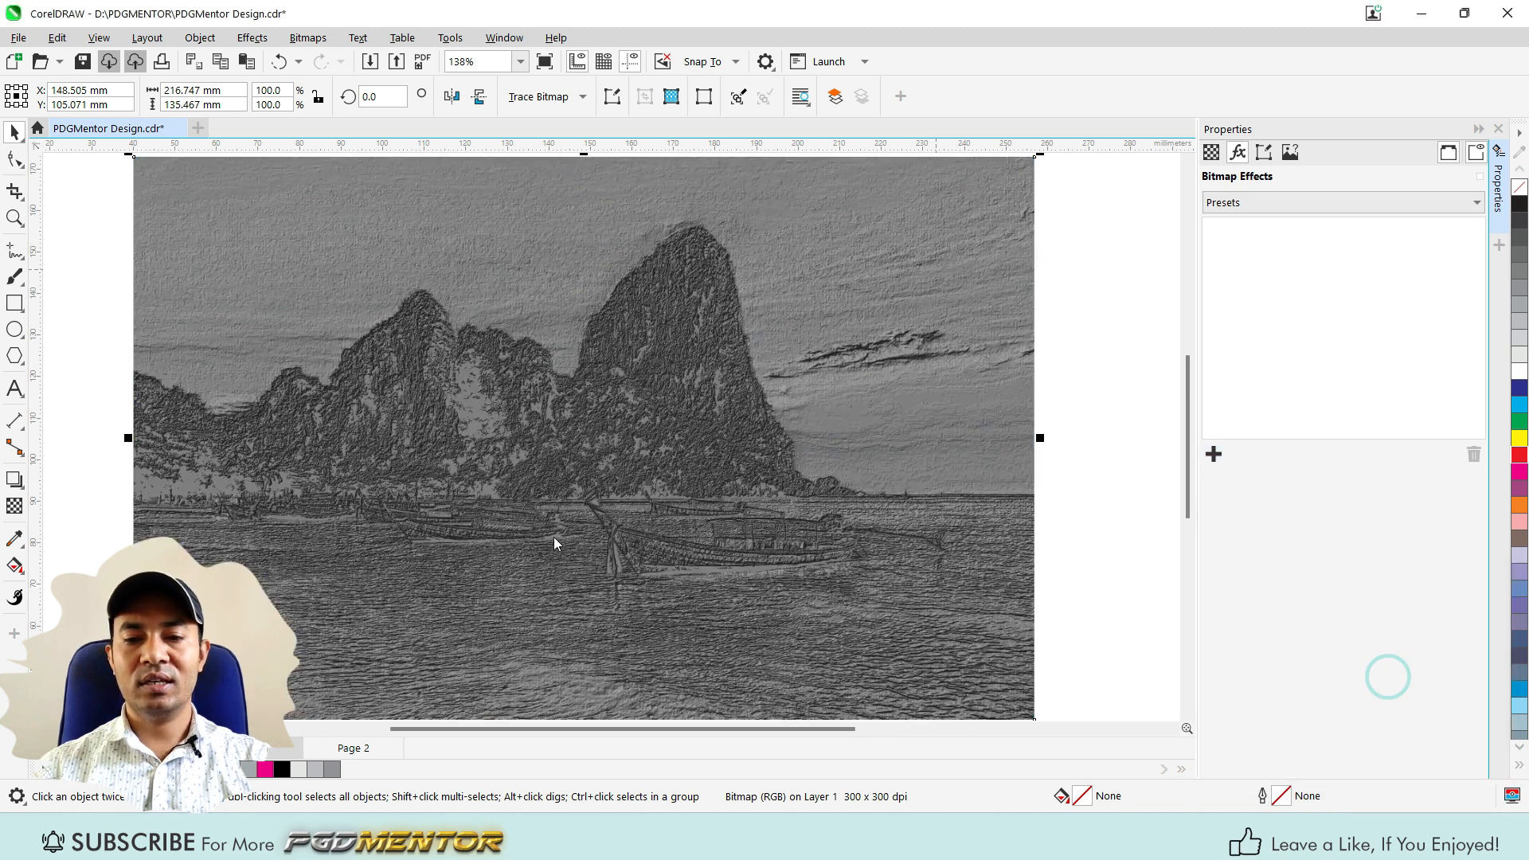
# - Examine how the Etching effect renders the cliffs, boats and water across the photo
pyautogui.scroll(-1, 543, 473)
pyautogui.scroll(-1, 542, 473)
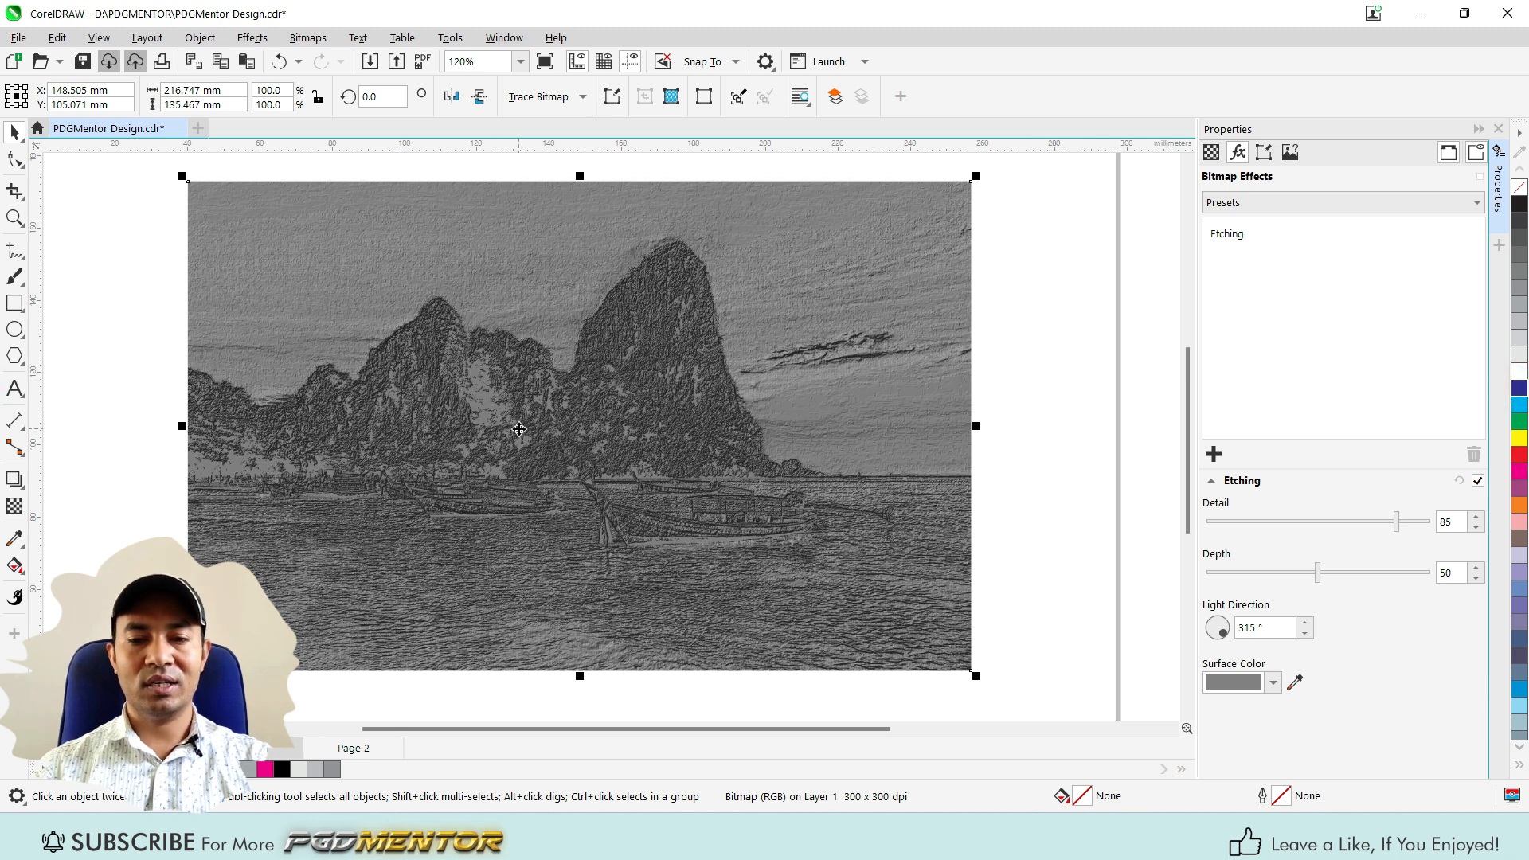
pyautogui.scroll(-1, 520, 442)
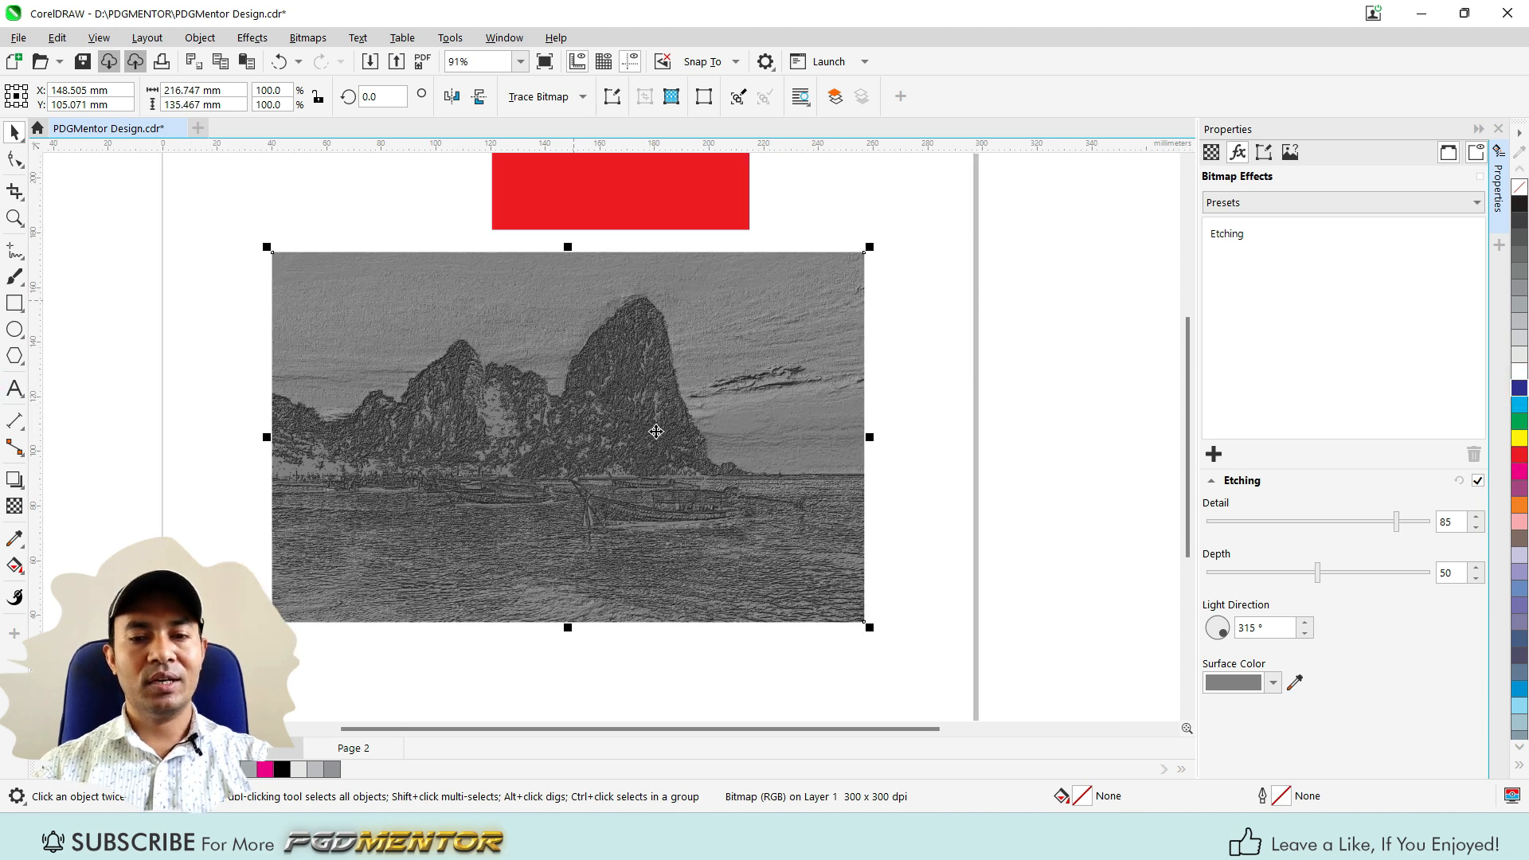
pyautogui.scroll(2, 659, 434)
pyautogui.scroll(-2, 666, 507)
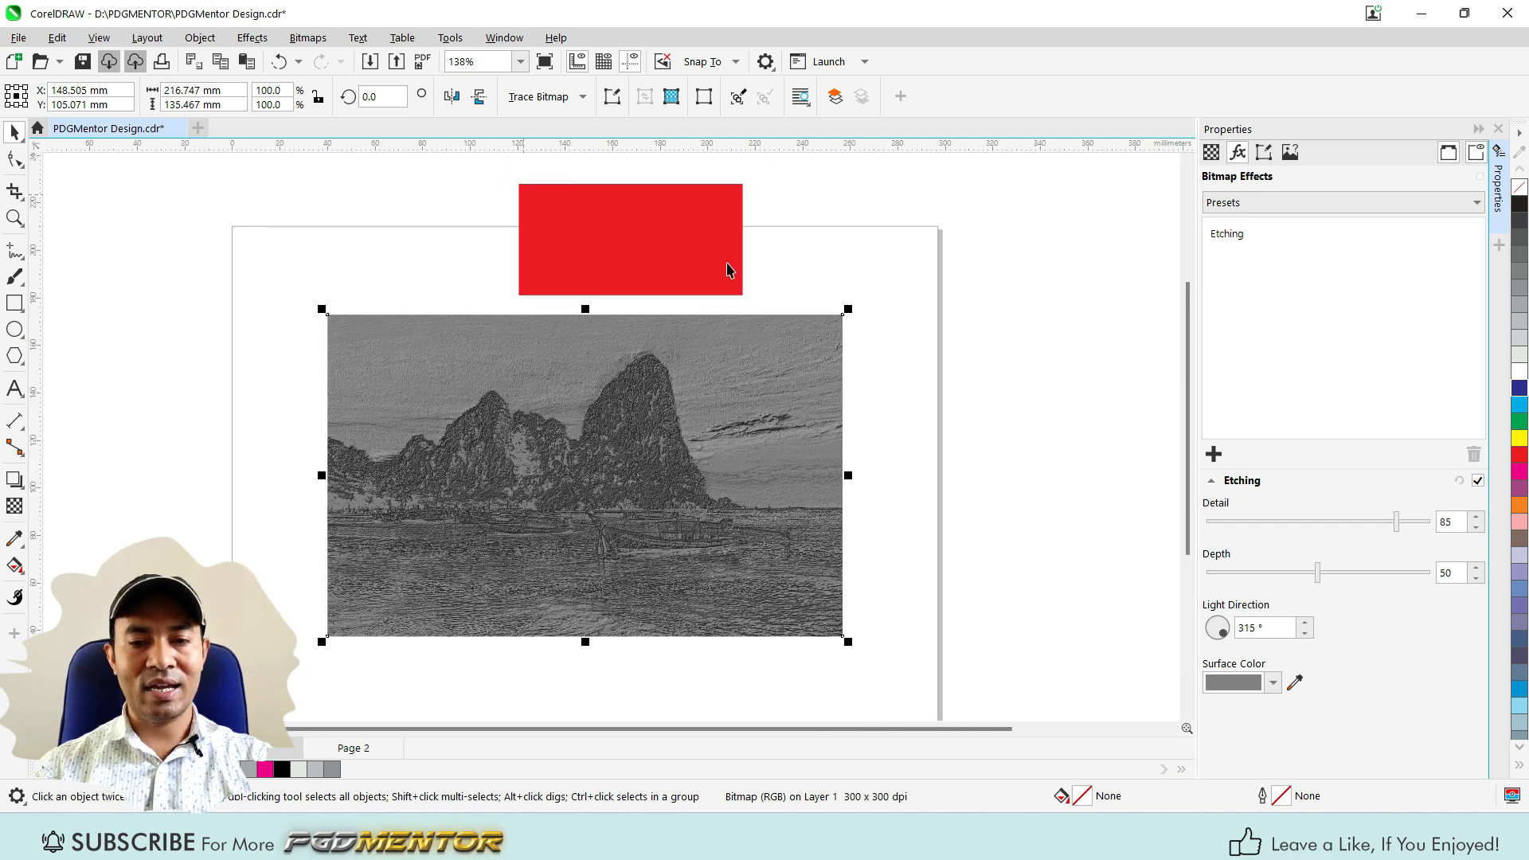
pyautogui.scroll(2, 650, 510)
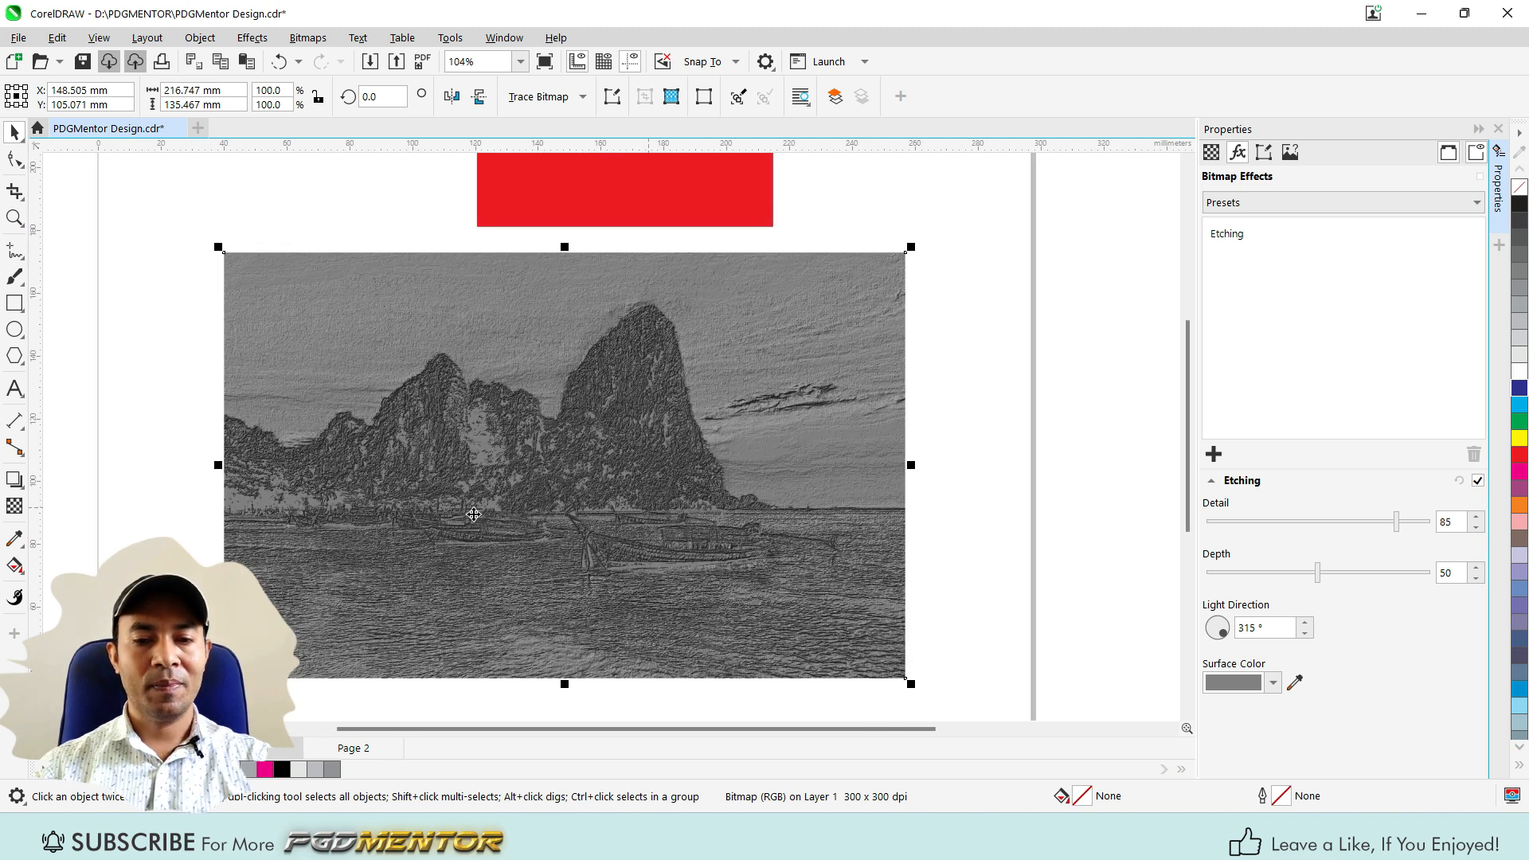
pyautogui.scroll(2, 597, 474)
pyautogui.scroll(-1, 590, 482)
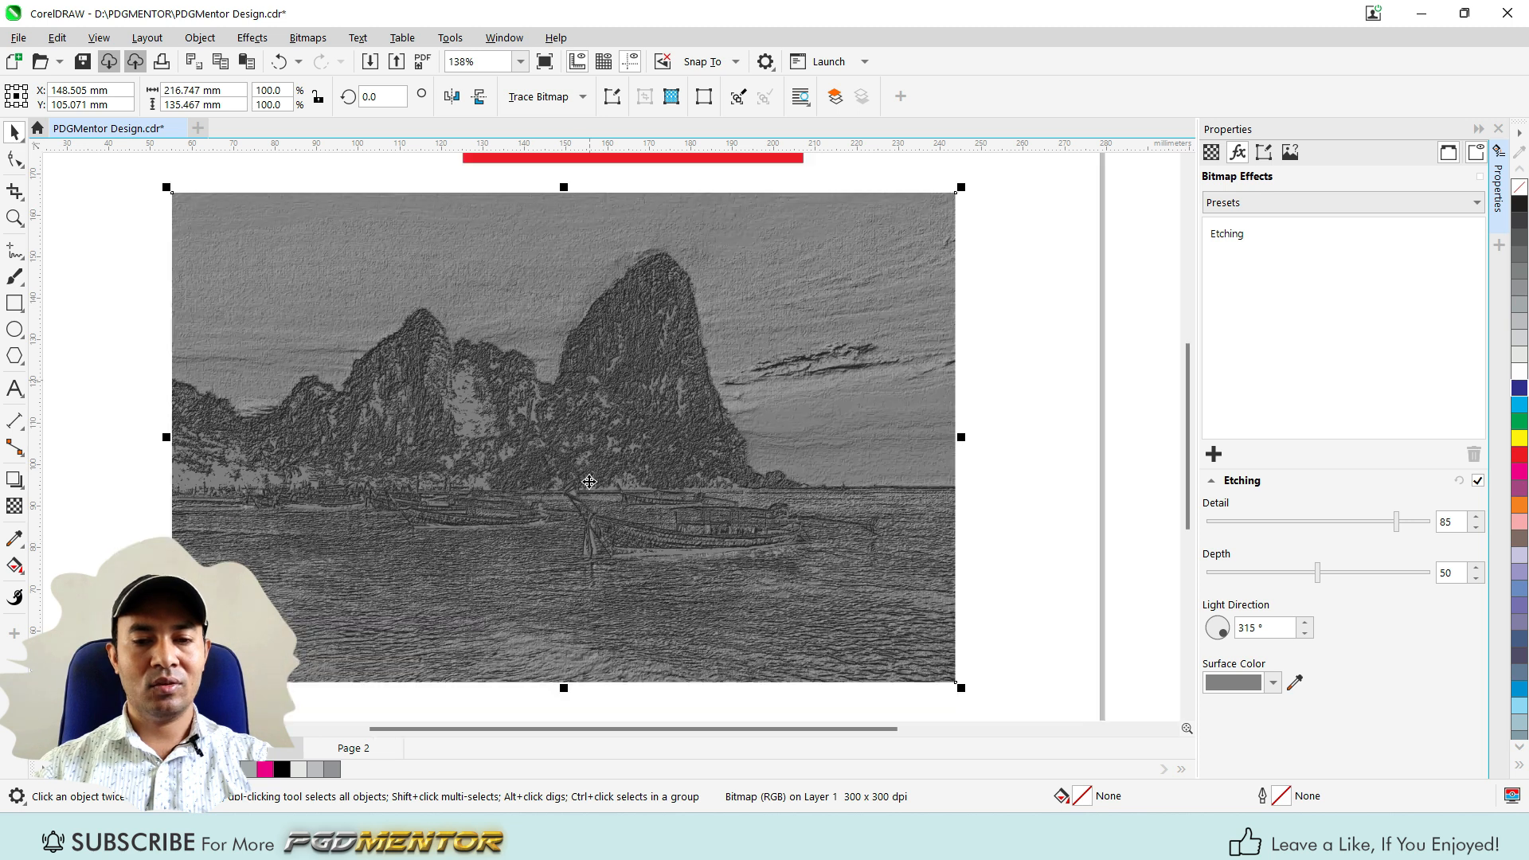
pyautogui.scroll(2, 589, 486)
pyautogui.scroll(-1, 478, 574)
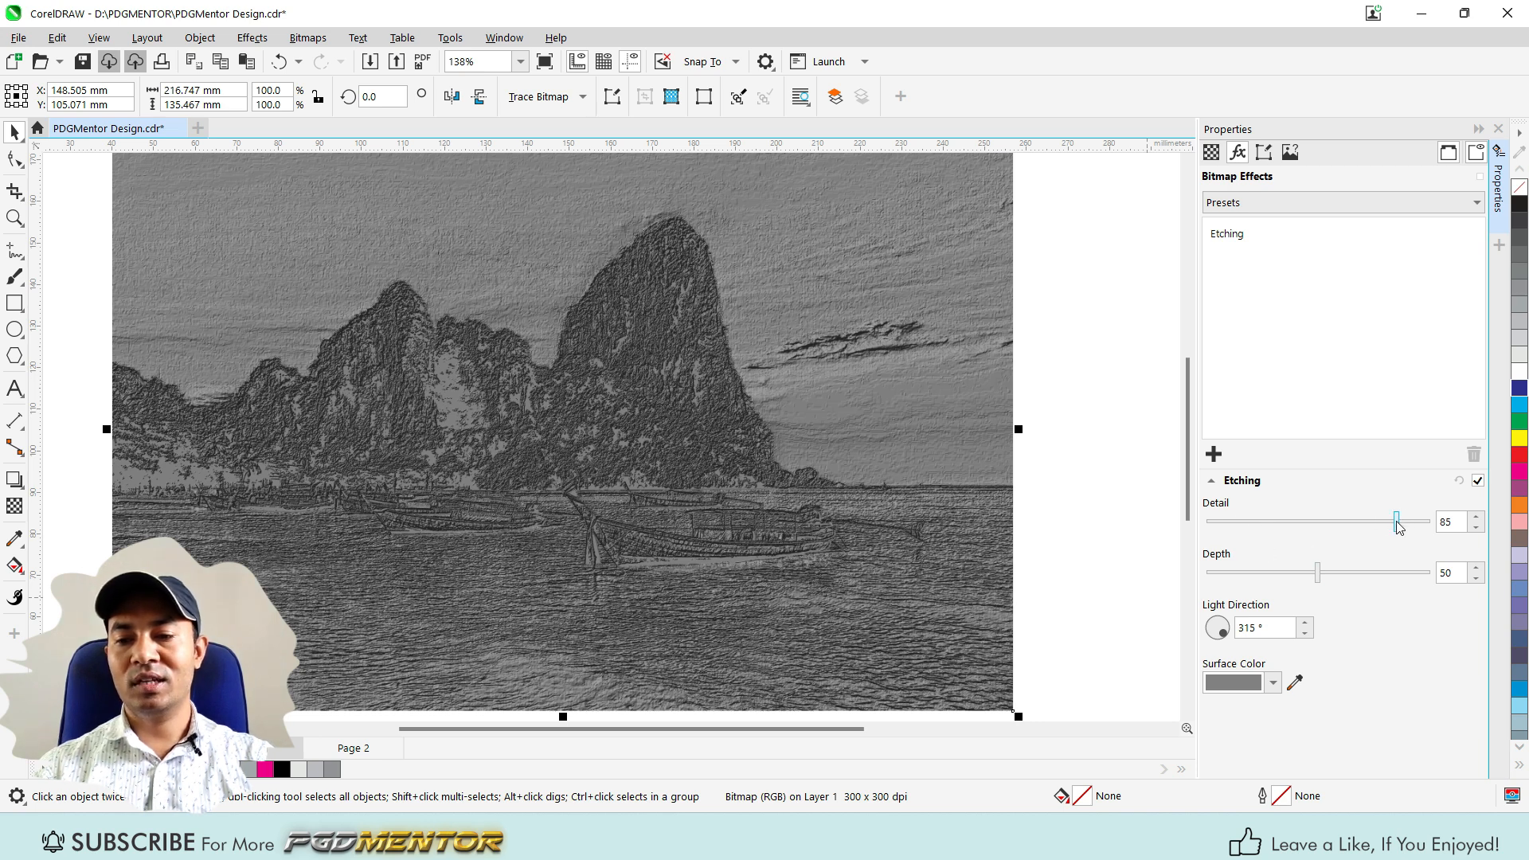
# - Set the Etching effect's detail to 71 and change its surface color to magenta with RGB values 219, 15, 219
pyautogui.moveTo(1397, 527)
pyautogui.mouseDown()
pyautogui.moveTo(1260, 536)
pyautogui.moveTo(1396, 533)
pyautogui.moveTo(1369, 535)
pyautogui.mouseUp()
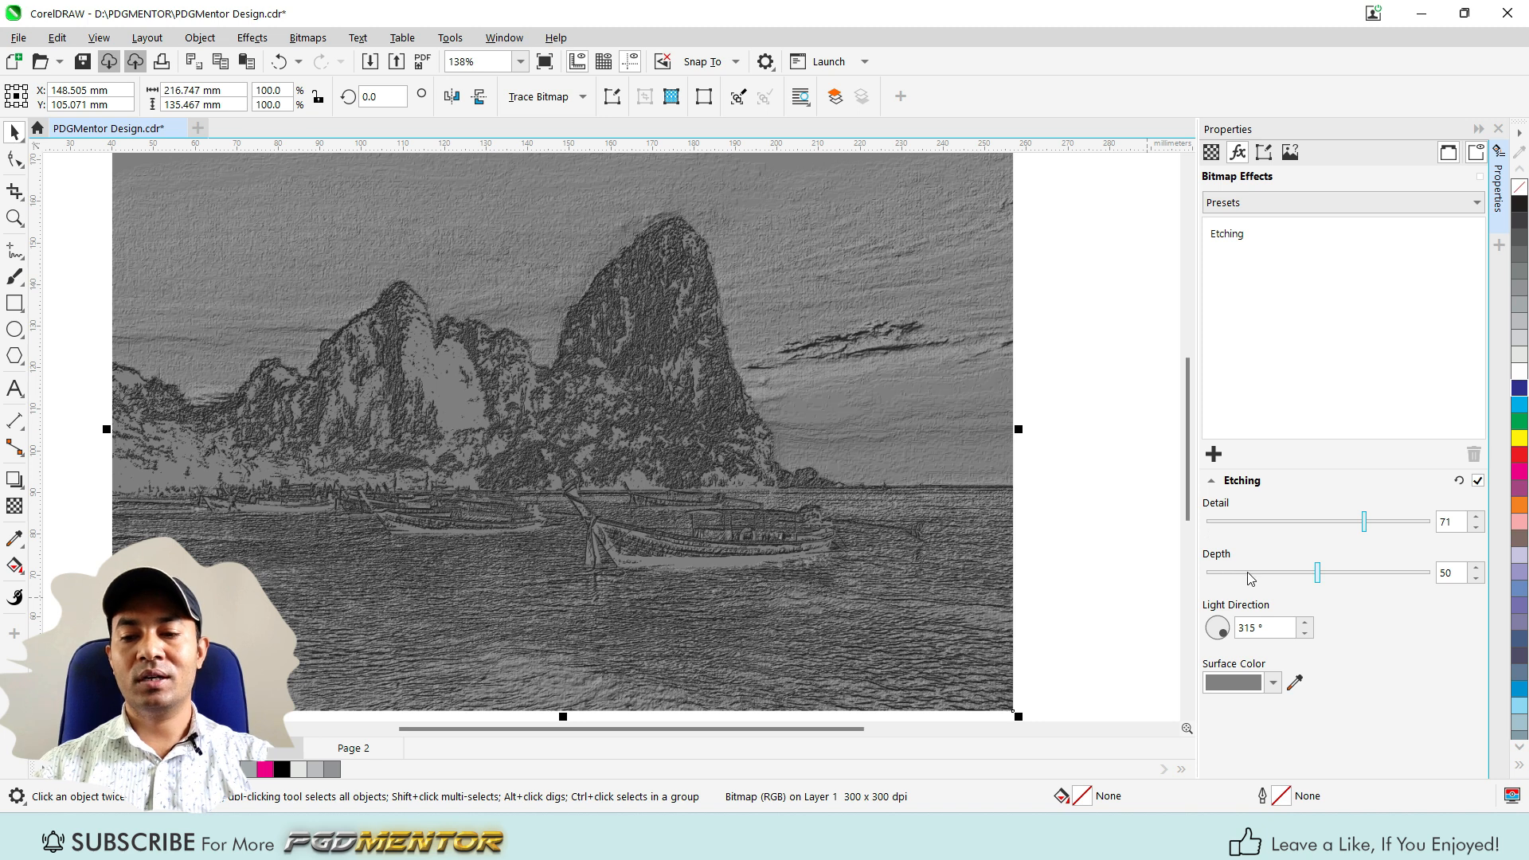
pyautogui.moveTo(1318, 575)
pyautogui.mouseDown()
pyautogui.moveTo(1387, 577)
pyautogui.moveTo(1302, 575)
pyautogui.moveTo(1318, 590)
pyautogui.mouseUp()
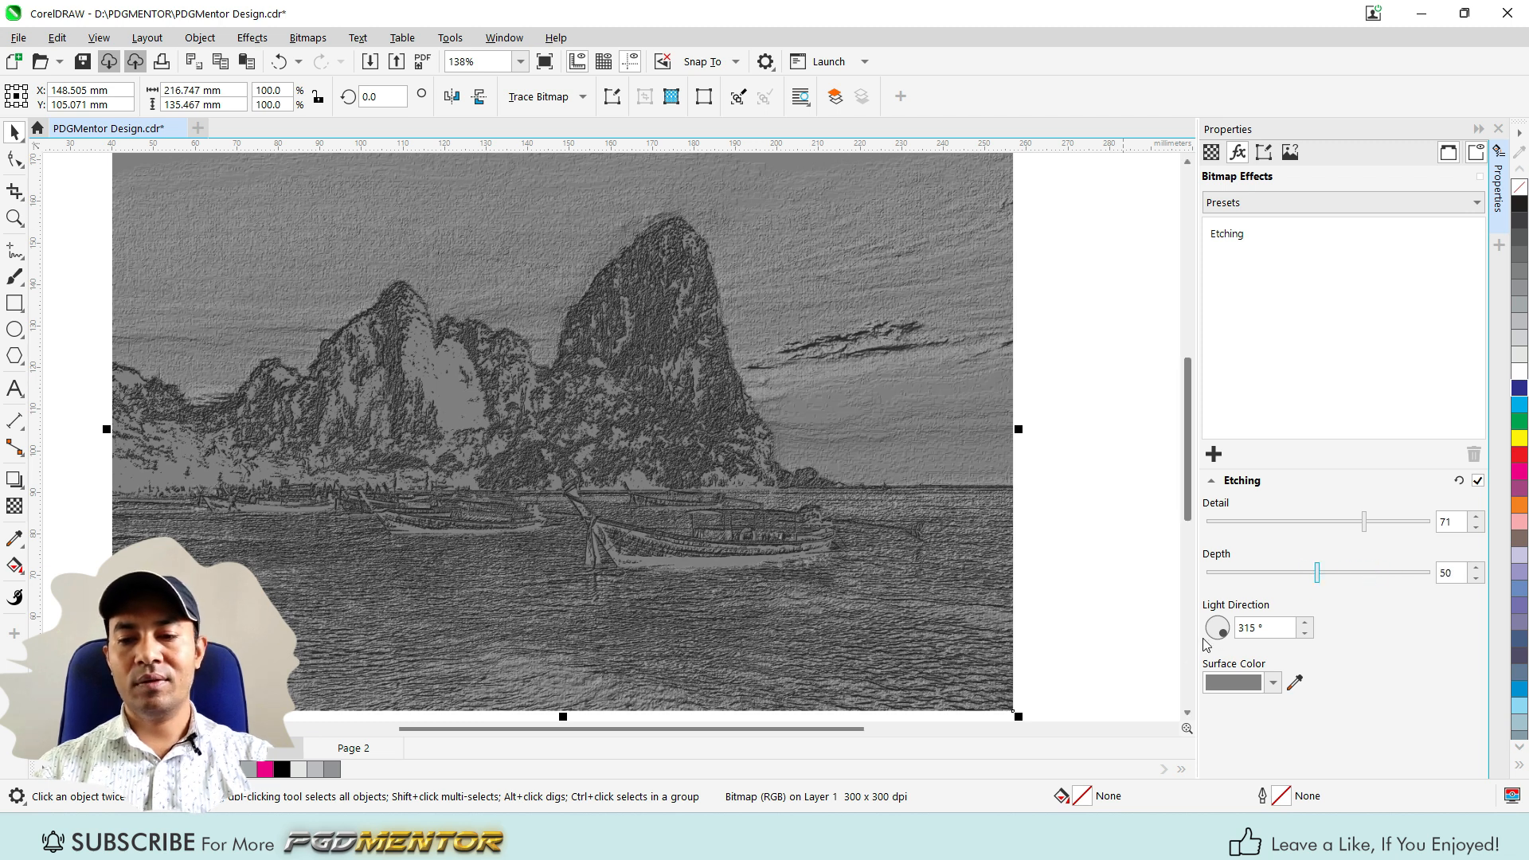
pyautogui.click(1251, 688)
pyautogui.moveTo(1310, 495); pyautogui.dragTo(1320, 473)
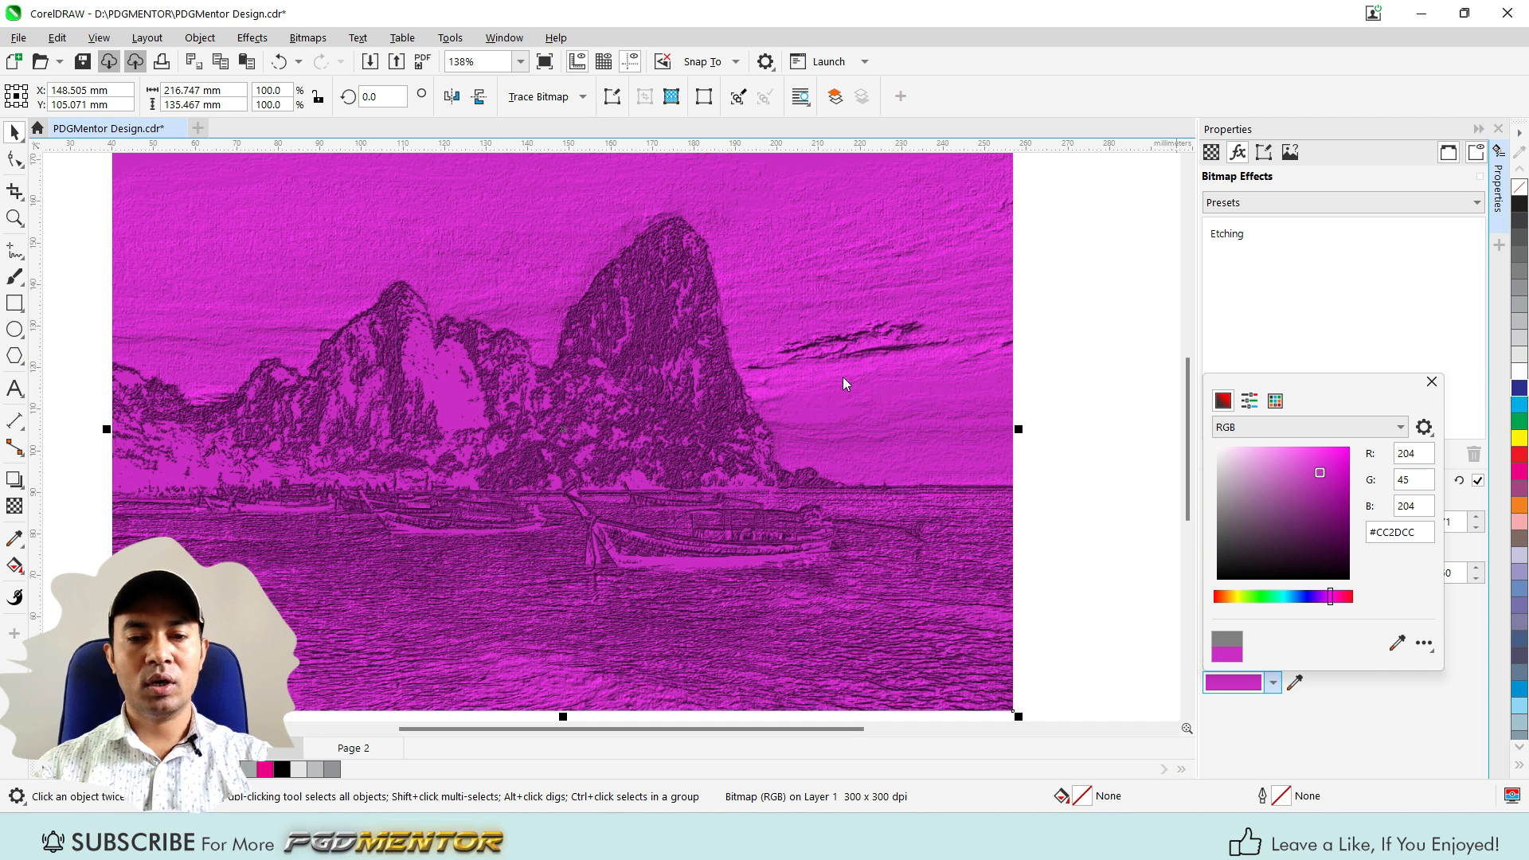
pyautogui.moveTo(1321, 468); pyautogui.dragTo(1340, 465)
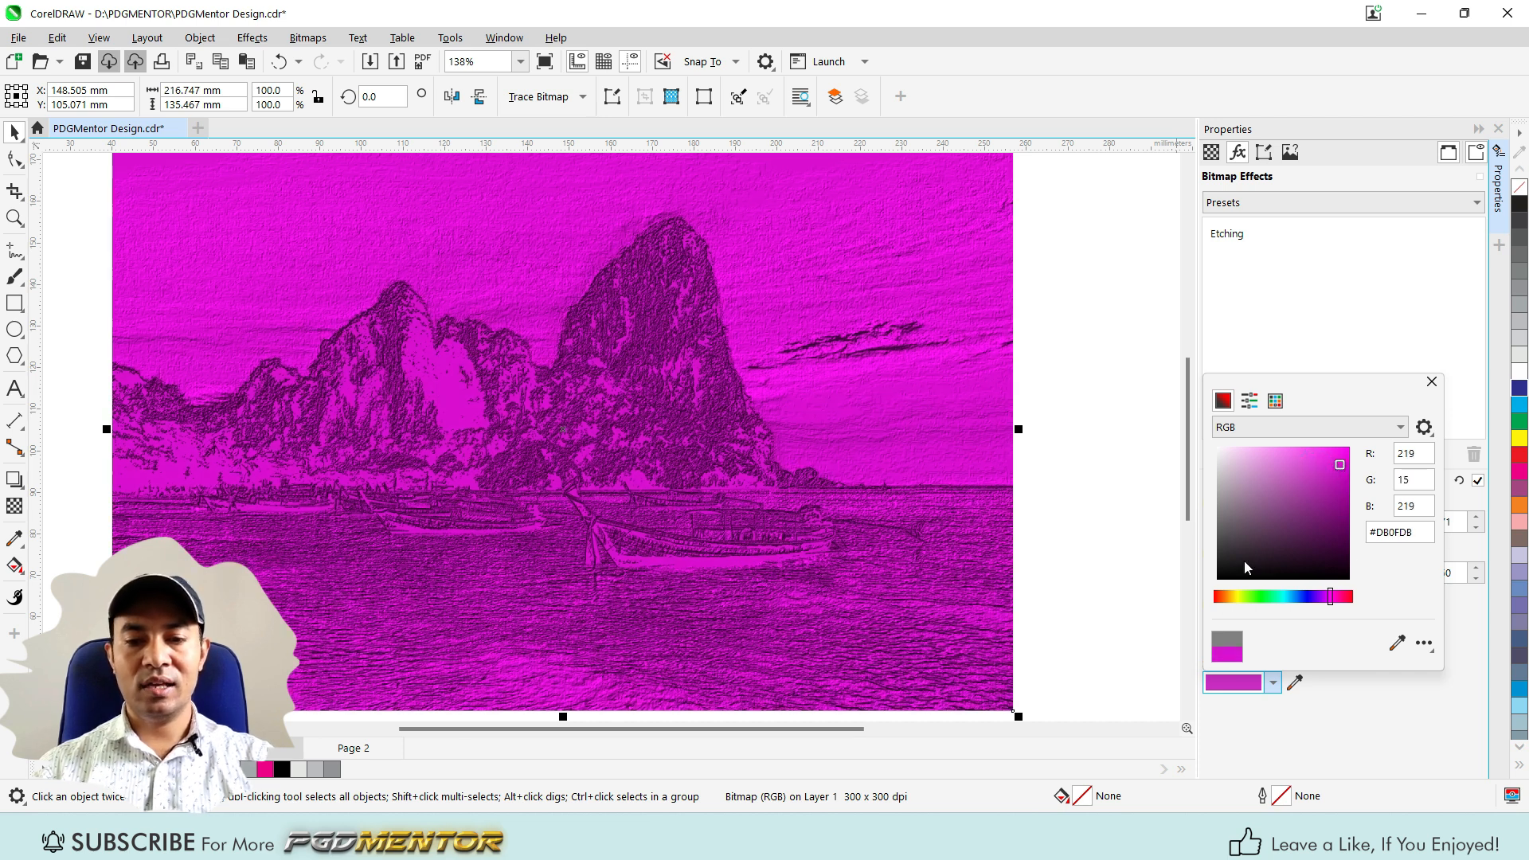
pyautogui.click(1444, 371)
# - Delete the Etching effect from the photo and apply the Plastic texture effect instead
pyautogui.click(1478, 482)
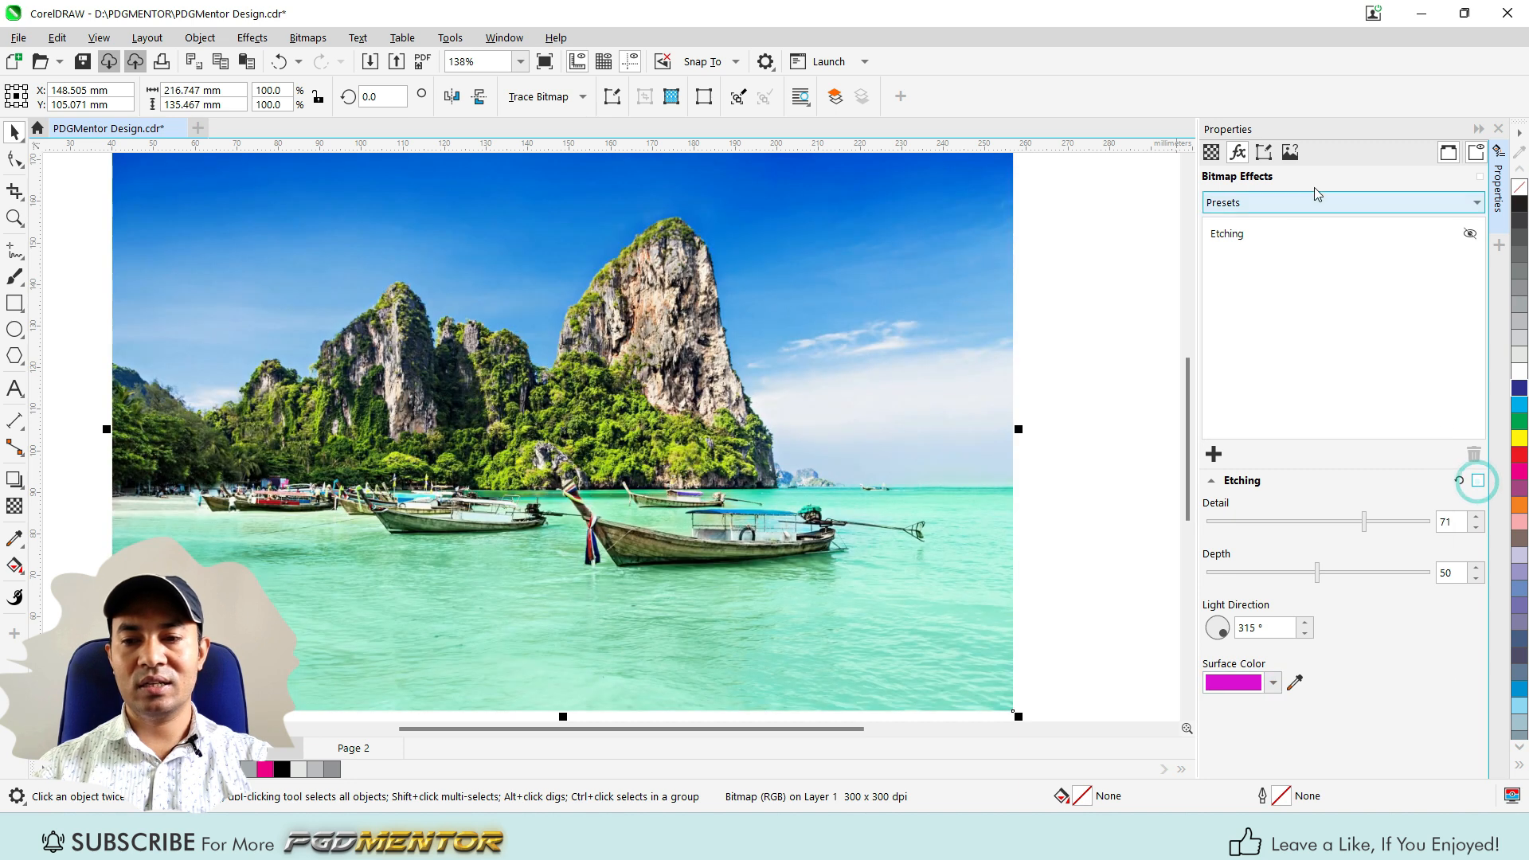
pyautogui.click(1214, 454)
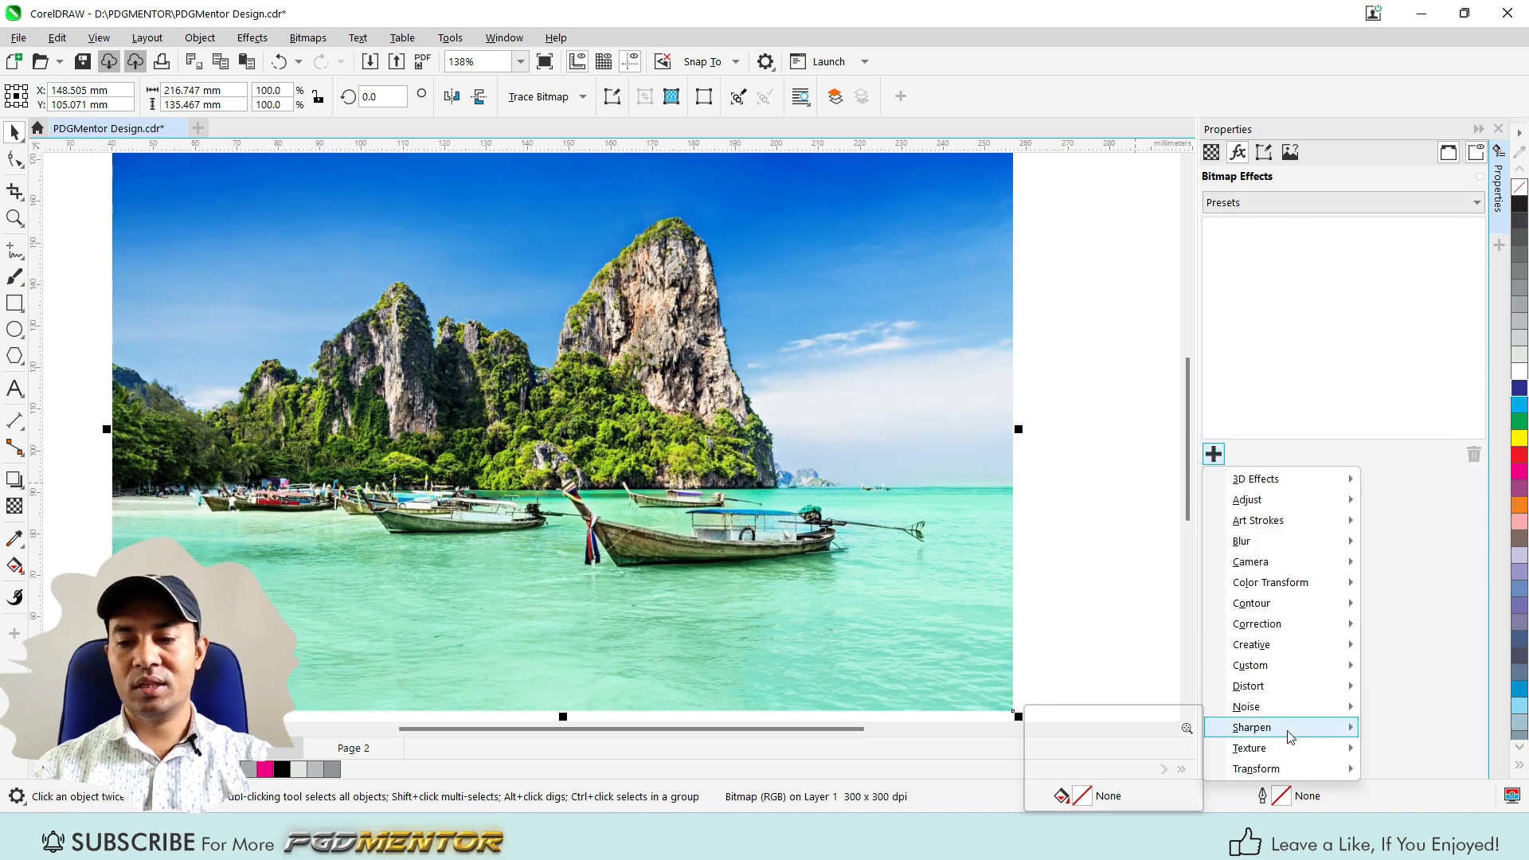
pyautogui.moveTo(1292, 749)
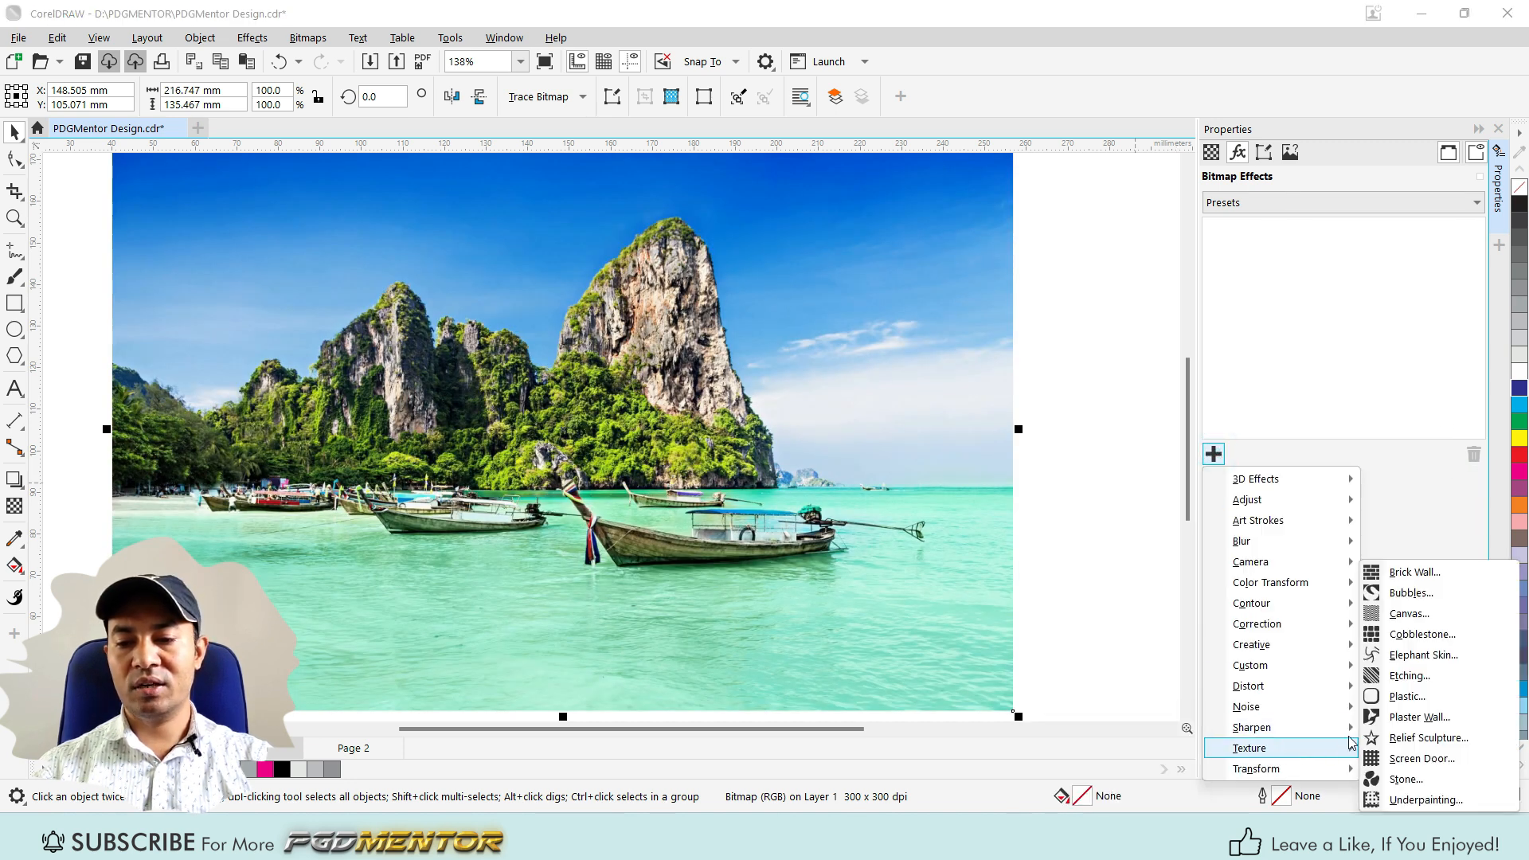
pyautogui.click(1402, 697)
# - Examine the Plastic effect's relief on the photo's cliffs, boats and water, both up close and as a whole
pyautogui.scroll(3, 678, 413)
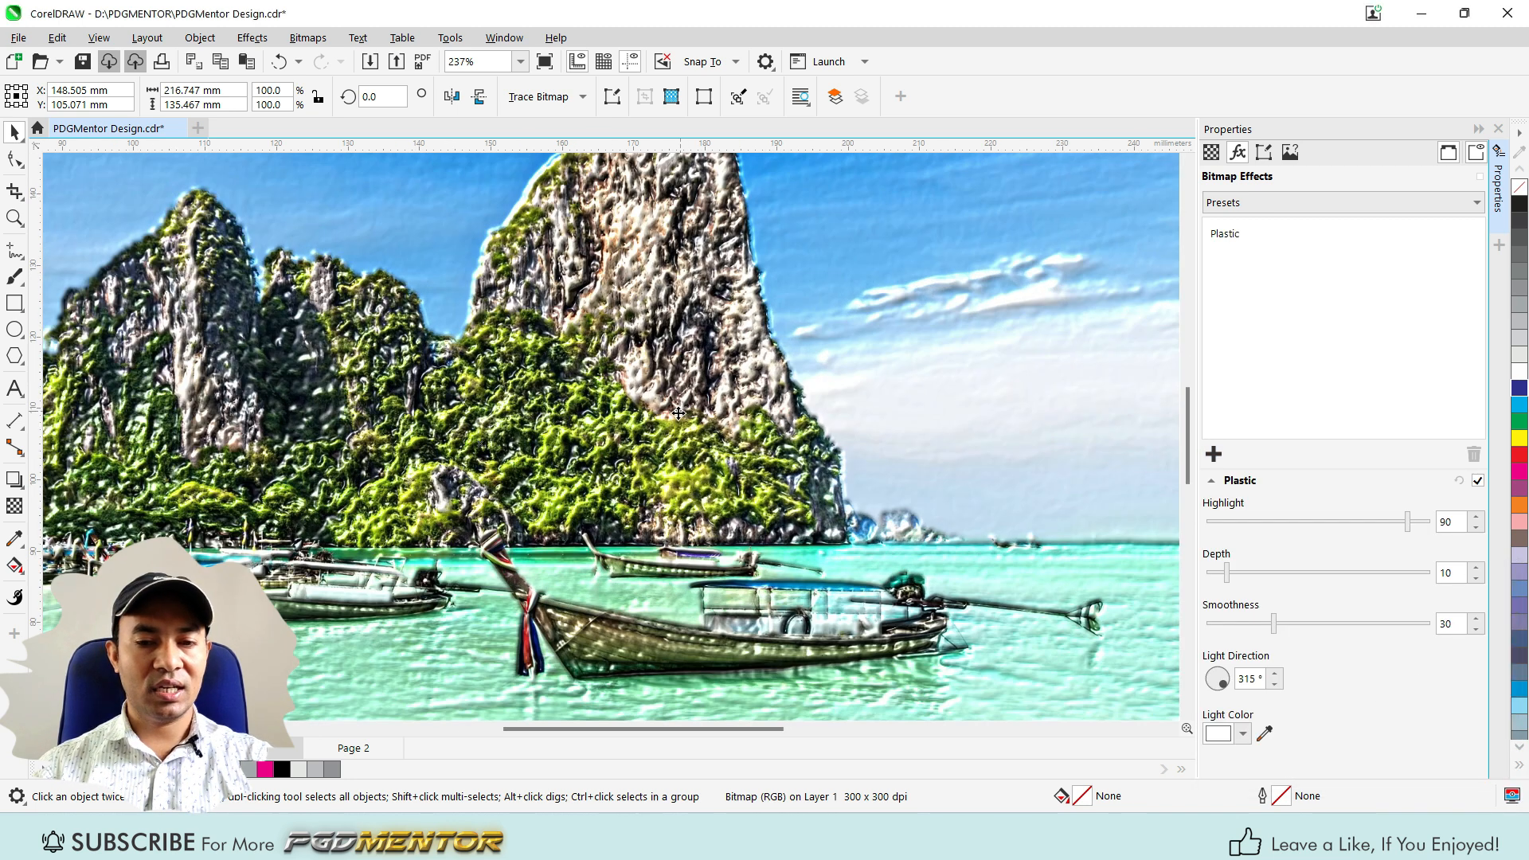
pyautogui.scroll(-2, 678, 413)
pyautogui.scroll(2, 557, 470)
pyautogui.scroll(-2, 542, 484)
pyautogui.scroll(1, 548, 474)
pyautogui.scroll(-1, 625, 439)
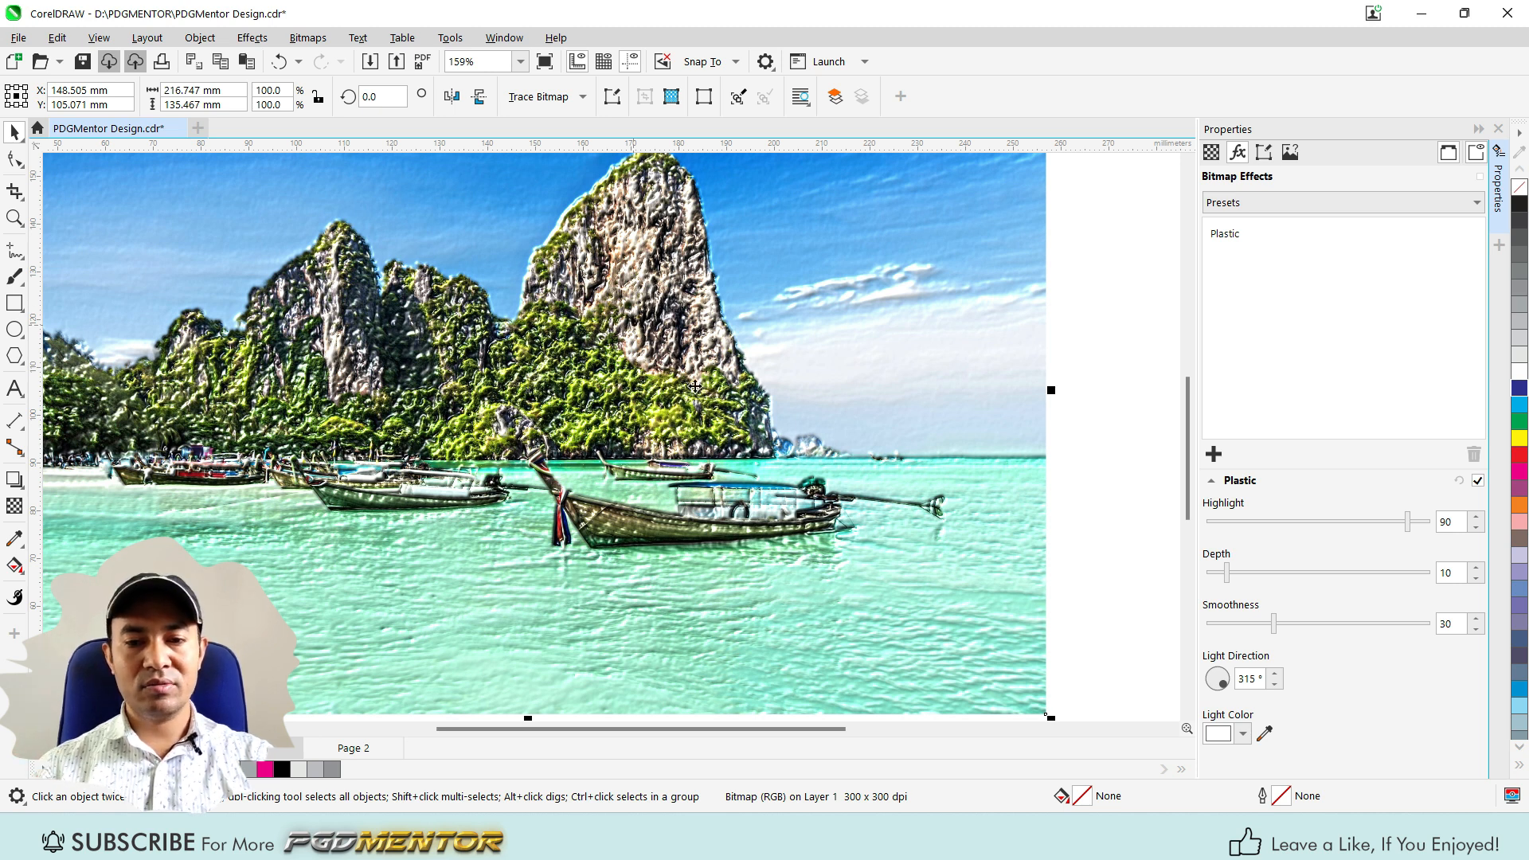
pyautogui.scroll(4, 694, 386)
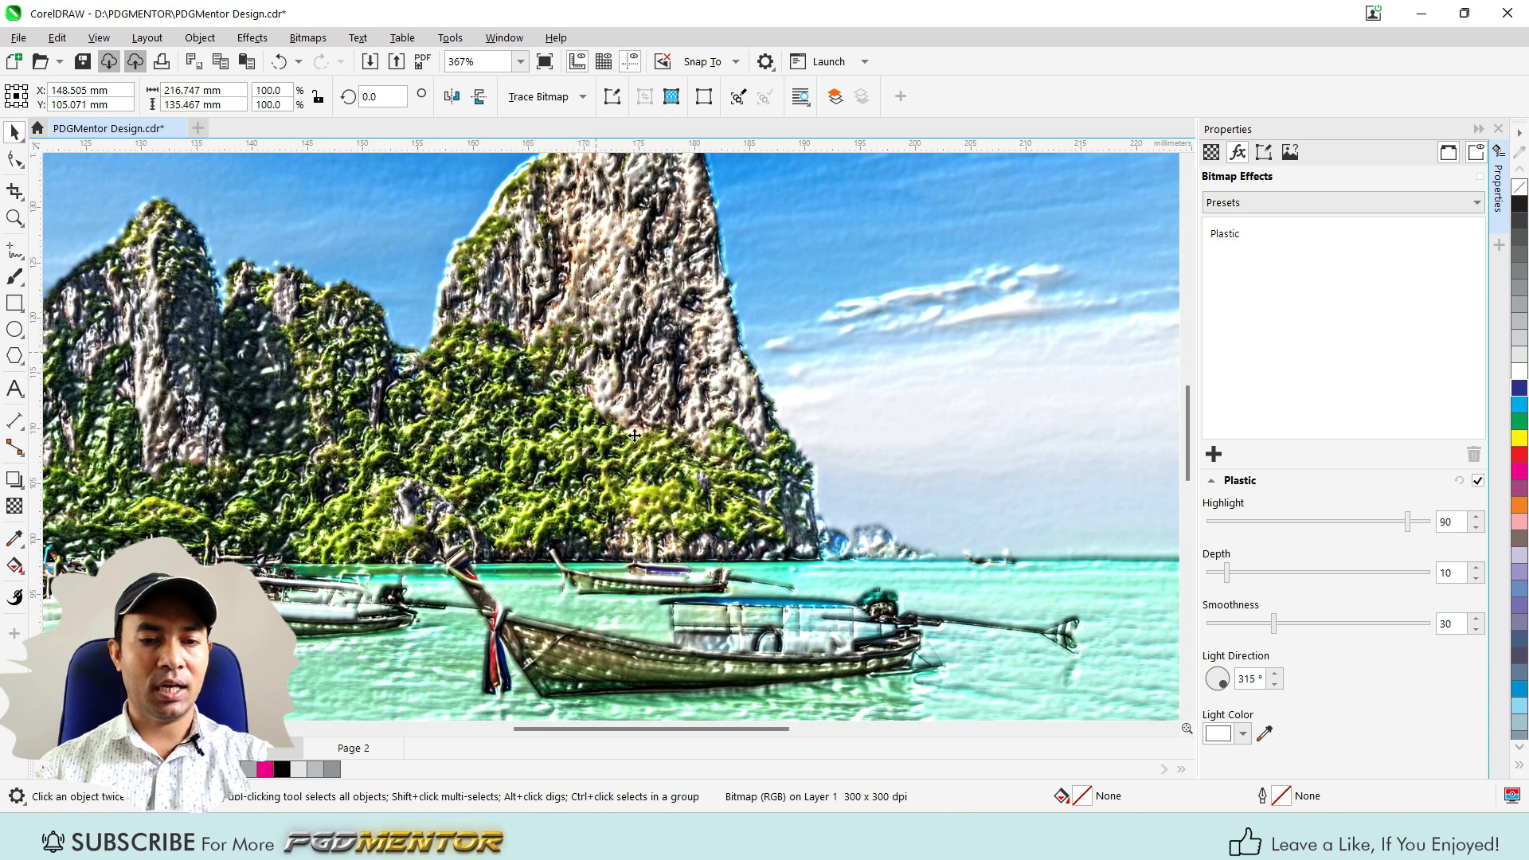
pyautogui.scroll(-5, 634, 435)
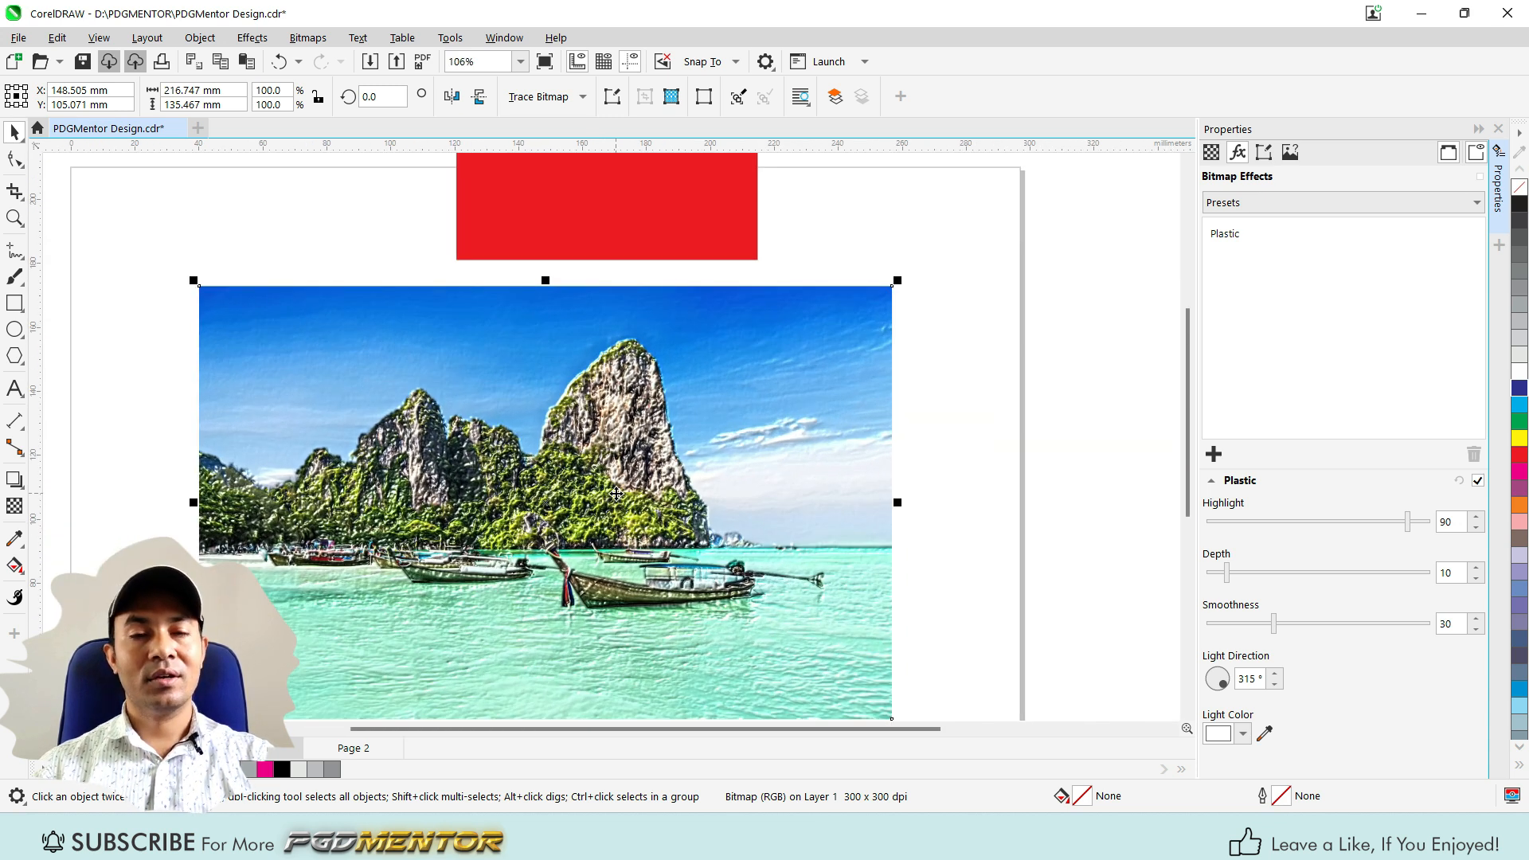
pyautogui.scroll(-2, 616, 494)
pyautogui.scroll(3, 389, 338)
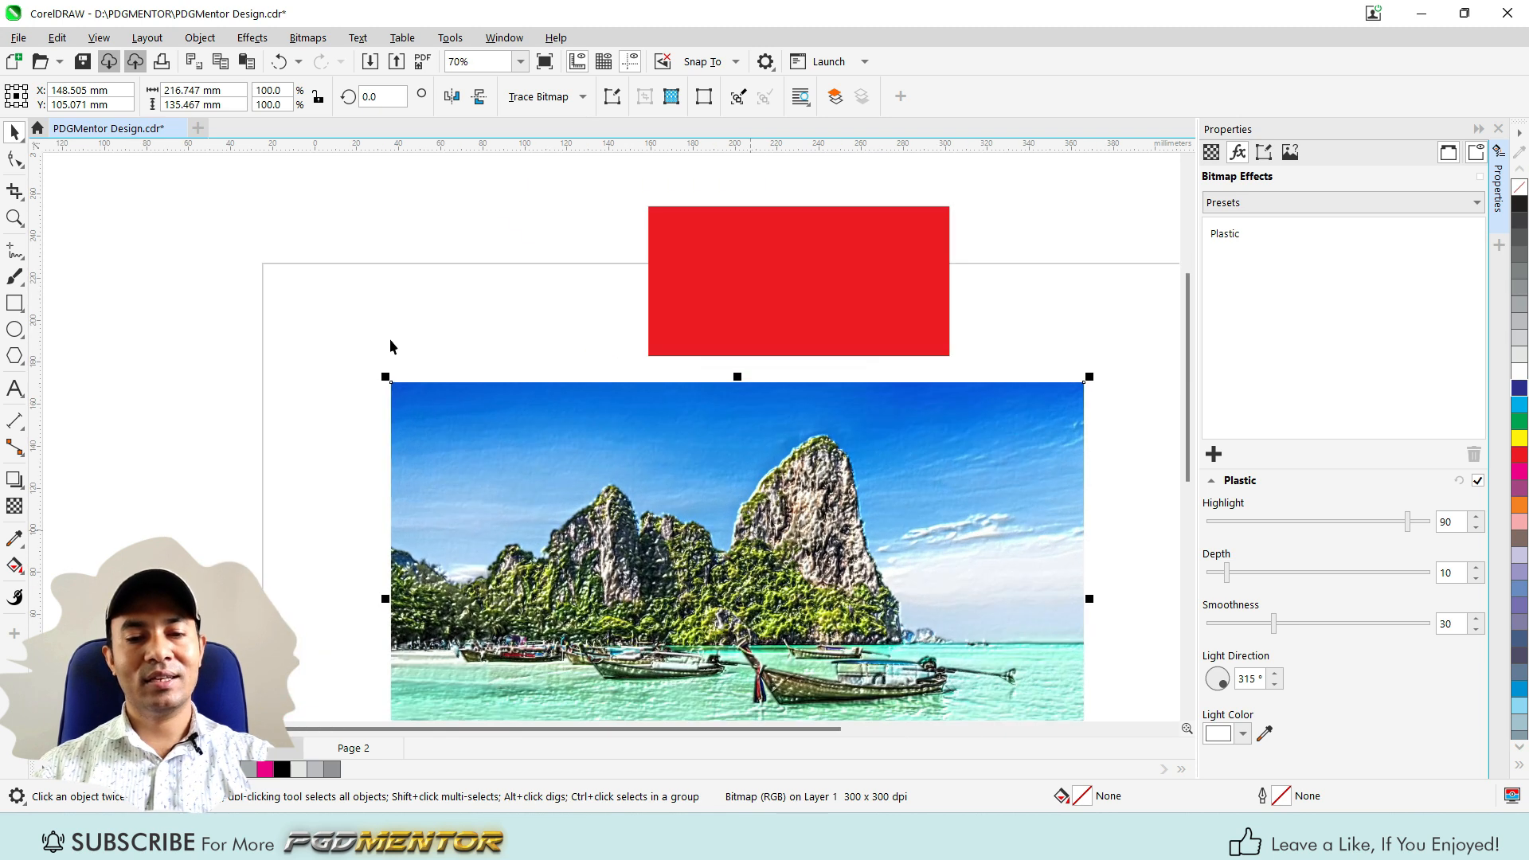
# - Add the text "PLASTIC" in the empty area above the photo's upper-left corner and select it as an object
pyautogui.scroll(1, 363, 352)
pyautogui.scroll(6, 669, 225)
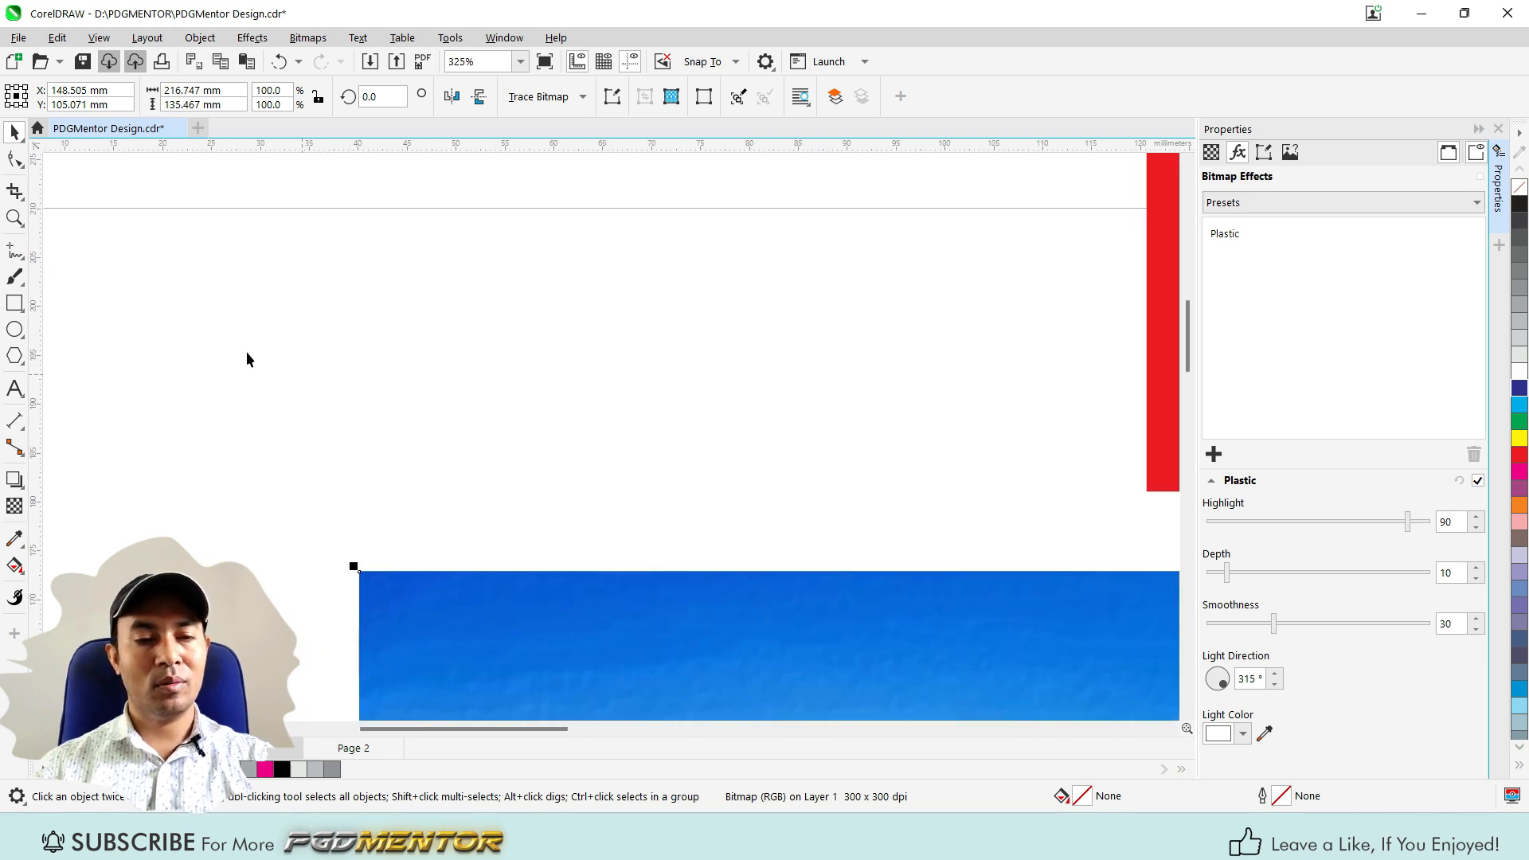
pyautogui.click(15, 389)
pyautogui.click(422, 406)
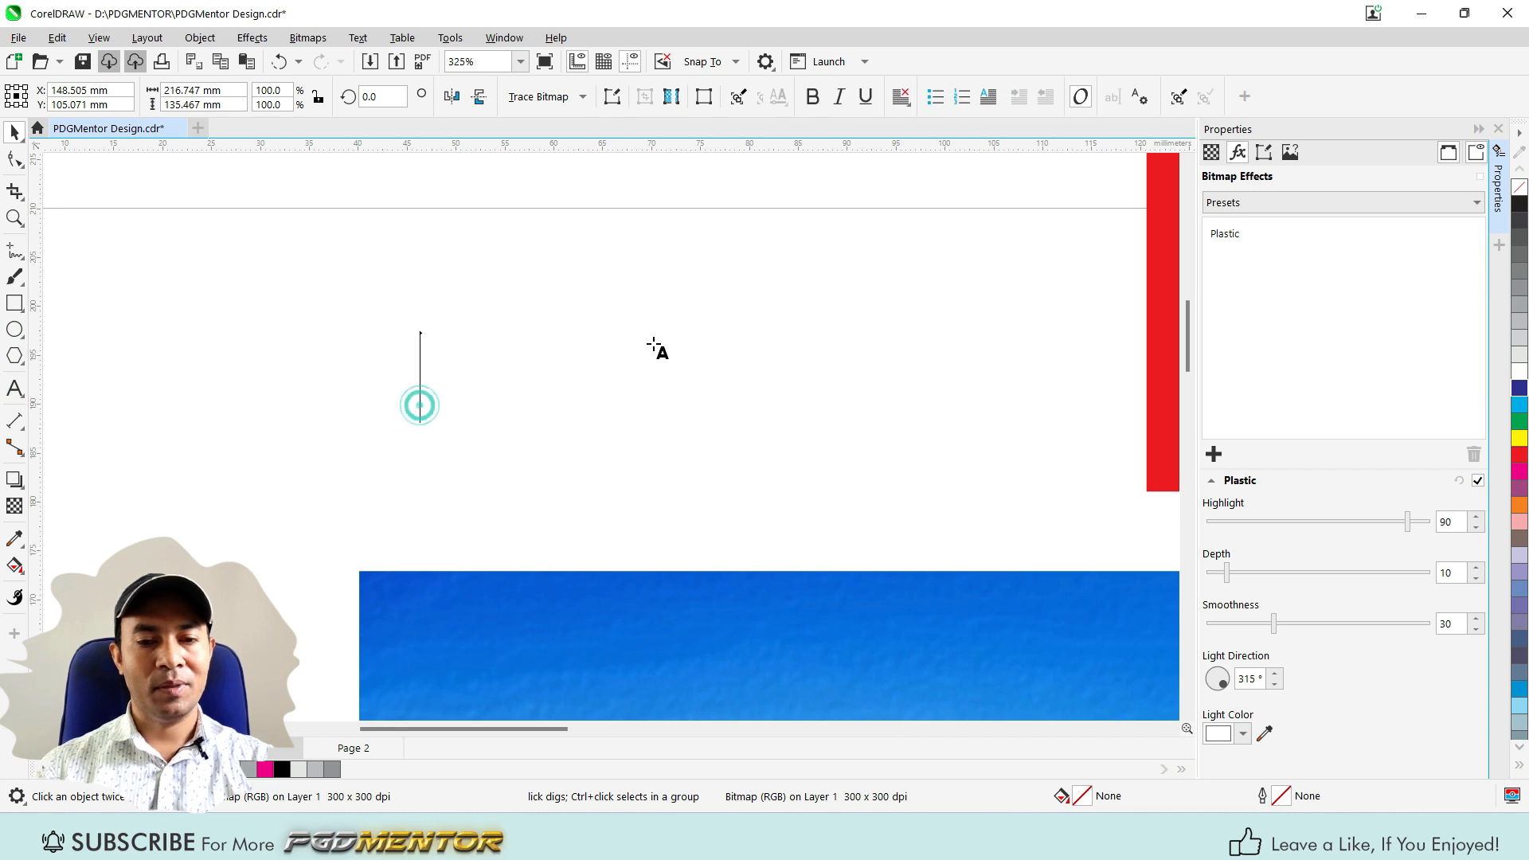
pyautogui.write('24')
pyautogui.press('Return')
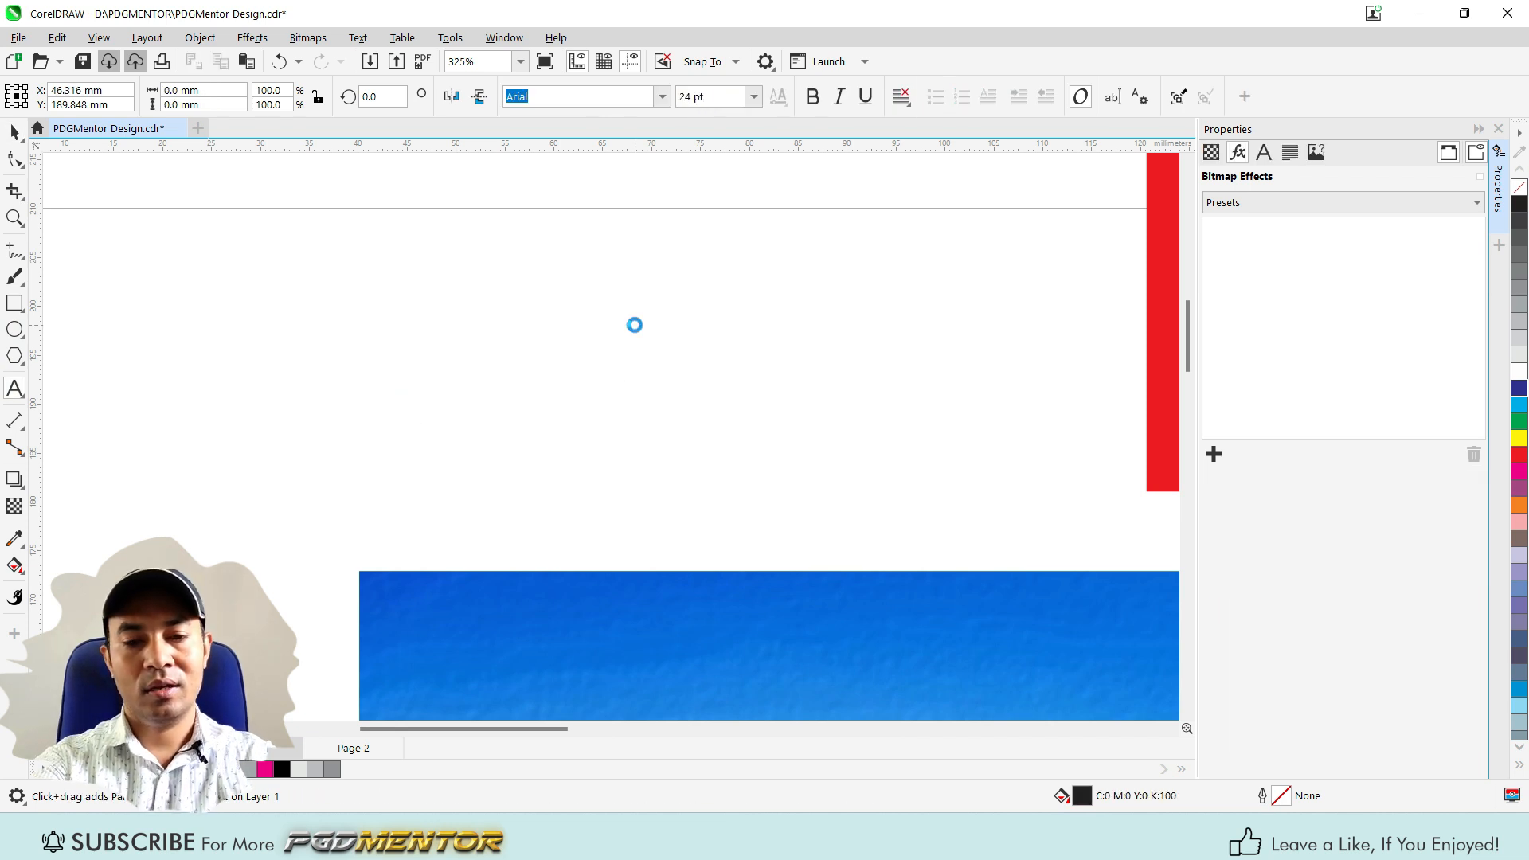
pyautogui.write('PLASTIC')
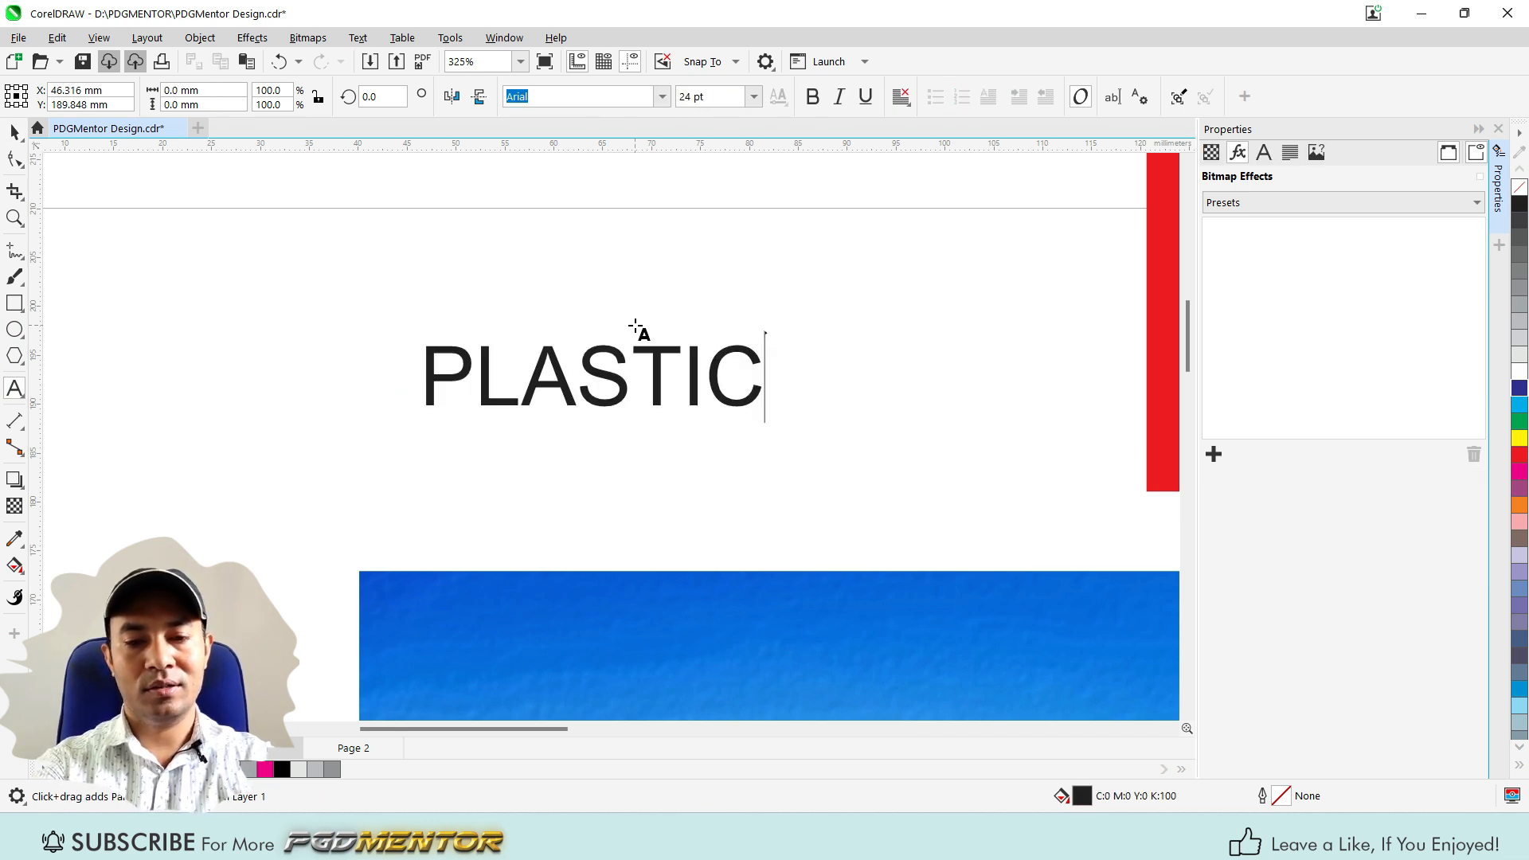
pyautogui.press('Escape')
pyautogui.hotkey('ctrl', 'space')
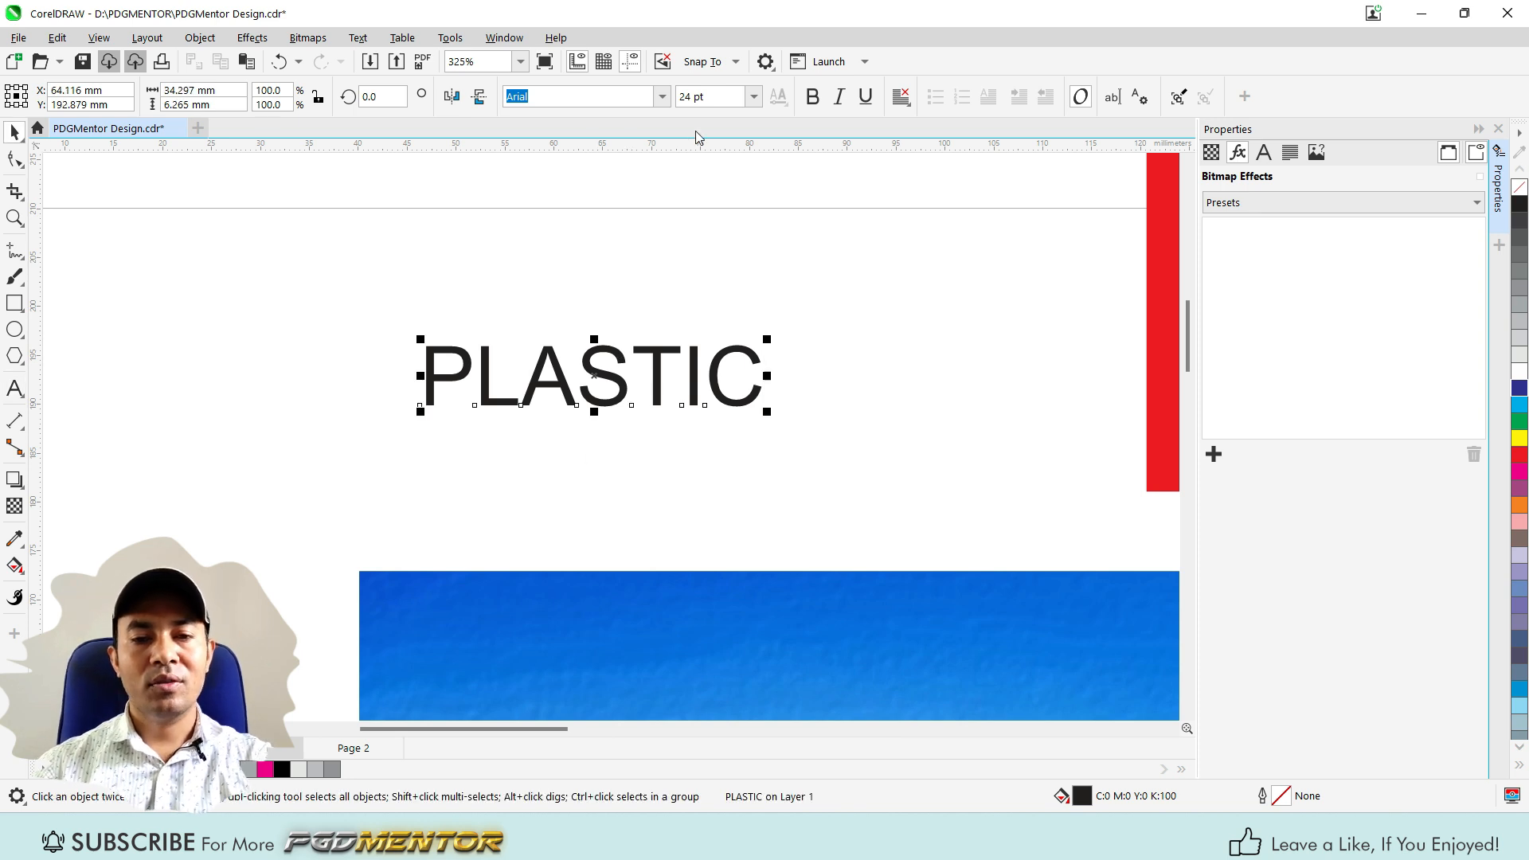
# - Change the font of the "PLASTIC" text to Arial Black
pyautogui.click(660, 97)
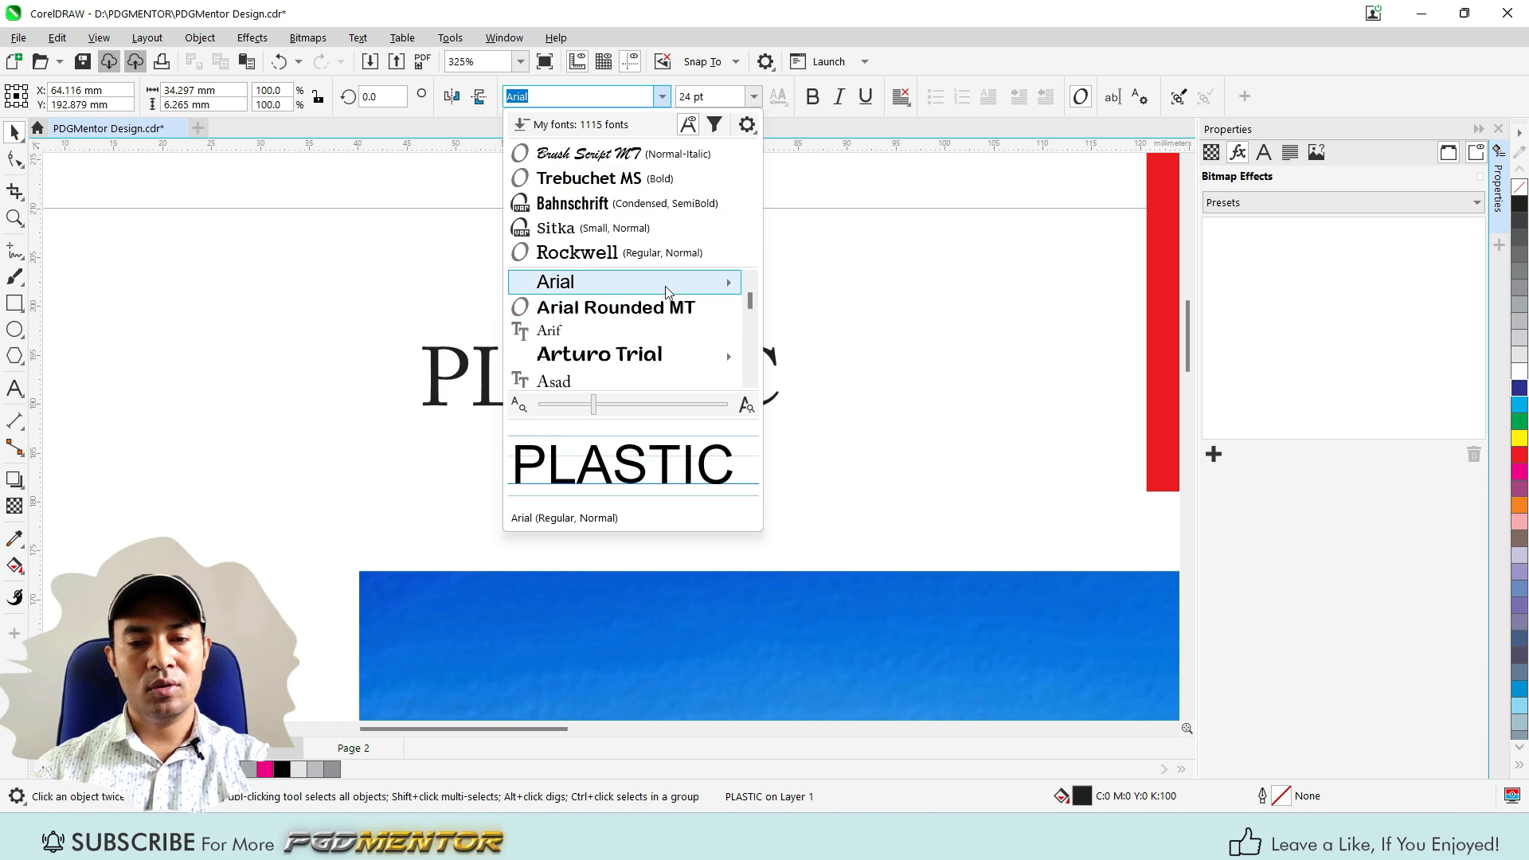
pyautogui.moveTo(720, 283)
pyautogui.click(837, 483)
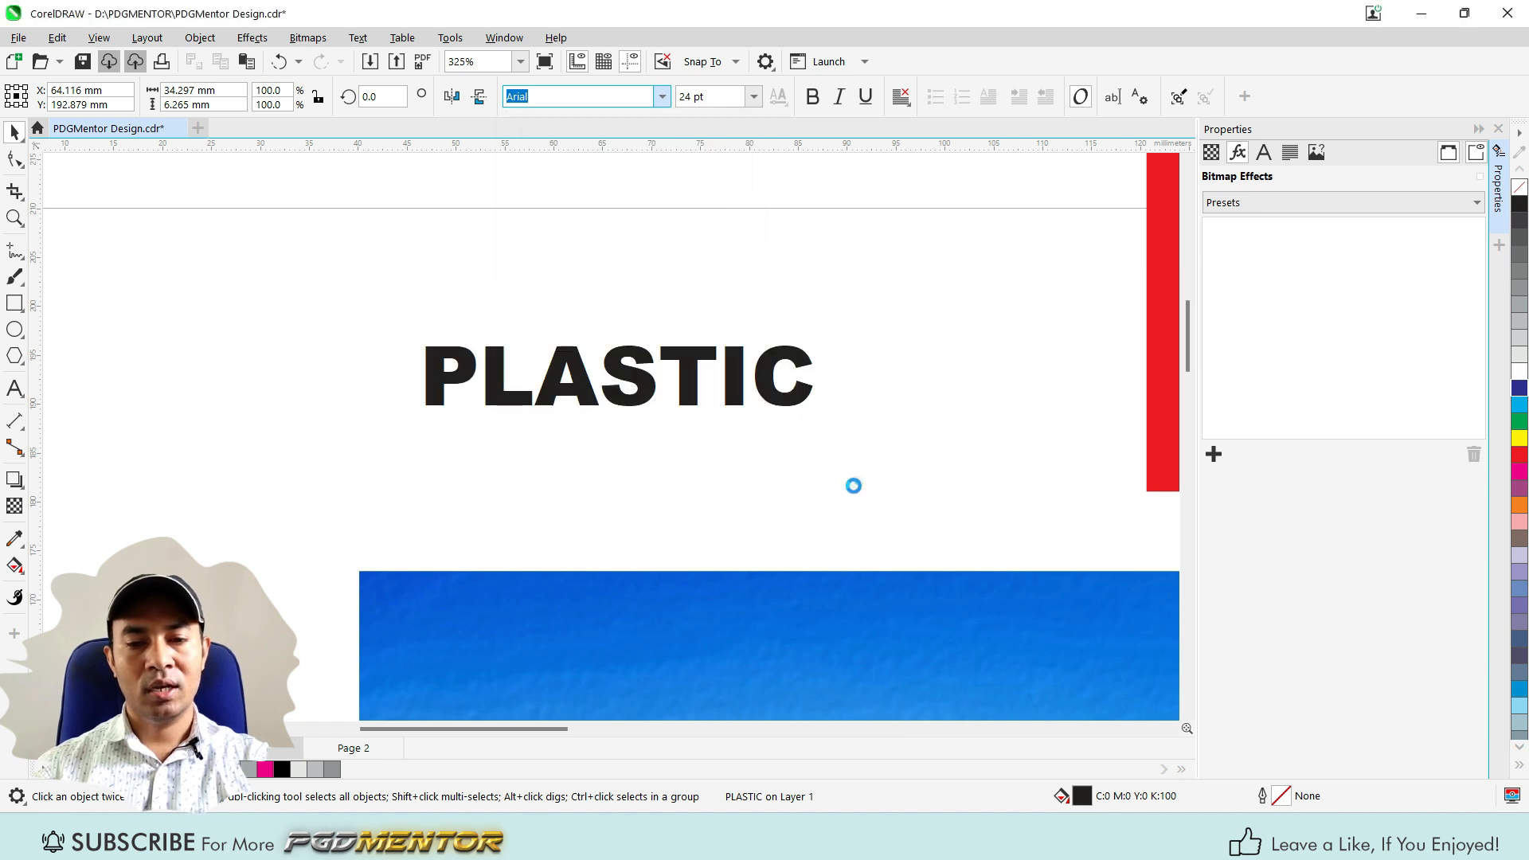
# - Apply the Plastic texture effect to the "PLASTIC" text
pyautogui.scroll(1, 642, 361)
pyautogui.scroll(3, 641, 361)
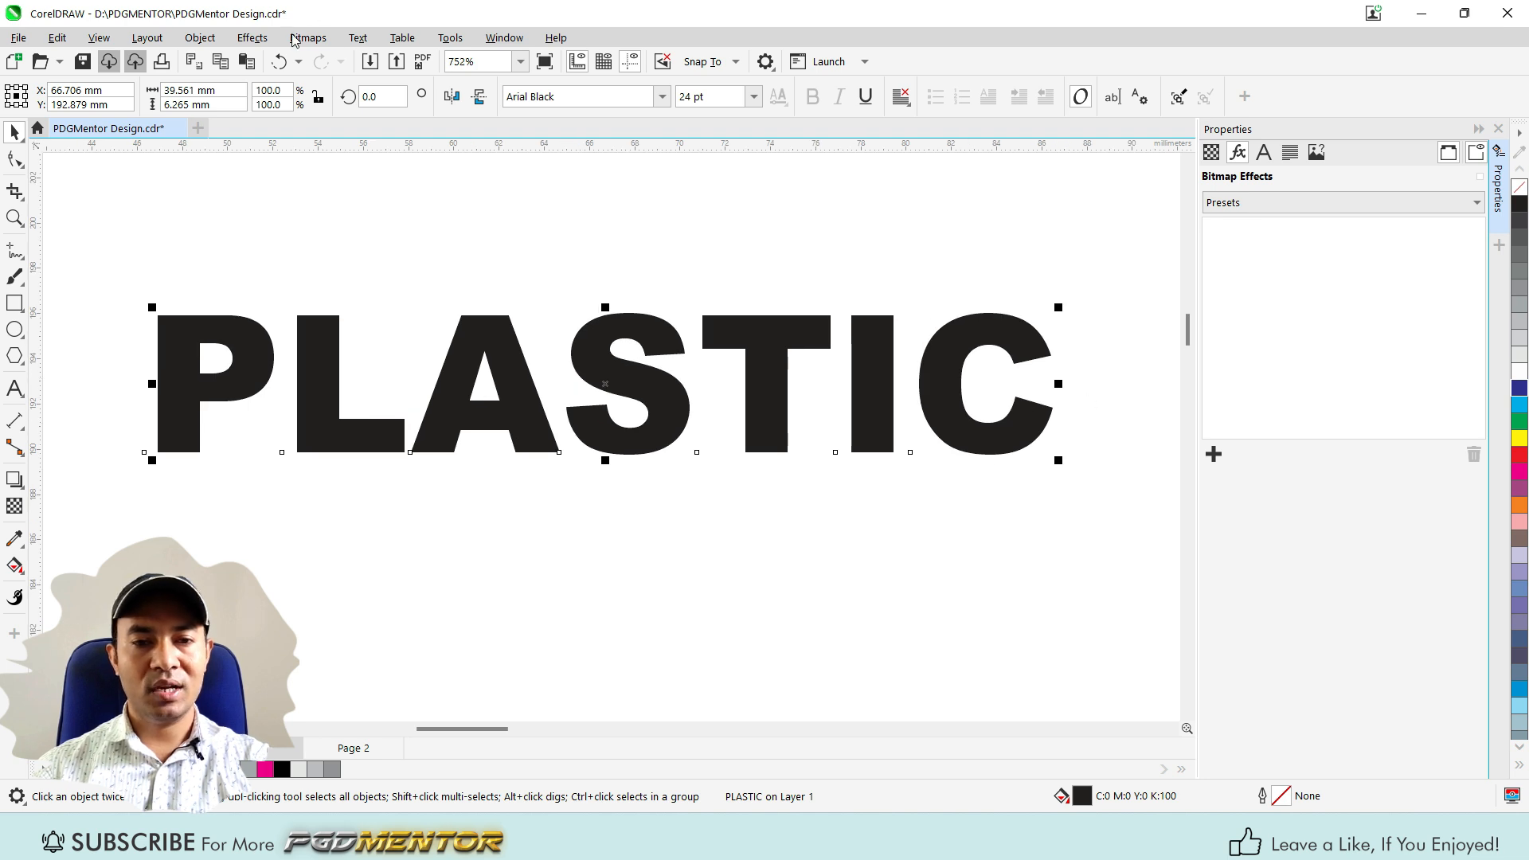
pyautogui.click(252, 38)
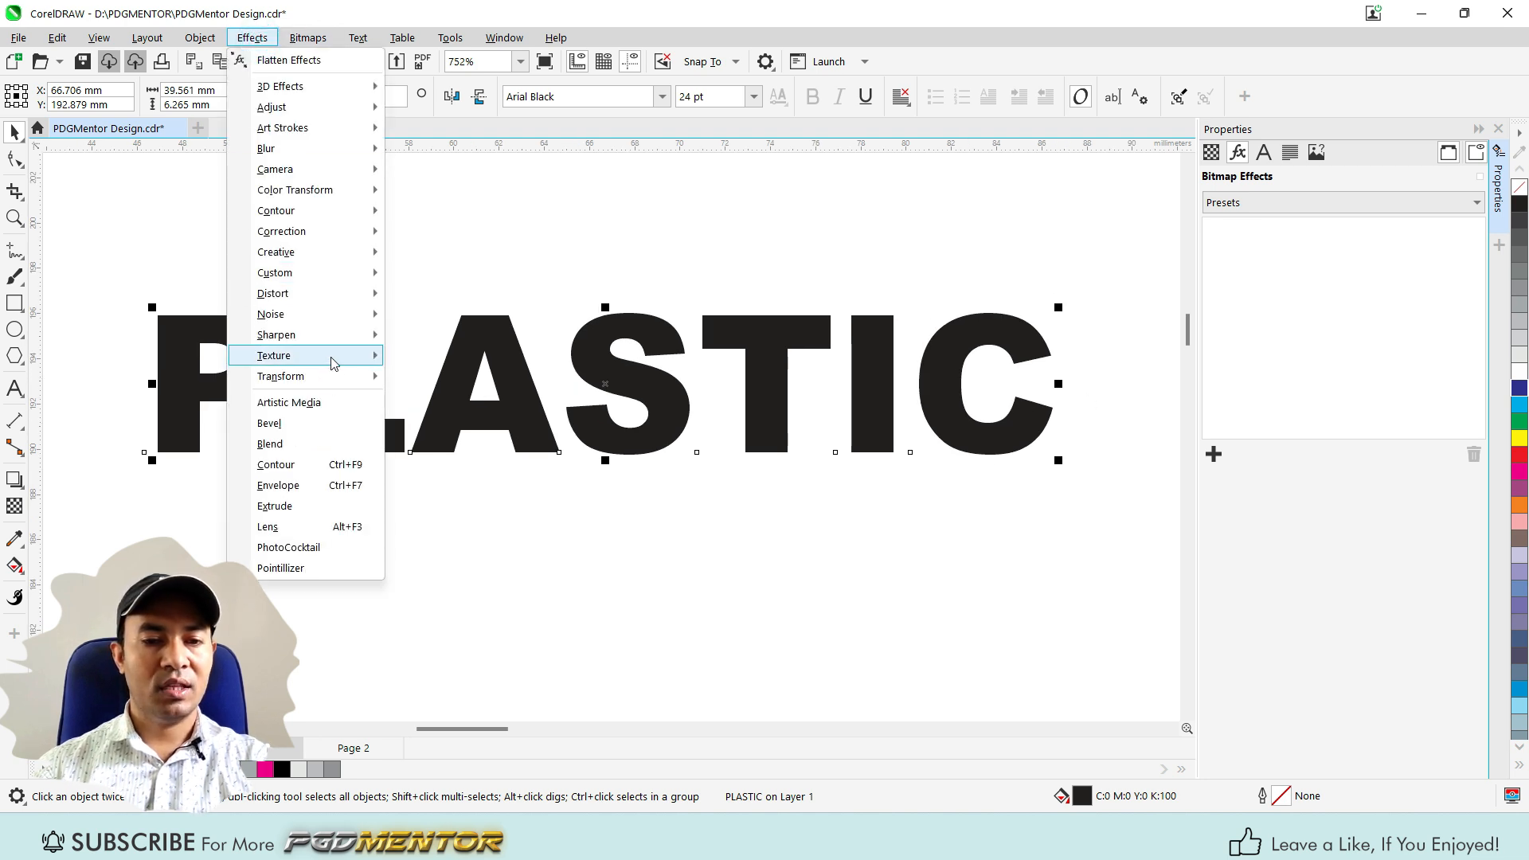
pyautogui.moveTo(332, 362)
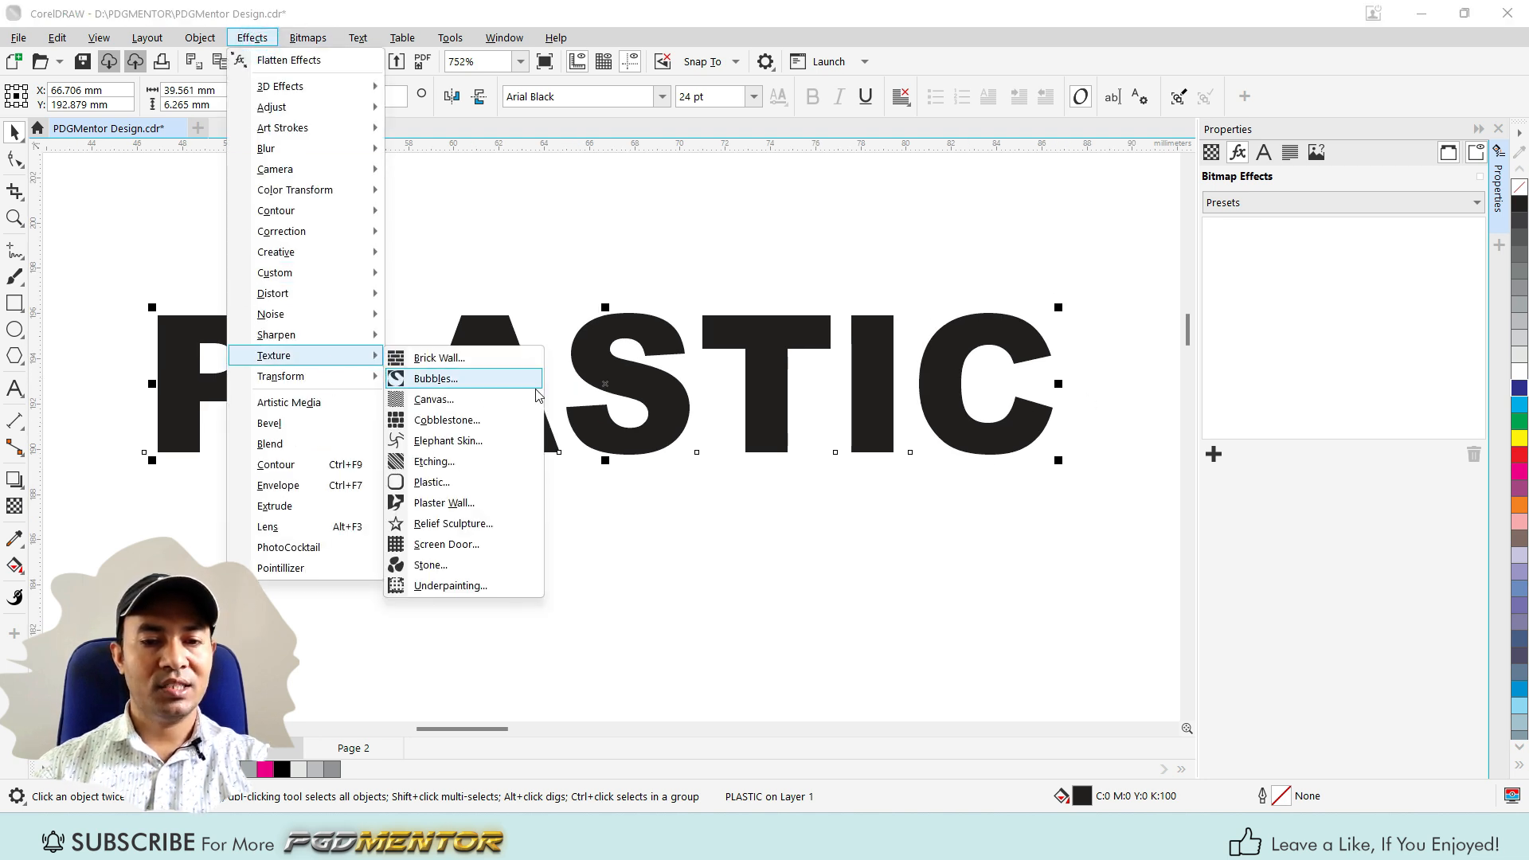
pyautogui.click(454, 489)
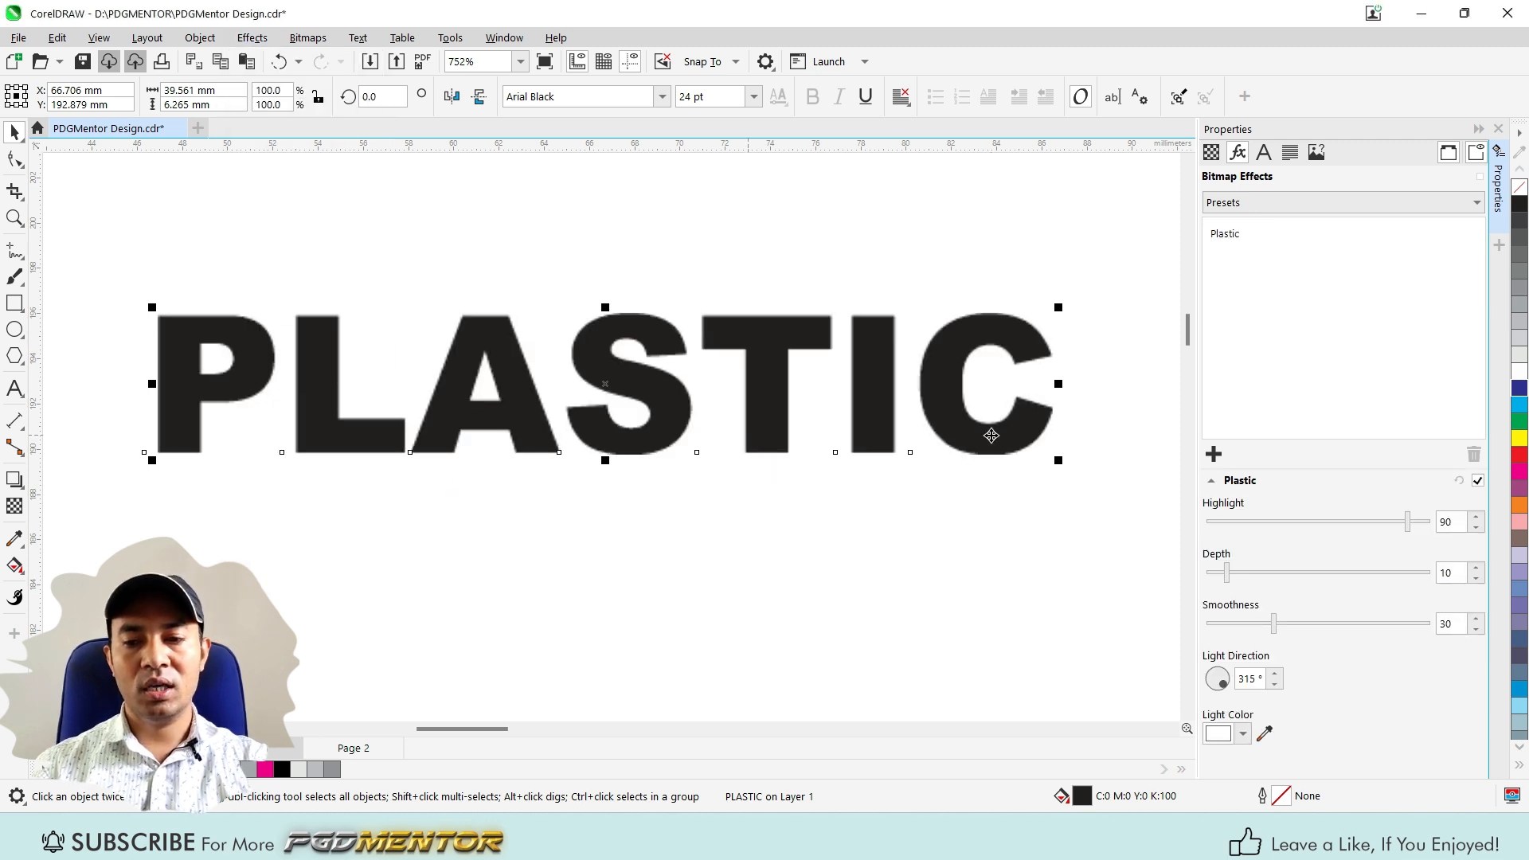
# - Try red, black, dark blue, cyan and yellow fills on the "PLASTIC" text, finishing with the red fill
pyautogui.click(1521, 452)
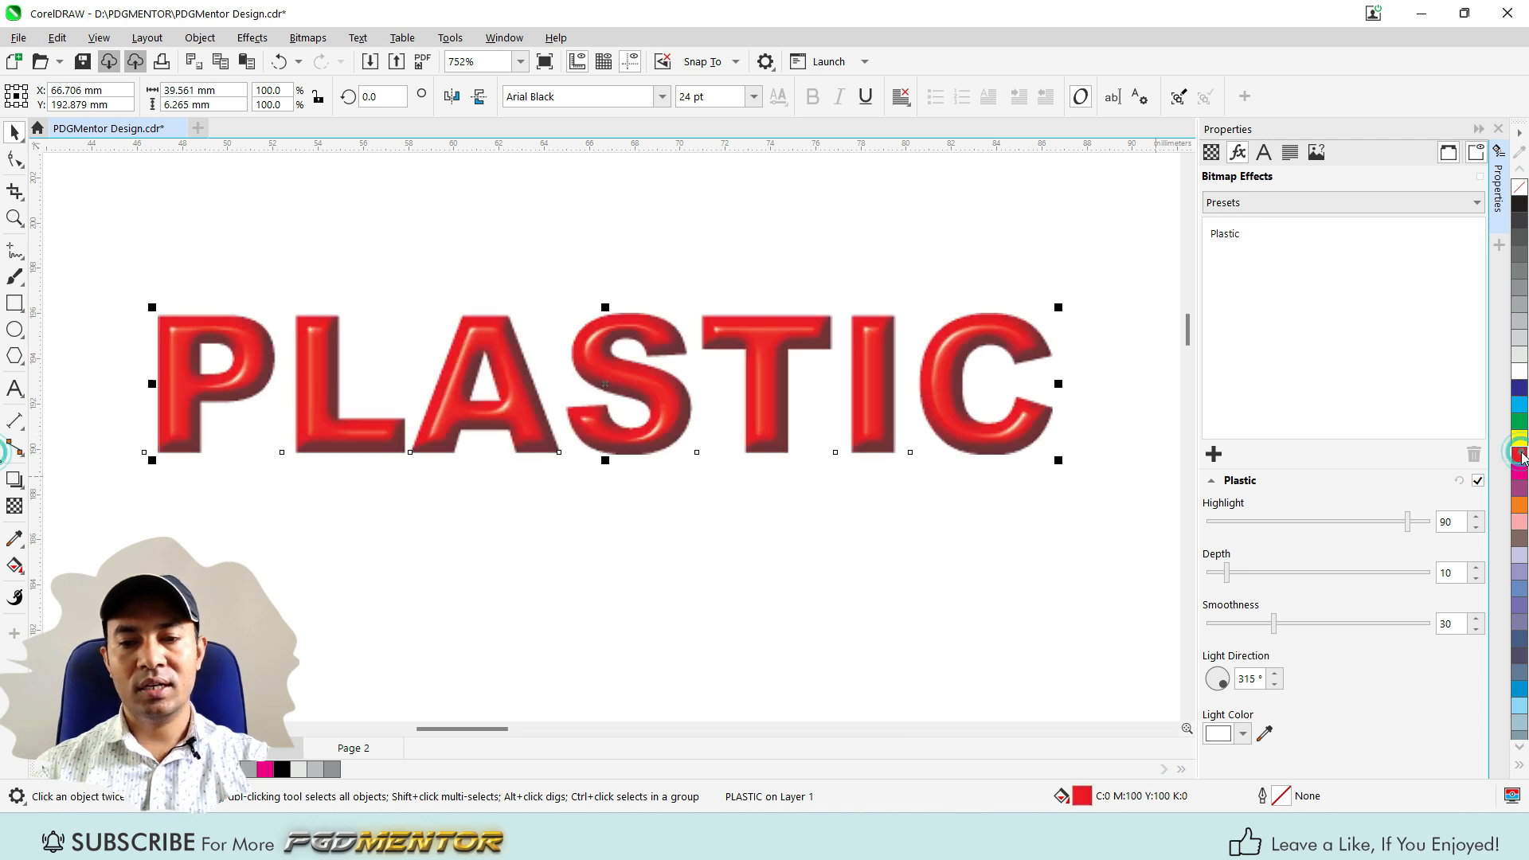
pyautogui.click(1521, 205)
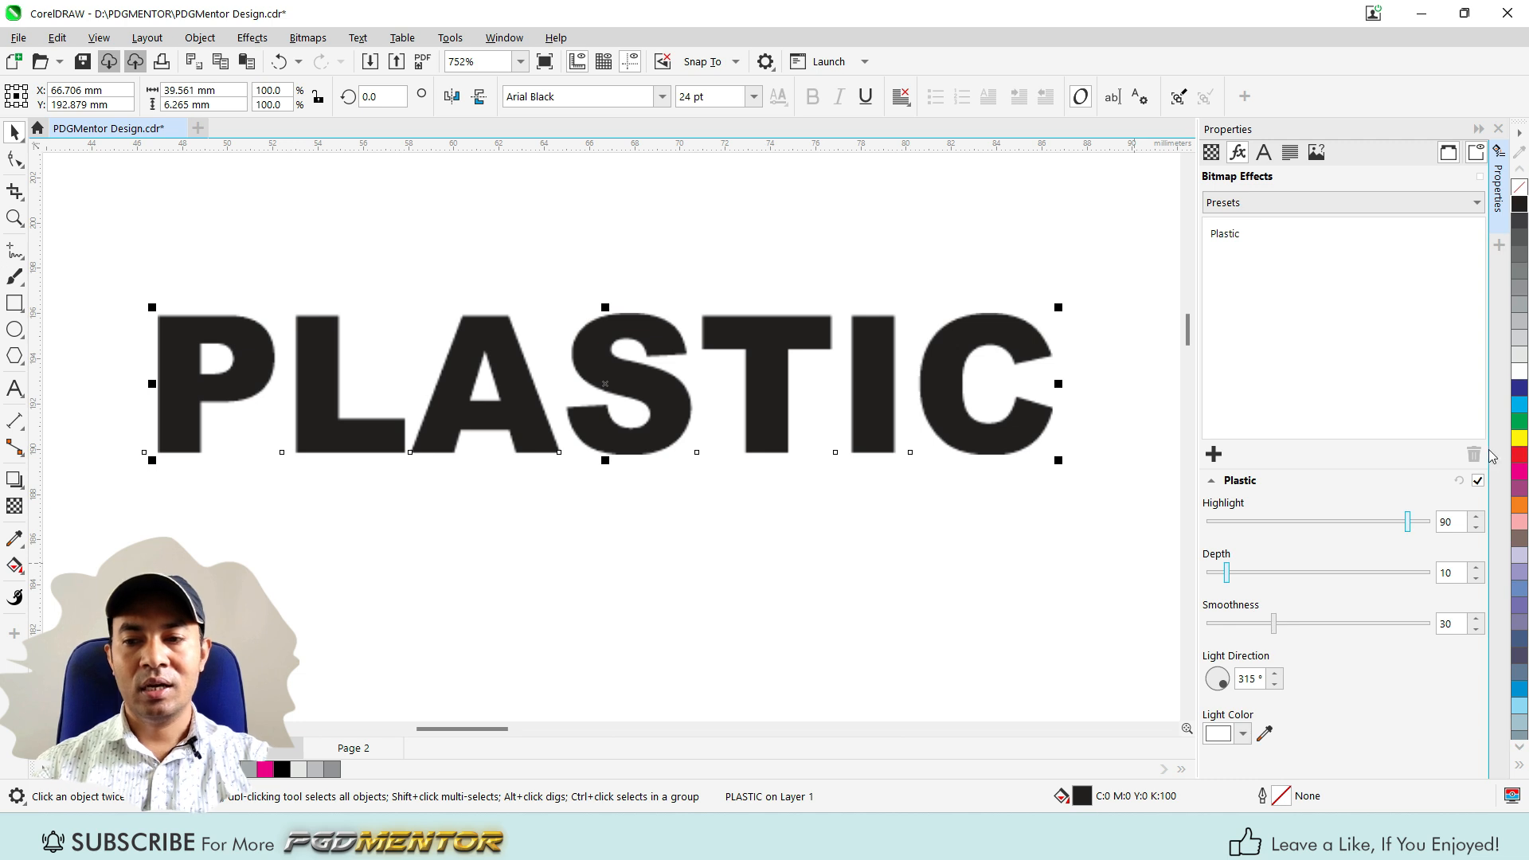
pyautogui.click(1520, 454)
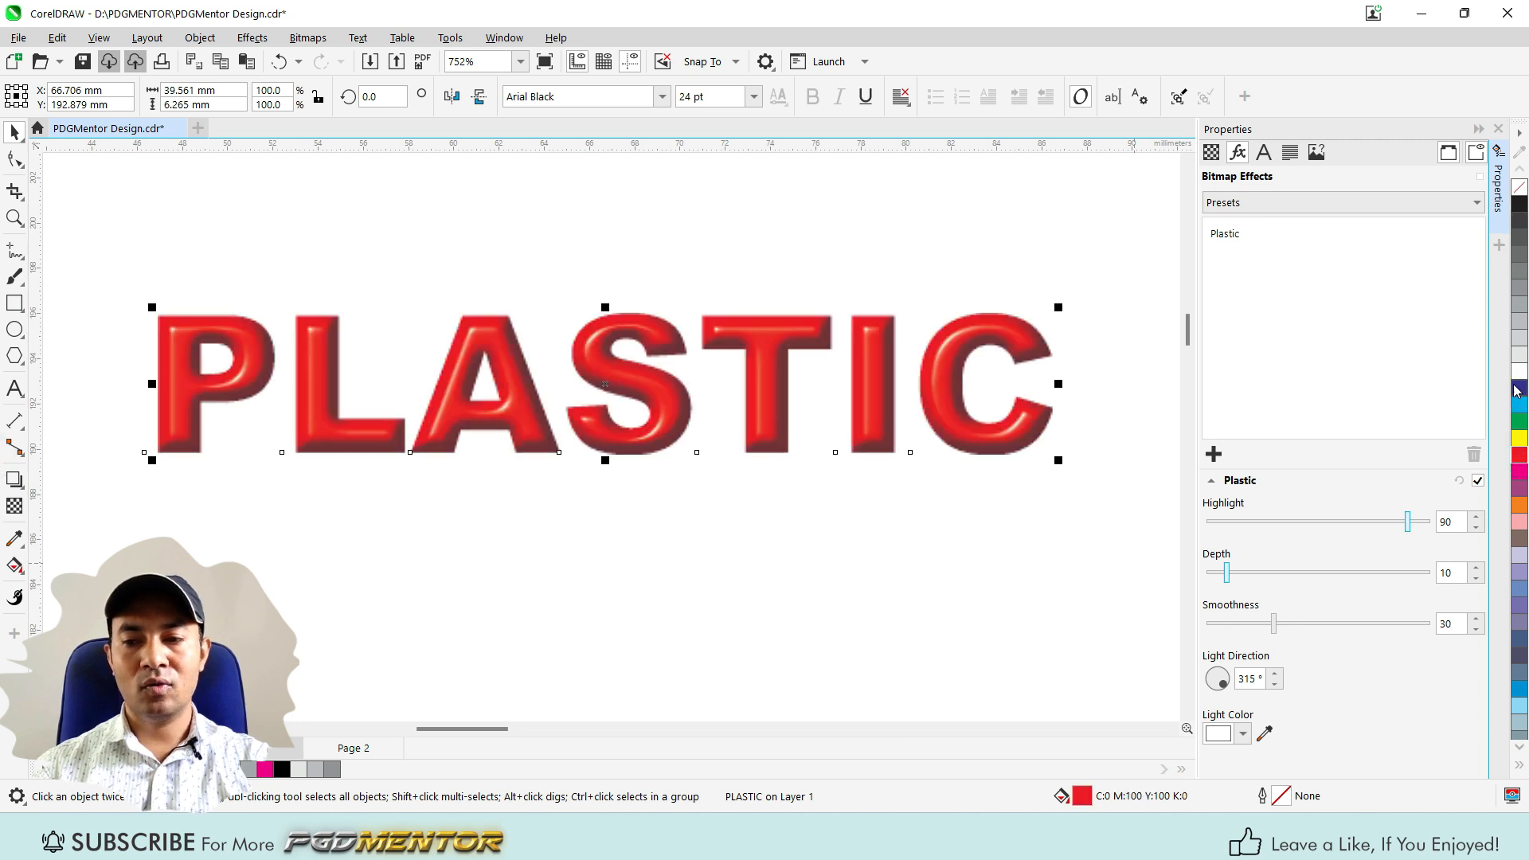
pyautogui.click(1520, 388)
pyautogui.click(1522, 406)
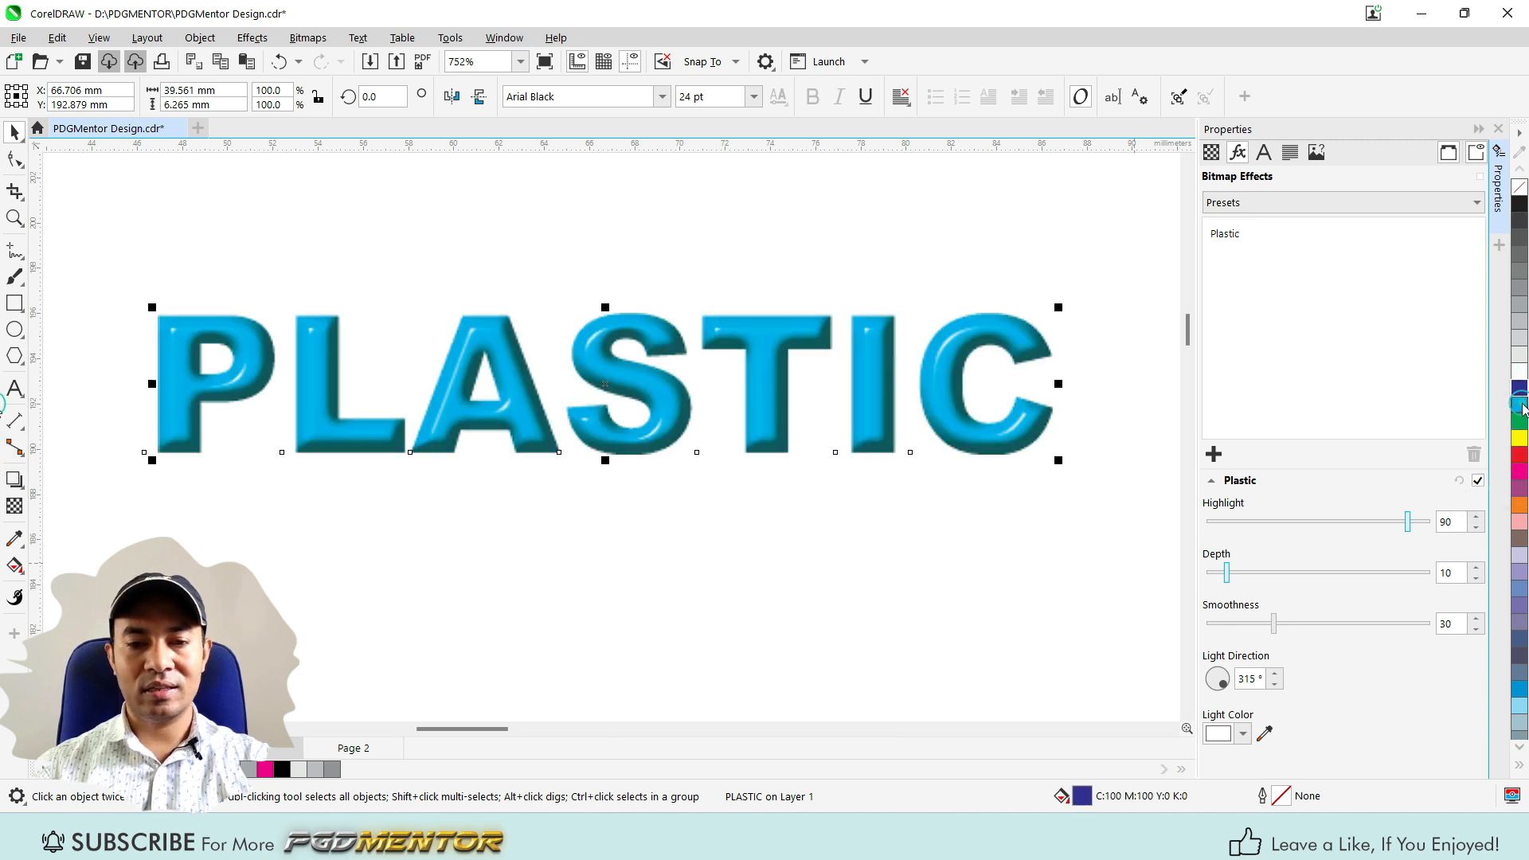
pyautogui.click(1521, 455)
pyautogui.click(1521, 439)
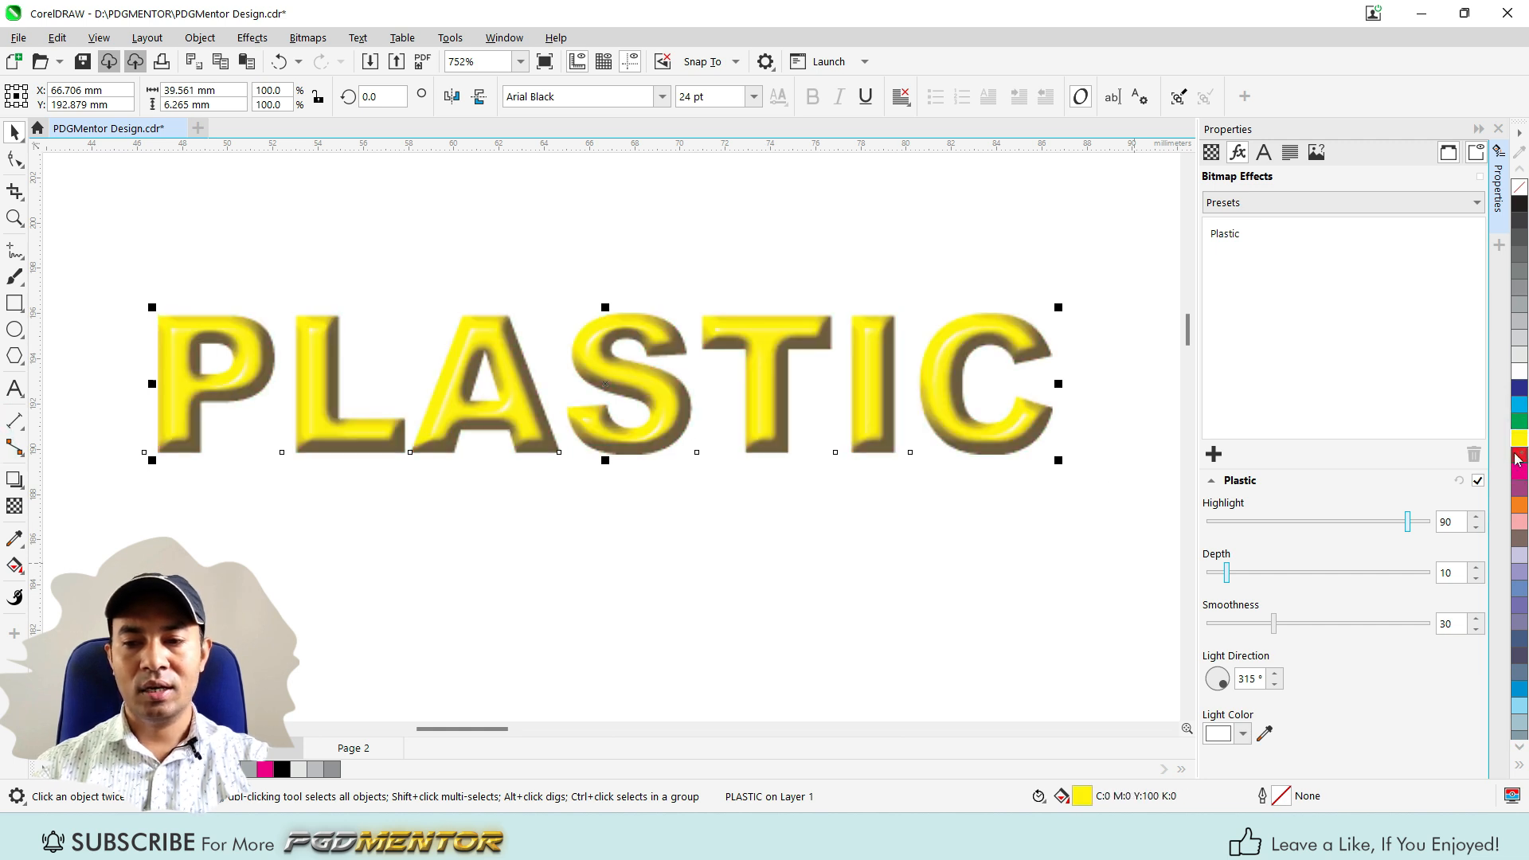
pyautogui.click(1518, 455)
# - Enlarge the "PLASTIC" text proportionally to about 103 mm wide
pyautogui.scroll(4, 108, 351)
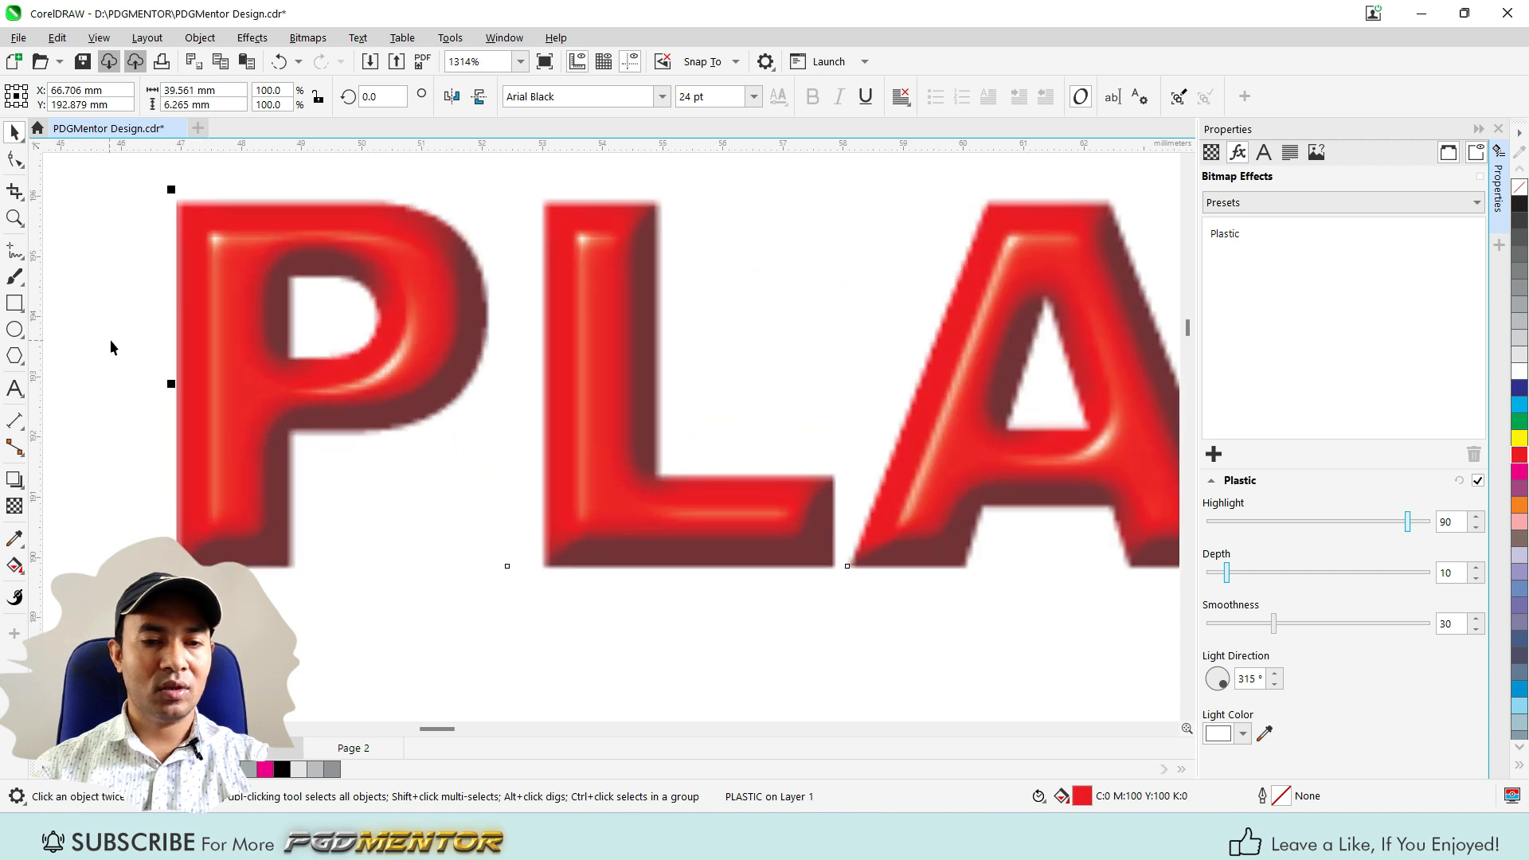
pyautogui.scroll(-14, 110, 340)
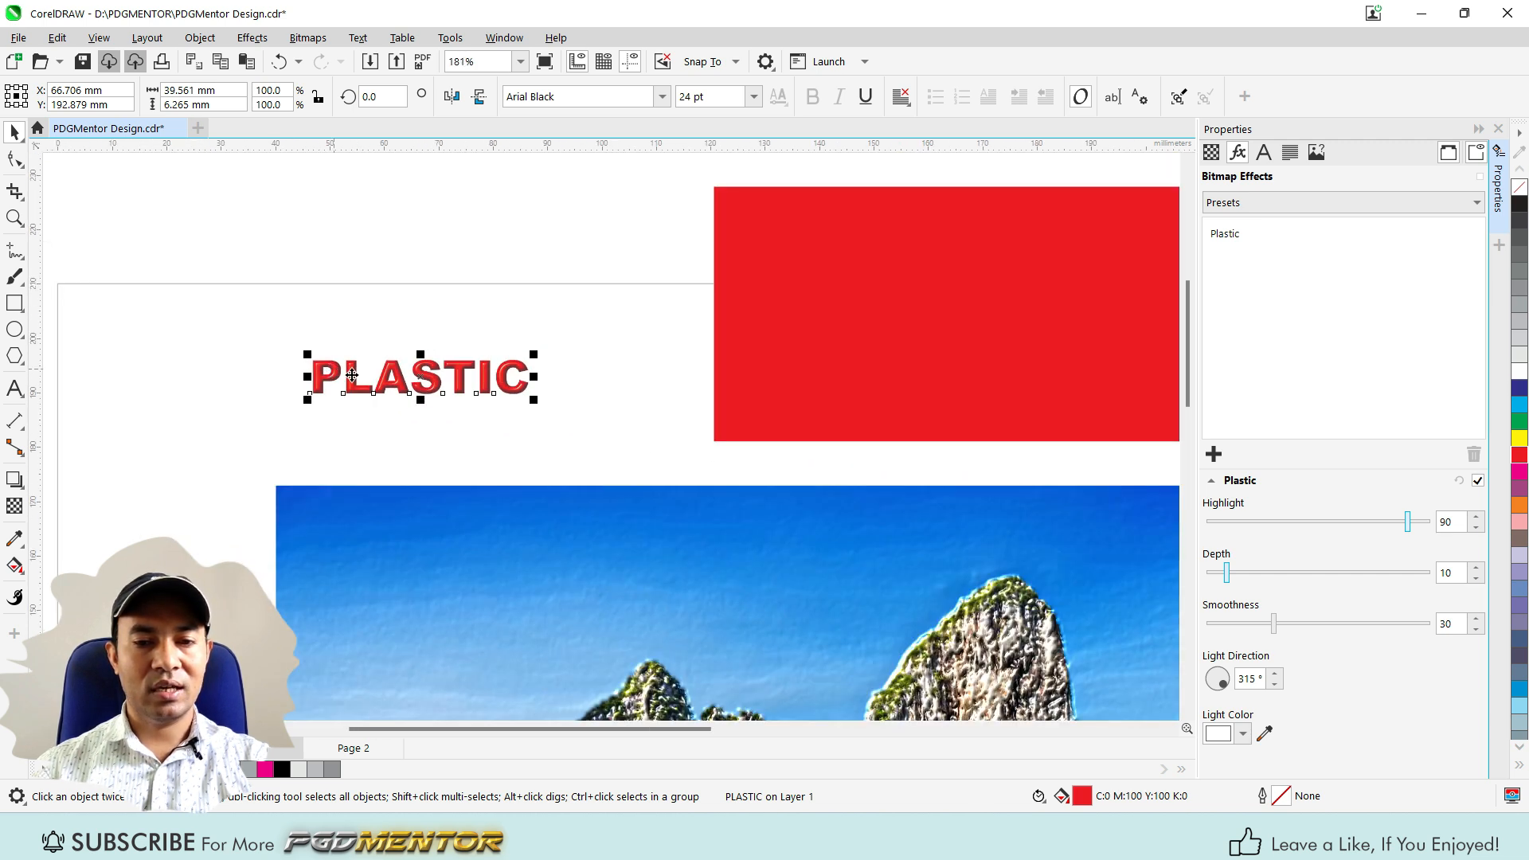
pyautogui.moveTo(534, 406); pyautogui.dragTo(705, 547)
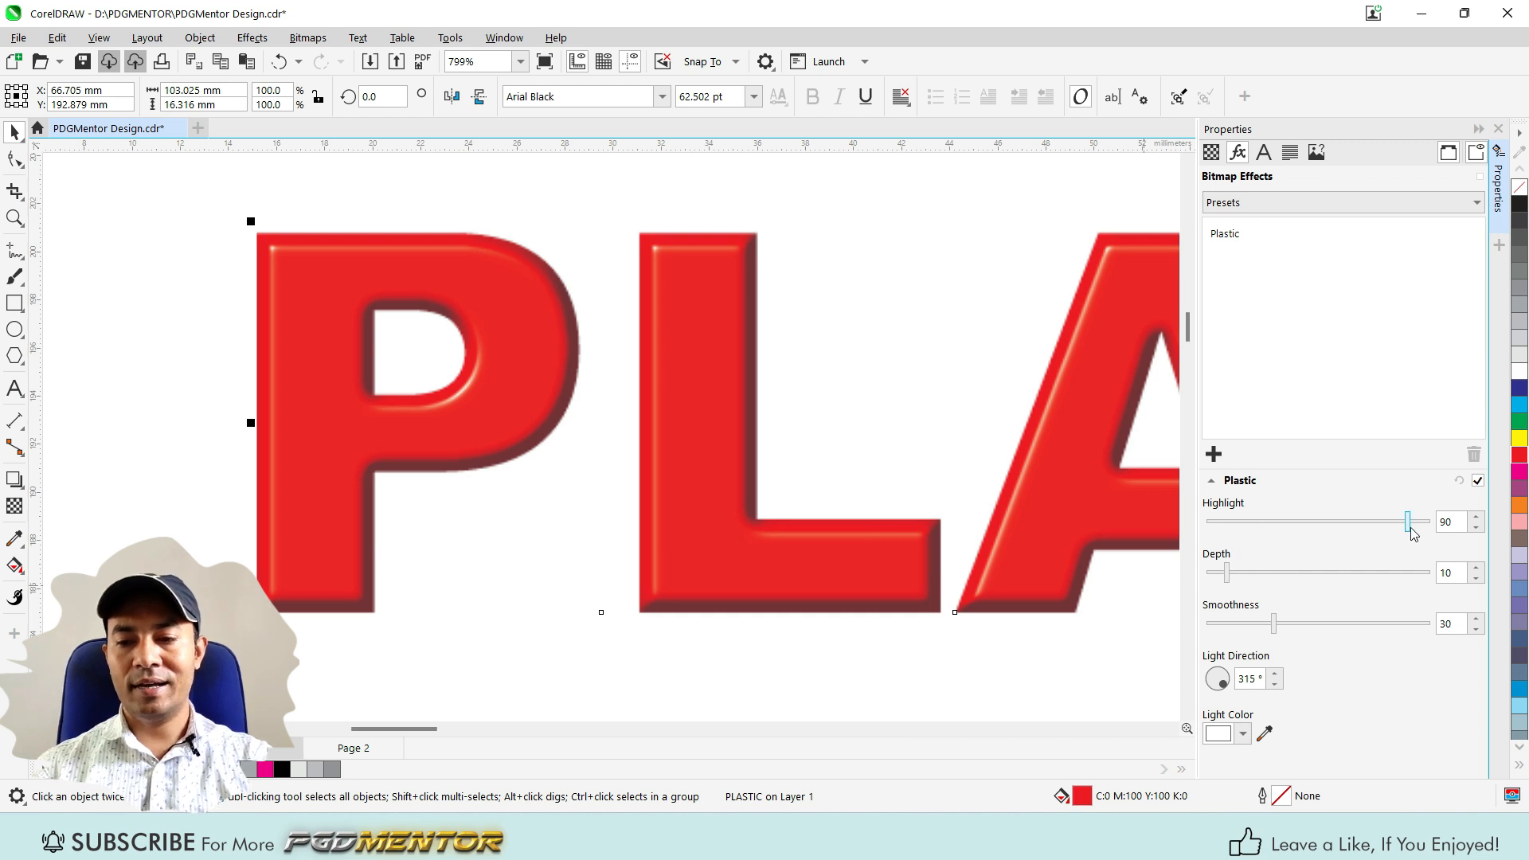
# - Try the text's Plastic effect at Depth 100, and settle on a Depth of 75
pyautogui.moveTo(1408, 522)
pyautogui.mouseDown()
pyautogui.moveTo(1304, 525)
pyautogui.moveTo(1479, 519)
pyautogui.moveTo(1406, 524)
pyautogui.mouseUp()
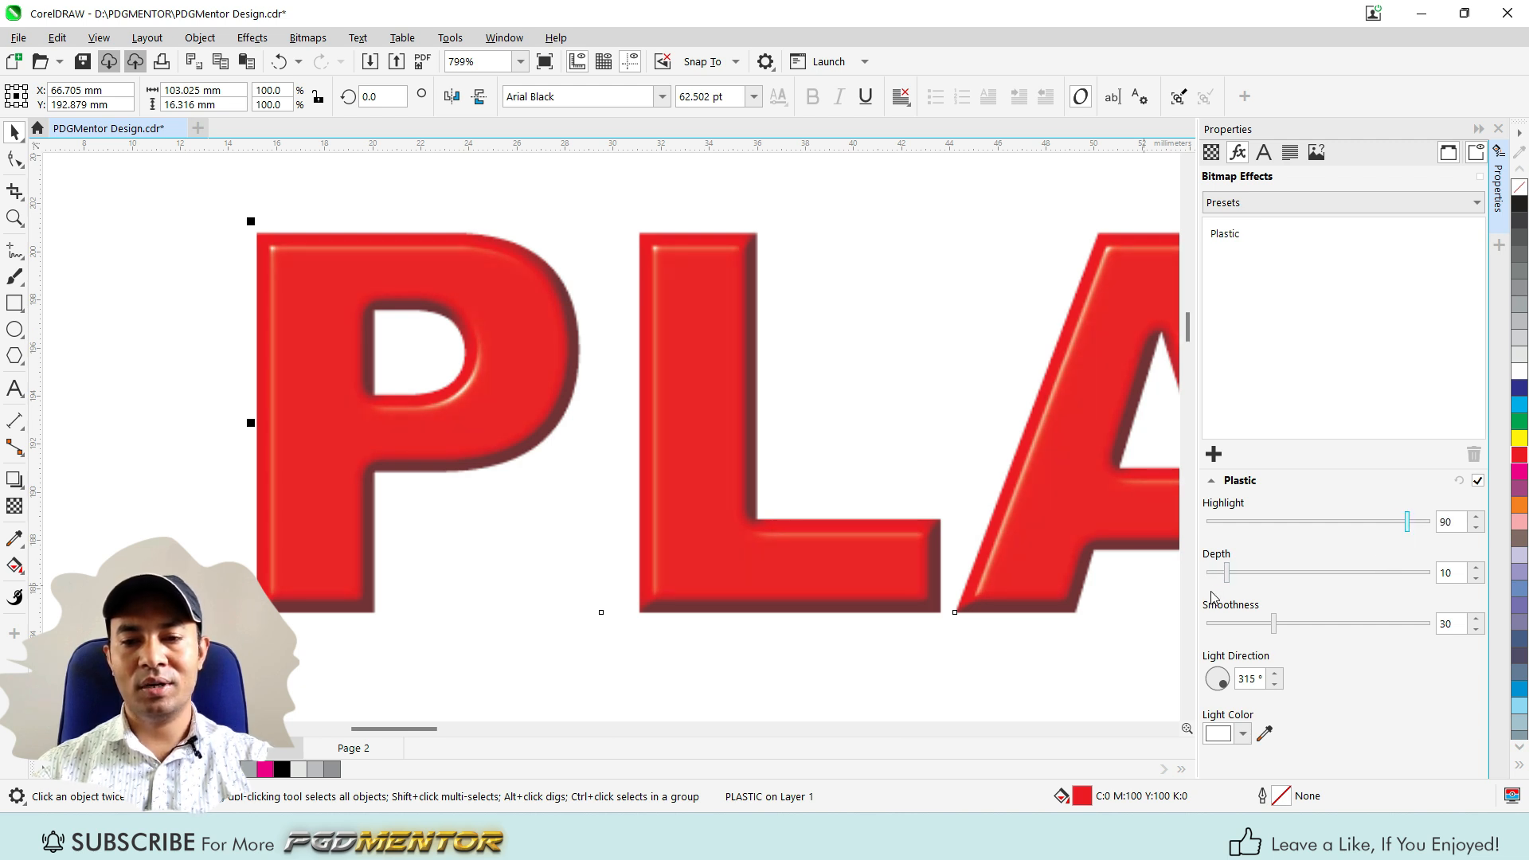
pyautogui.moveTo(1227, 572); pyautogui.dragTo(1442, 555)
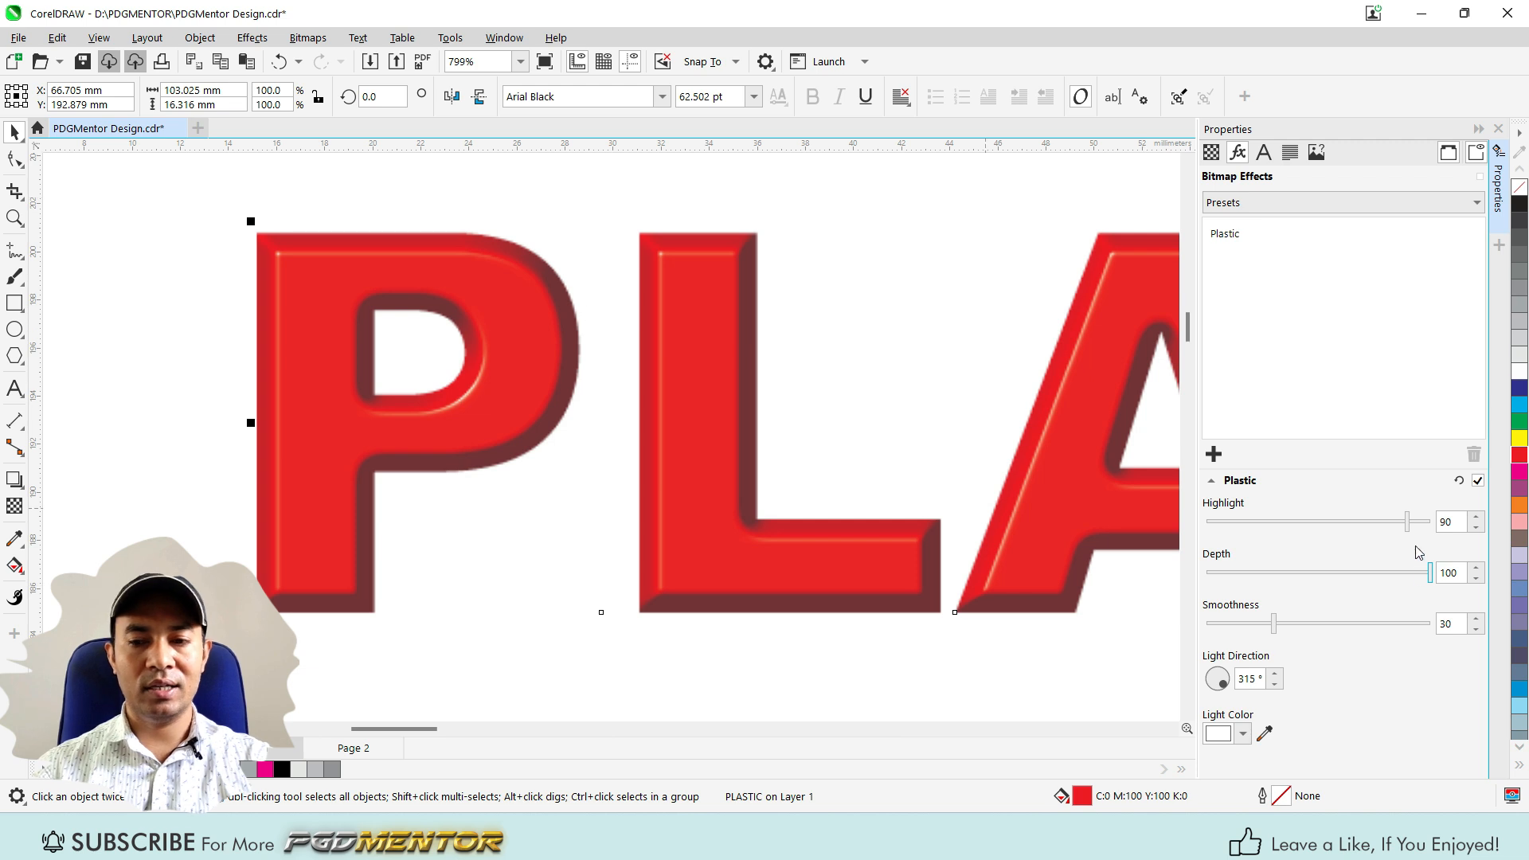
pyautogui.moveTo(1431, 572); pyautogui.dragTo(1373, 577)
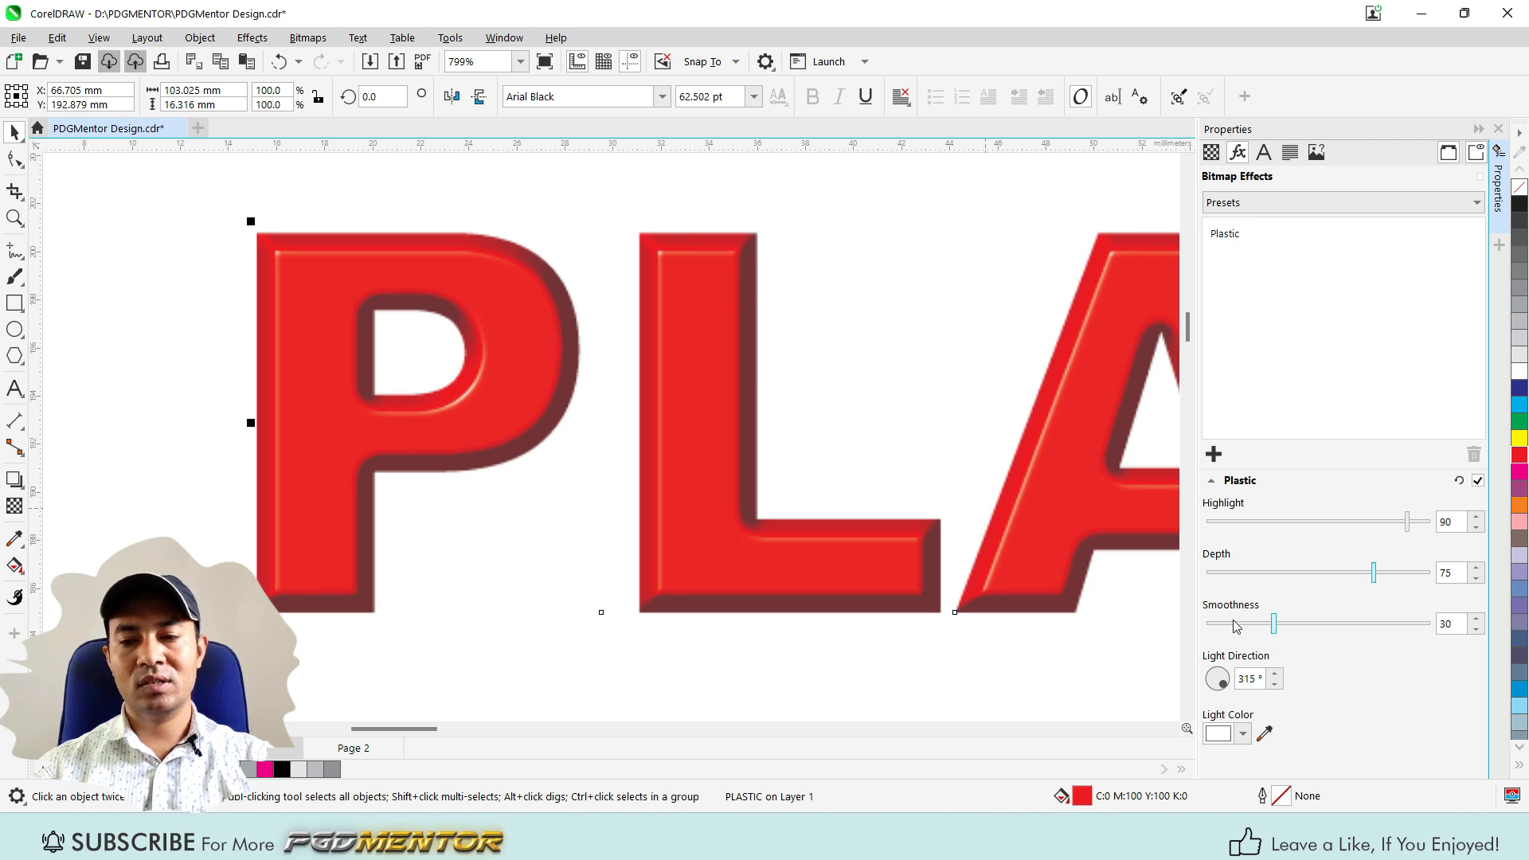
# - Set the Smoothness of the text's Plastic effect to 79 and inspect the lettering up close
pyautogui.moveTo(1276, 624); pyautogui.dragTo(1383, 634)
pyautogui.scroll(-4, 400, 384)
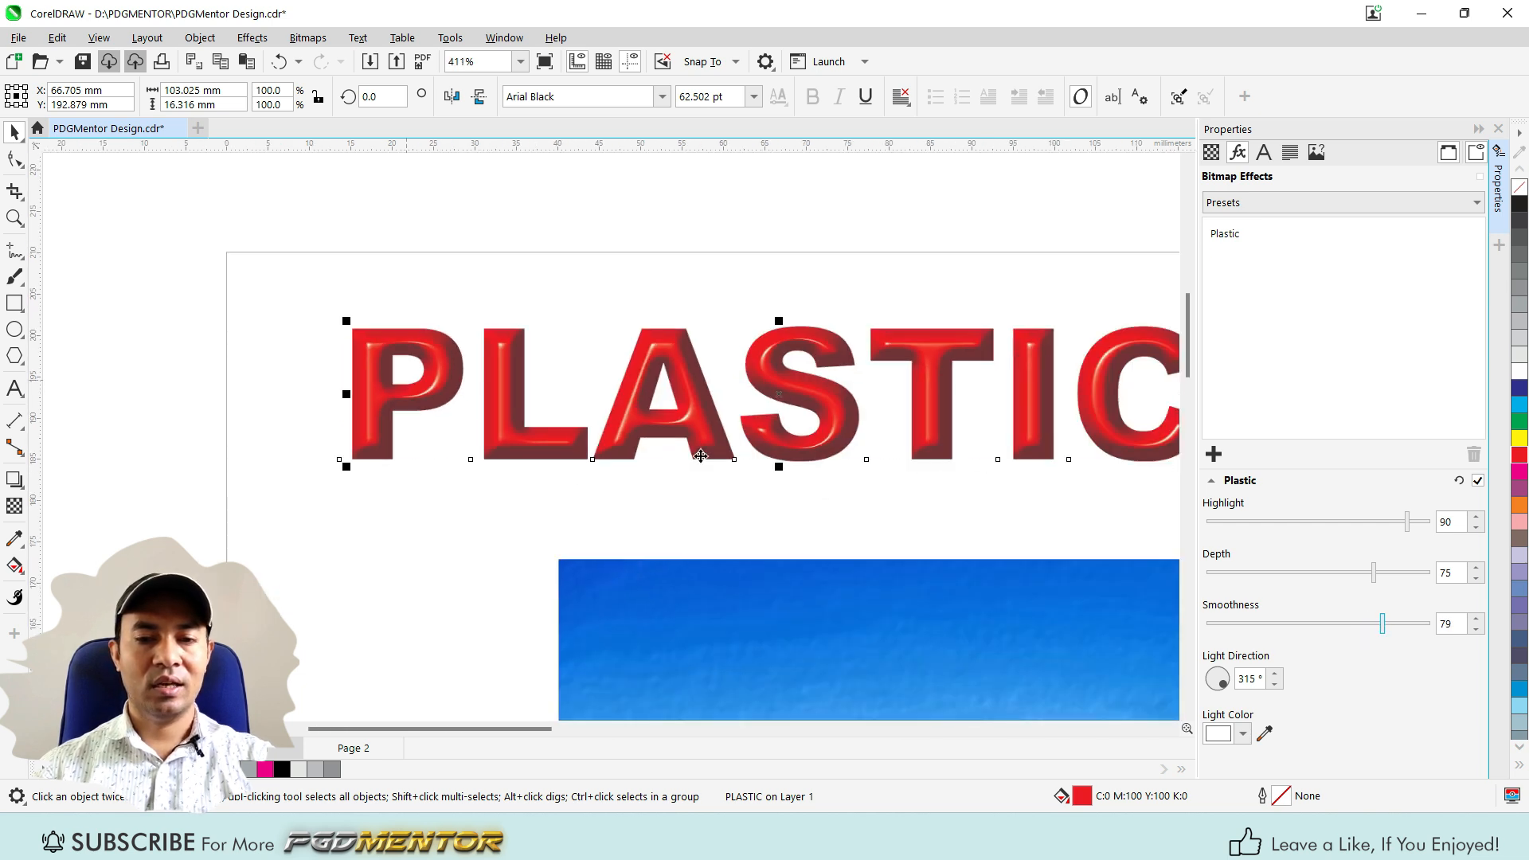
pyautogui.scroll(1, 535, 468)
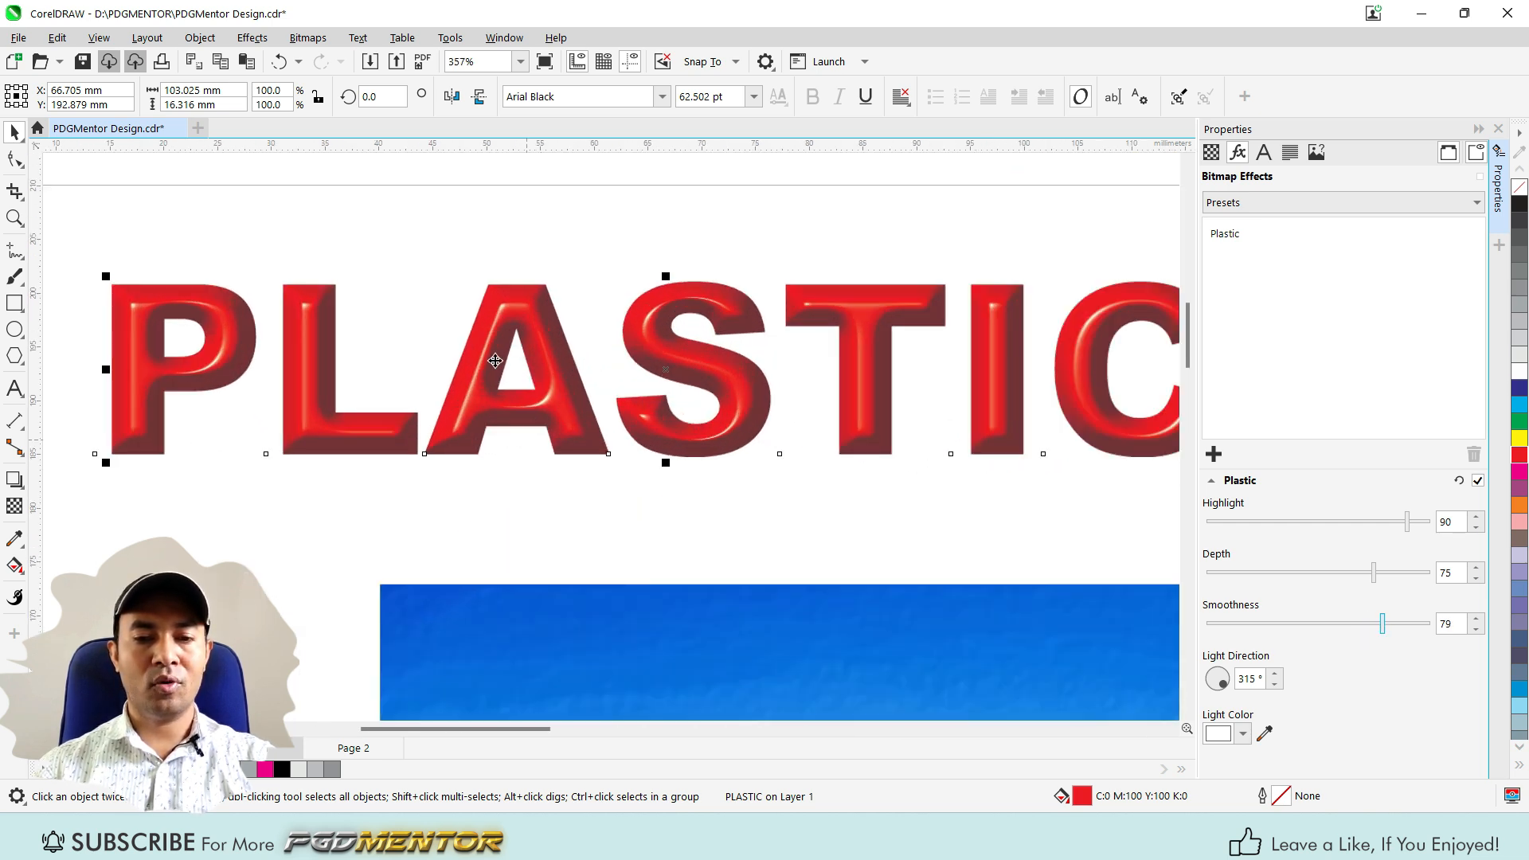
pyautogui.scroll(-1, 496, 361)
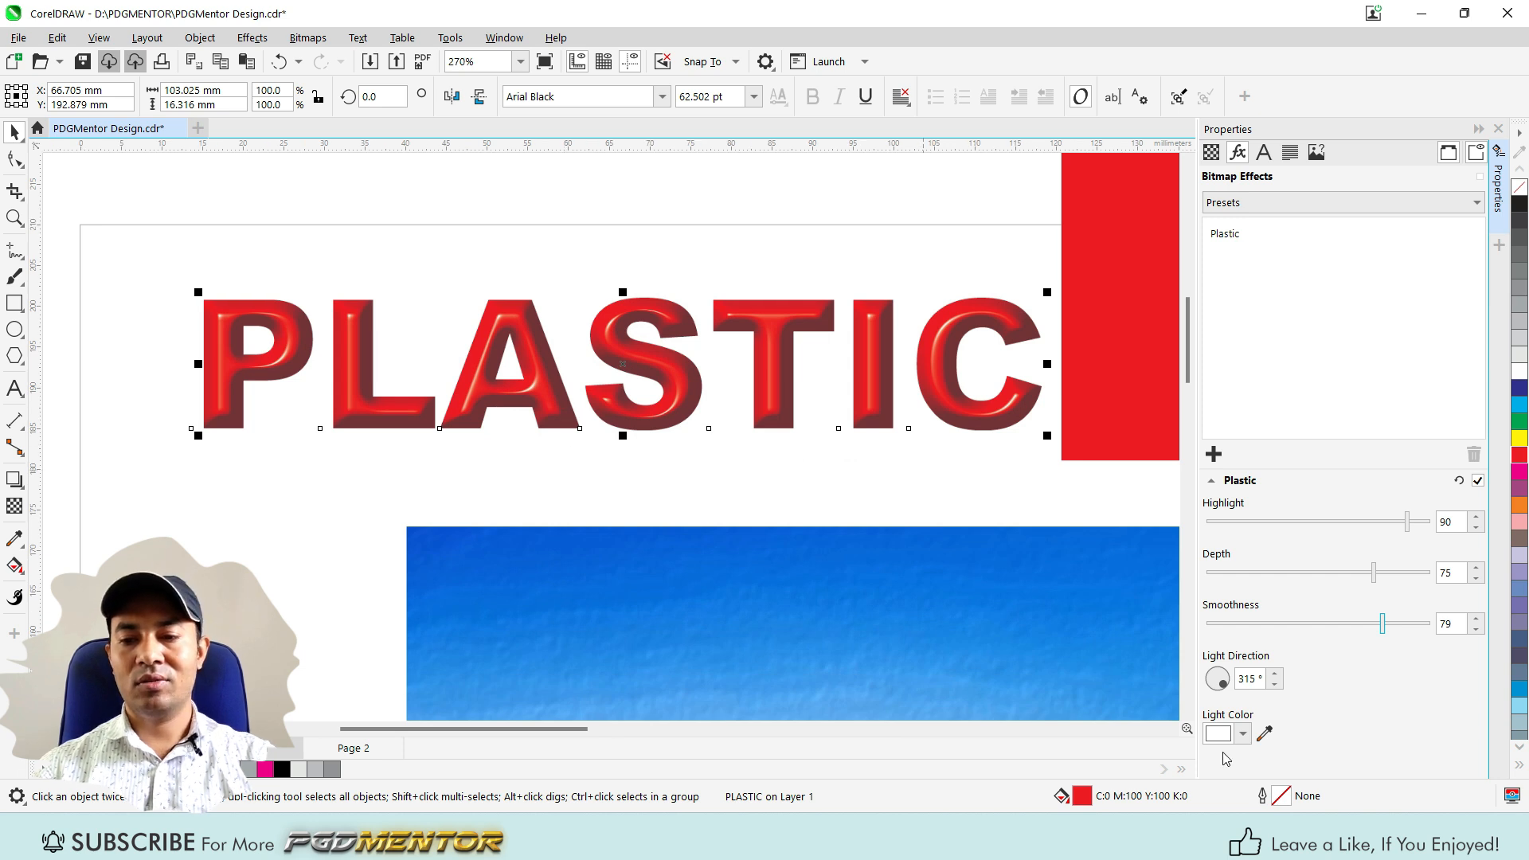
pyautogui.scroll(3, 824, 464)
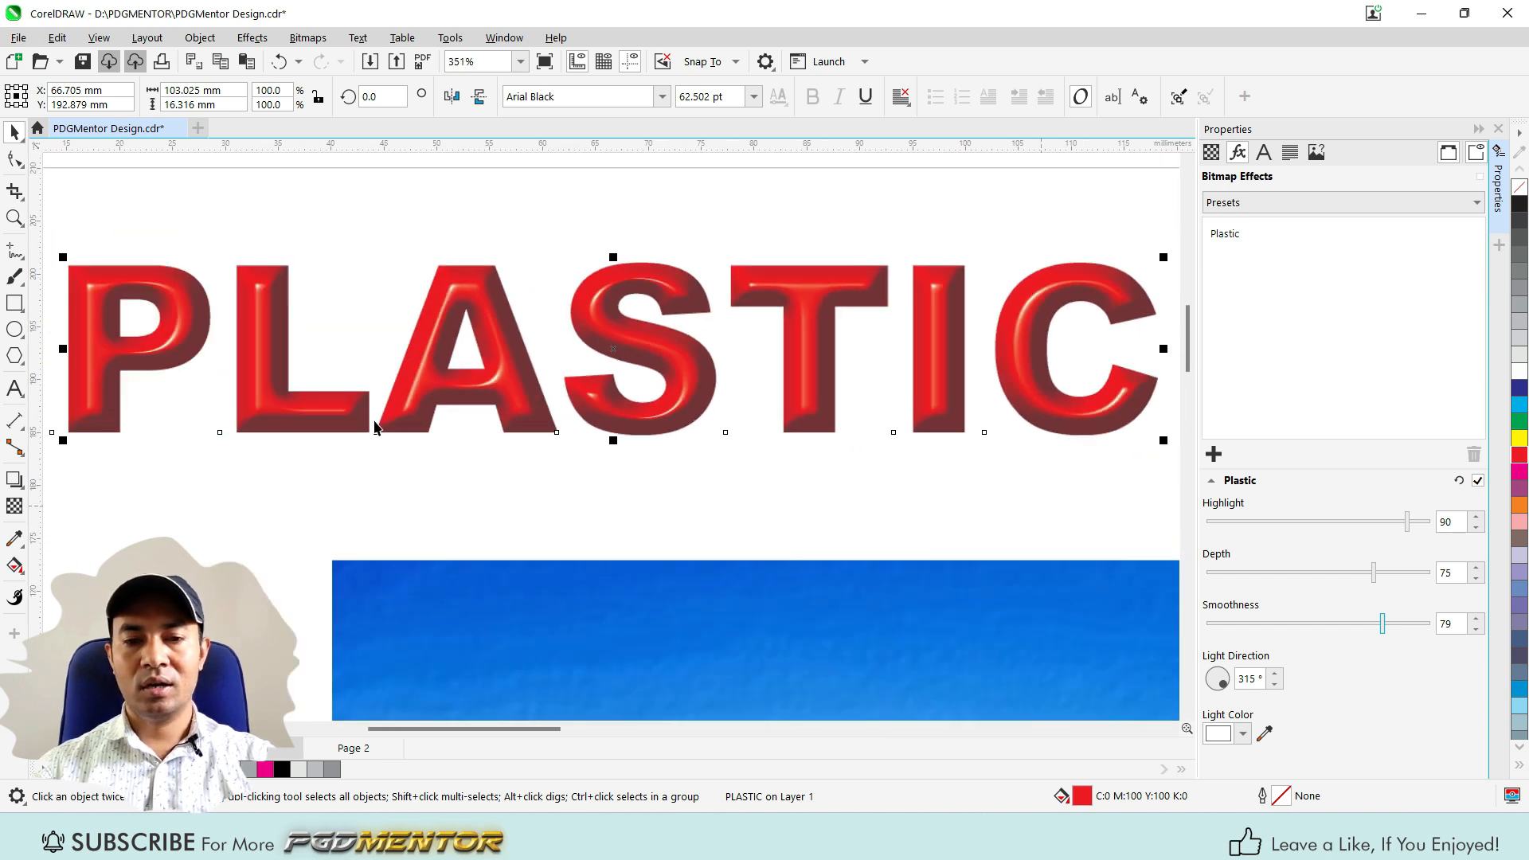
pyautogui.scroll(1, 395, 407)
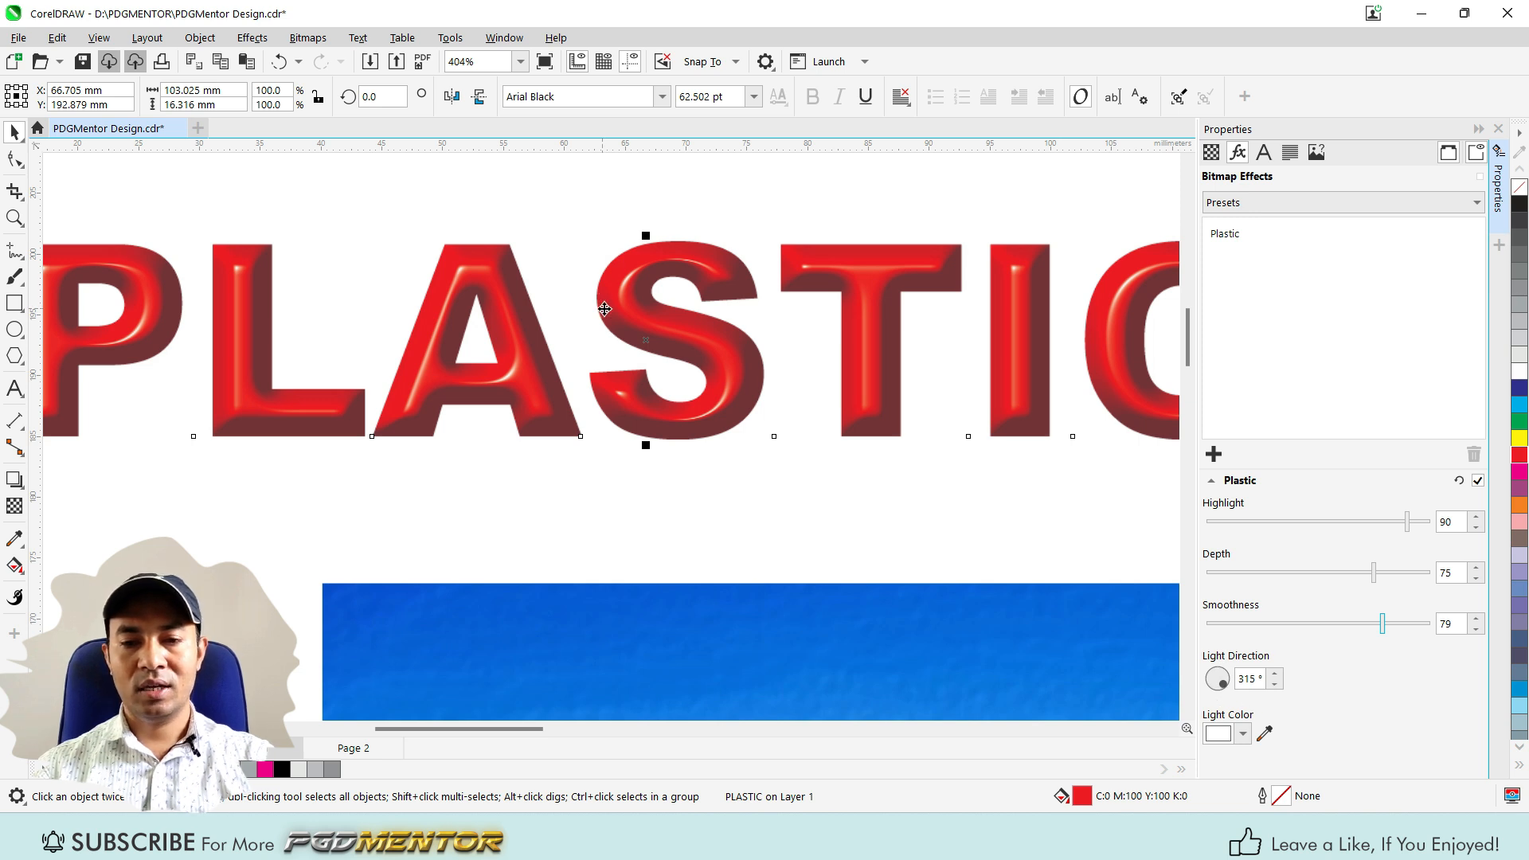
# - Try a Light Direction of 141° for the text's Plastic effect, and settle on 325°
pyautogui.moveTo(1227, 686); pyautogui.dragTo(1199, 663)
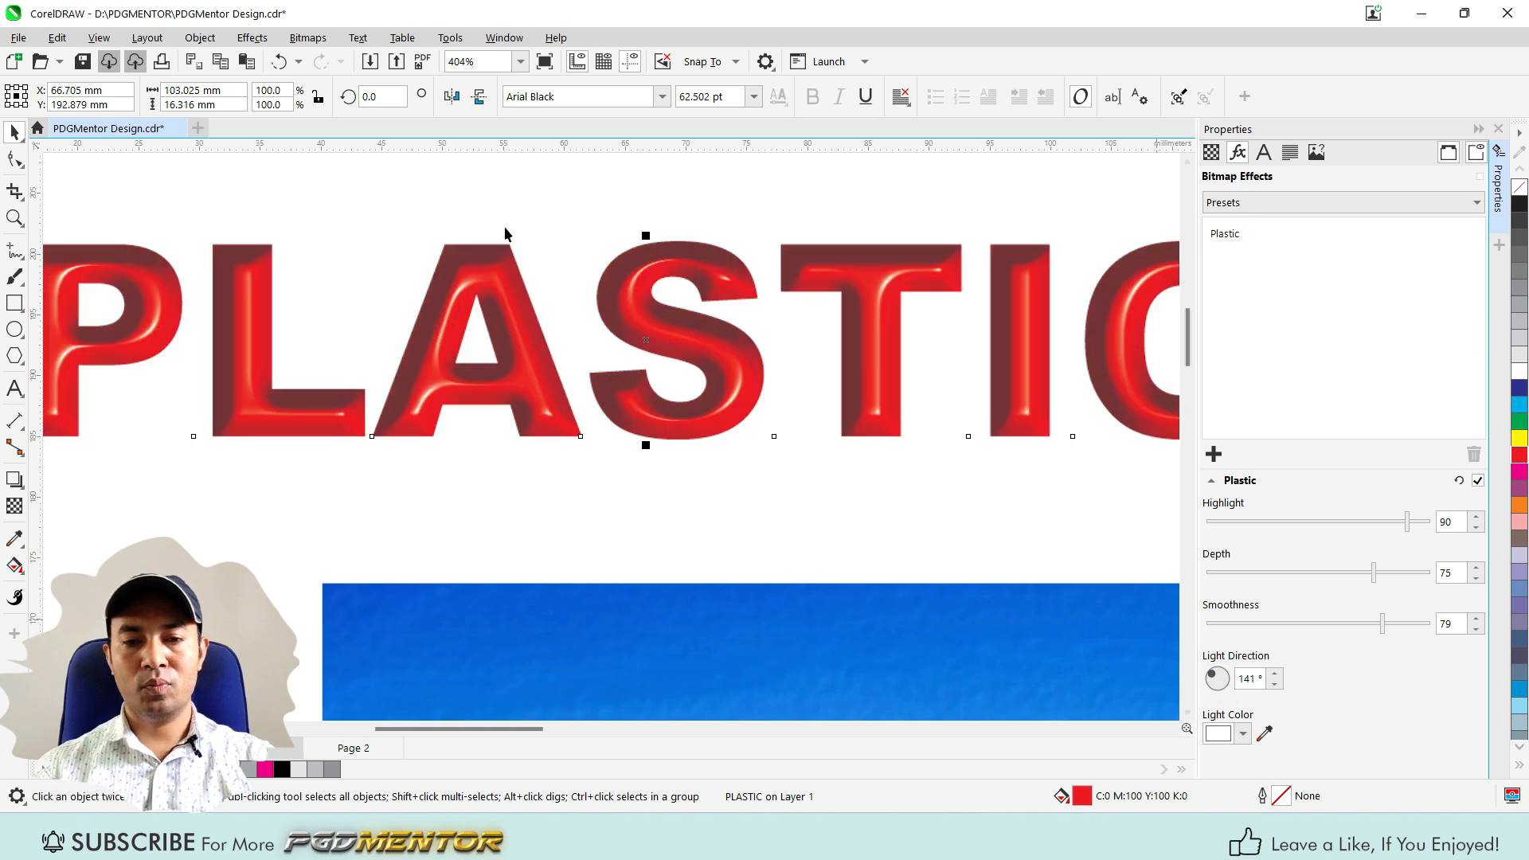
pyautogui.click(1249, 679)
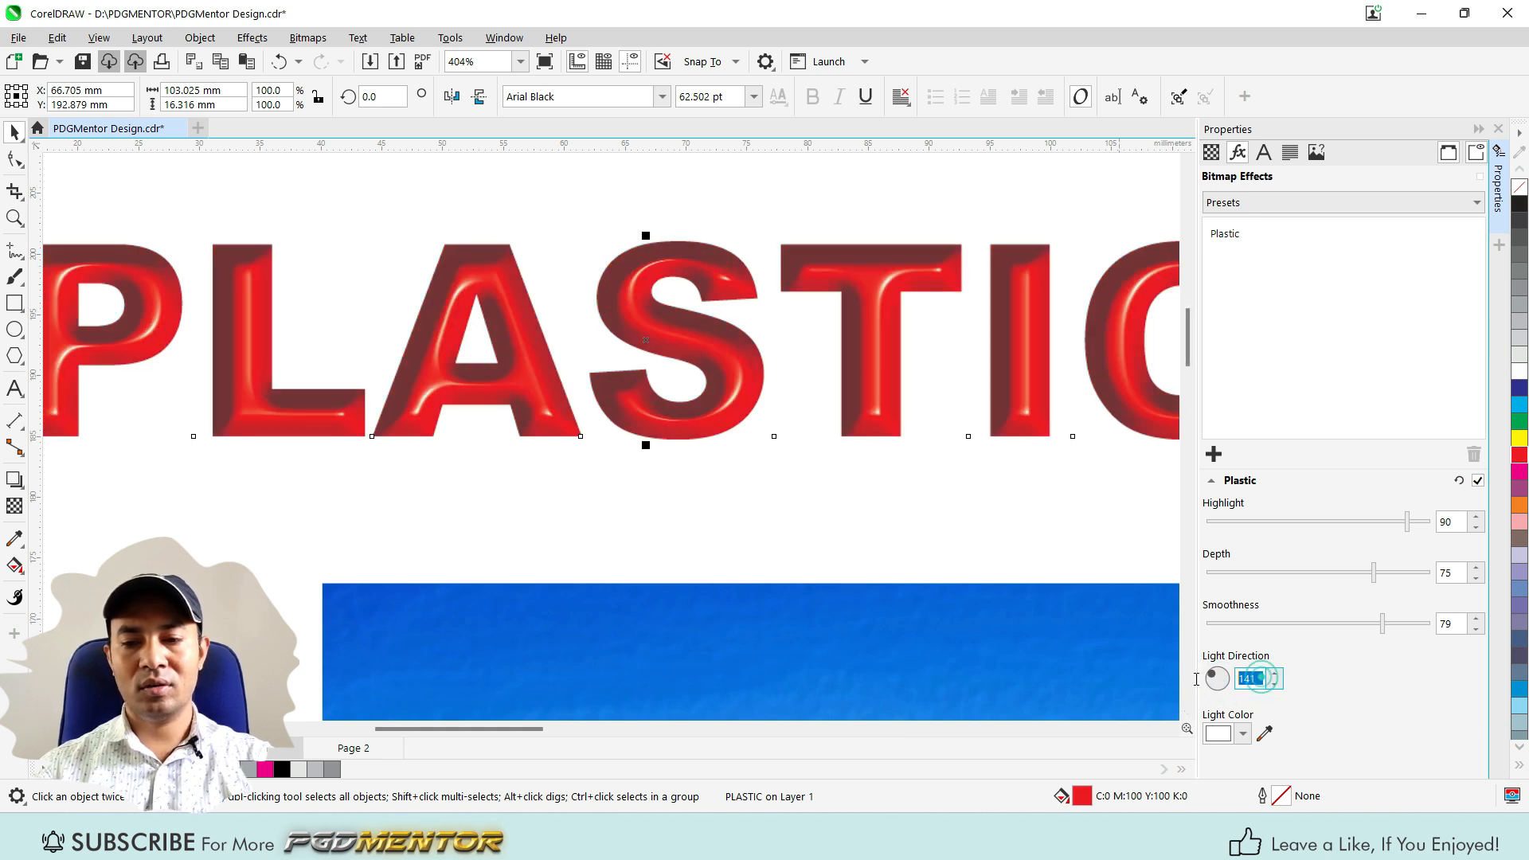
pyautogui.write('325')
pyautogui.press('Return')
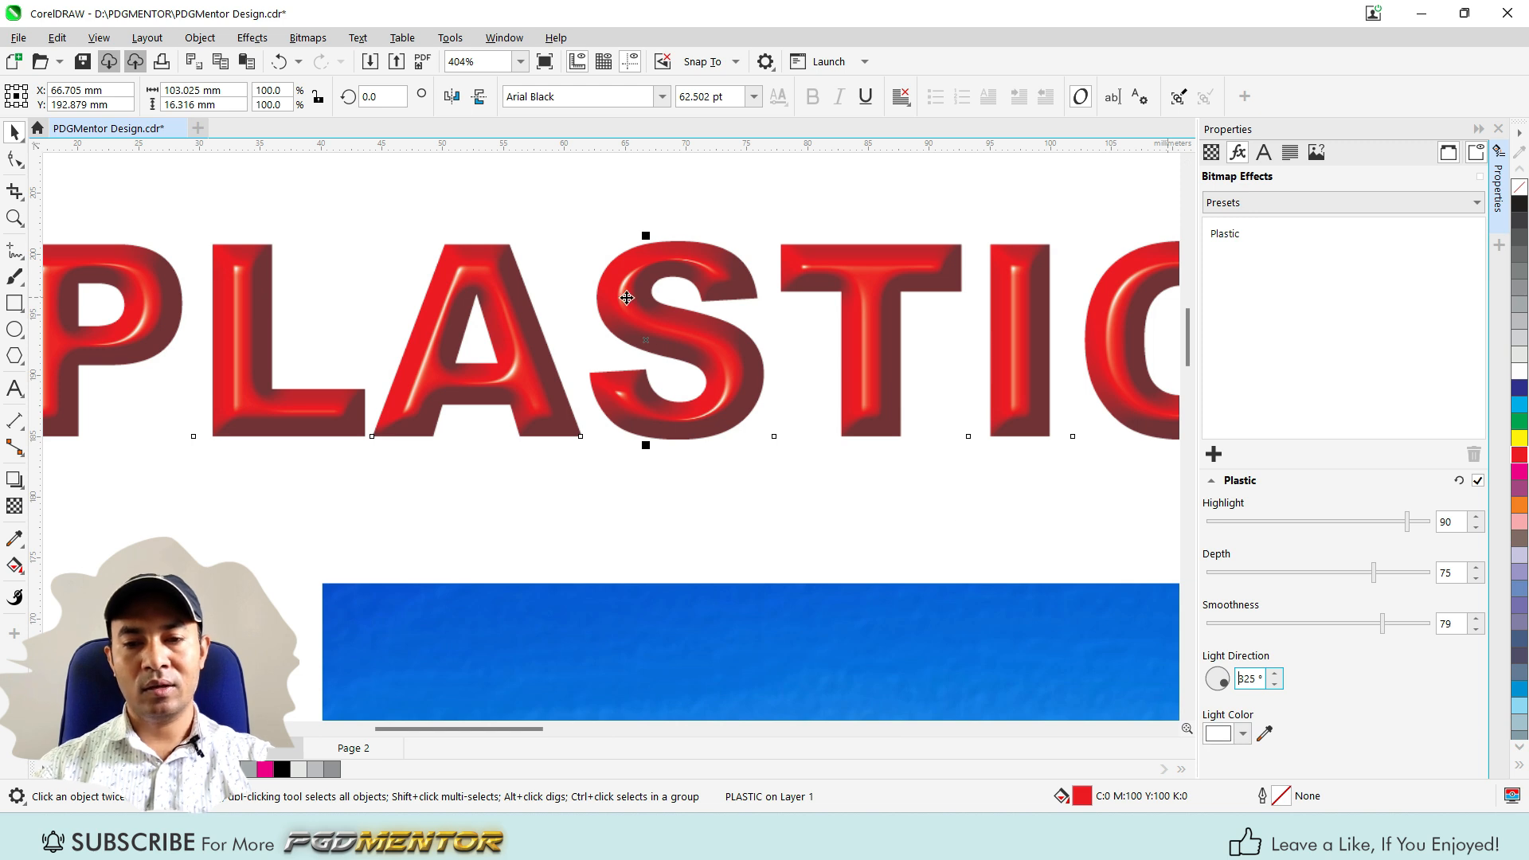
# - Change the Light Color of the text's Plastic effect to yellow, #FFFB00
pyautogui.scroll(2, 621, 289)
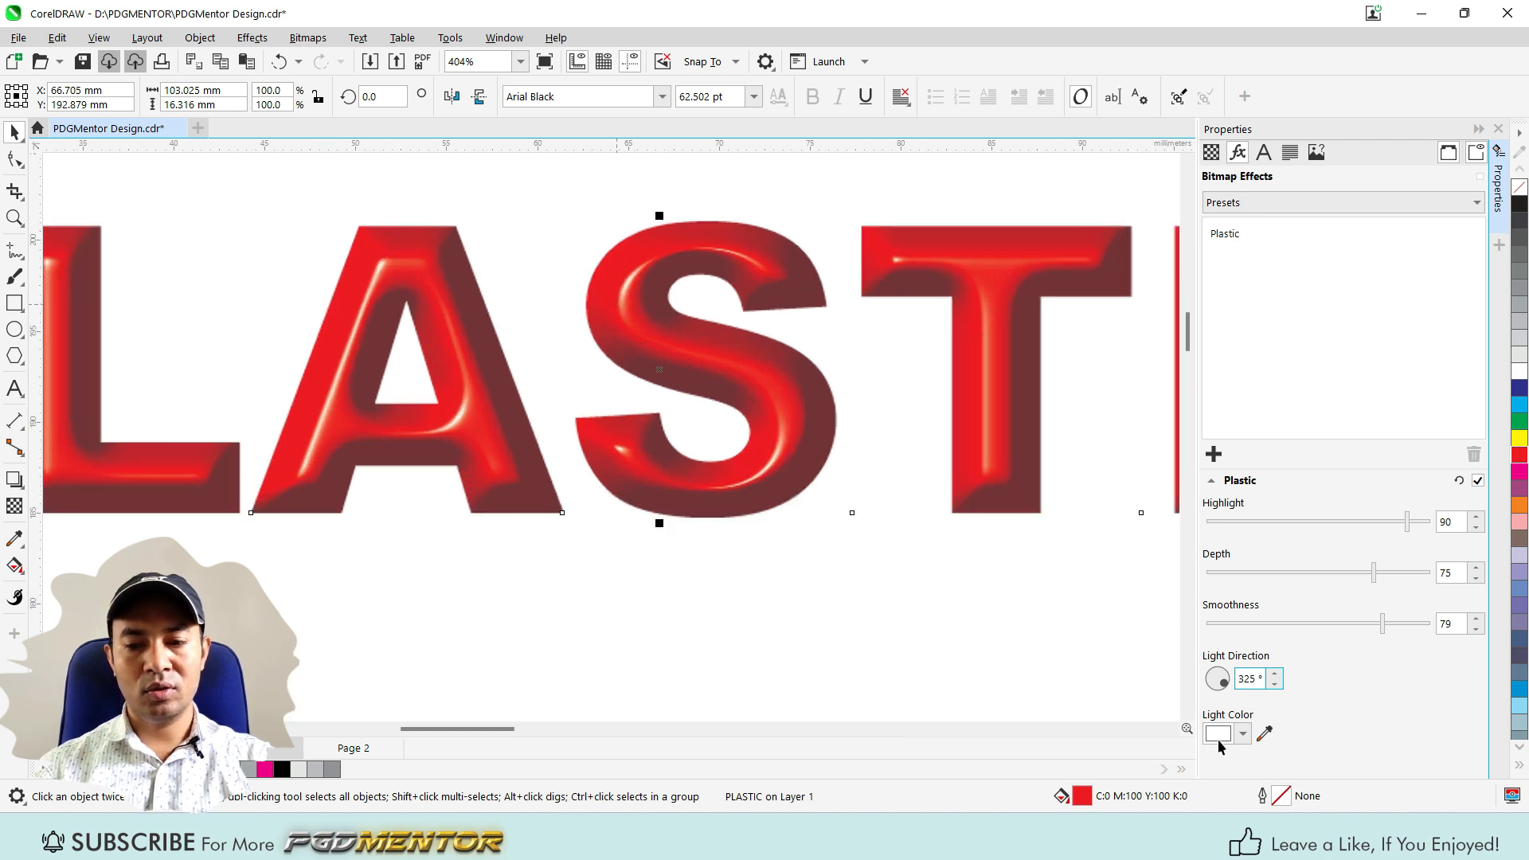
pyautogui.click(1243, 733)
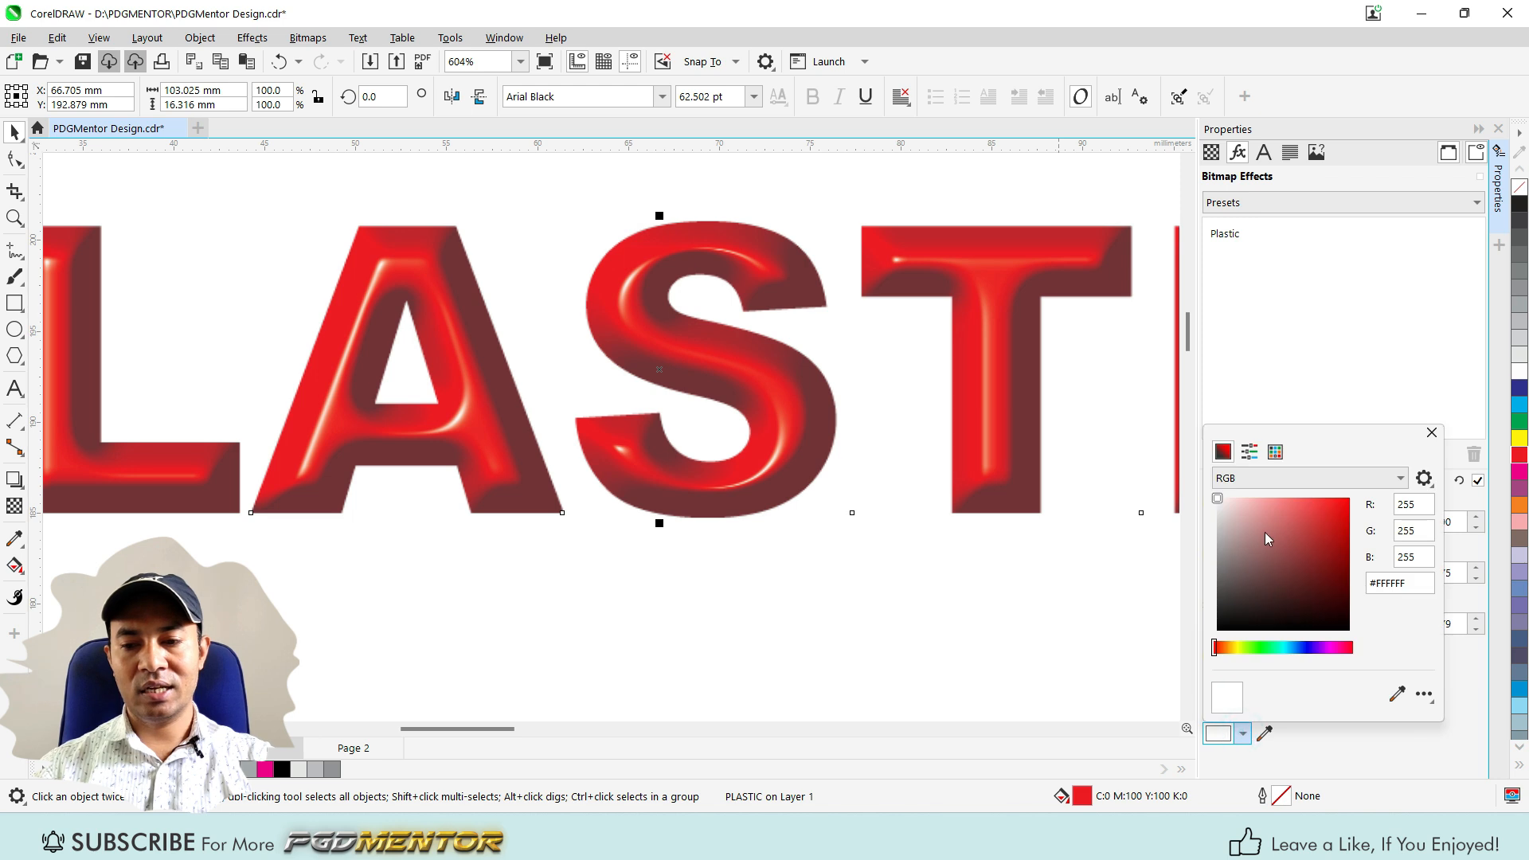
pyautogui.click(1282, 649)
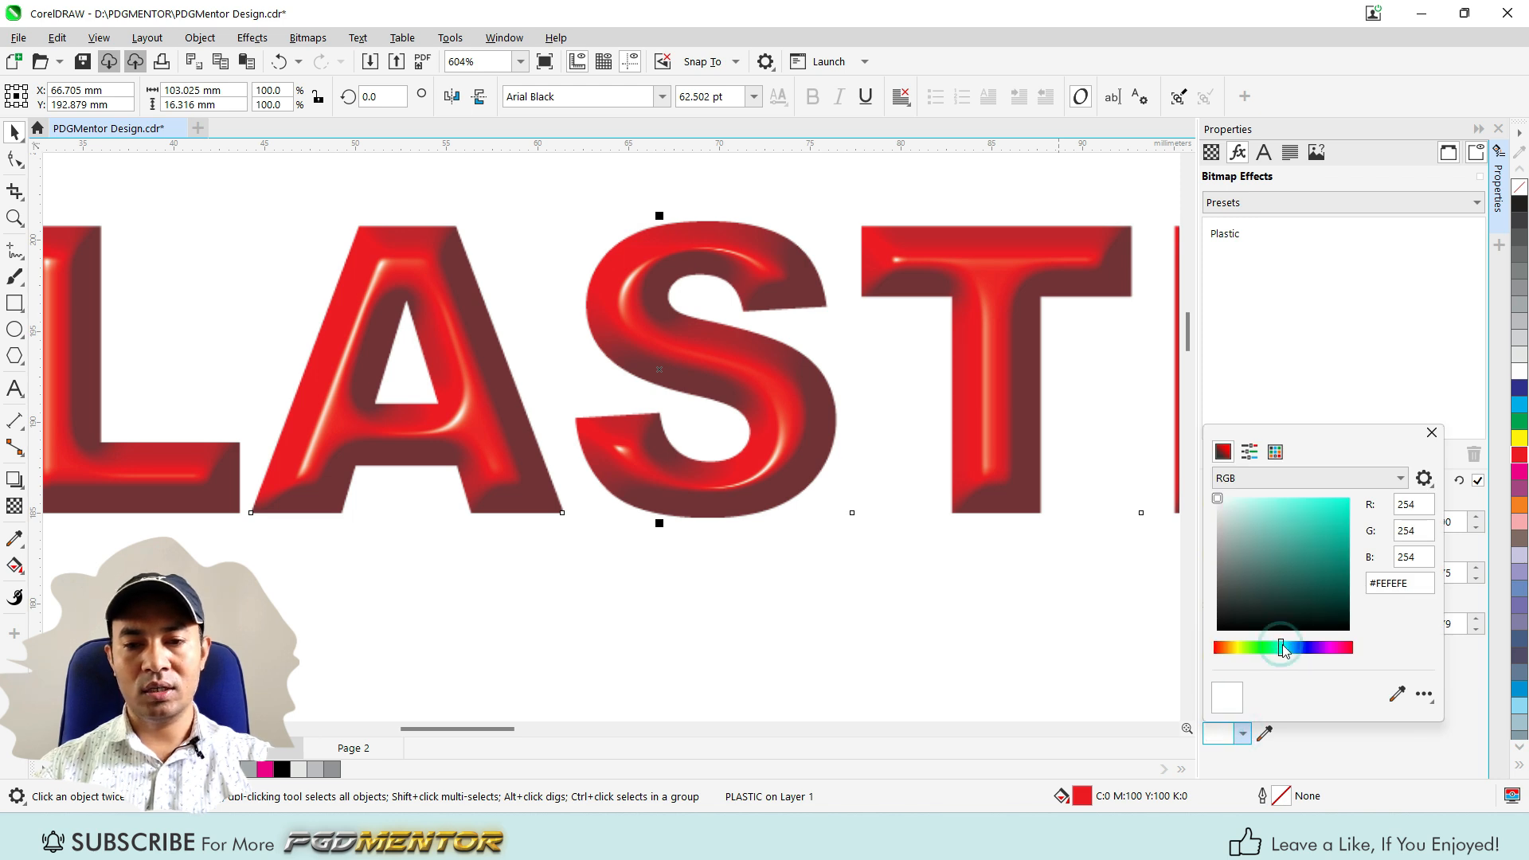
pyautogui.click(1307, 516)
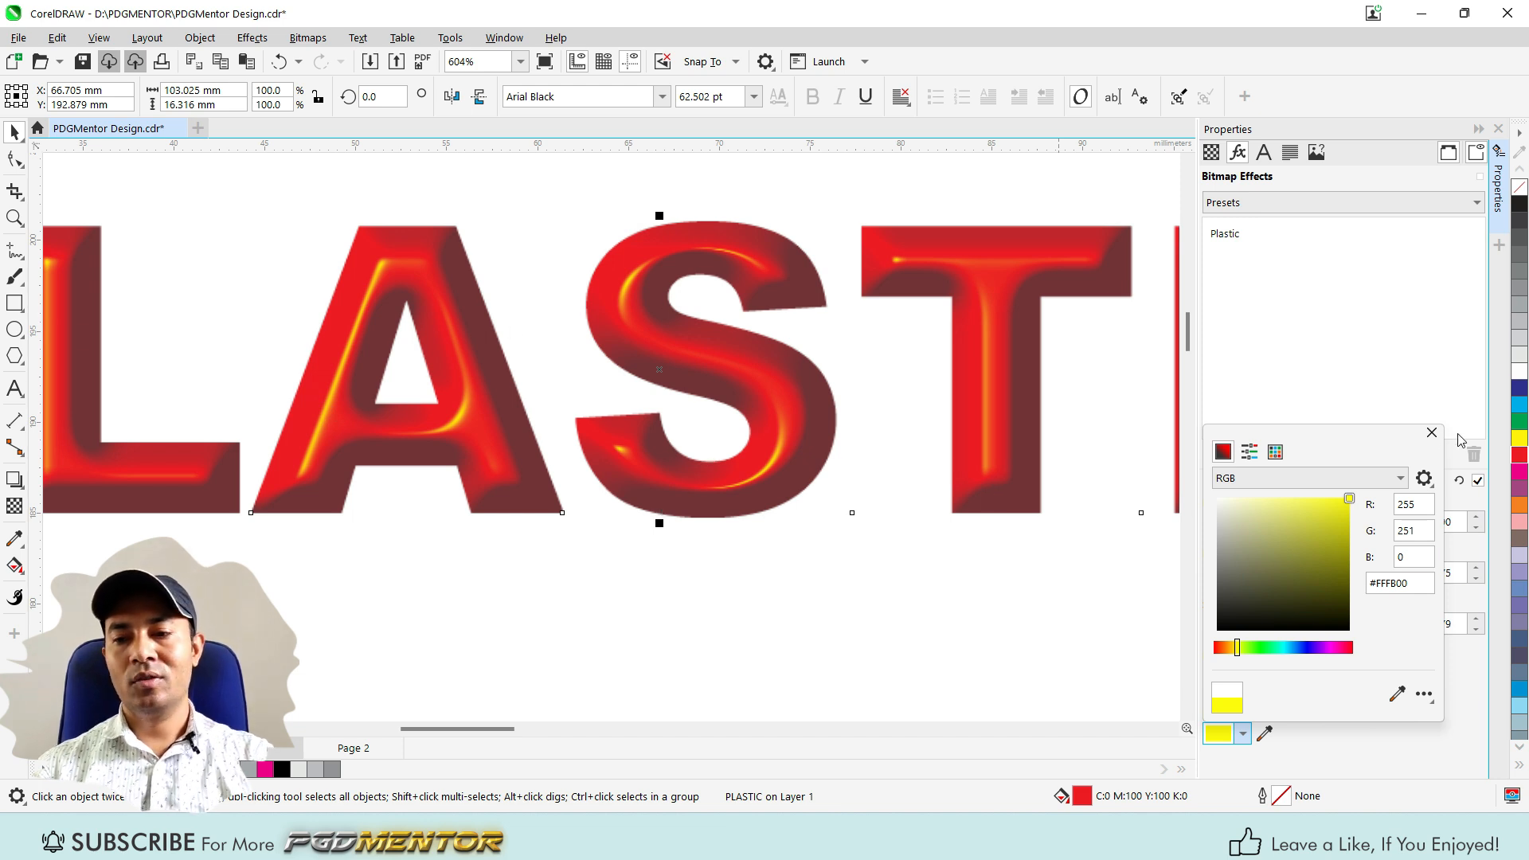
pyautogui.click(1432, 433)
pyautogui.scroll(-2, 558, 263)
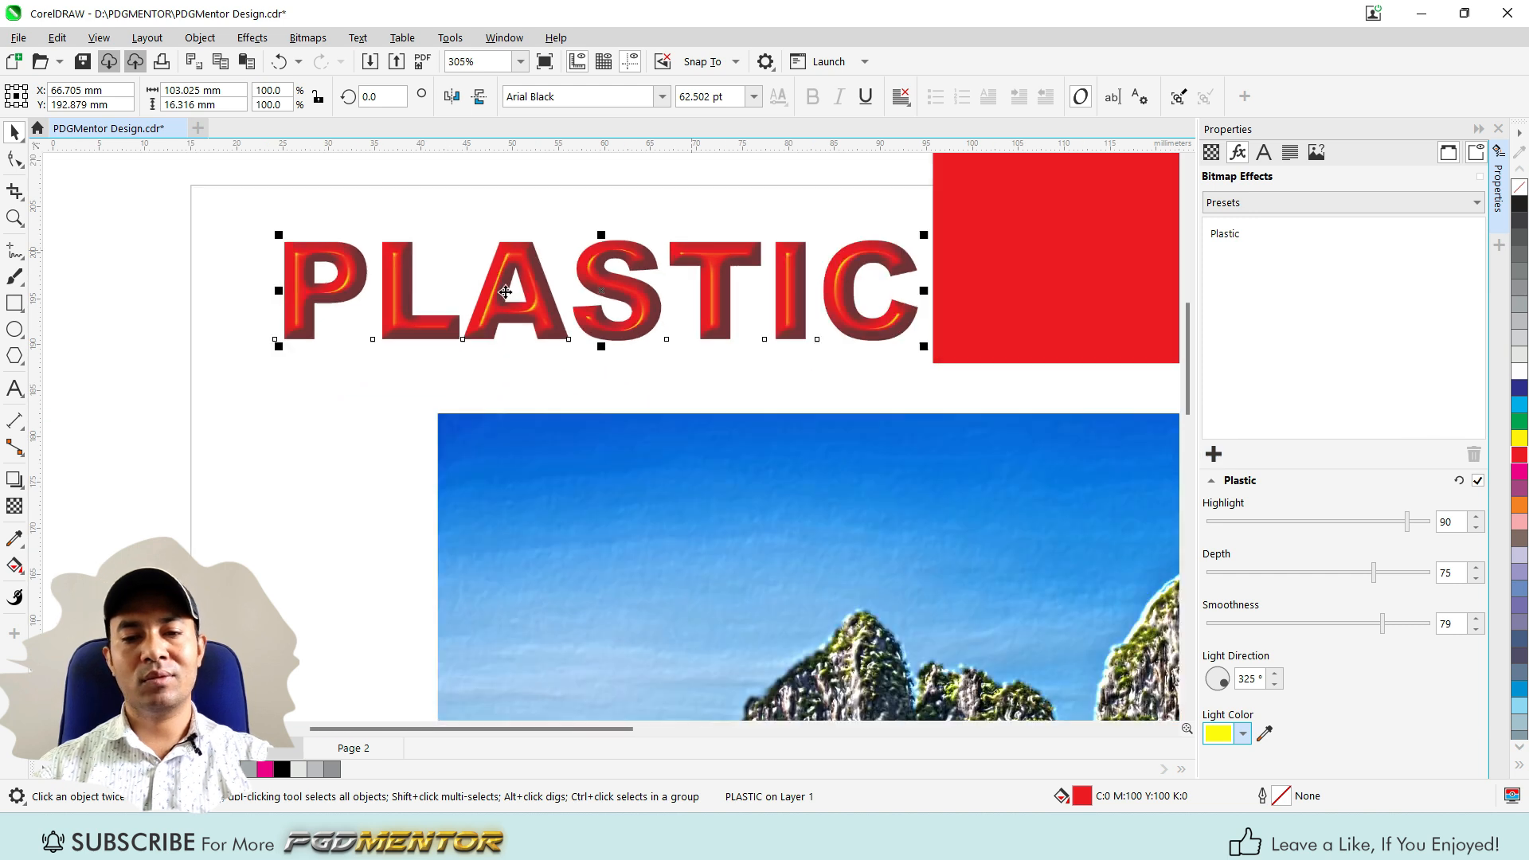
pyautogui.scroll(1, 682, 296)
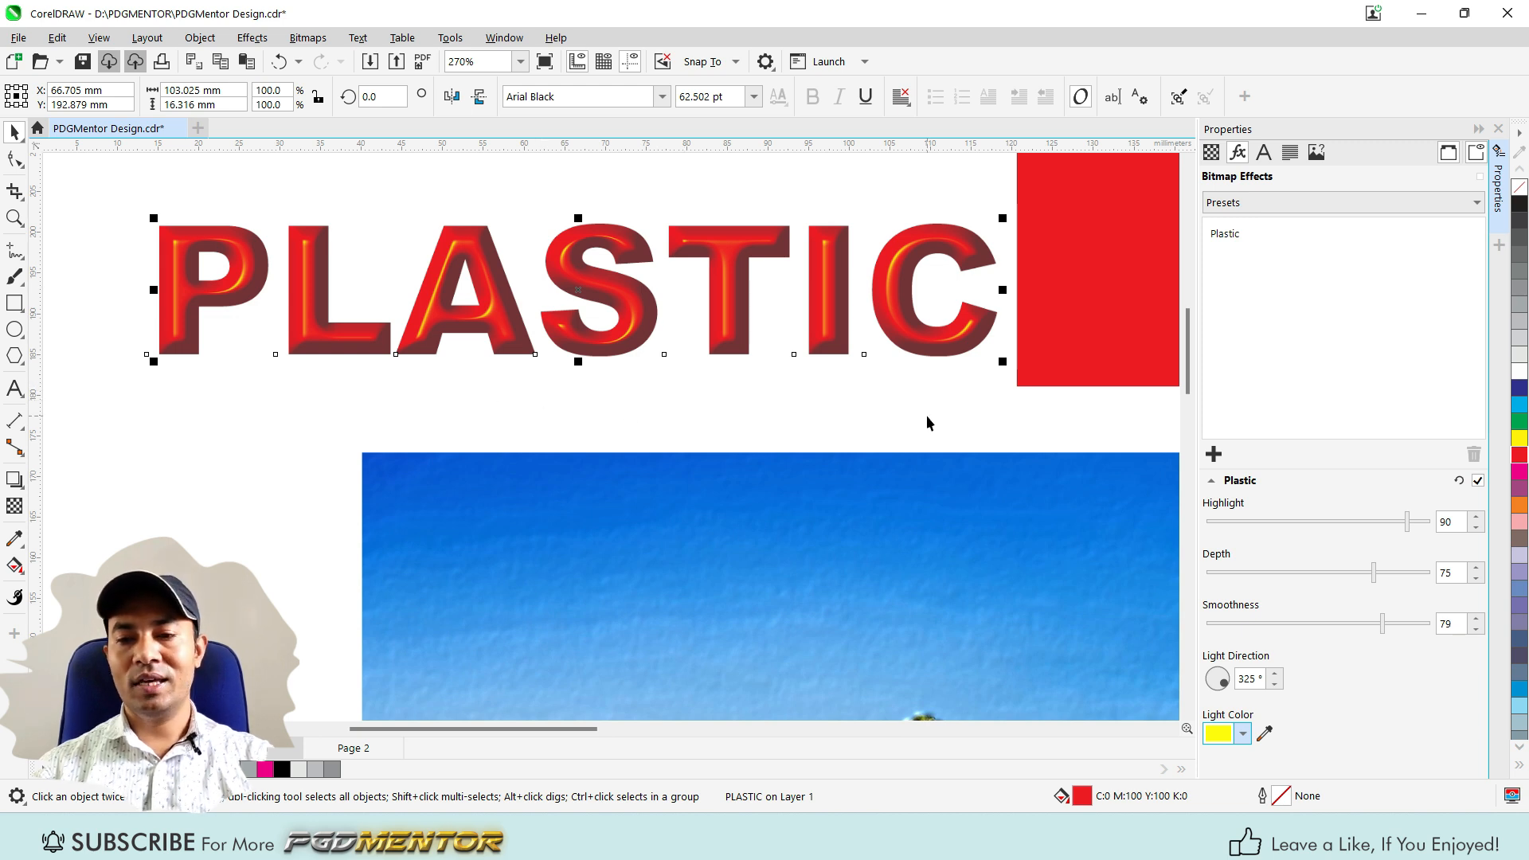
# - Apply the Plaster Wall texture effect to the red rectangle
pyautogui.scroll(-2, 648, 312)
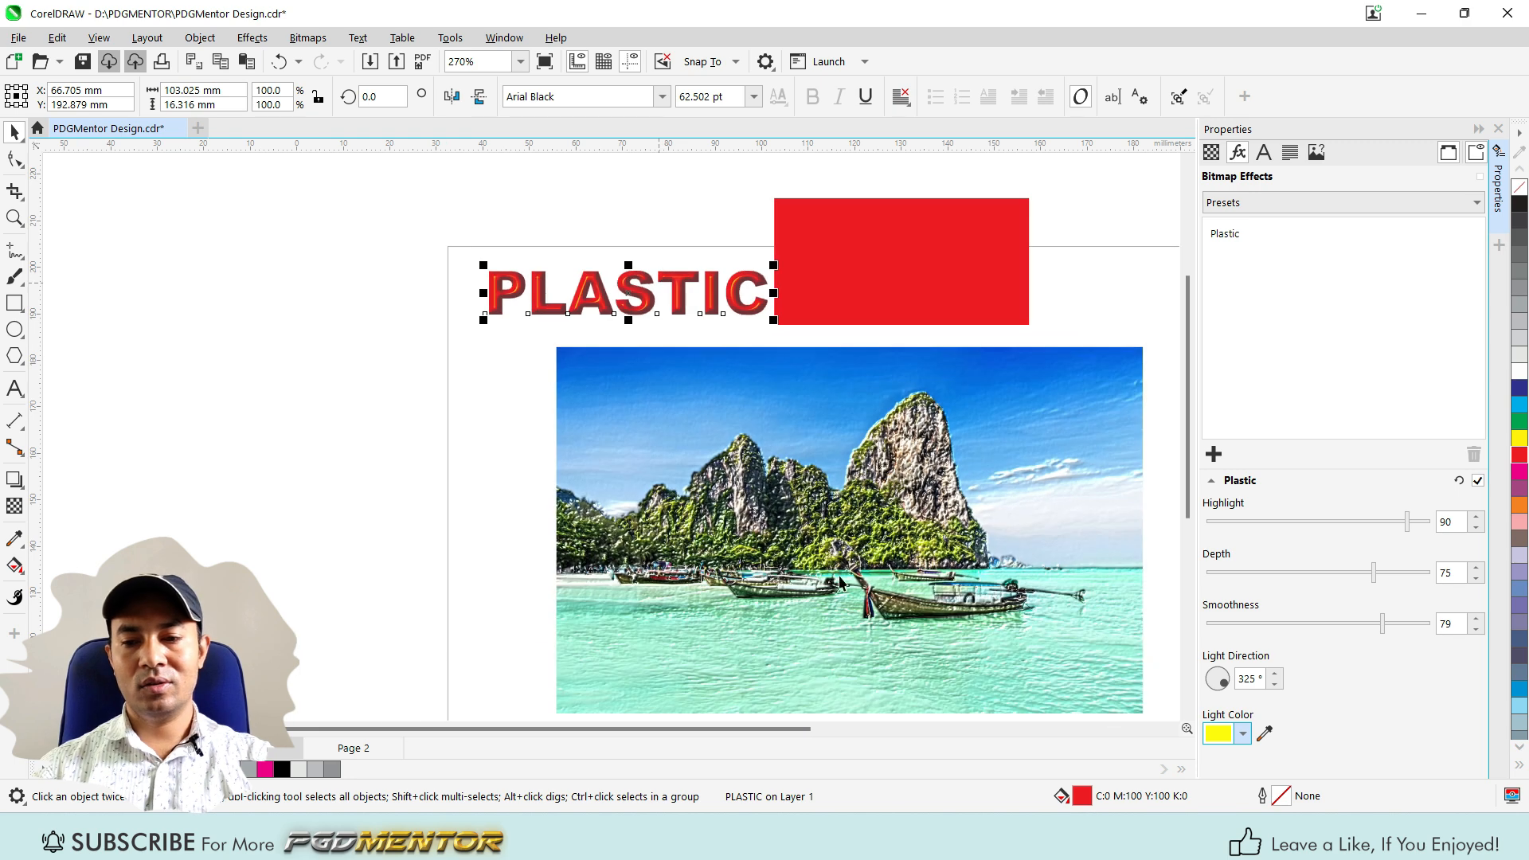
pyautogui.scroll(2, 841, 582)
pyautogui.scroll(-2, 695, 494)
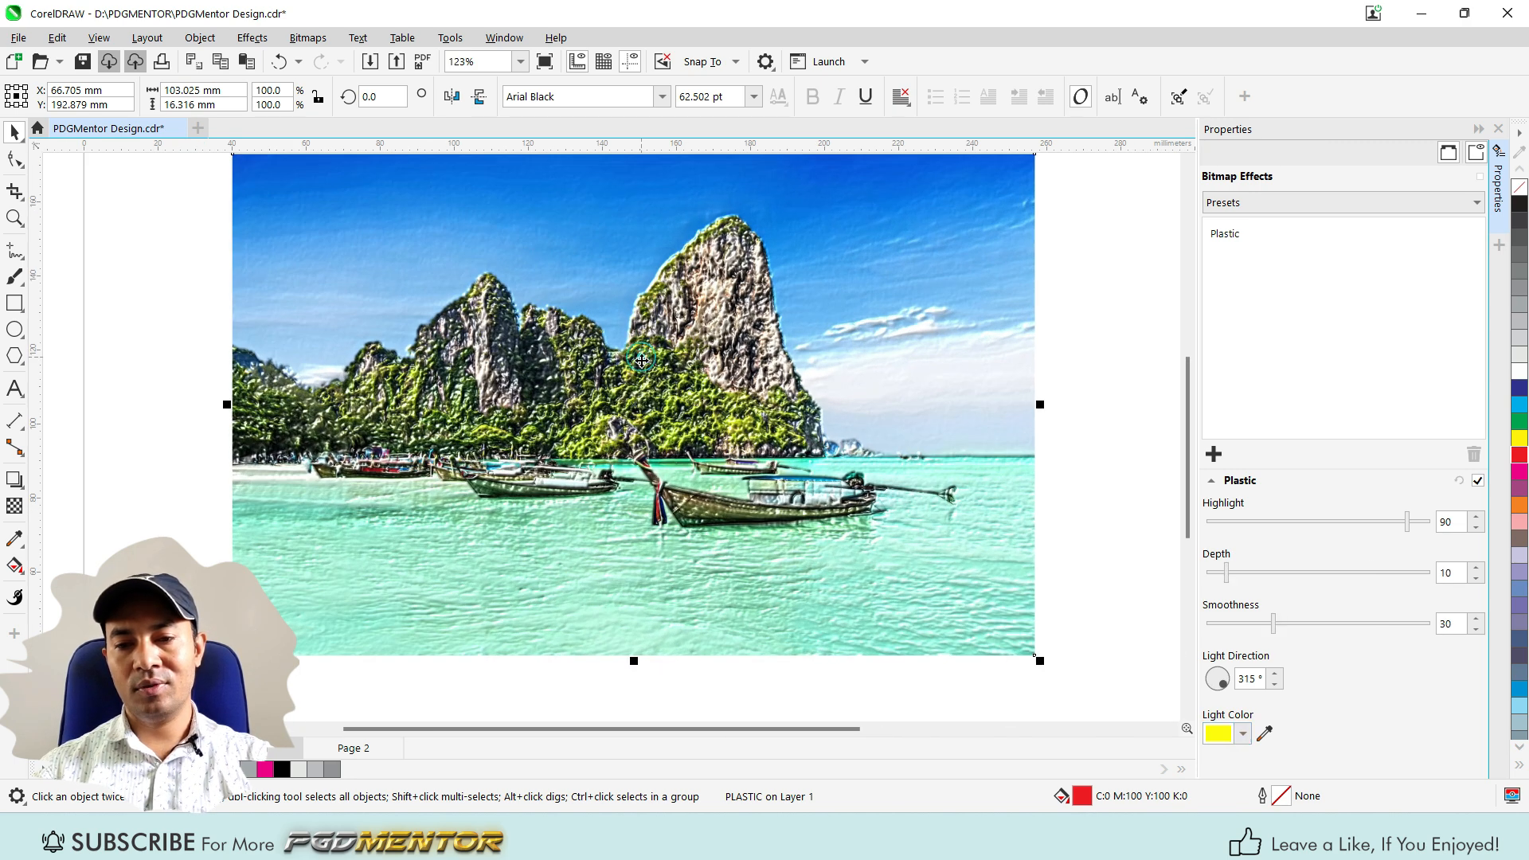
pyautogui.click(642, 360)
pyautogui.scroll(-3, 815, 627)
pyautogui.scroll(2, 872, 434)
pyautogui.click(850, 434)
pyautogui.scroll(2, 868, 399)
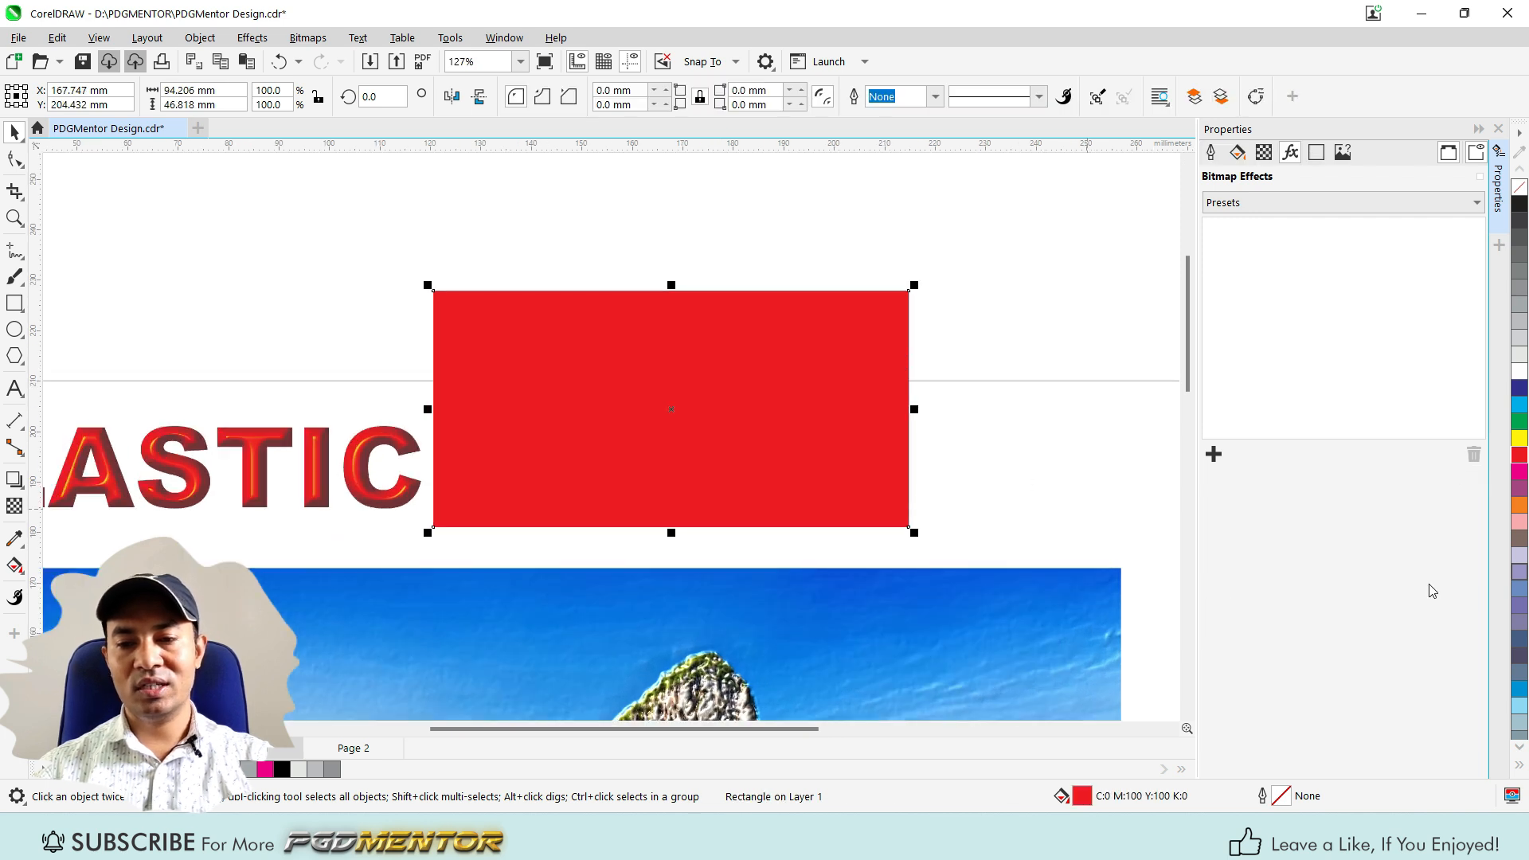
pyautogui.click(1213, 454)
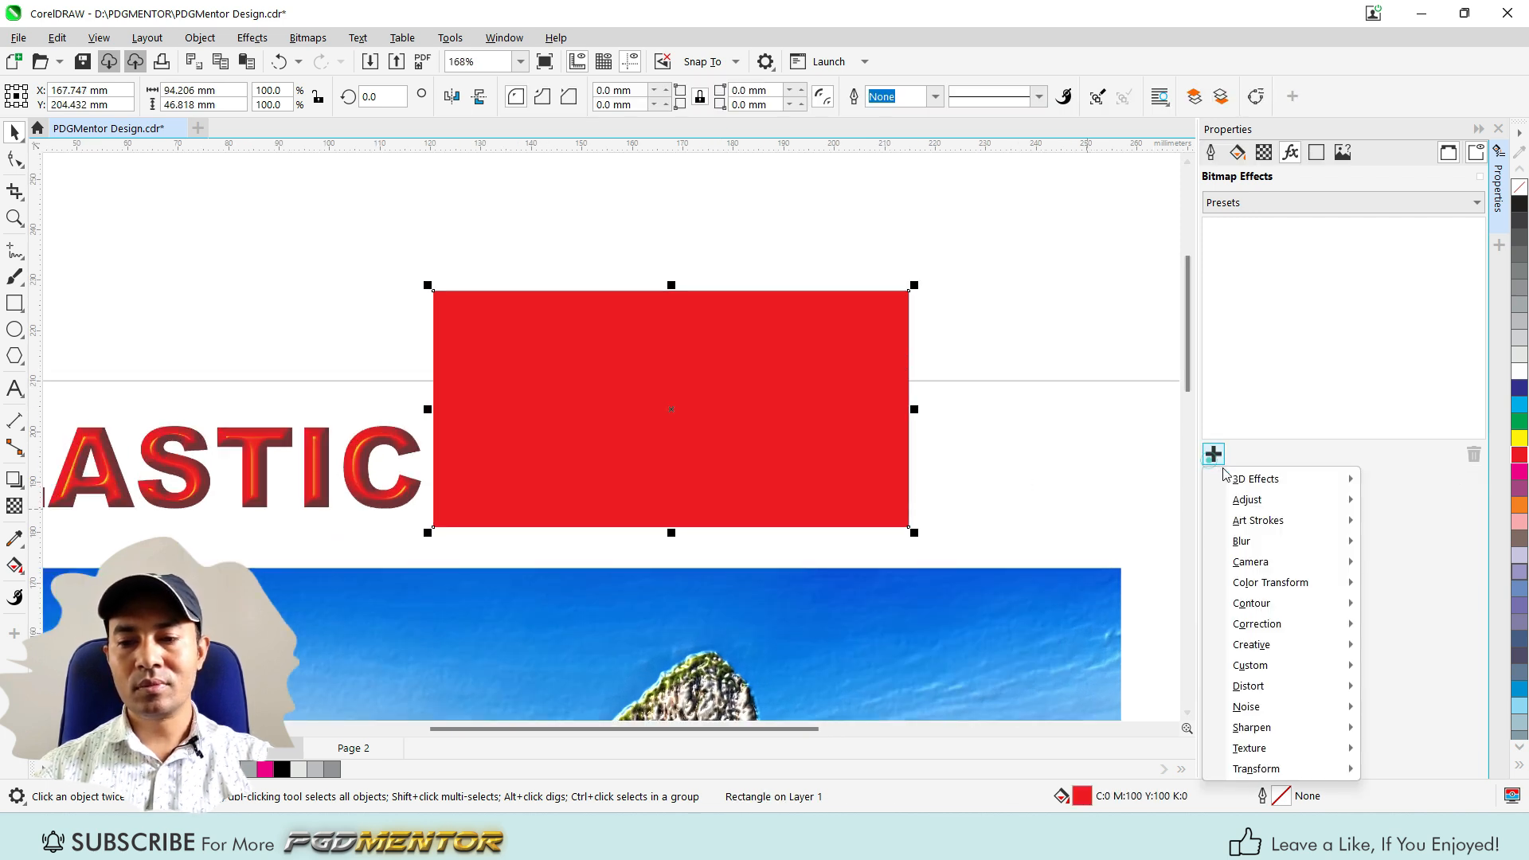
pyautogui.moveTo(1290, 755)
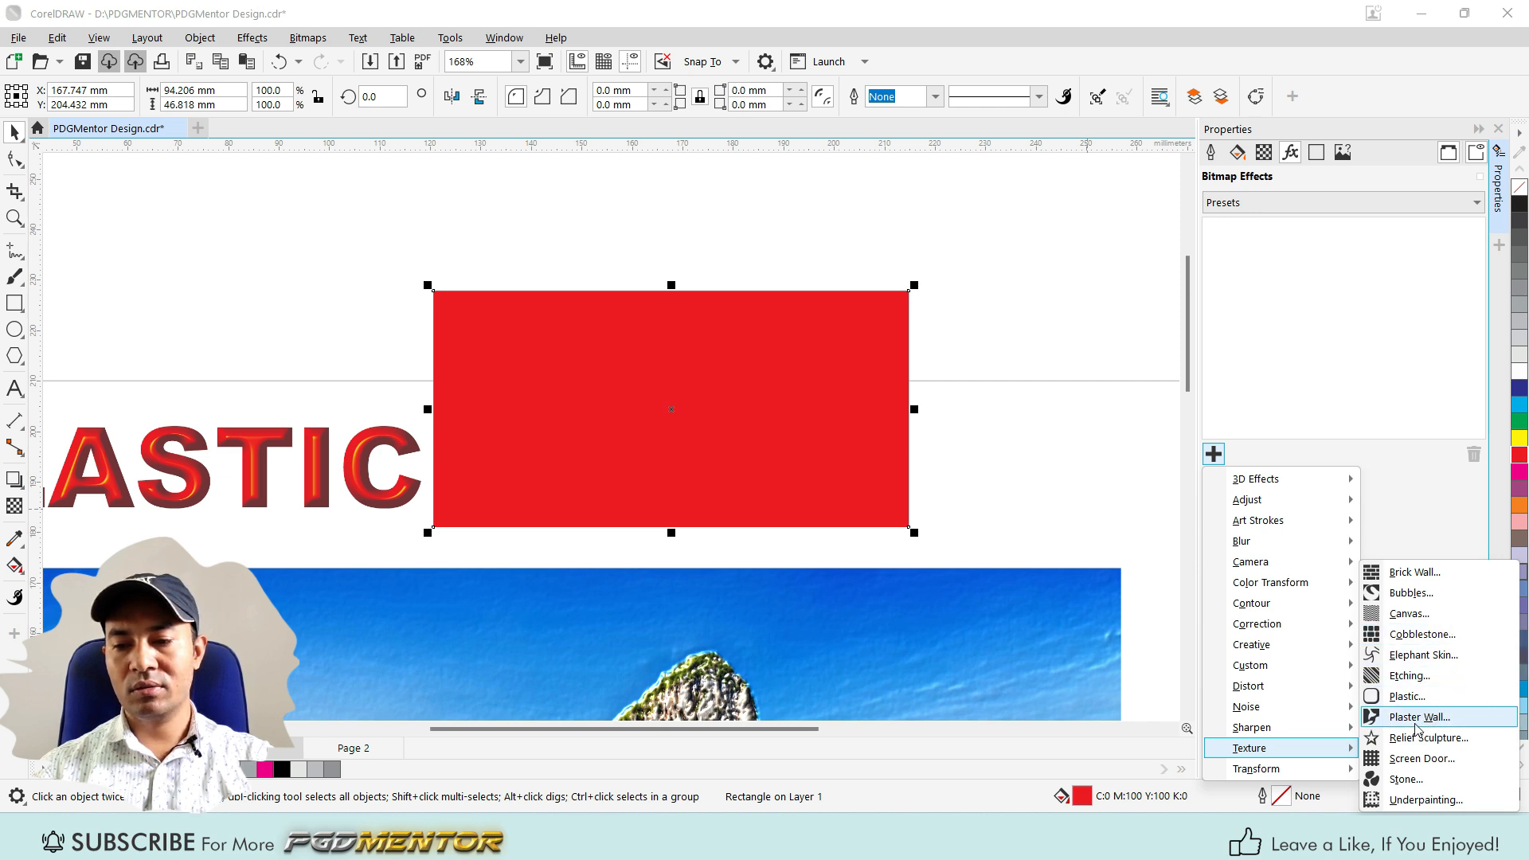
pyautogui.click(1419, 717)
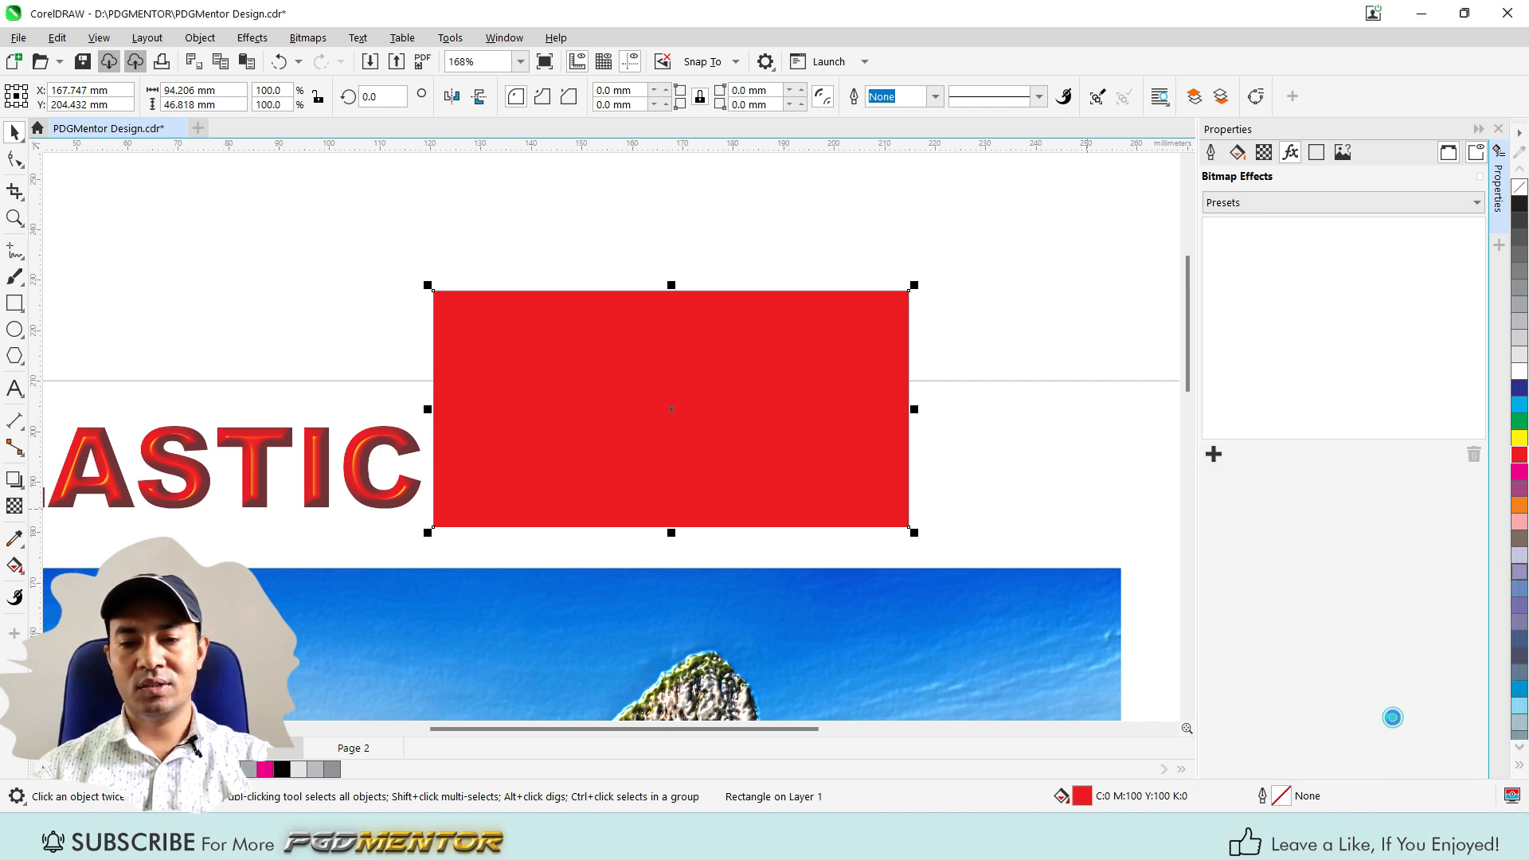
# - Examine the Plaster Wall texture on the rectangle, both up close and from a distance
pyautogui.scroll(2, 644, 379)
pyautogui.scroll(1, 655, 380)
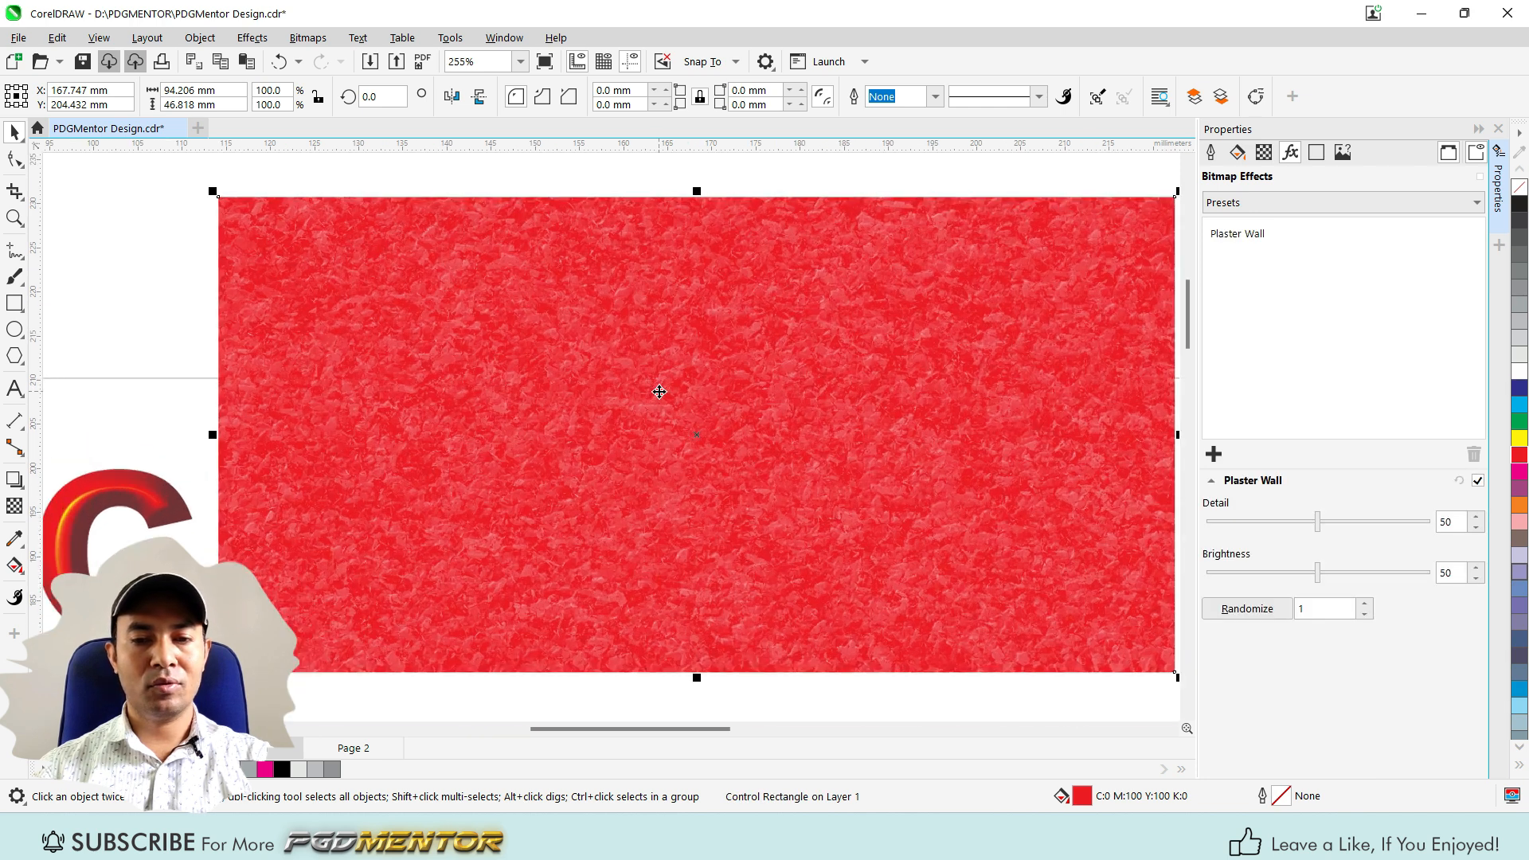
pyautogui.scroll(-1, 481, 331)
pyautogui.scroll(1, 474, 372)
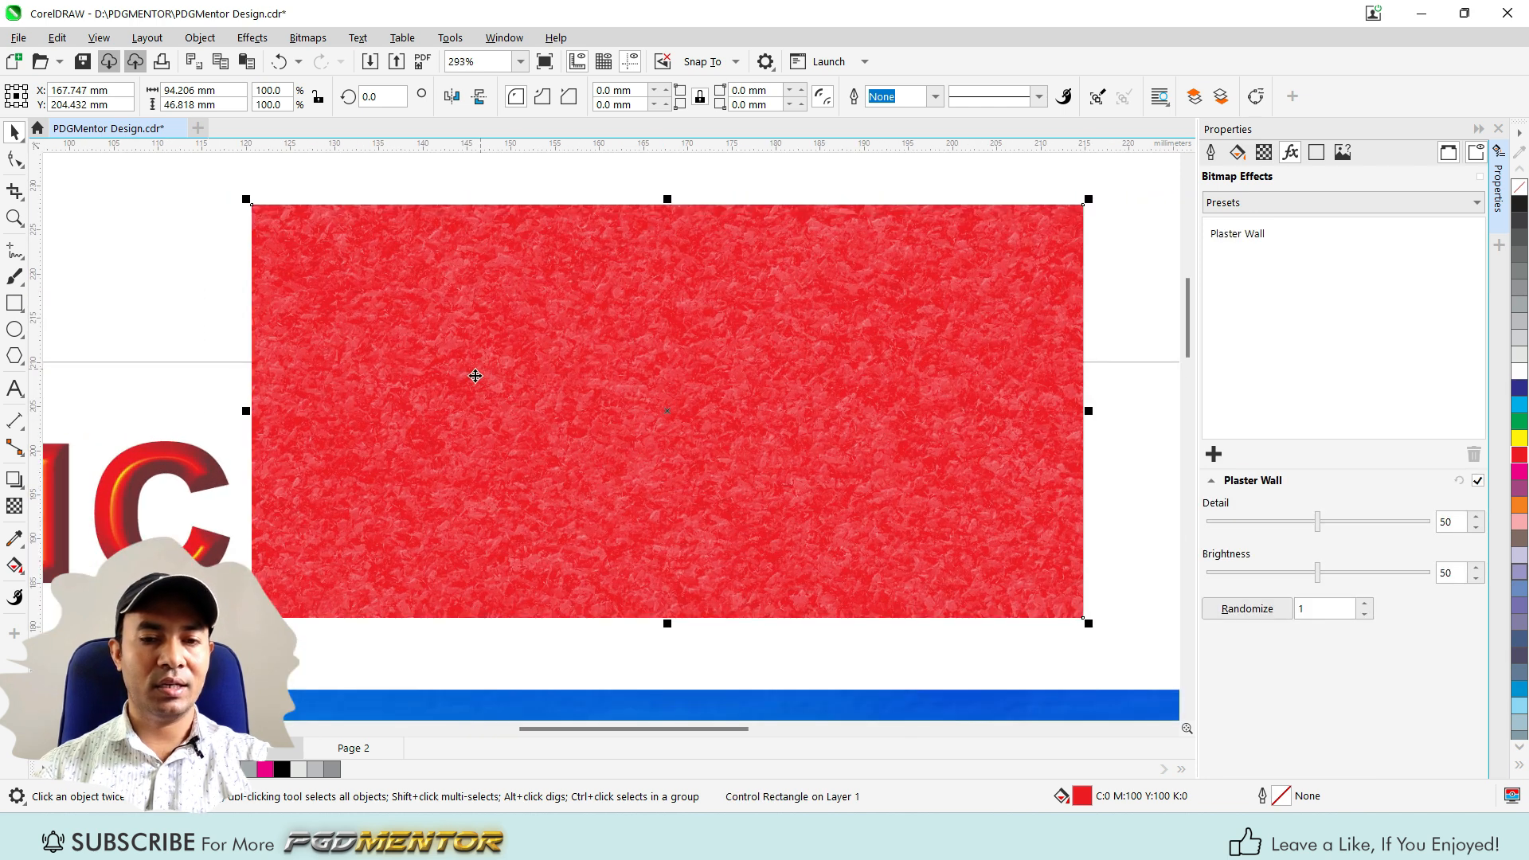
pyautogui.scroll(-2, 733, 253)
pyautogui.scroll(2, 701, 358)
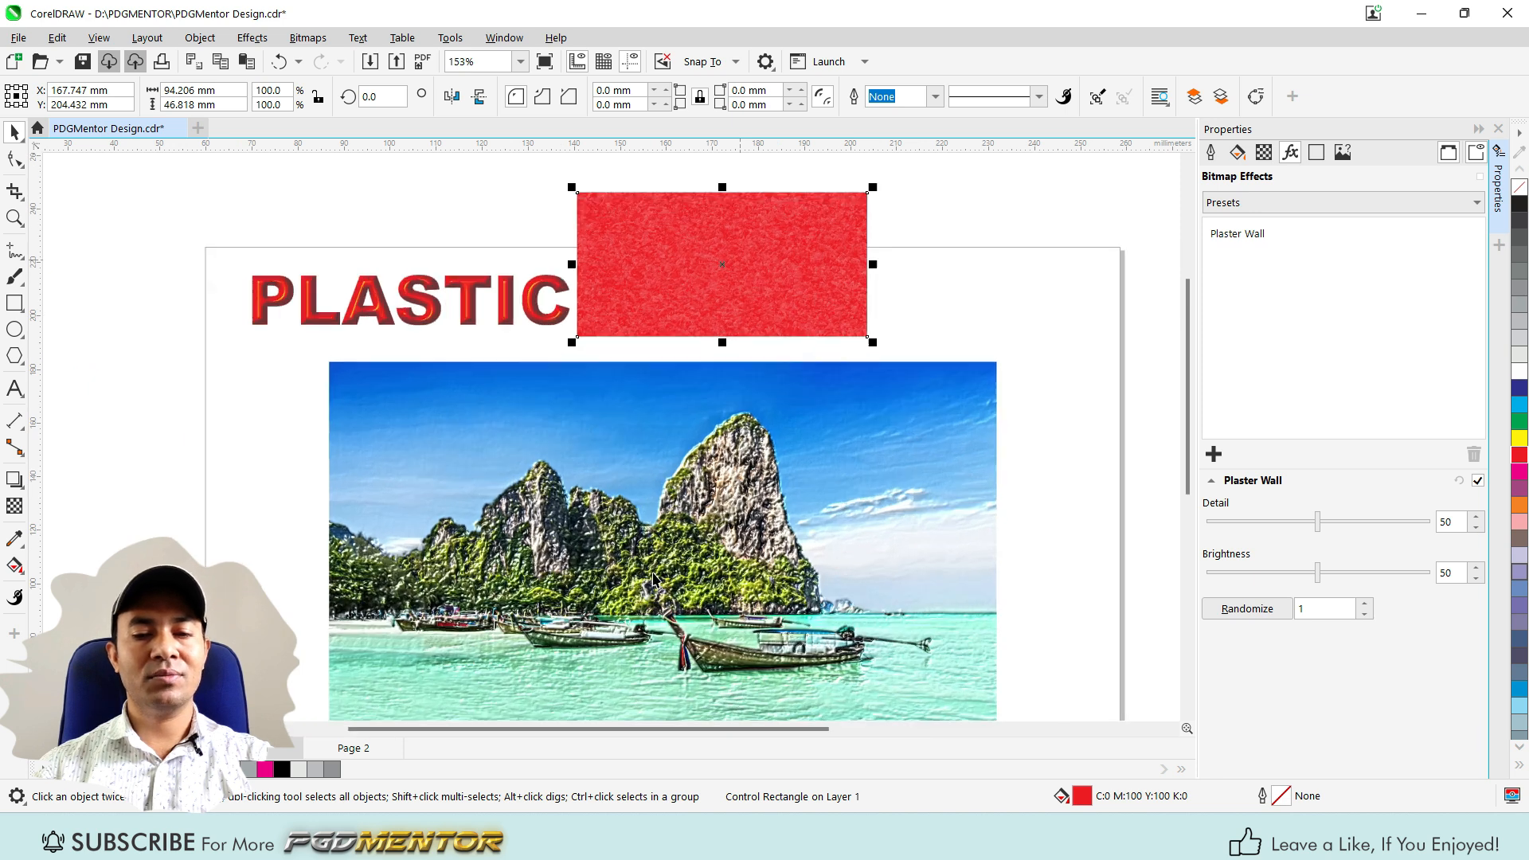
# - Turn off the Plastic effect on the beach photo and delete it from the photo's bitmap effects
pyautogui.click(582, 330)
pyautogui.scroll(-2, 581, 330)
pyautogui.scroll(2, 655, 420)
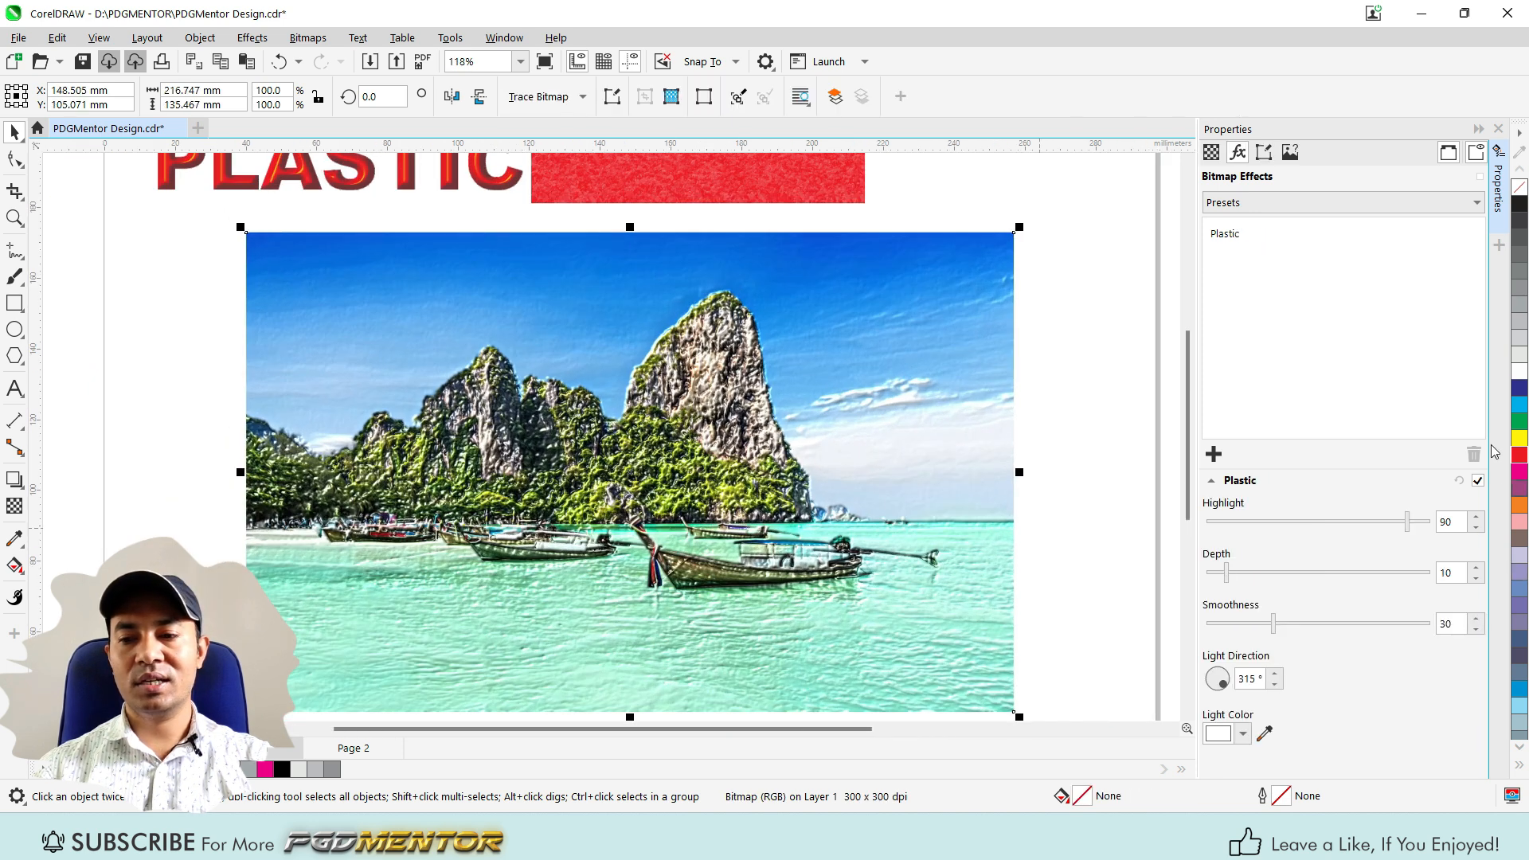
pyautogui.click(1478, 481)
pyautogui.click(1255, 232)
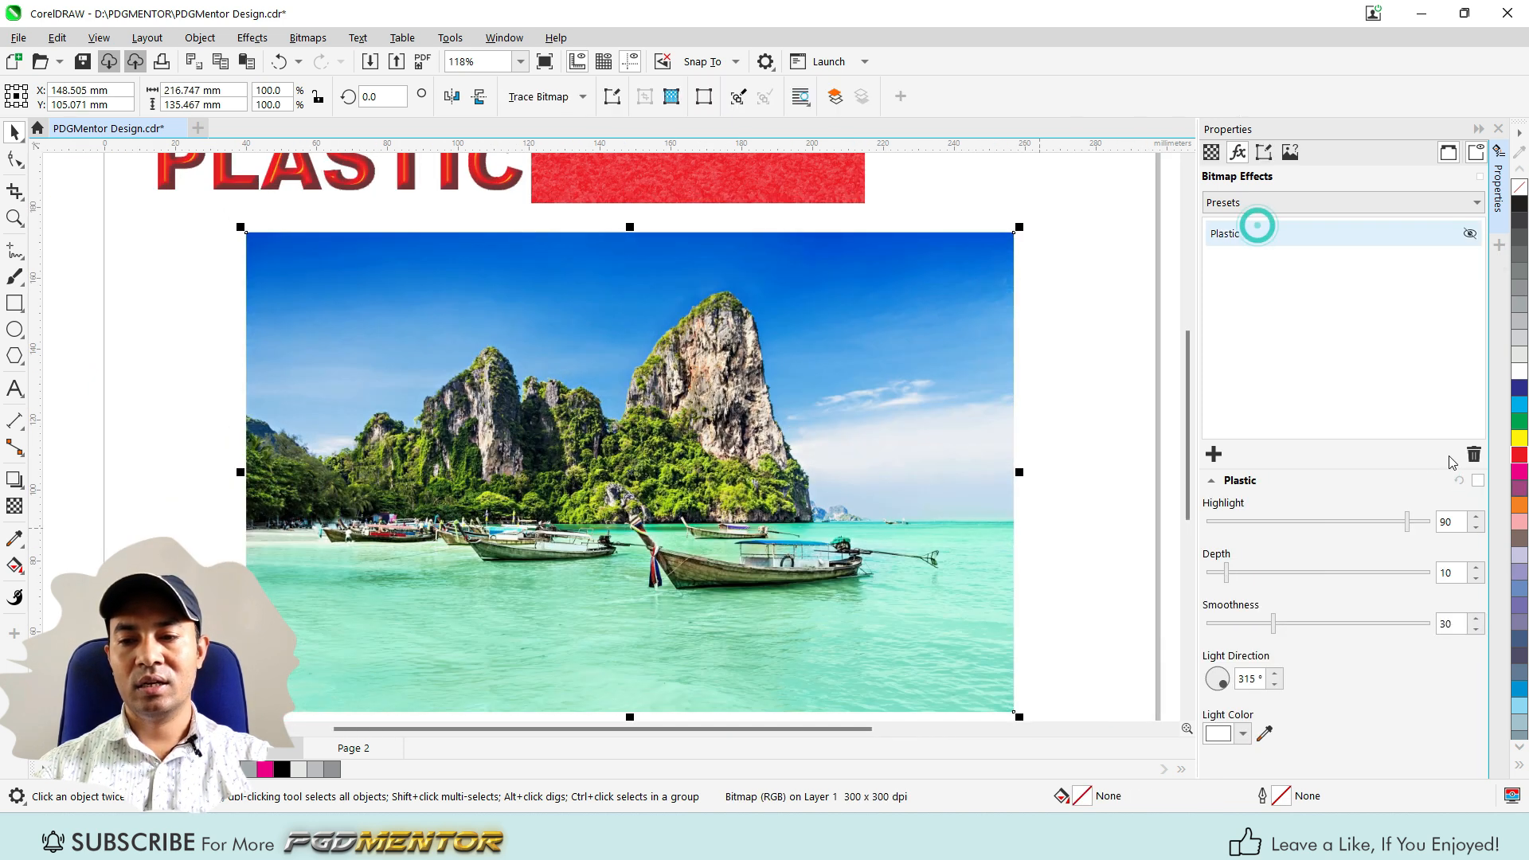
pyautogui.click(1467, 454)
# - Apply the Plaster Wall texture effect to the beach photo and inspect the texture up close
pyautogui.click(1214, 454)
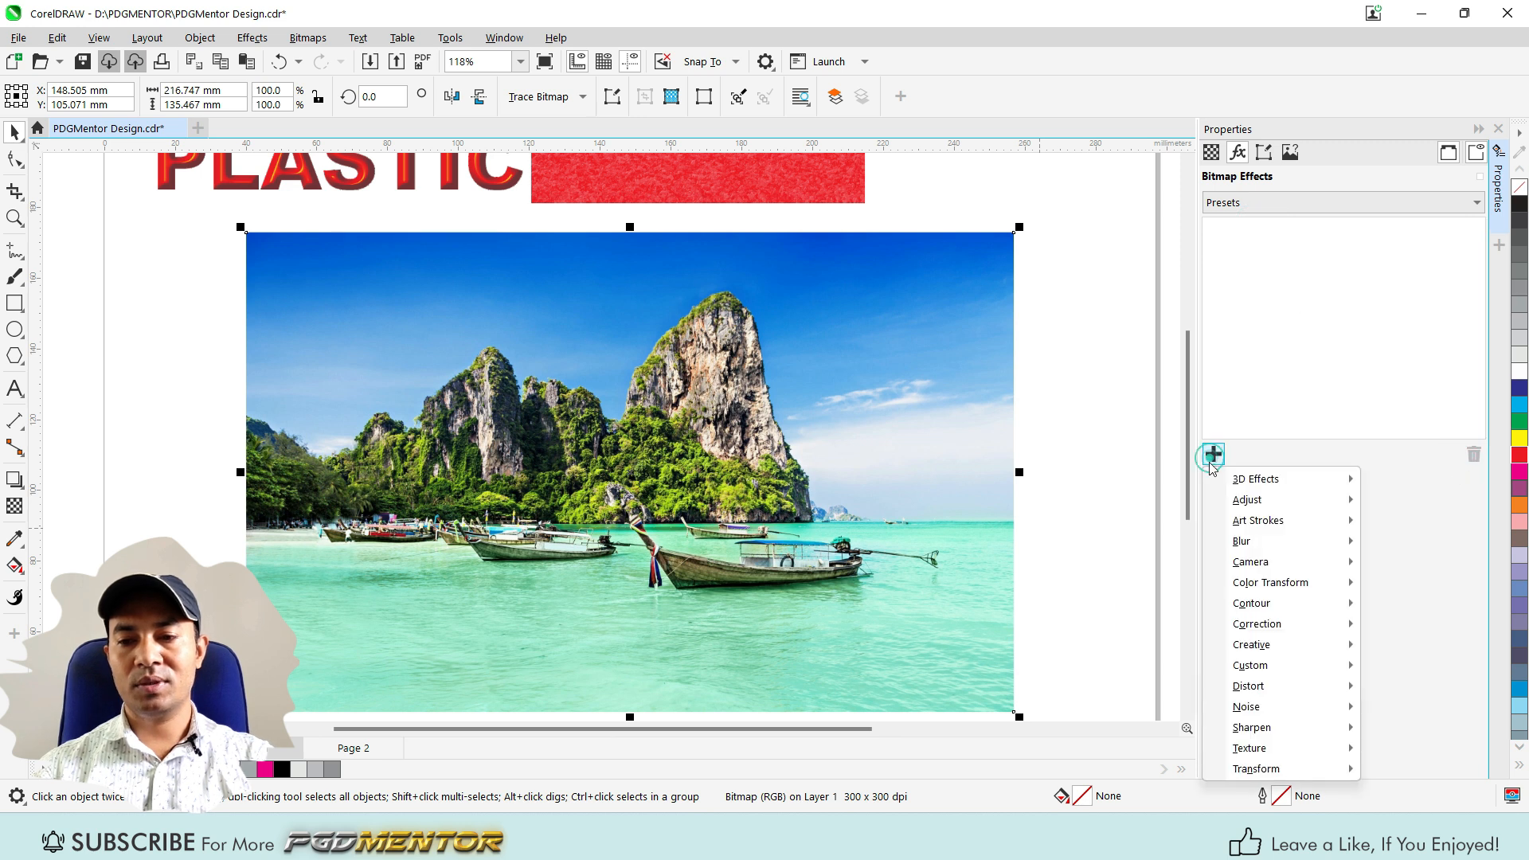
pyautogui.moveTo(1268, 750)
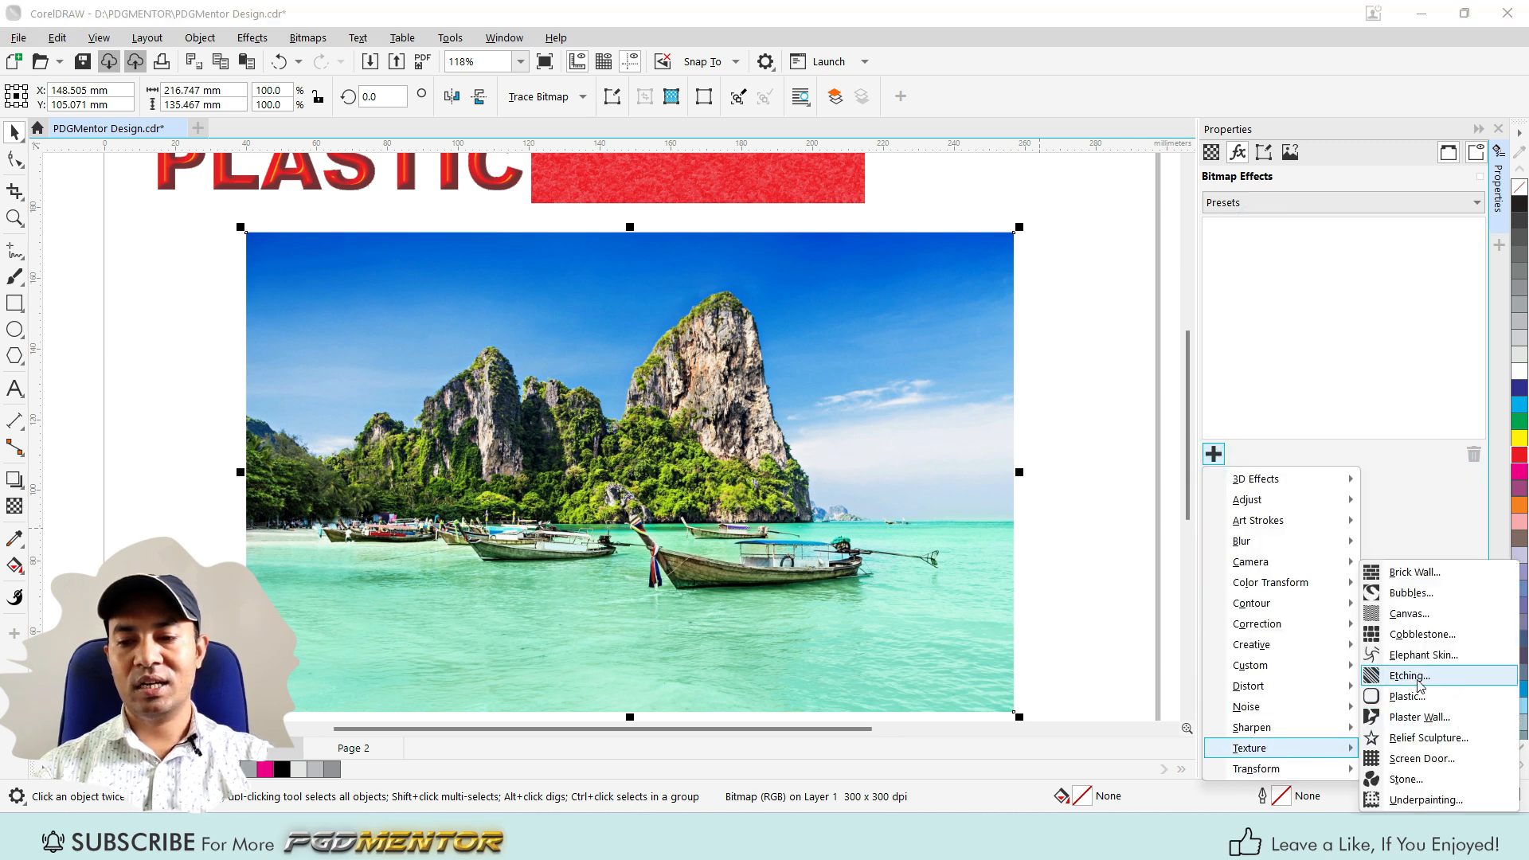
pyautogui.click(1420, 717)
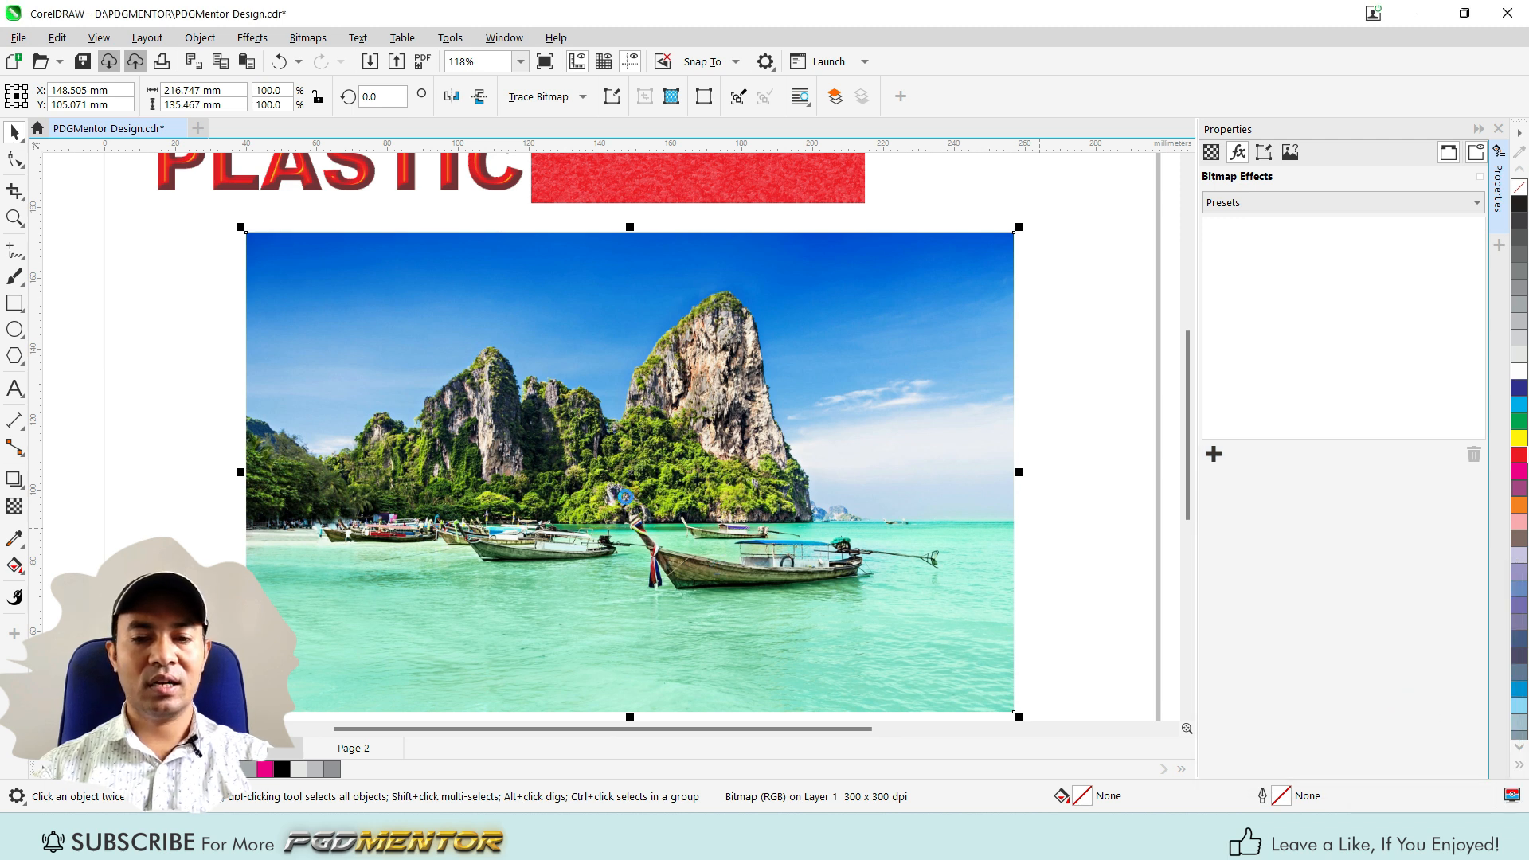
pyautogui.scroll(2, 580, 511)
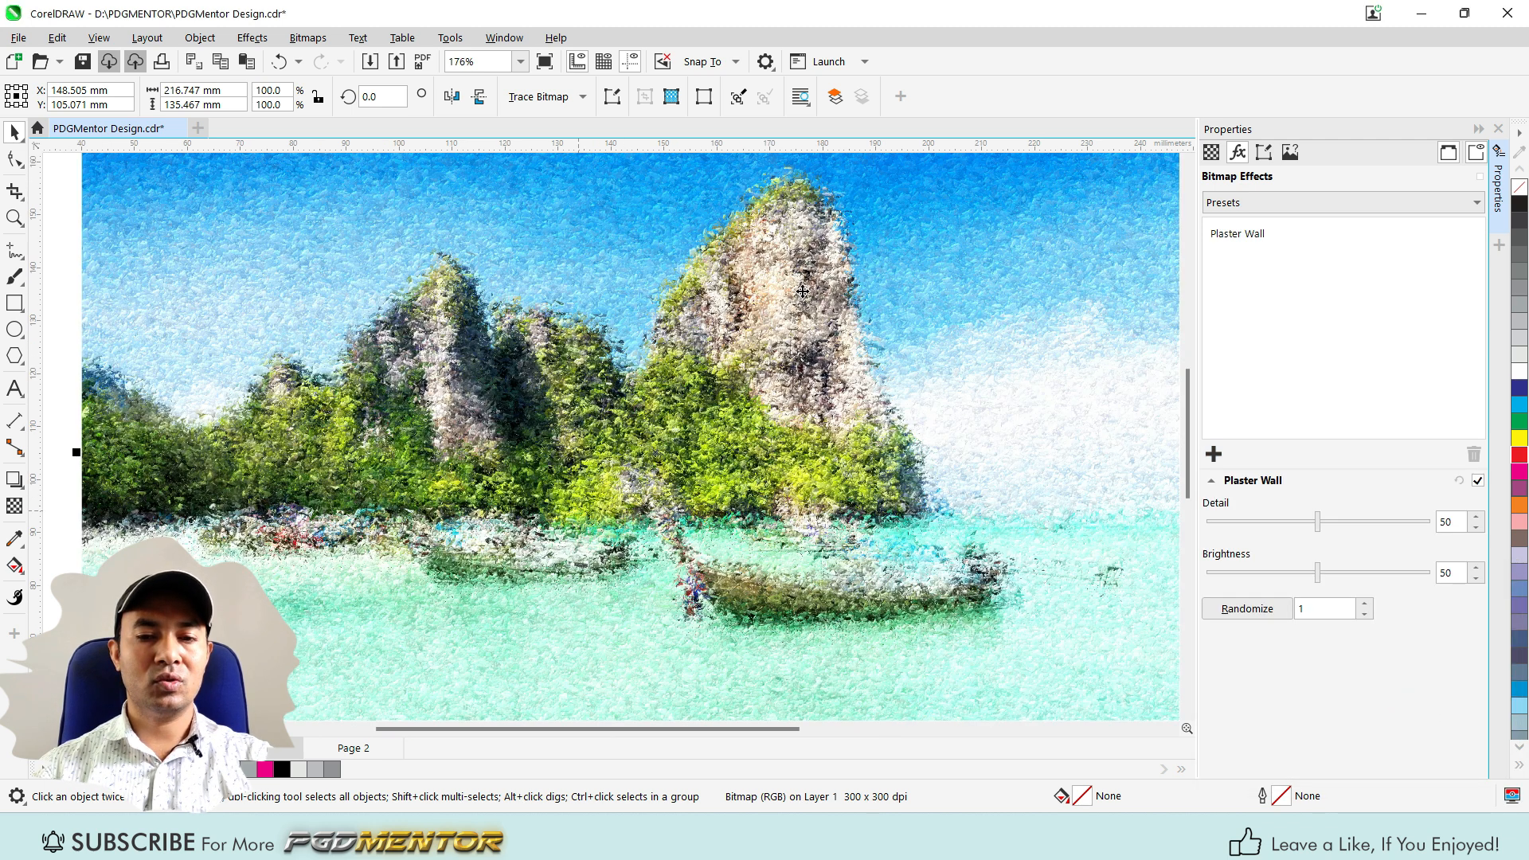
pyautogui.scroll(-2, 802, 291)
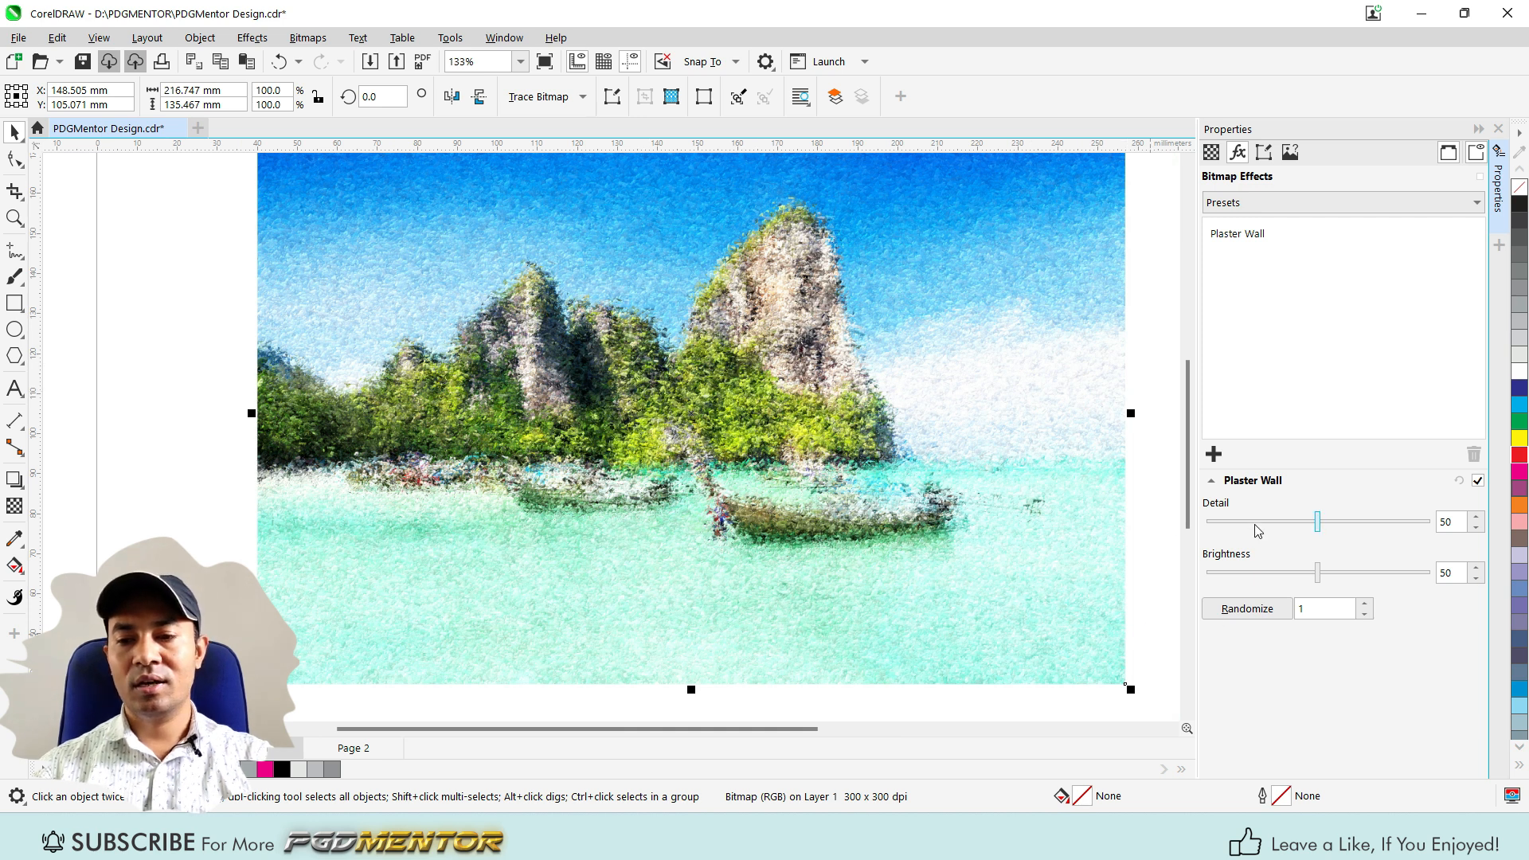
# - Set the Detail of the photo's Plaster Wall effect to 71 and randomize its pattern
pyautogui.moveTo(1318, 522); pyautogui.dragTo(1364, 522)
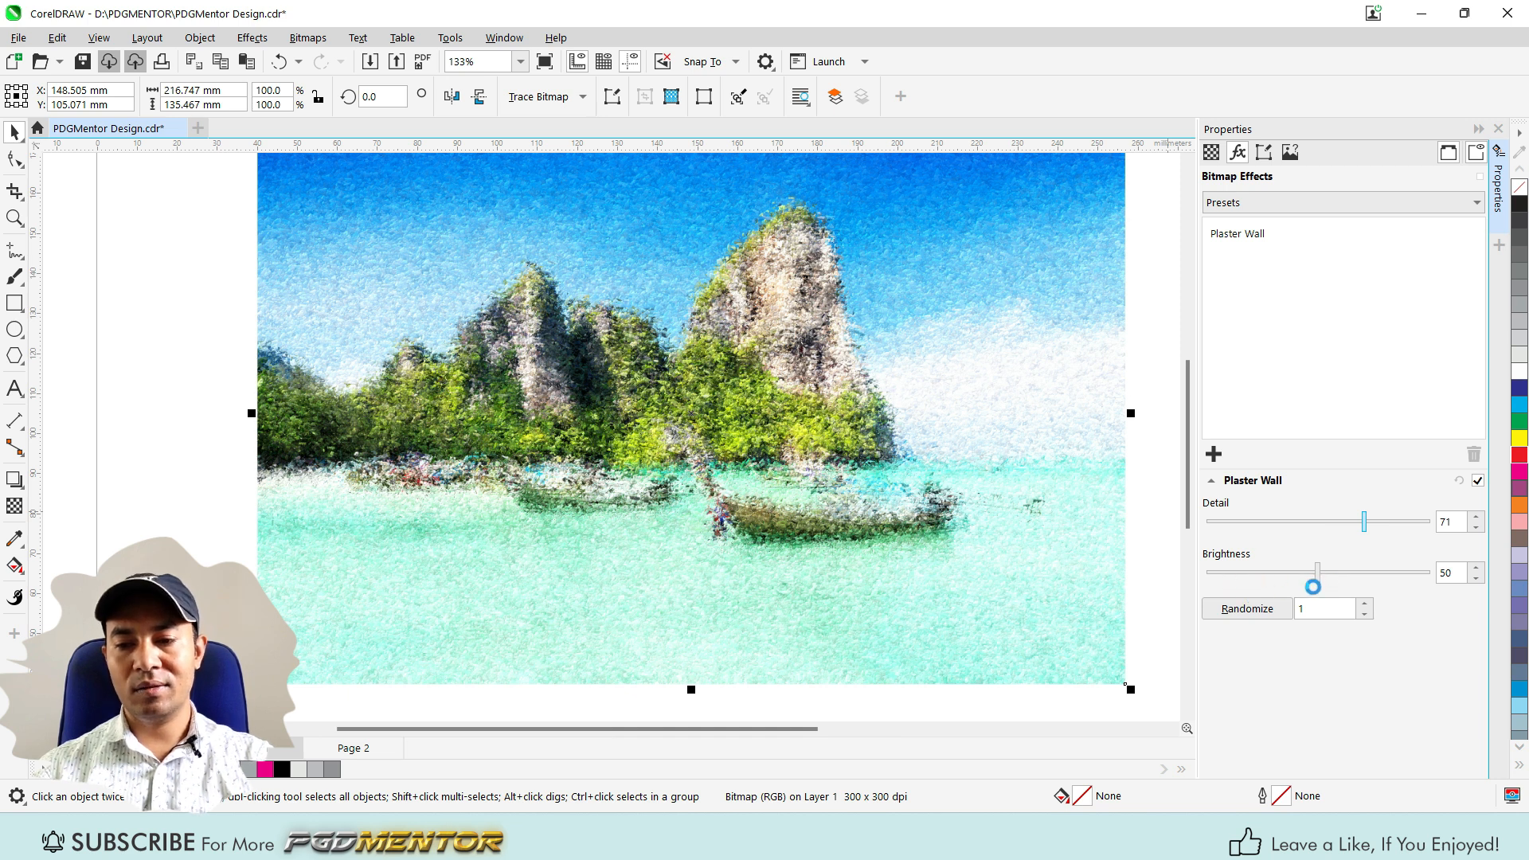
pyautogui.click(1247, 609)
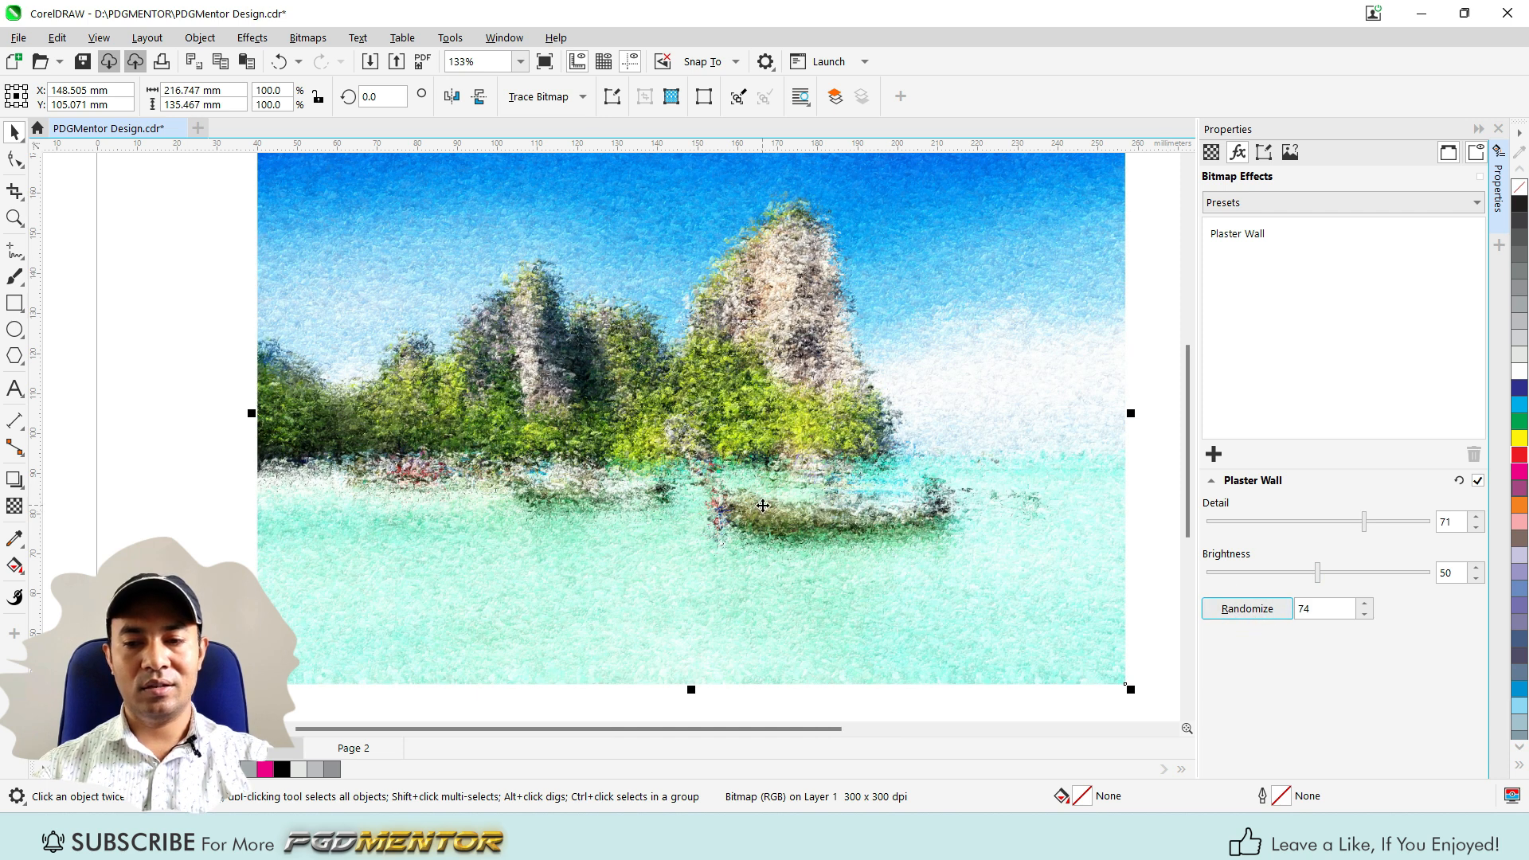
pyautogui.scroll(-1, 803, 508)
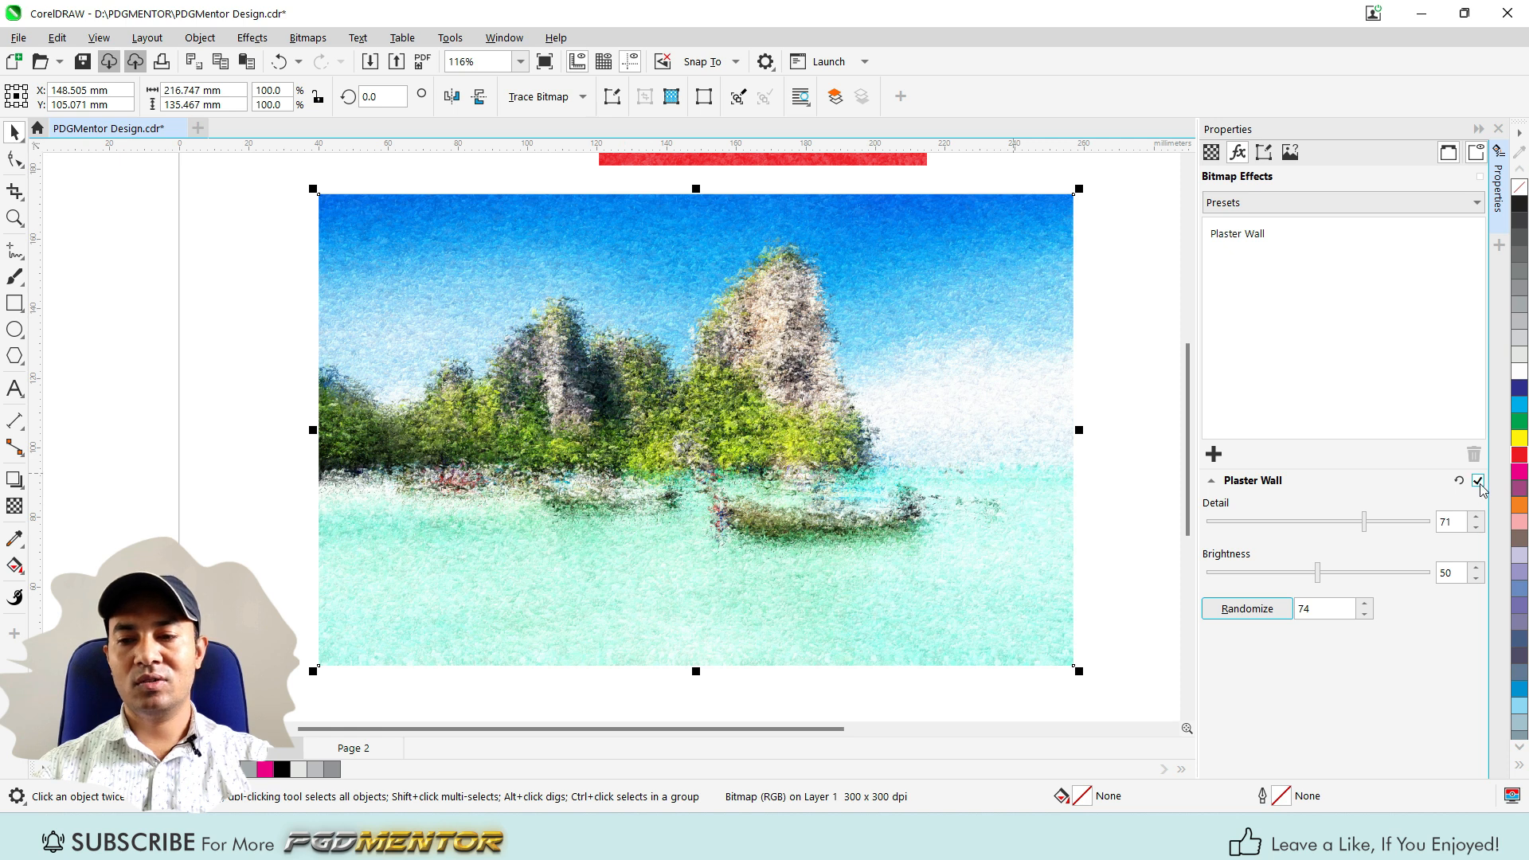
# - Replace the photo's Plaster Wall effect with the Relief Sculpture texture effect and inspect it at different distances
pyautogui.click(1478, 481)
pyautogui.click(1233, 232)
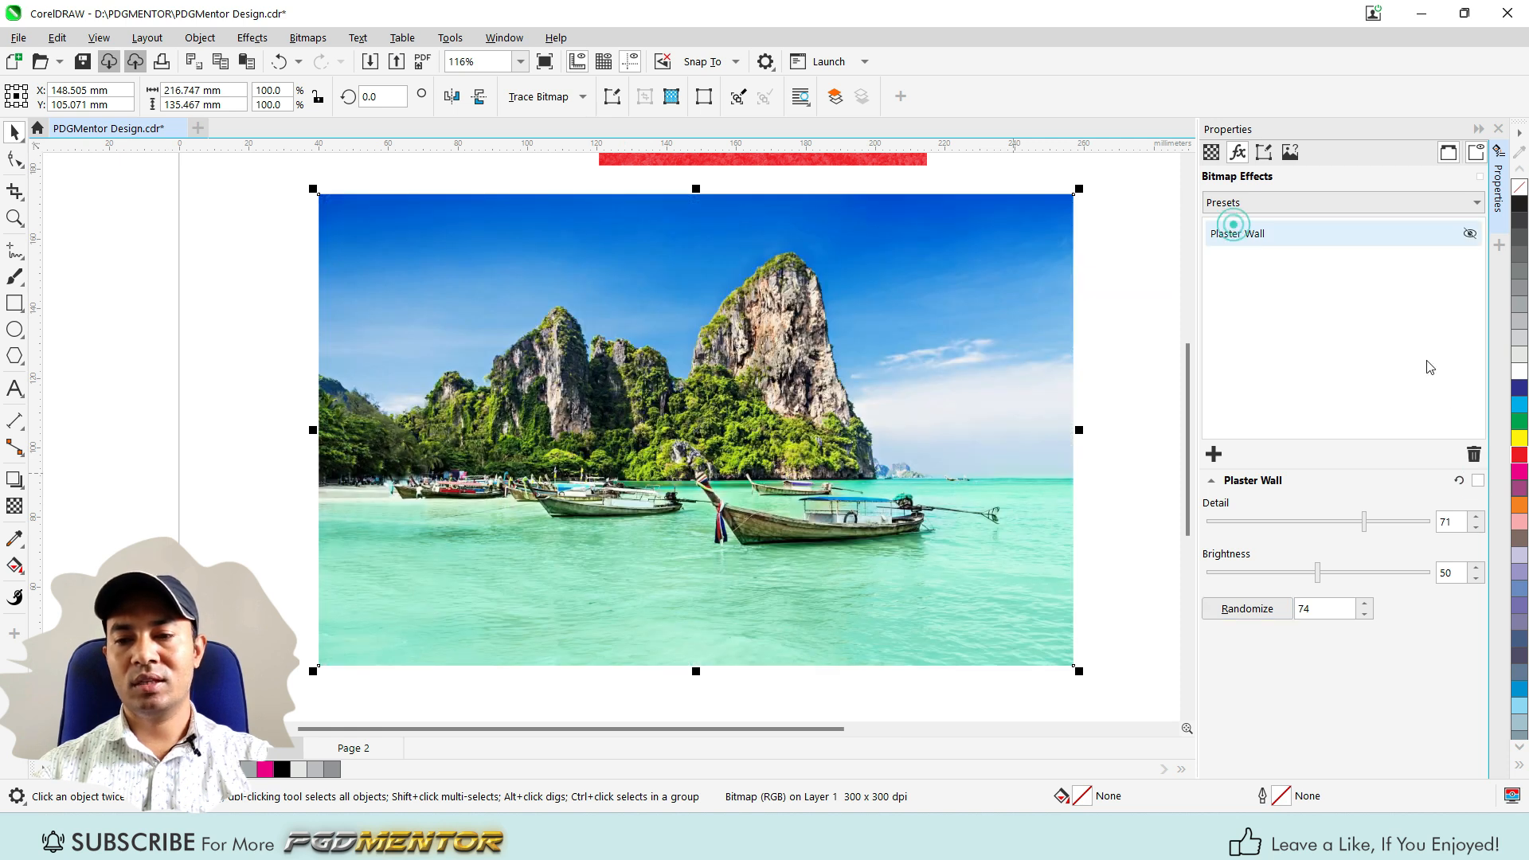
pyautogui.click(1475, 454)
pyautogui.click(1214, 454)
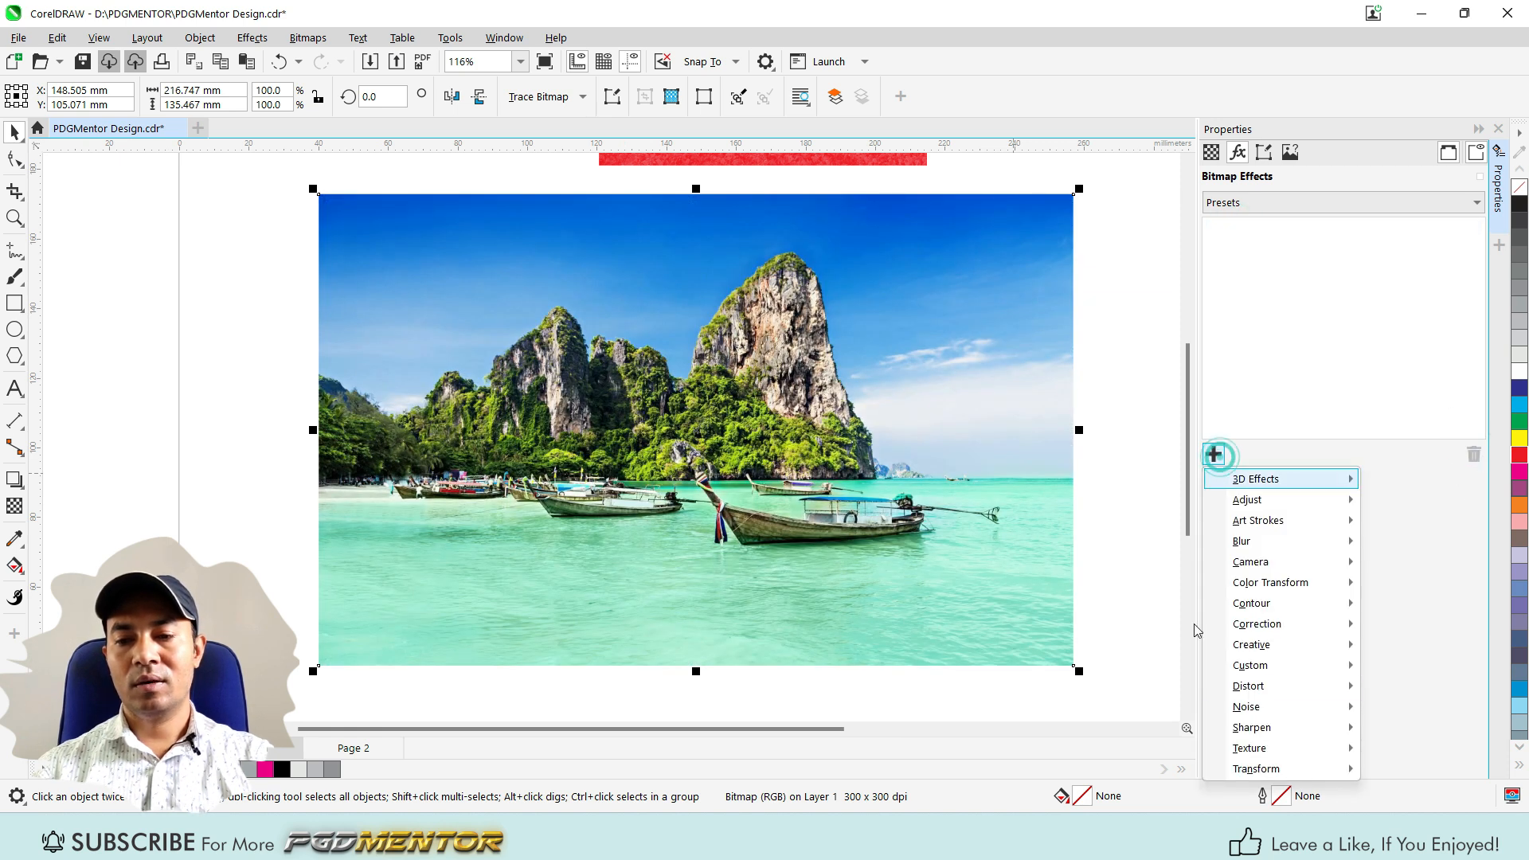
pyautogui.moveTo(1275, 748)
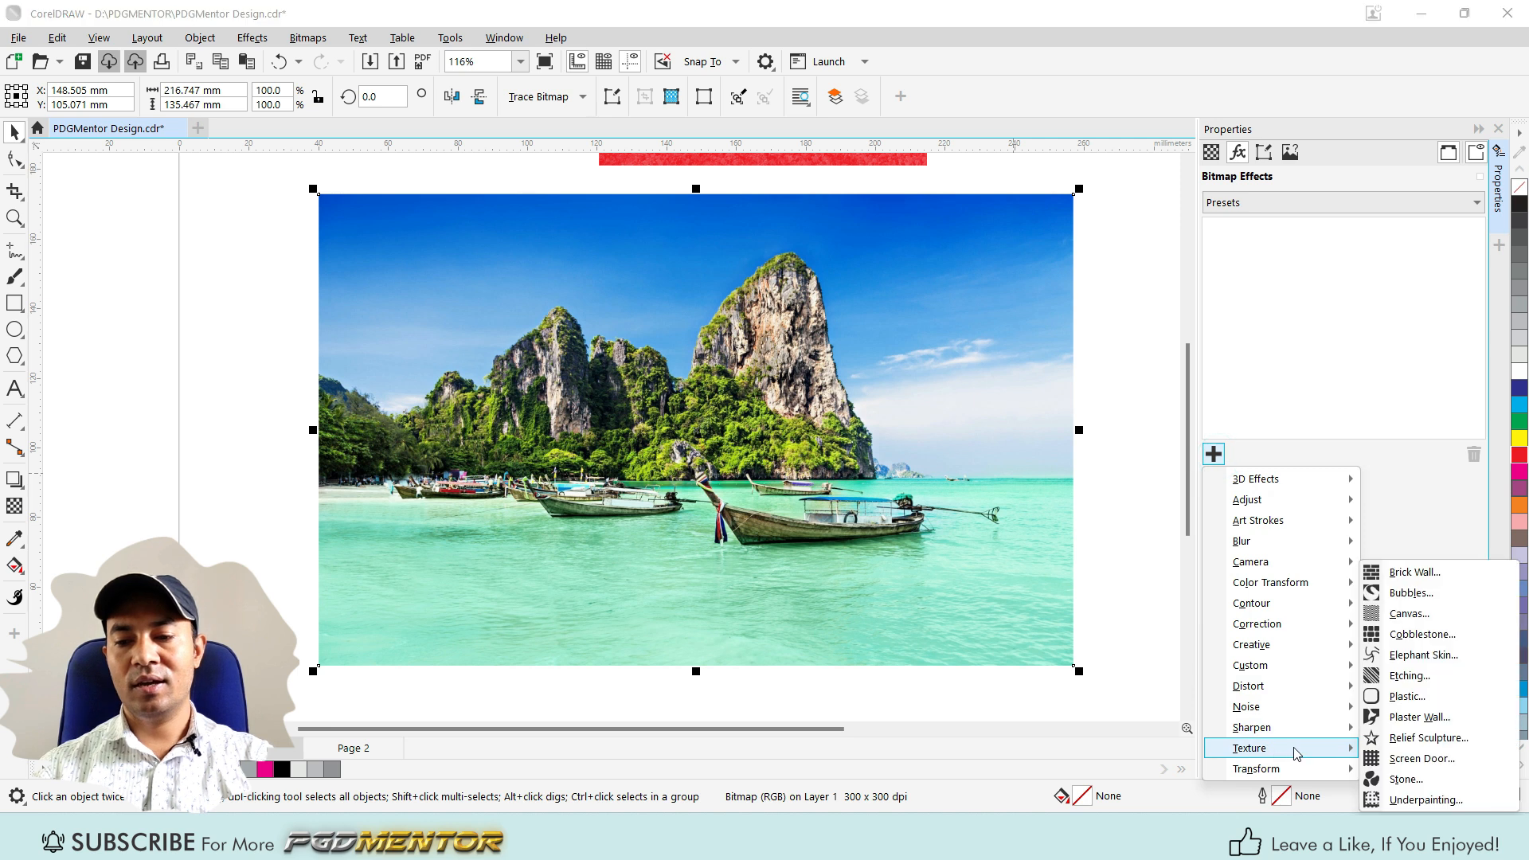
pyautogui.click(1401, 739)
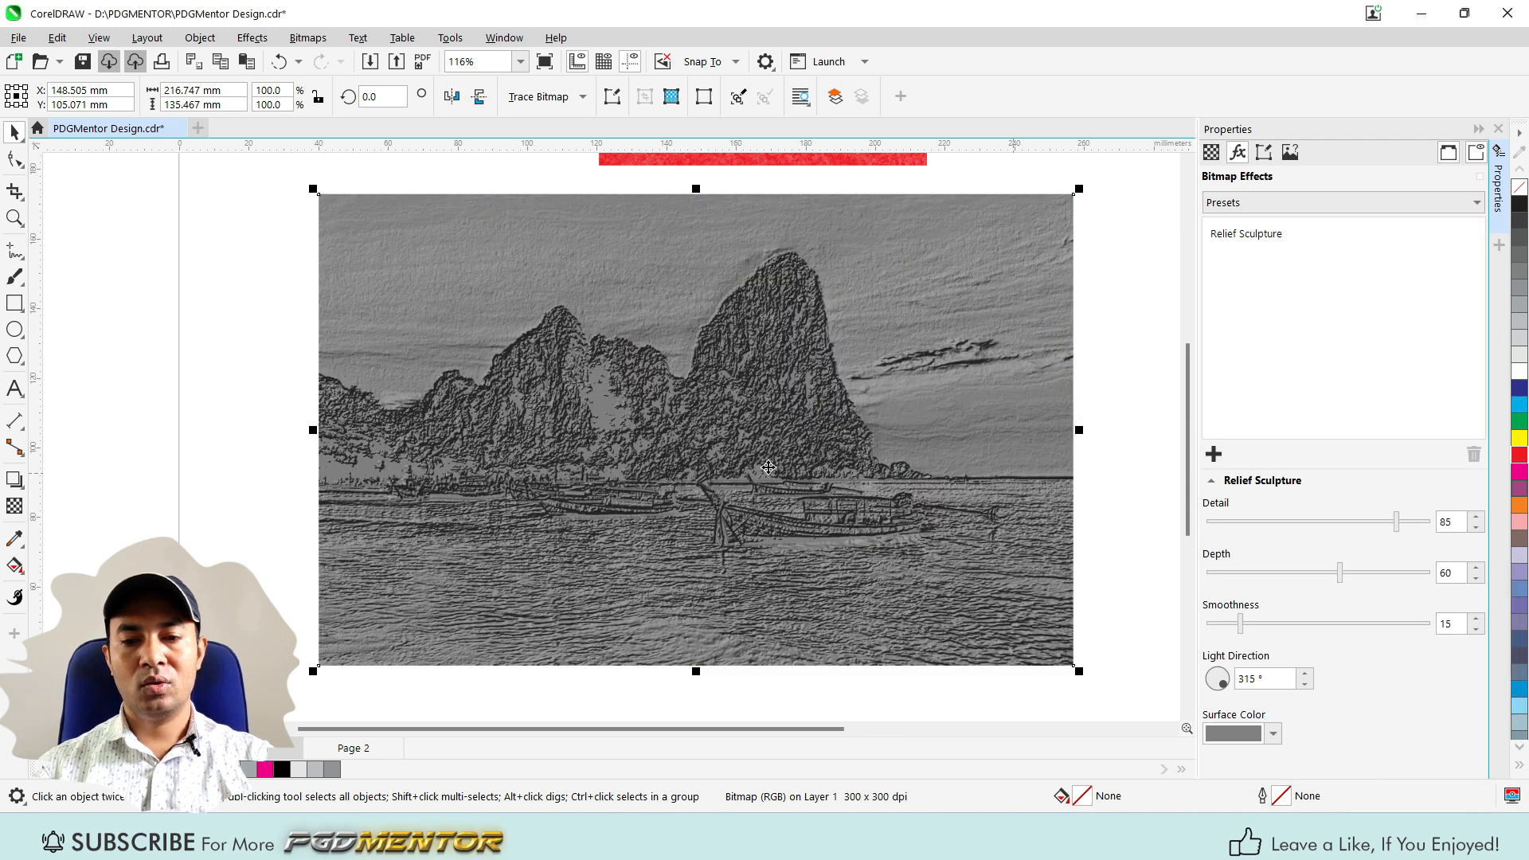
pyautogui.scroll(1, 741, 450)
pyautogui.scroll(-4, 742, 453)
pyautogui.scroll(3, 742, 453)
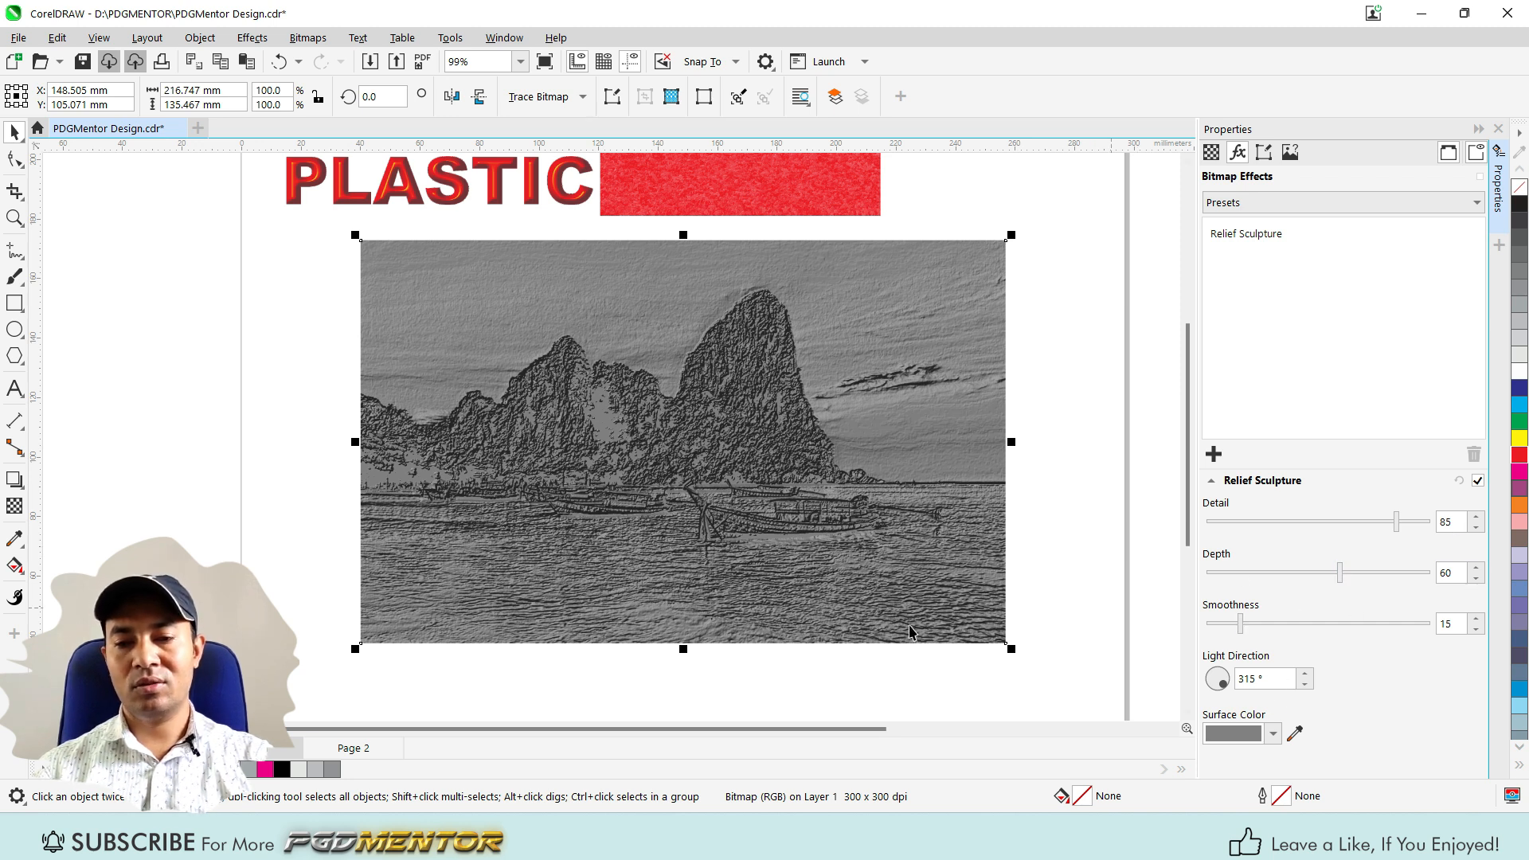
# - Replace the photo's Relief Sculpture effect with the Screen Door texture effect and inspect its mesh up close
pyautogui.click(1477, 480)
pyautogui.click(1245, 234)
pyautogui.click(1472, 453)
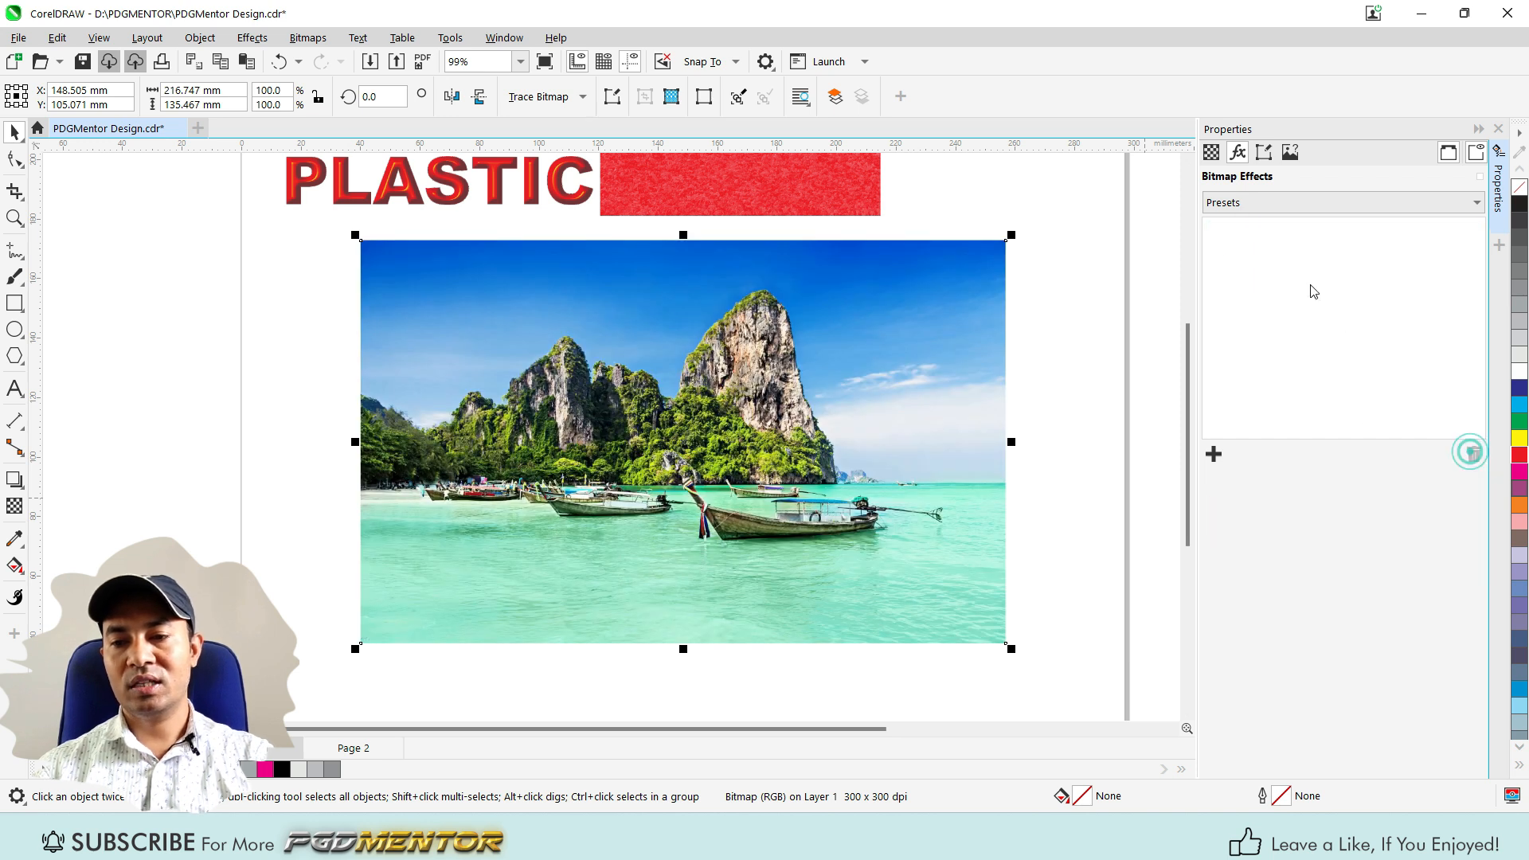
pyautogui.click(1214, 454)
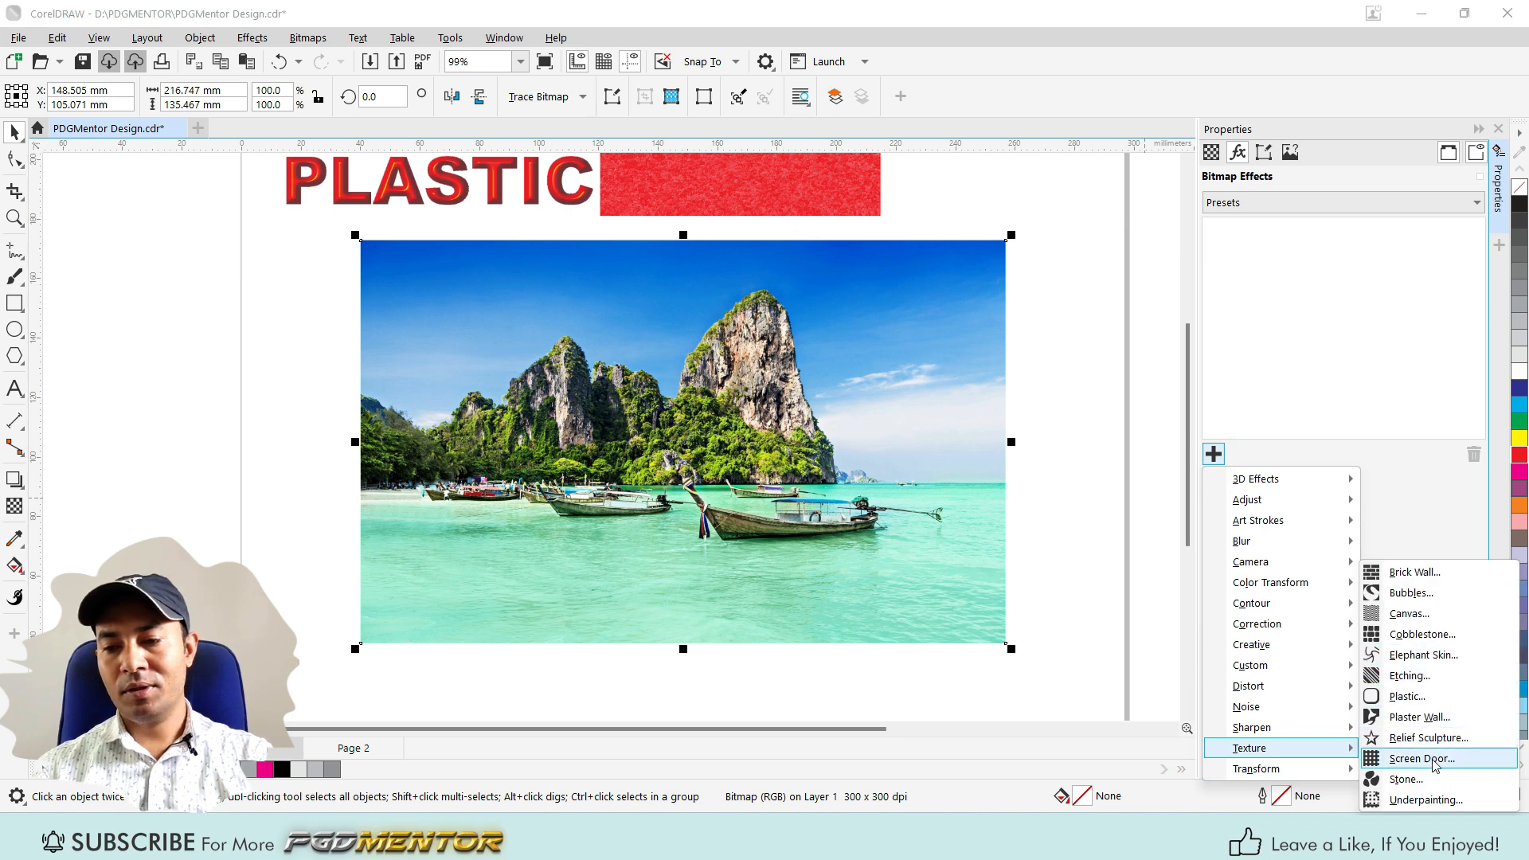
pyautogui.click(1423, 761)
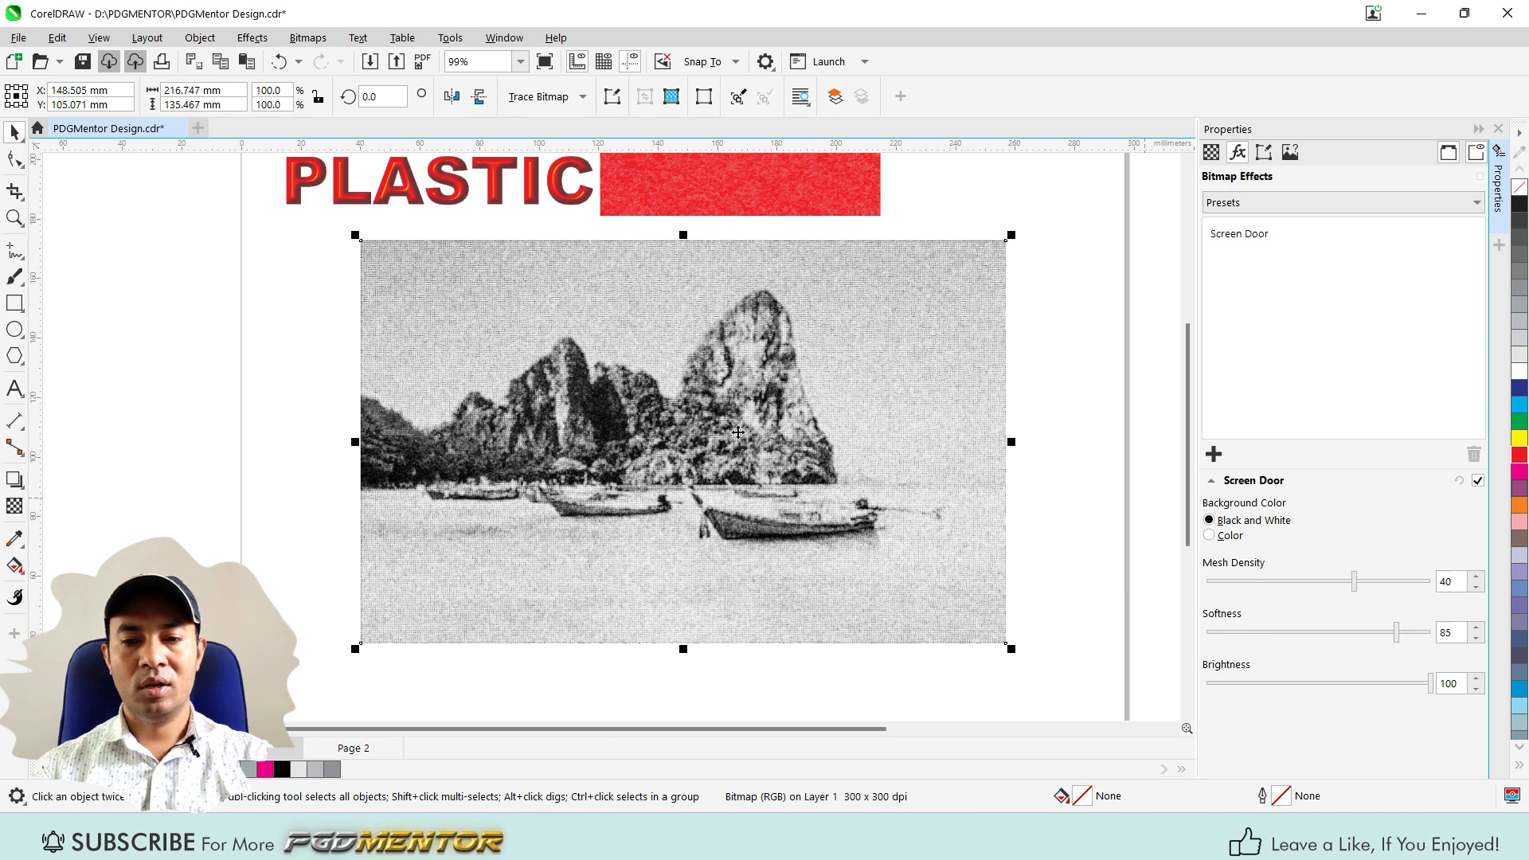
pyautogui.scroll(3, 739, 433)
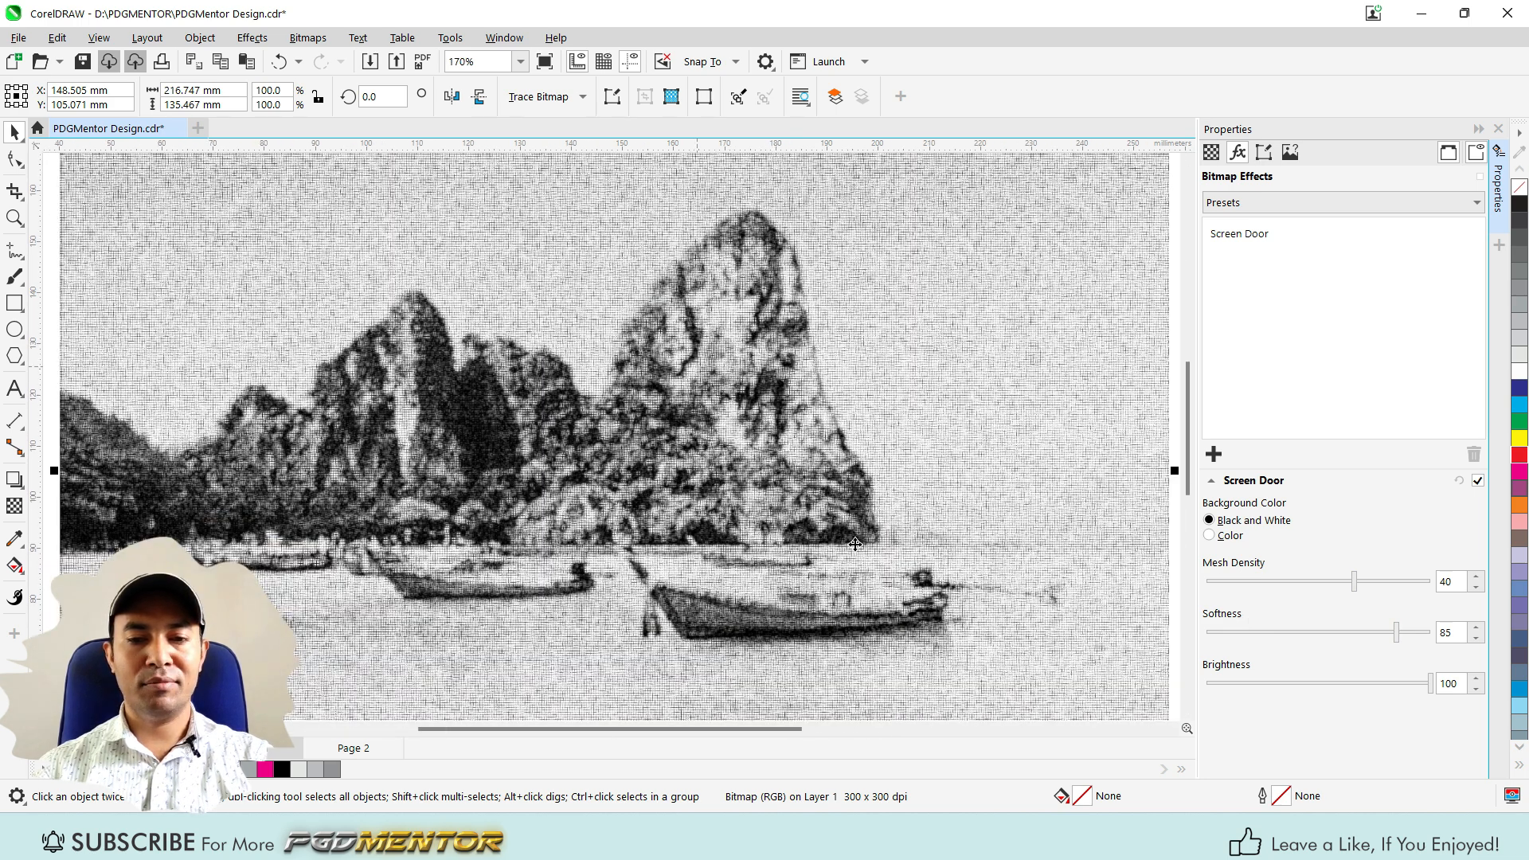
# - Change the Background Color of the photo's Screen Door effect from Black and White to Color
pyautogui.click(1215, 535)
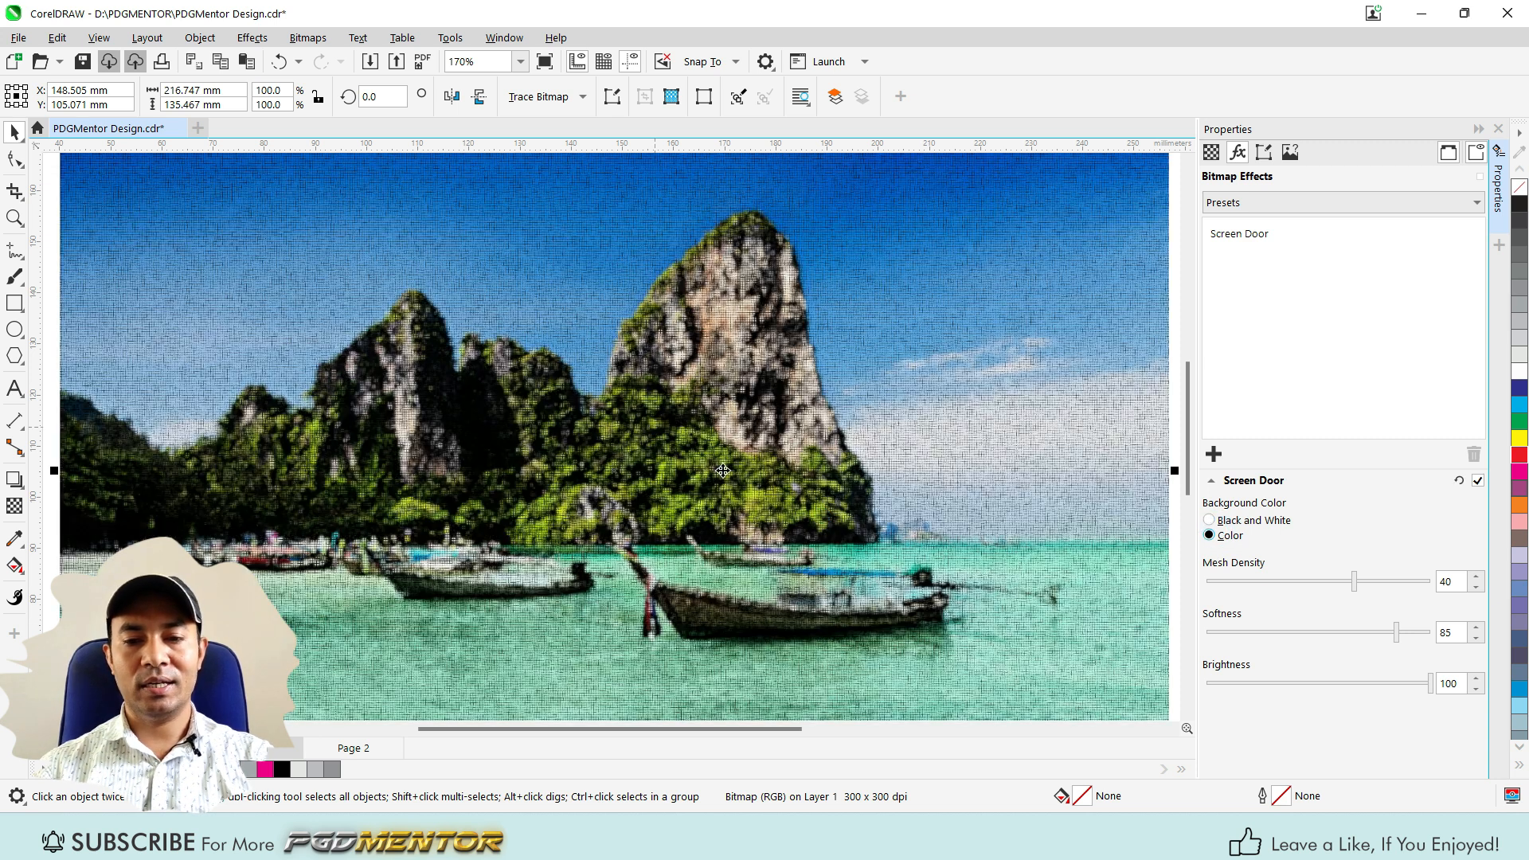
pyautogui.scroll(-2, 723, 470)
pyautogui.scroll(1, 729, 468)
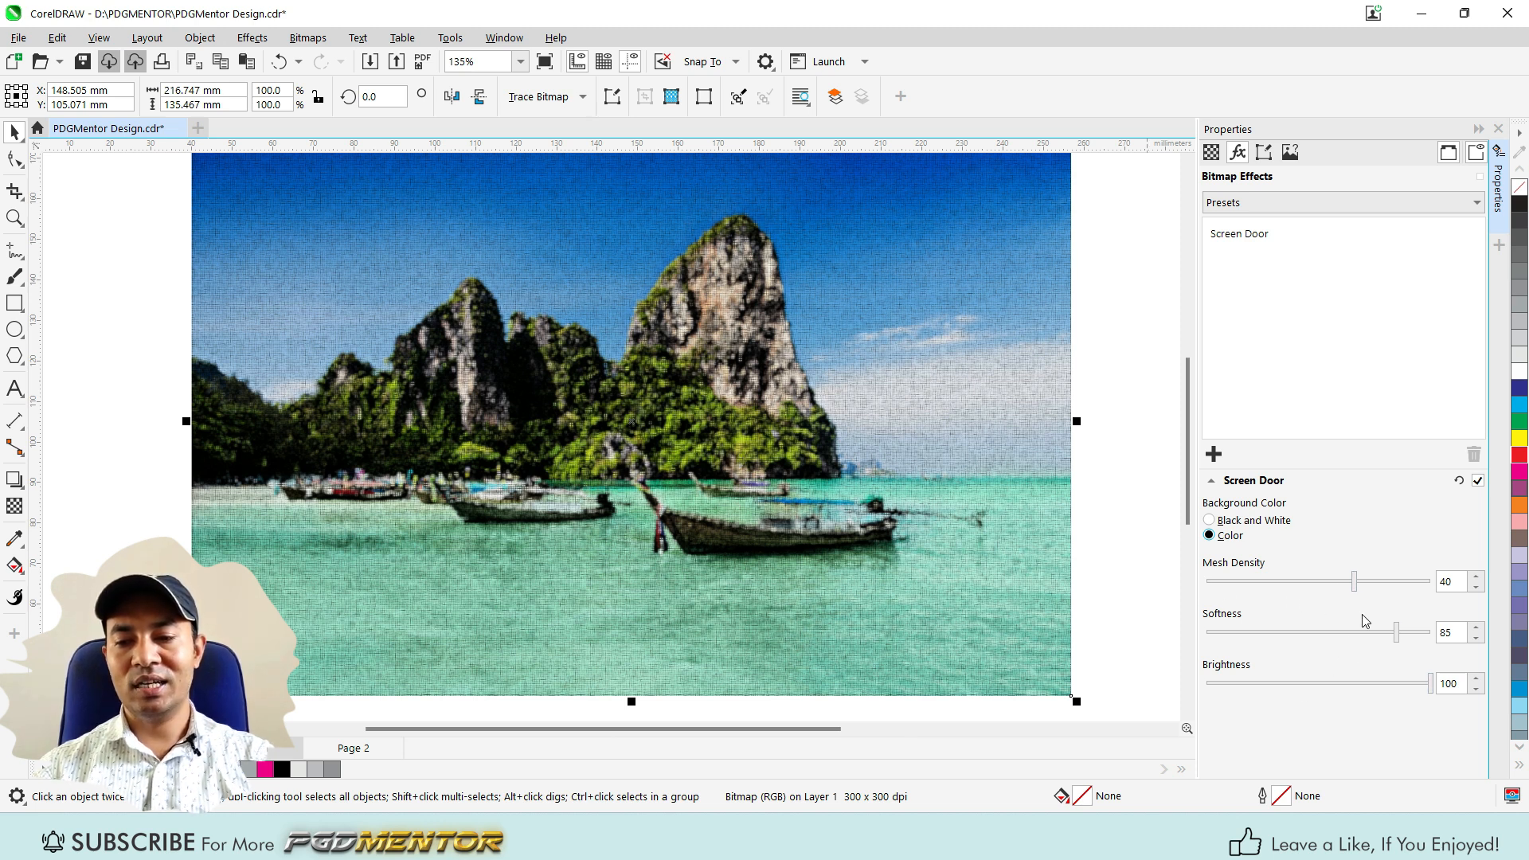
# - Try a Mesh Density of 30 for the Screen Door effect, set Softness to 100, and settle on a Mesh Density of 60
pyautogui.moveTo(1354, 586); pyautogui.dragTo(1316, 585)
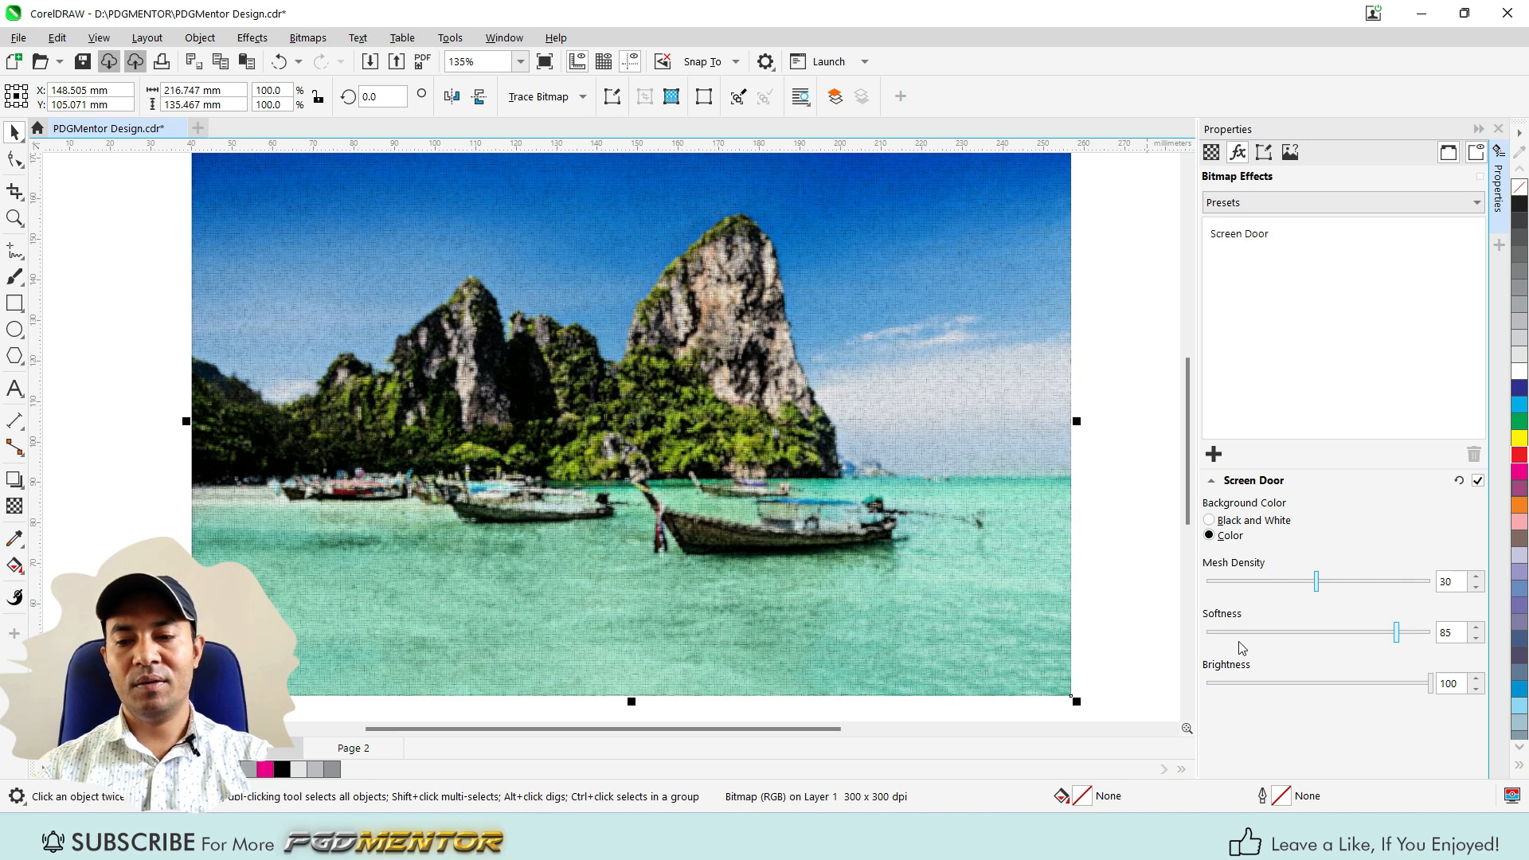
pyautogui.moveTo(1400, 638); pyautogui.dragTo(1477, 633)
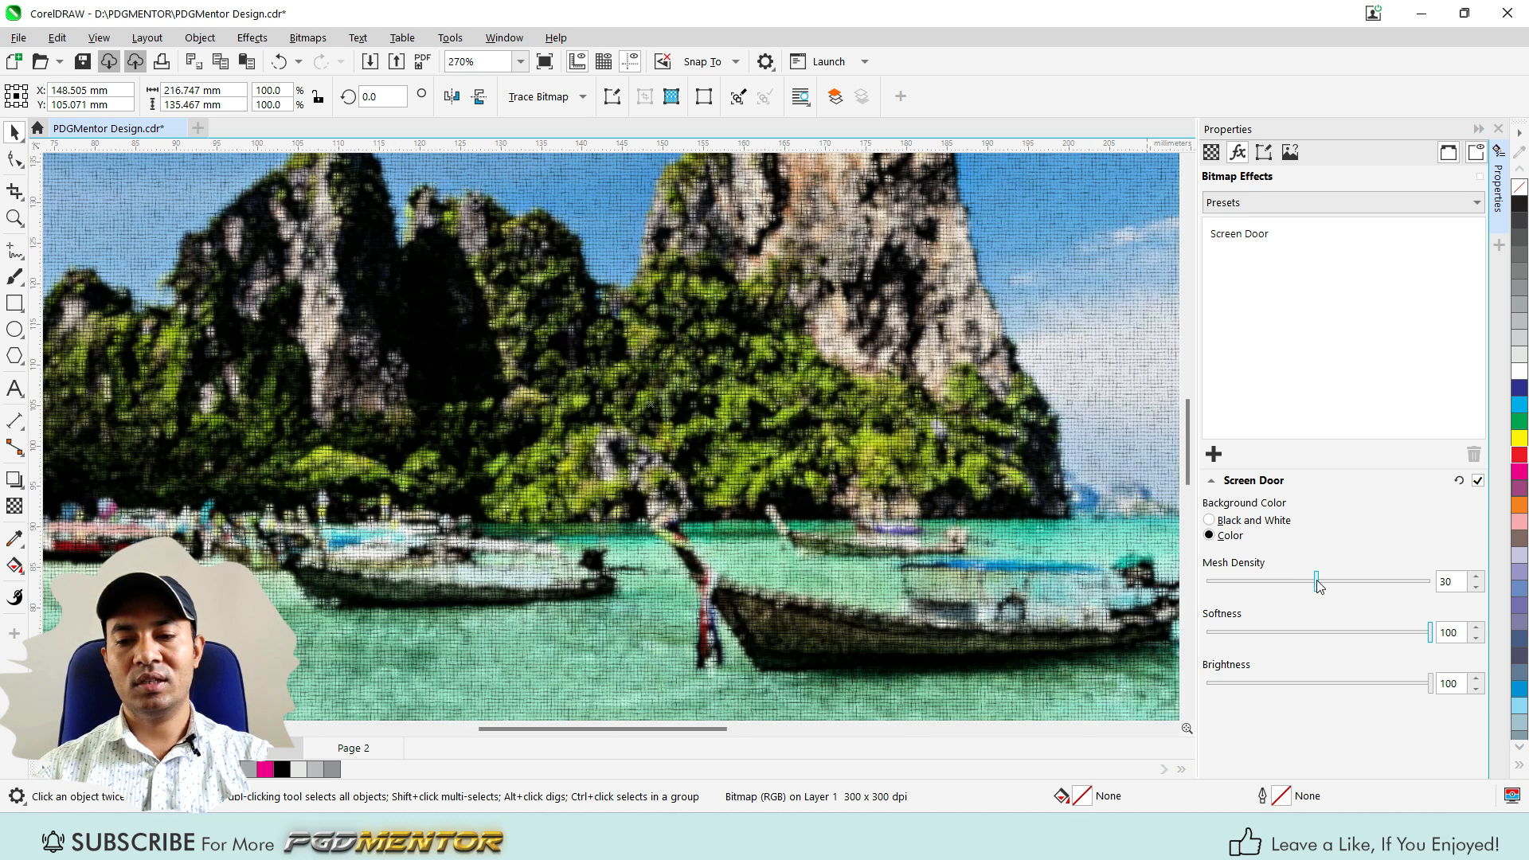
pyautogui.moveTo(1317, 585); pyautogui.dragTo(1468, 581)
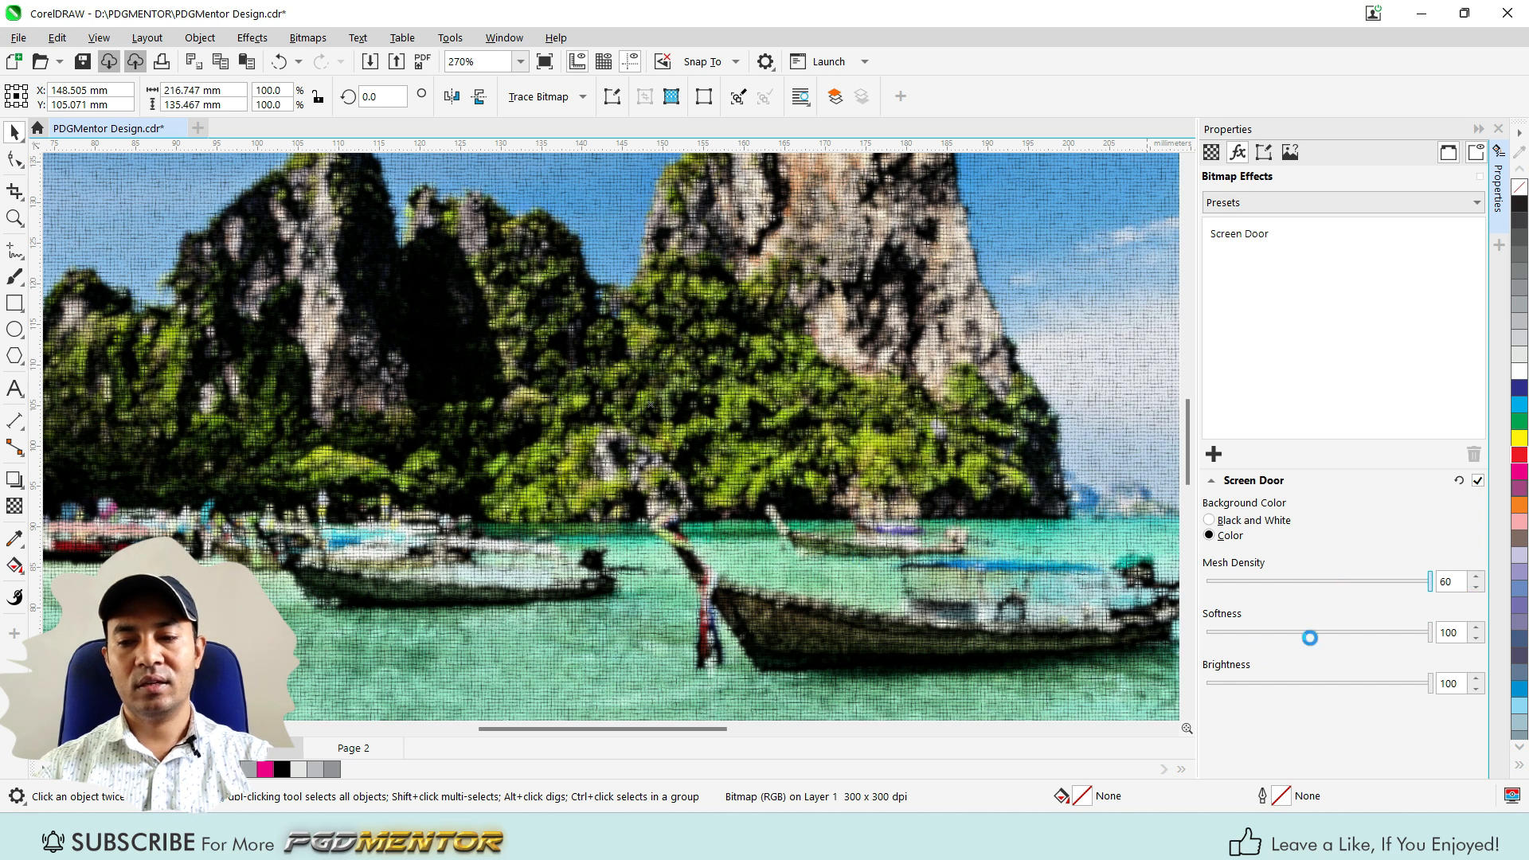
pyautogui.scroll(-1, 786, 457)
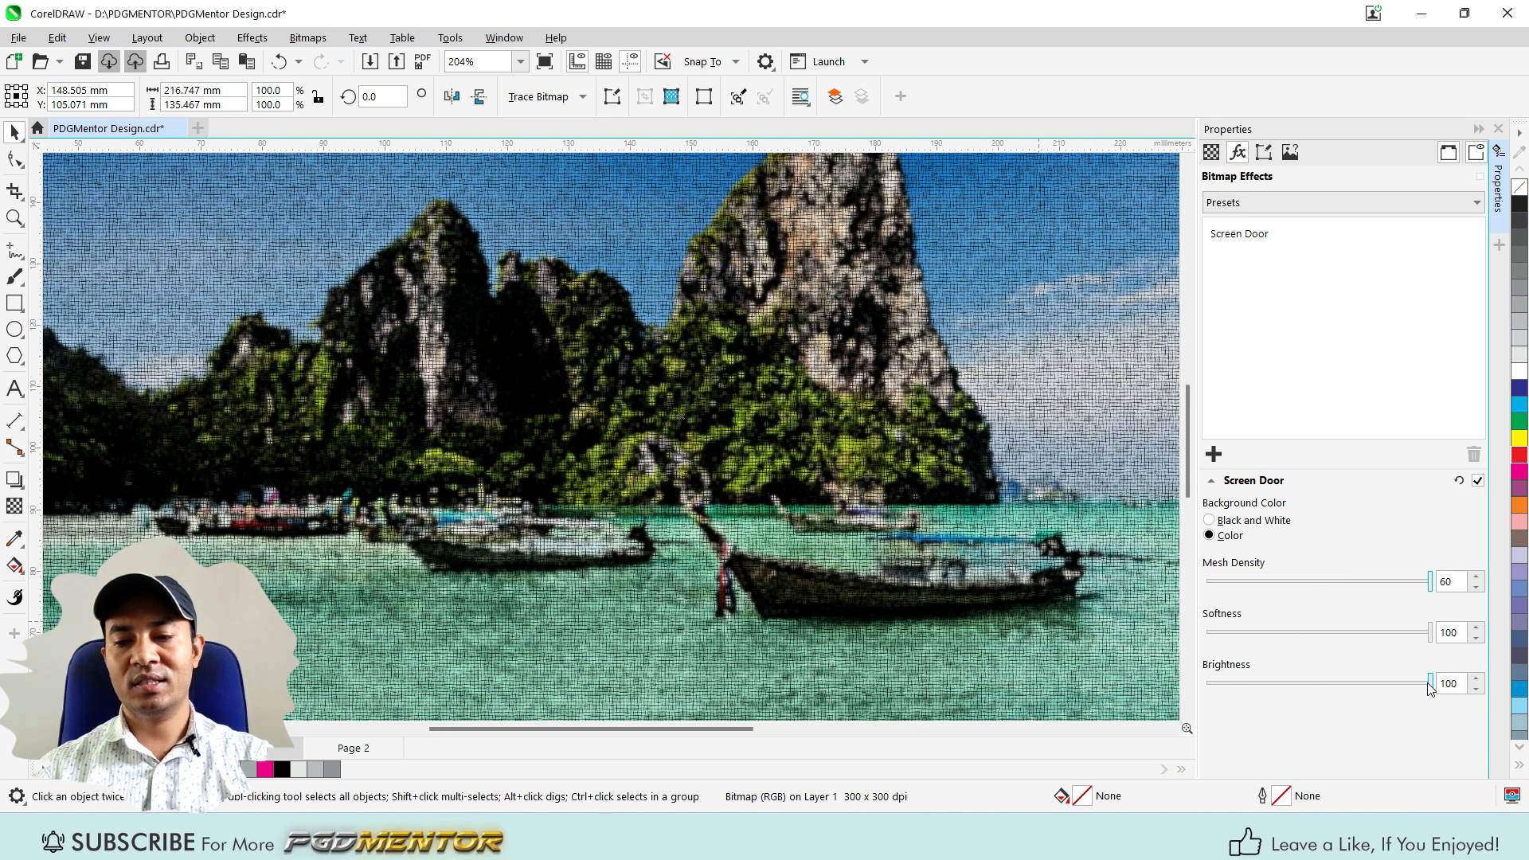
# - Try Brightness values of 47 and 3 for the photo's Screen Door effect, and restore it to 100
pyautogui.moveTo(1433, 685); pyautogui.dragTo(1310, 690)
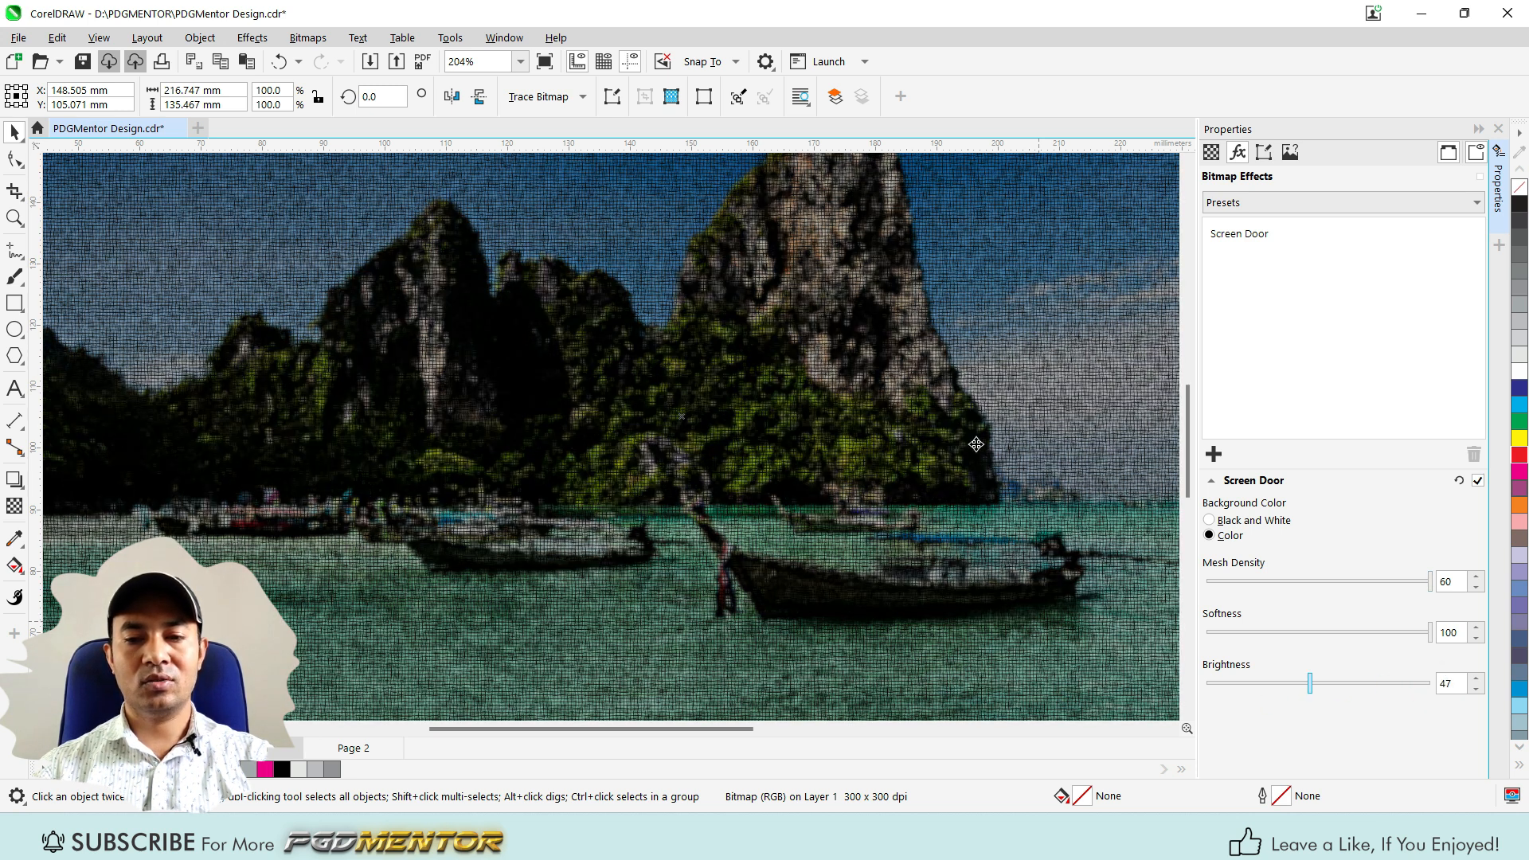
pyautogui.scroll(-1, 976, 444)
pyautogui.moveTo(1314, 696); pyautogui.dragTo(1212, 689)
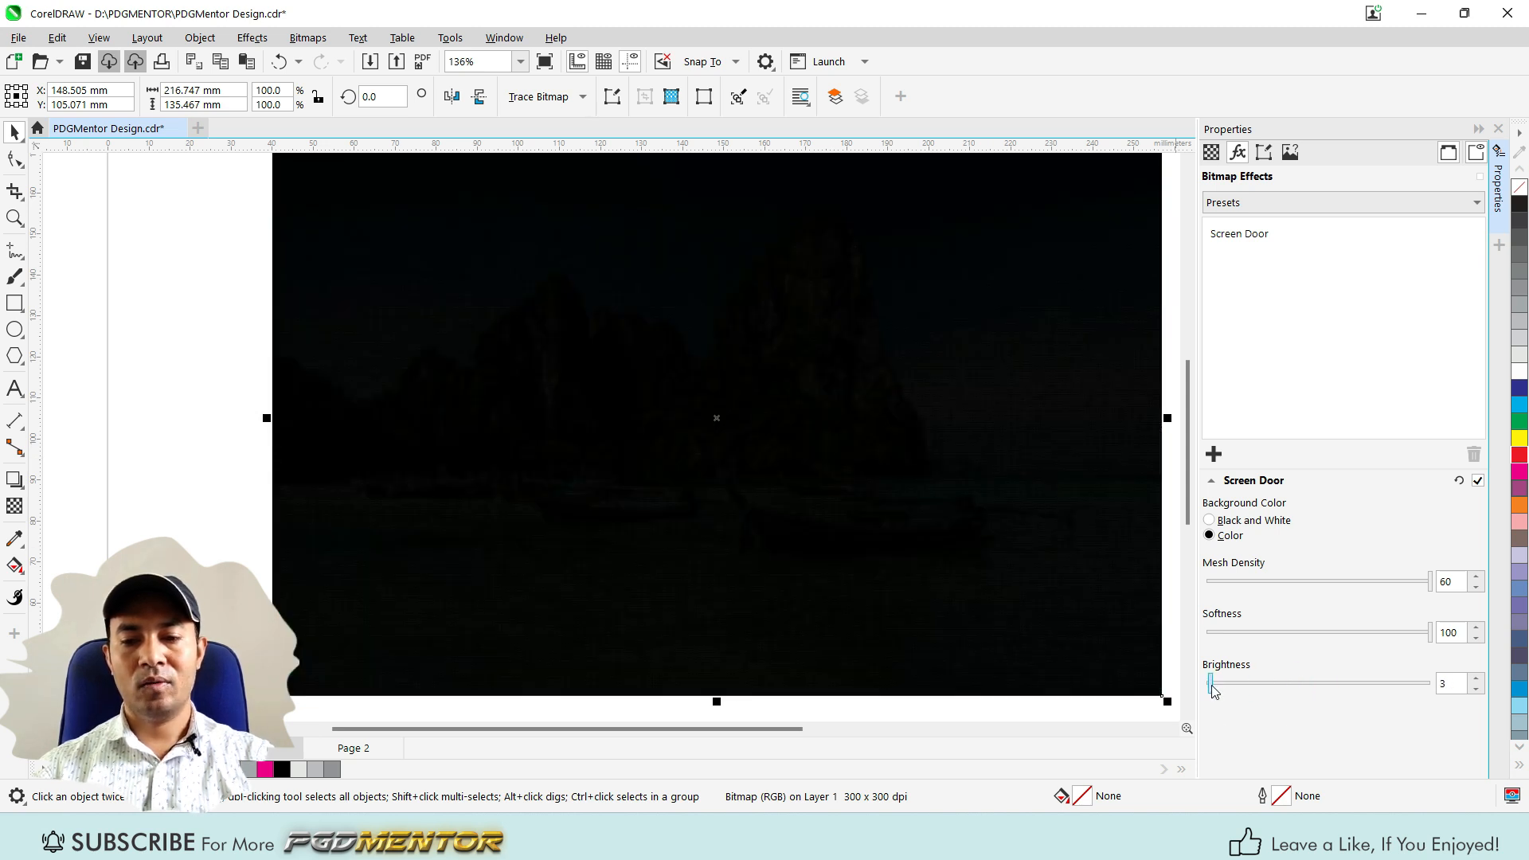
pyautogui.moveTo(1211, 690); pyautogui.dragTo(1430, 687)
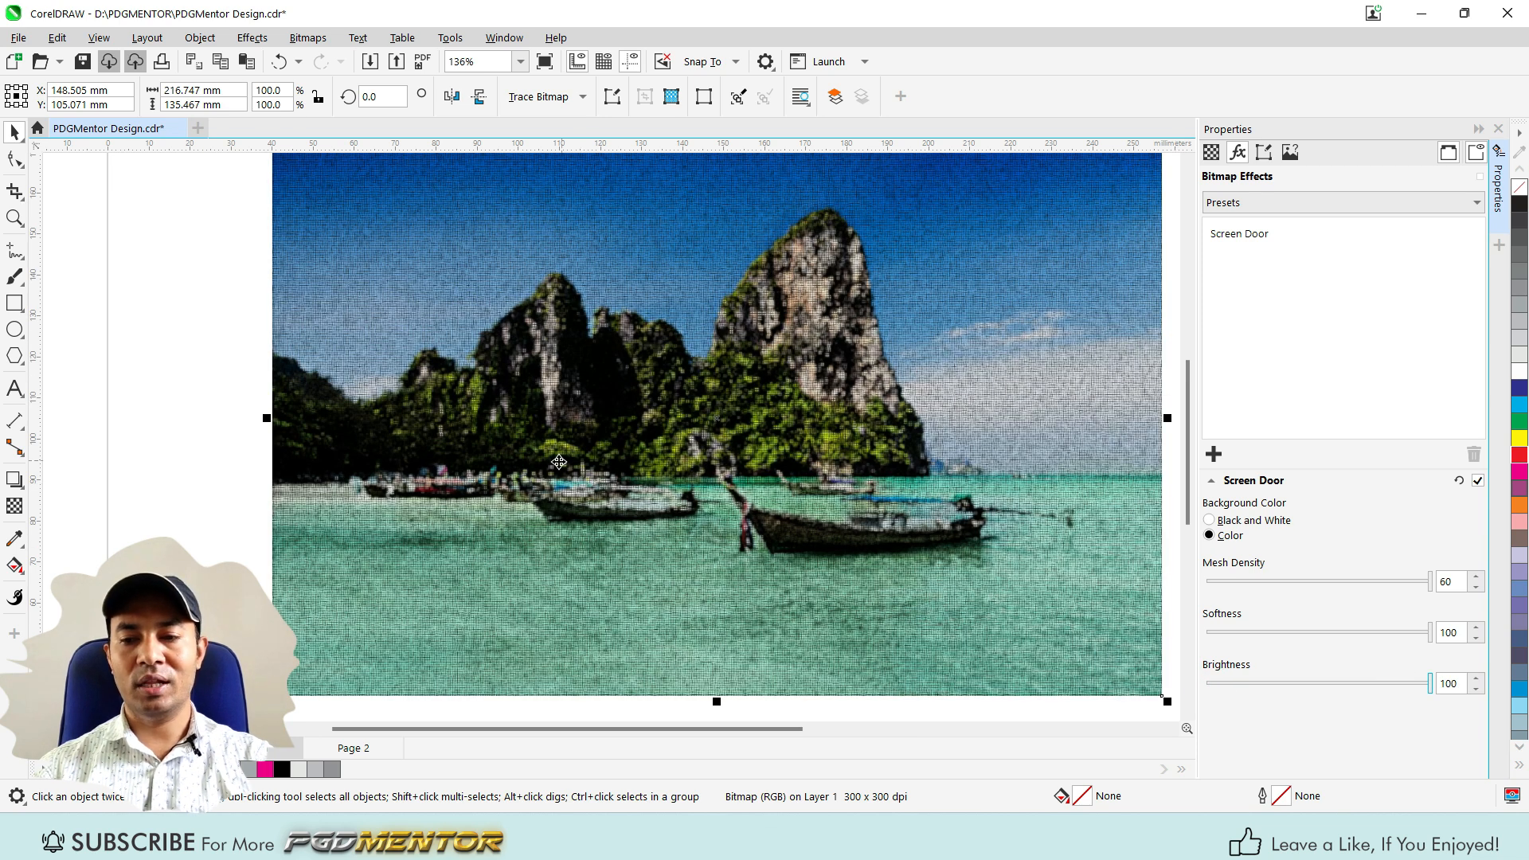
# - Replace the photo's Screen Door effect with the Stone texture effect and inspect the surface up close and from a distance
pyautogui.click(1250, 233)
pyautogui.click(1475, 455)
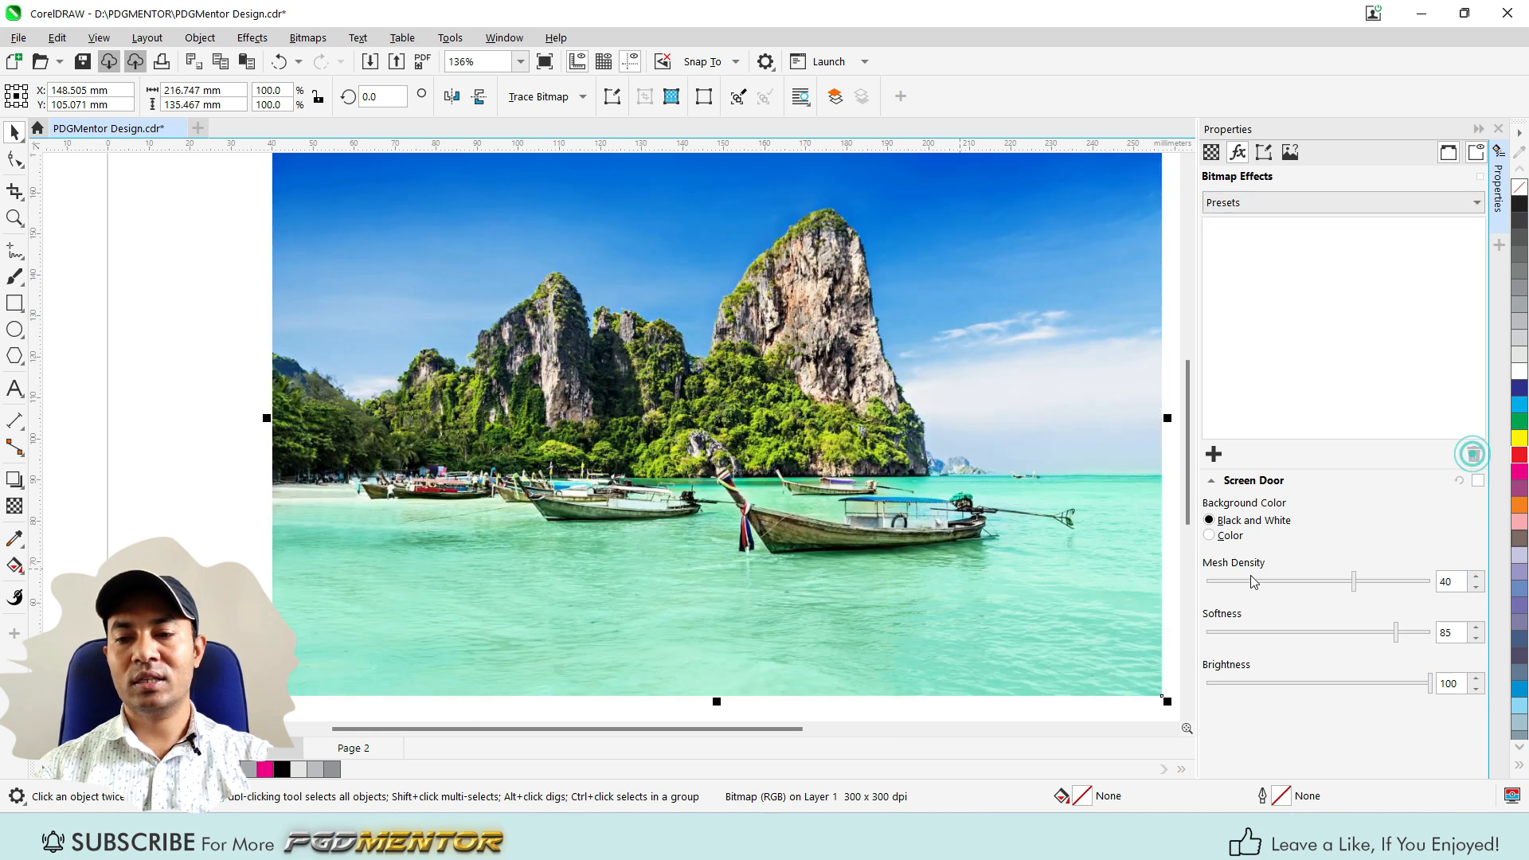
pyautogui.click(1214, 454)
pyautogui.moveTo(1274, 748)
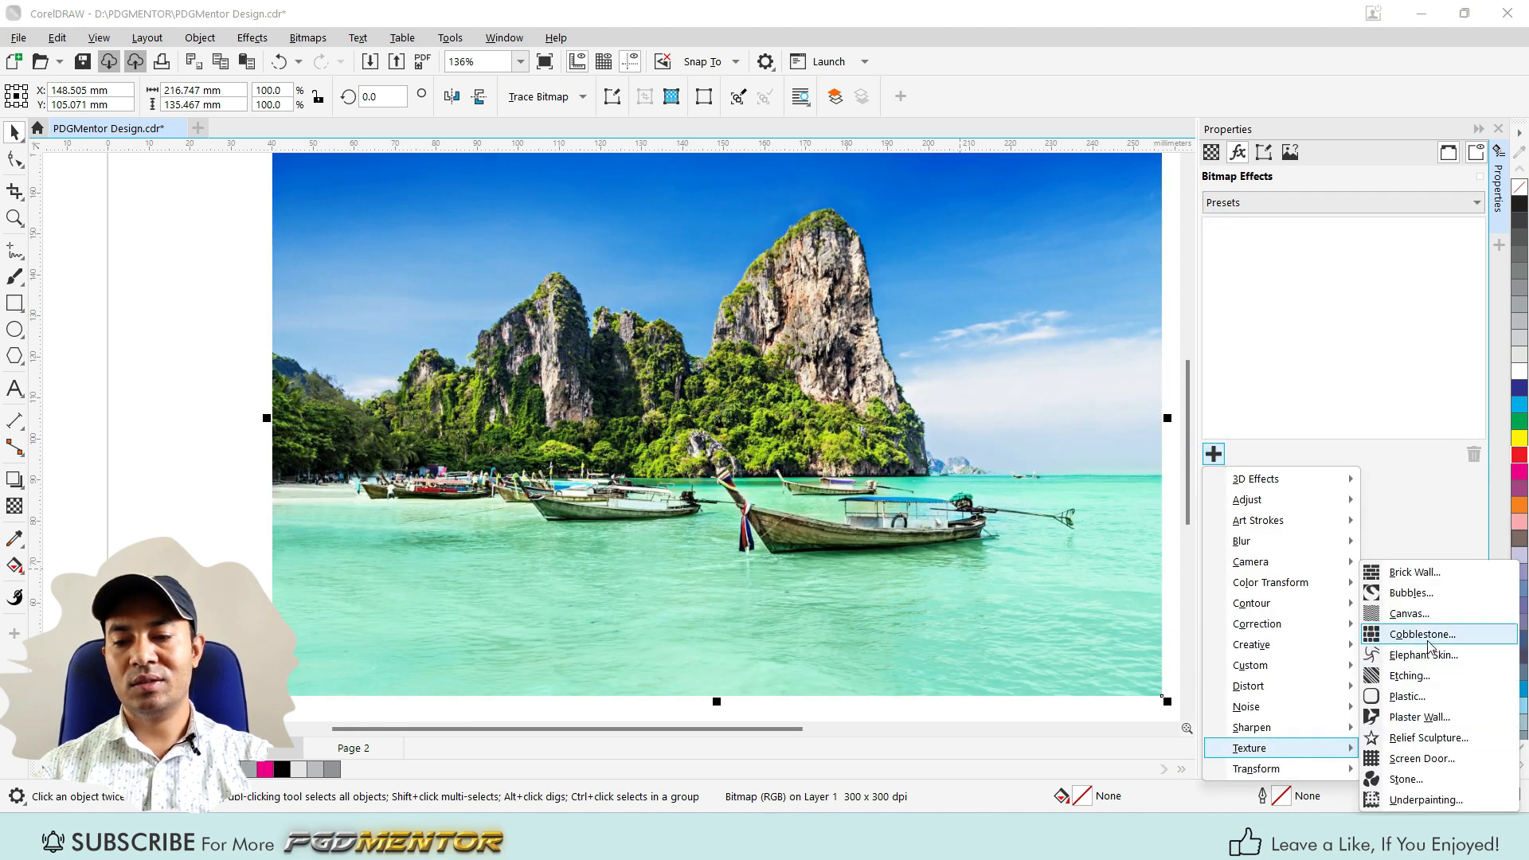
pyautogui.click(1406, 780)
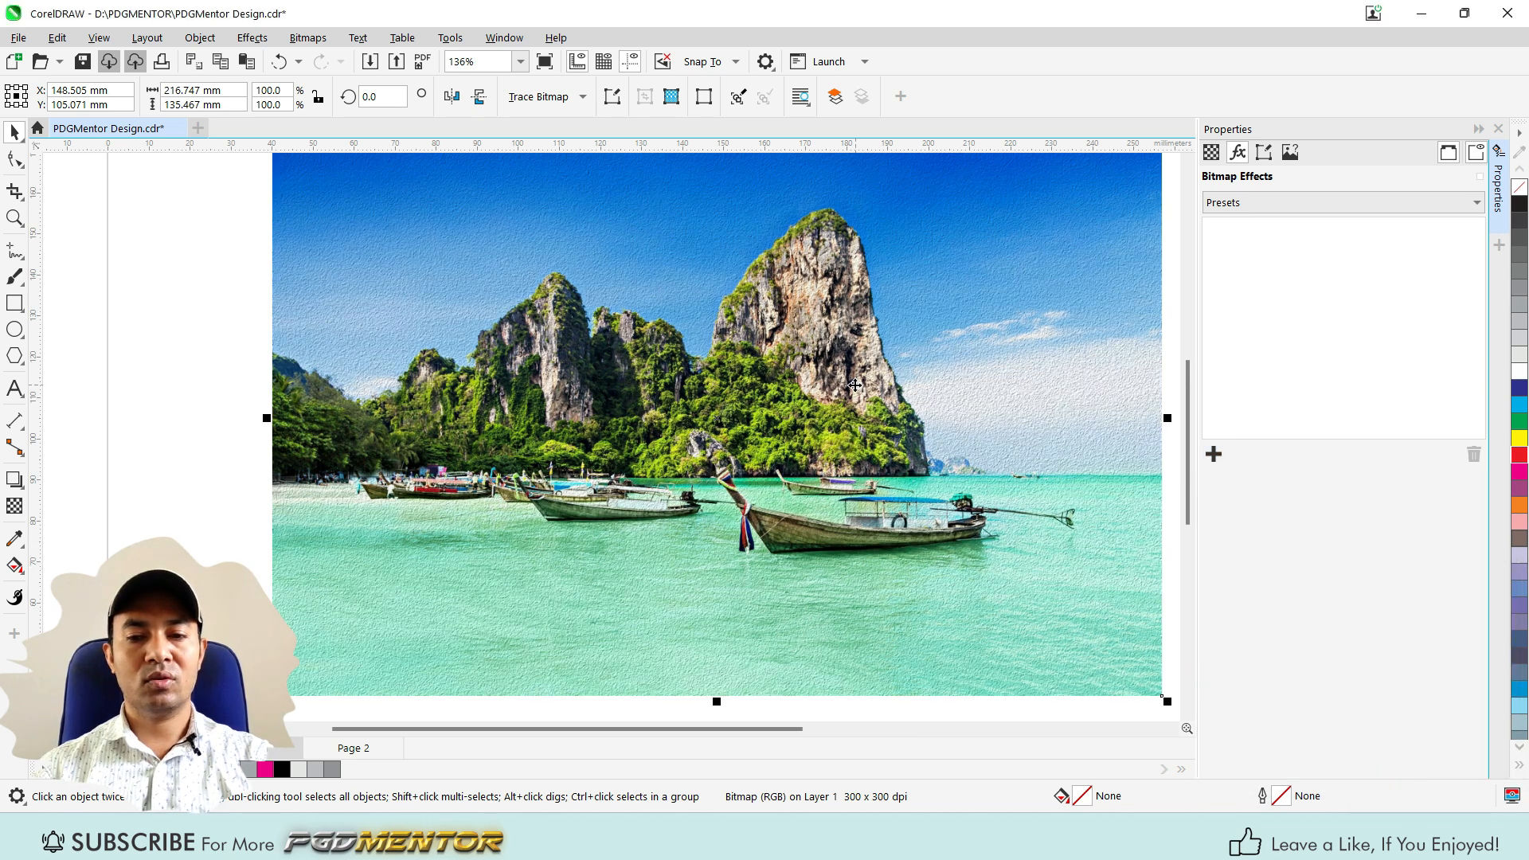
pyautogui.scroll(2, 1074, 342)
pyautogui.scroll(-1, 1075, 342)
pyautogui.scroll(3, 772, 263)
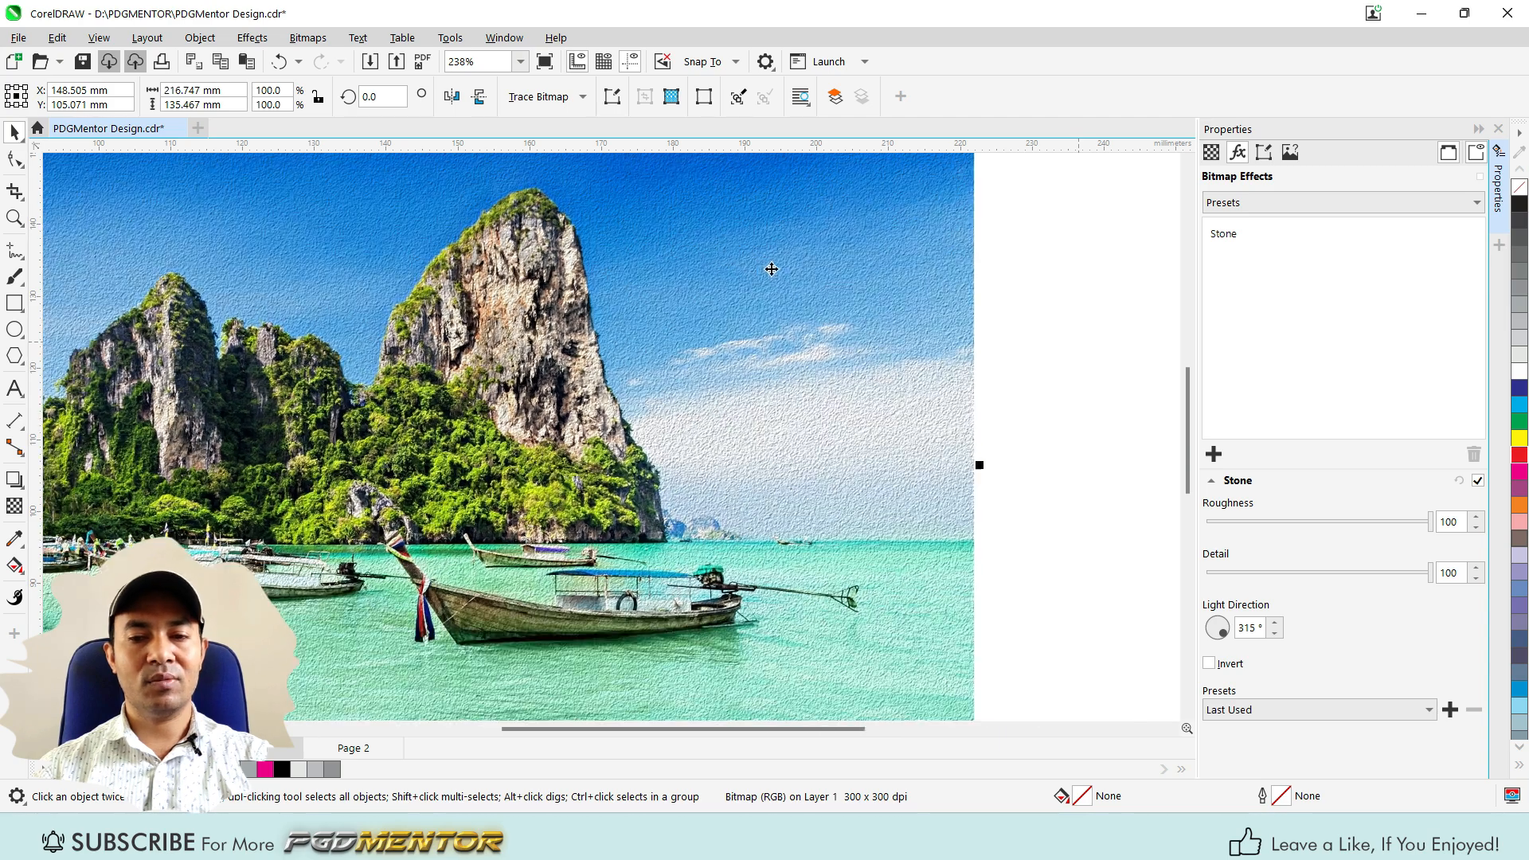
pyautogui.scroll(1, 826, 405)
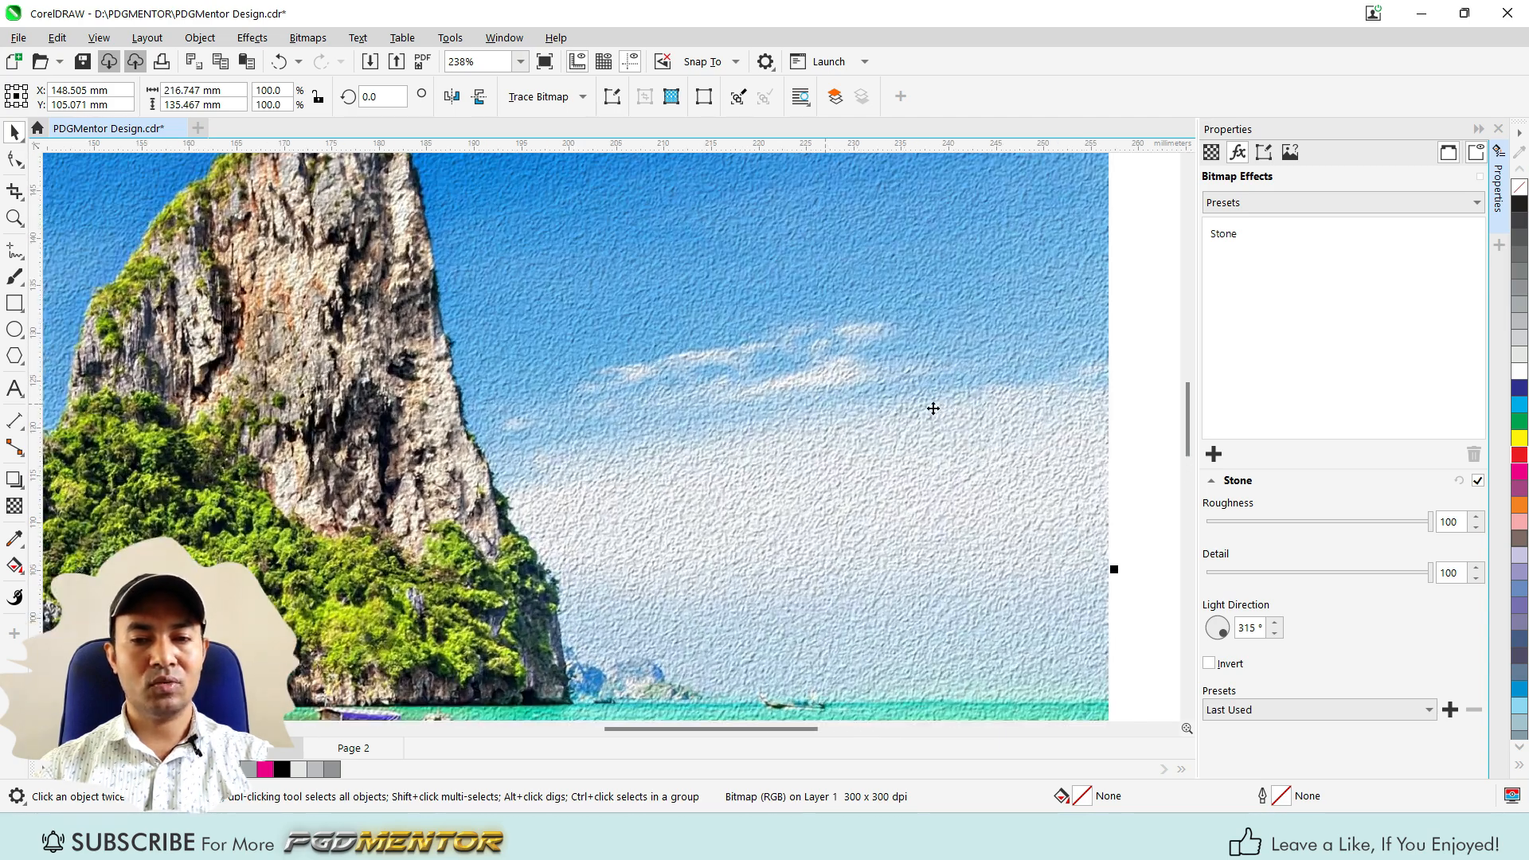
pyautogui.scroll(-3, 789, 488)
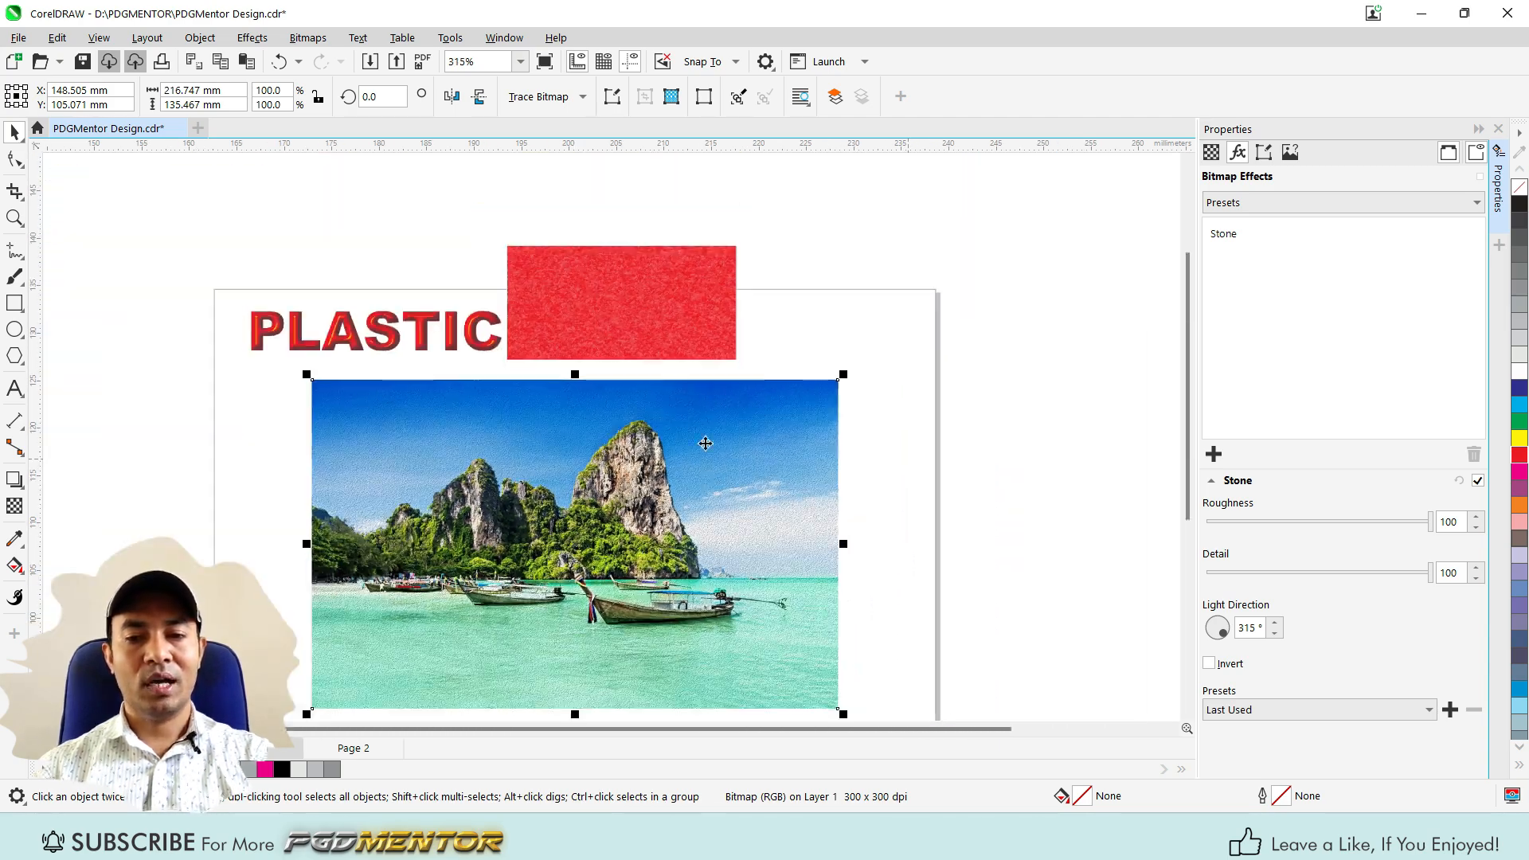
# - Replace the red rectangle's Plaster Wall effect with the Stone texture effect
pyautogui.click(564, 256)
pyautogui.scroll(-2, 563, 256)
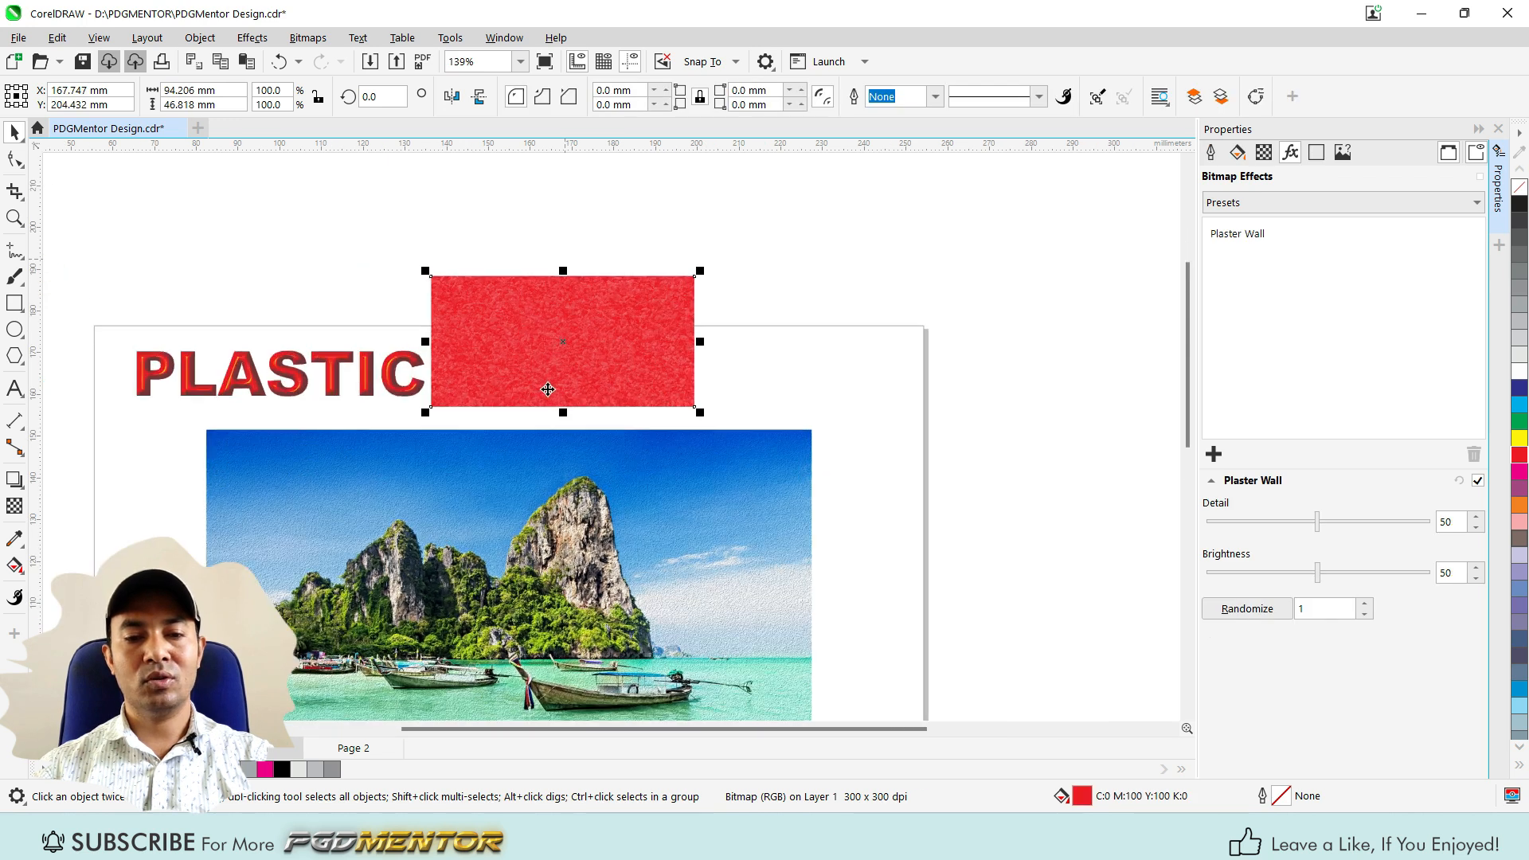
pyautogui.scroll(2, 548, 390)
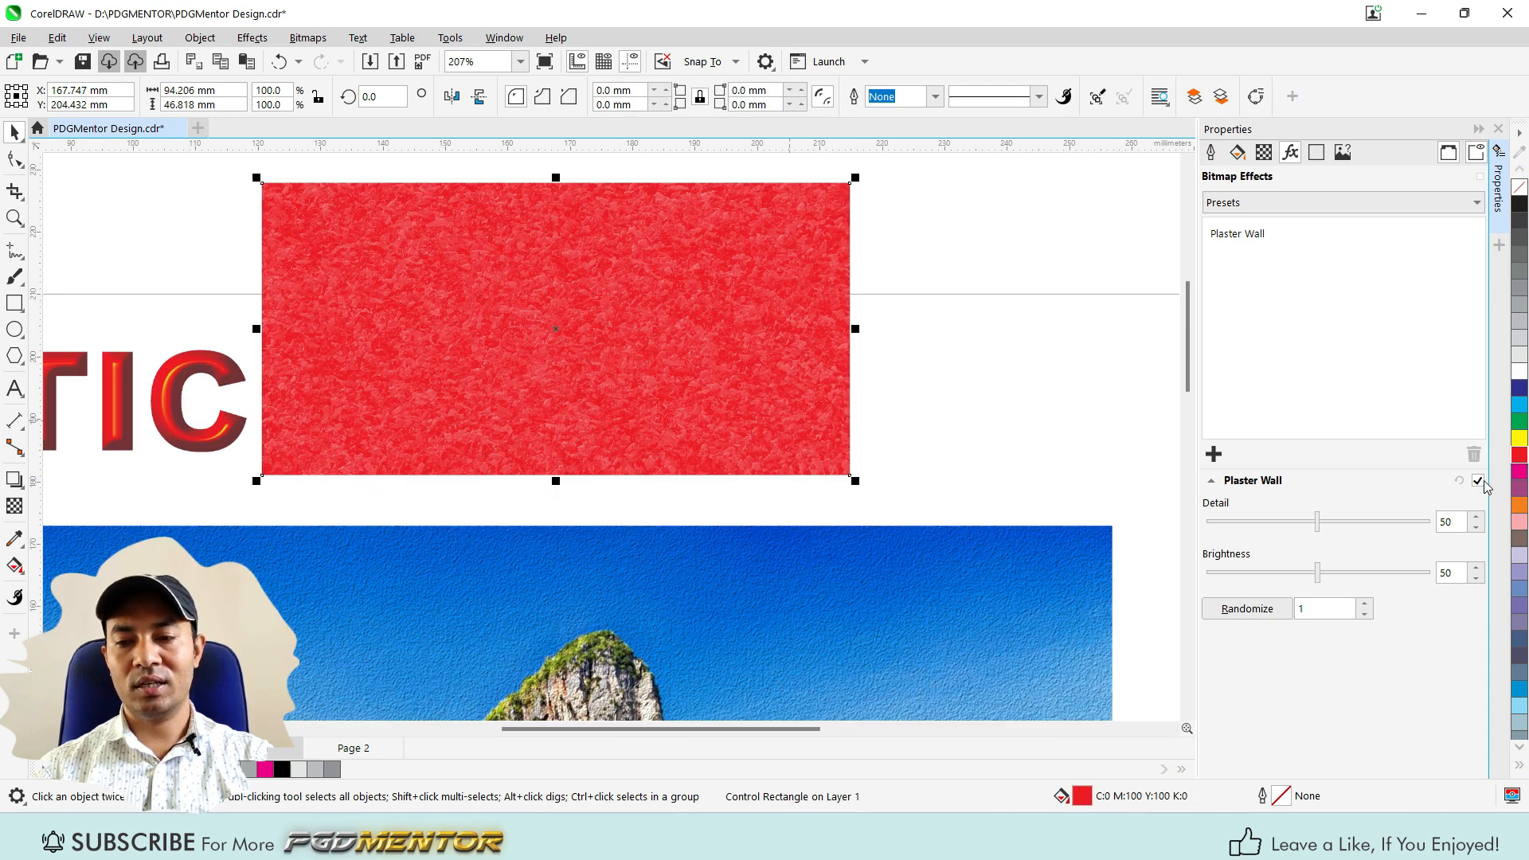
pyautogui.click(1242, 237)
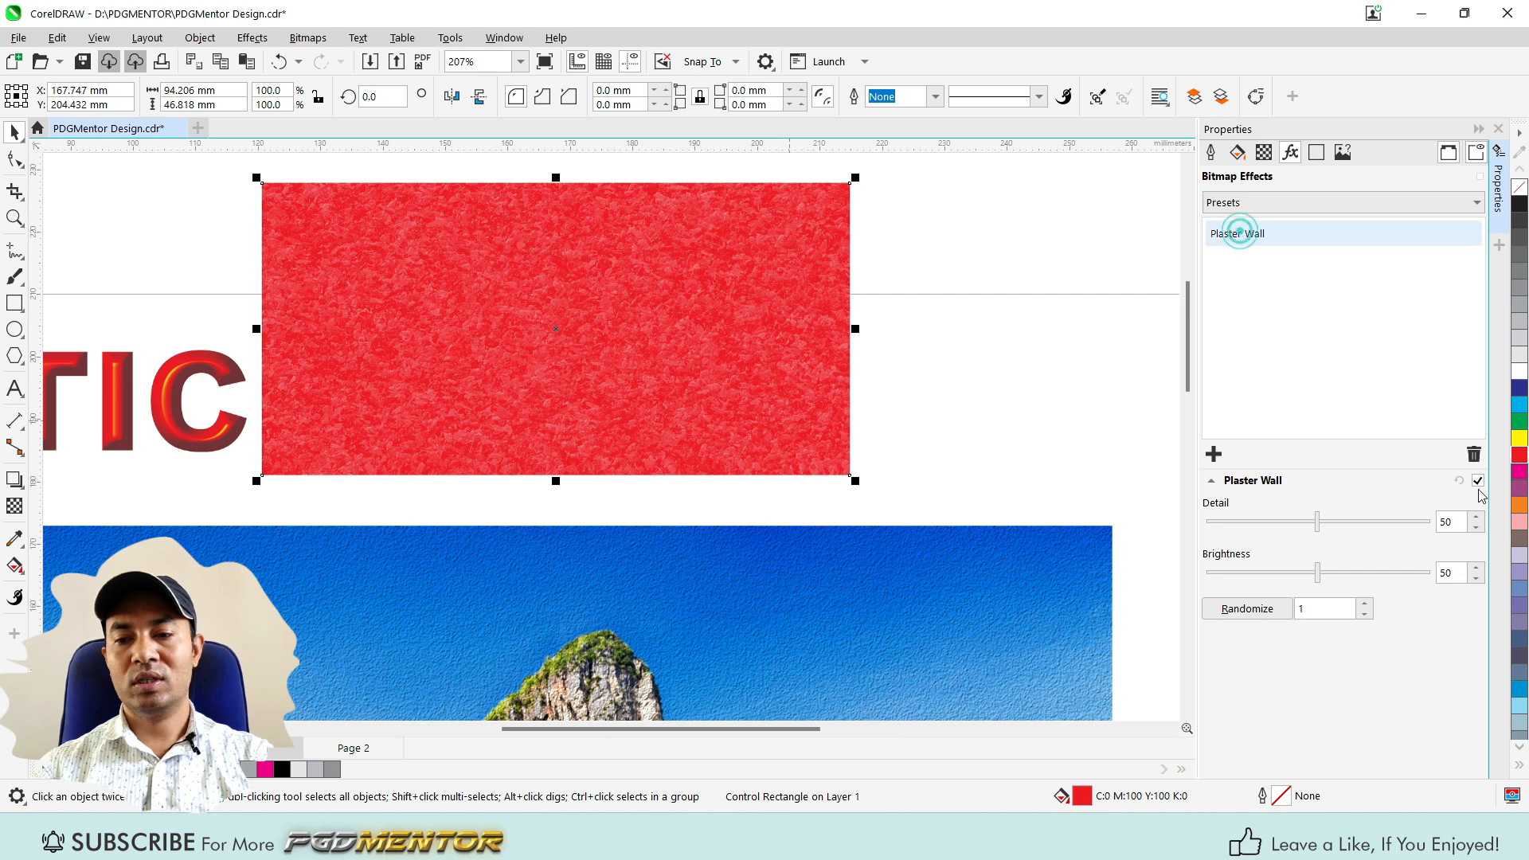
pyautogui.click(1474, 454)
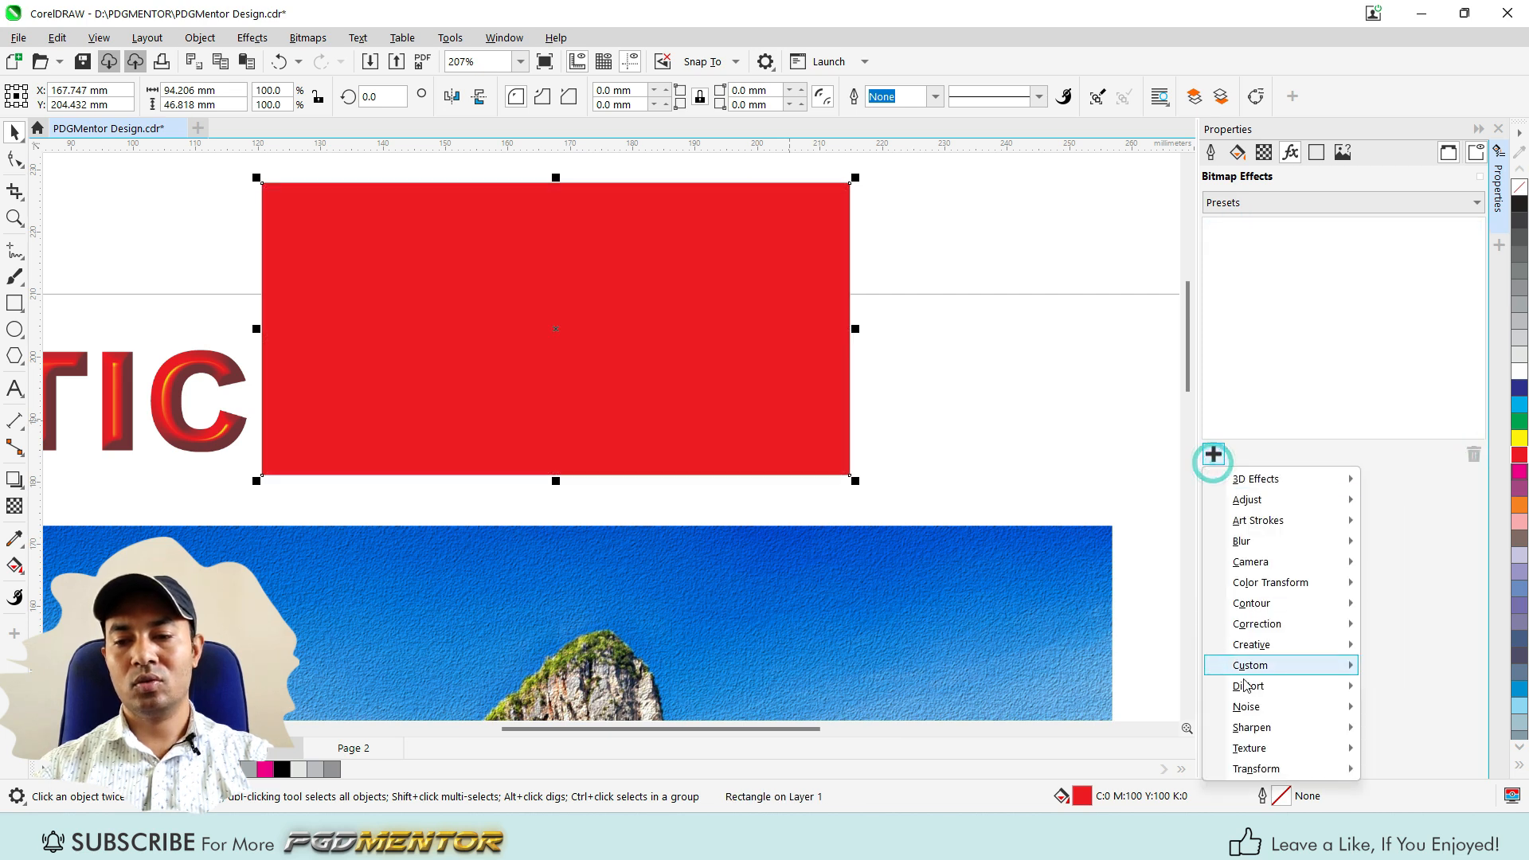
pyautogui.moveTo(1275, 753)
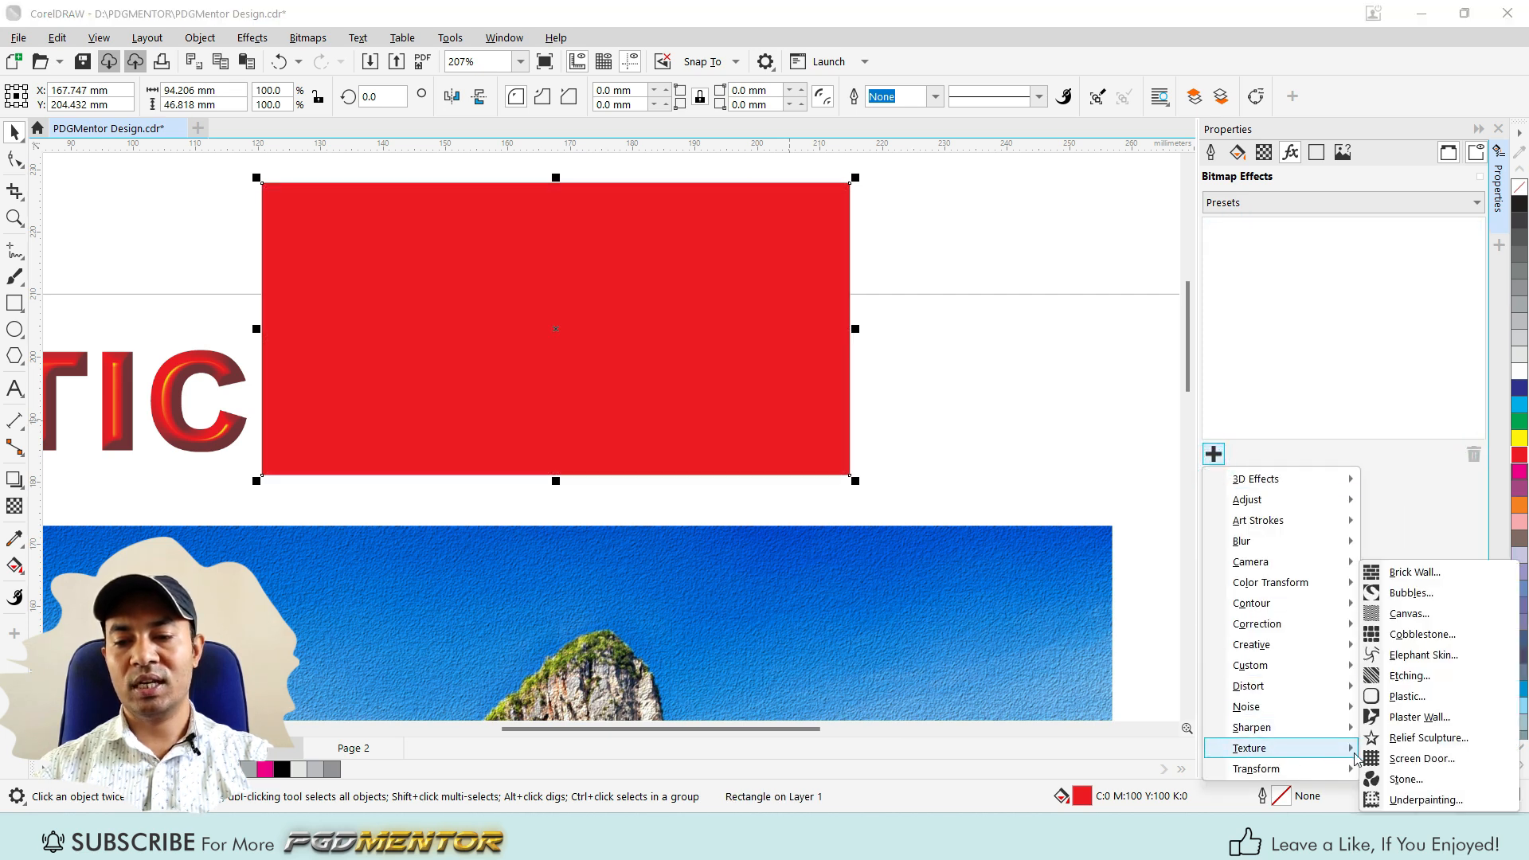
pyautogui.click(1390, 786)
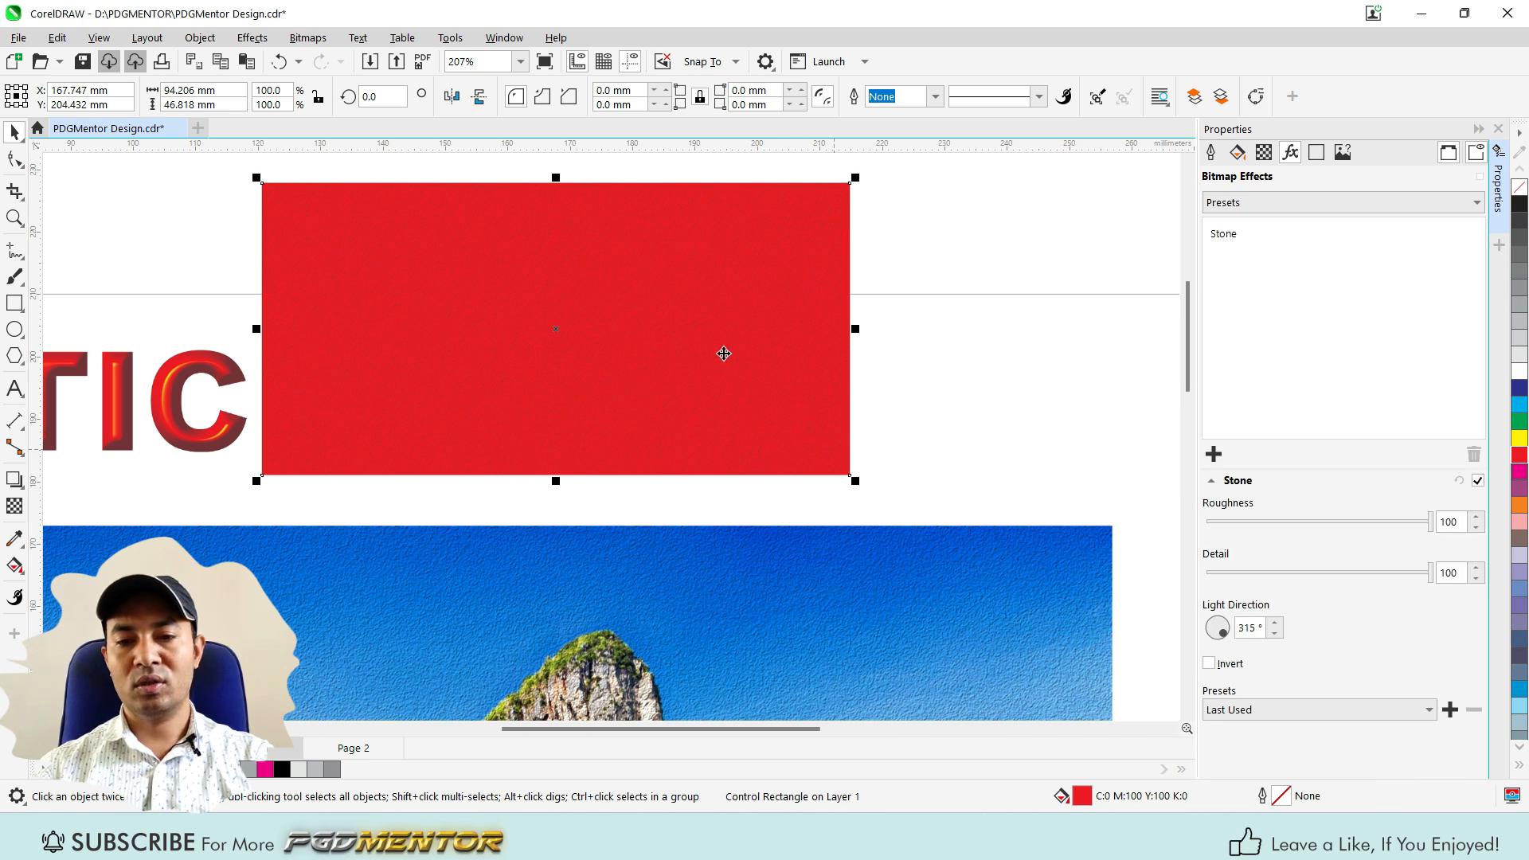
pyautogui.scroll(3, 657, 304)
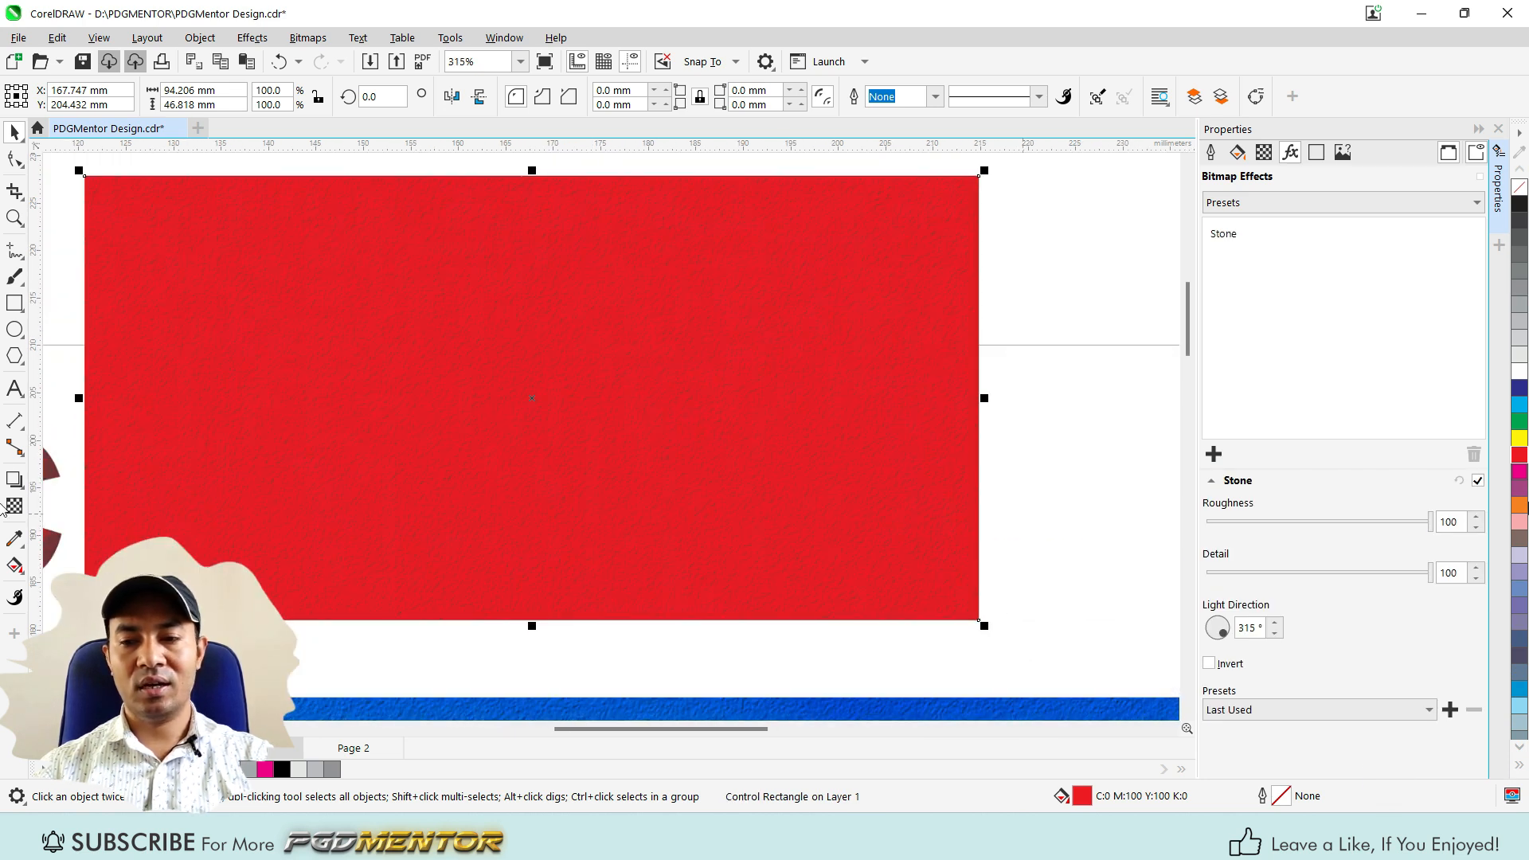
# - Try a 40% black fill on the Stone-textured rectangle, settle on 20% black, and inspect the surface up close
pyautogui.click(1520, 327)
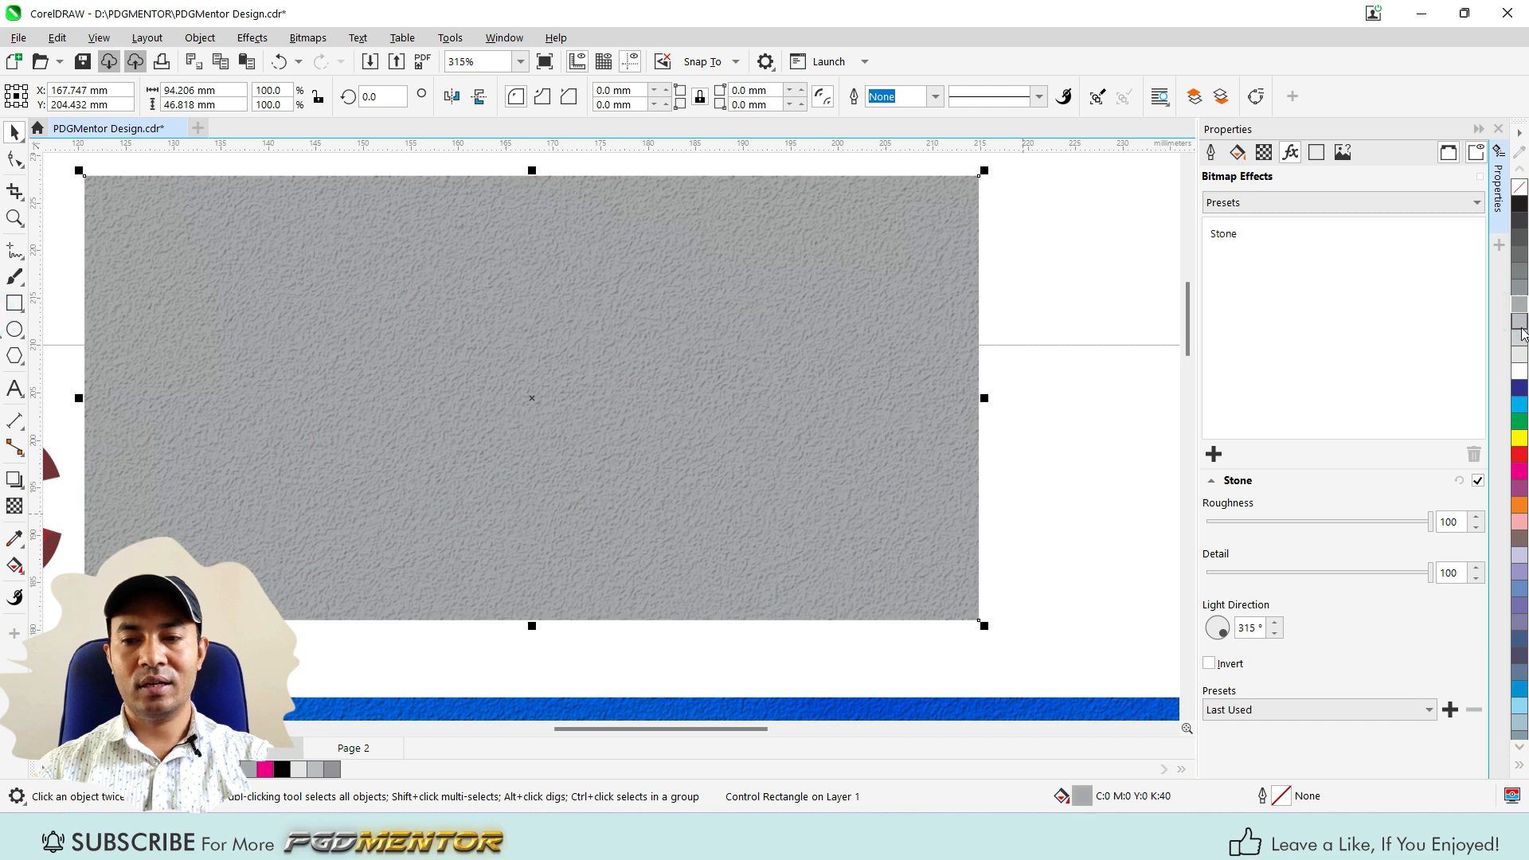
pyautogui.click(1521, 341)
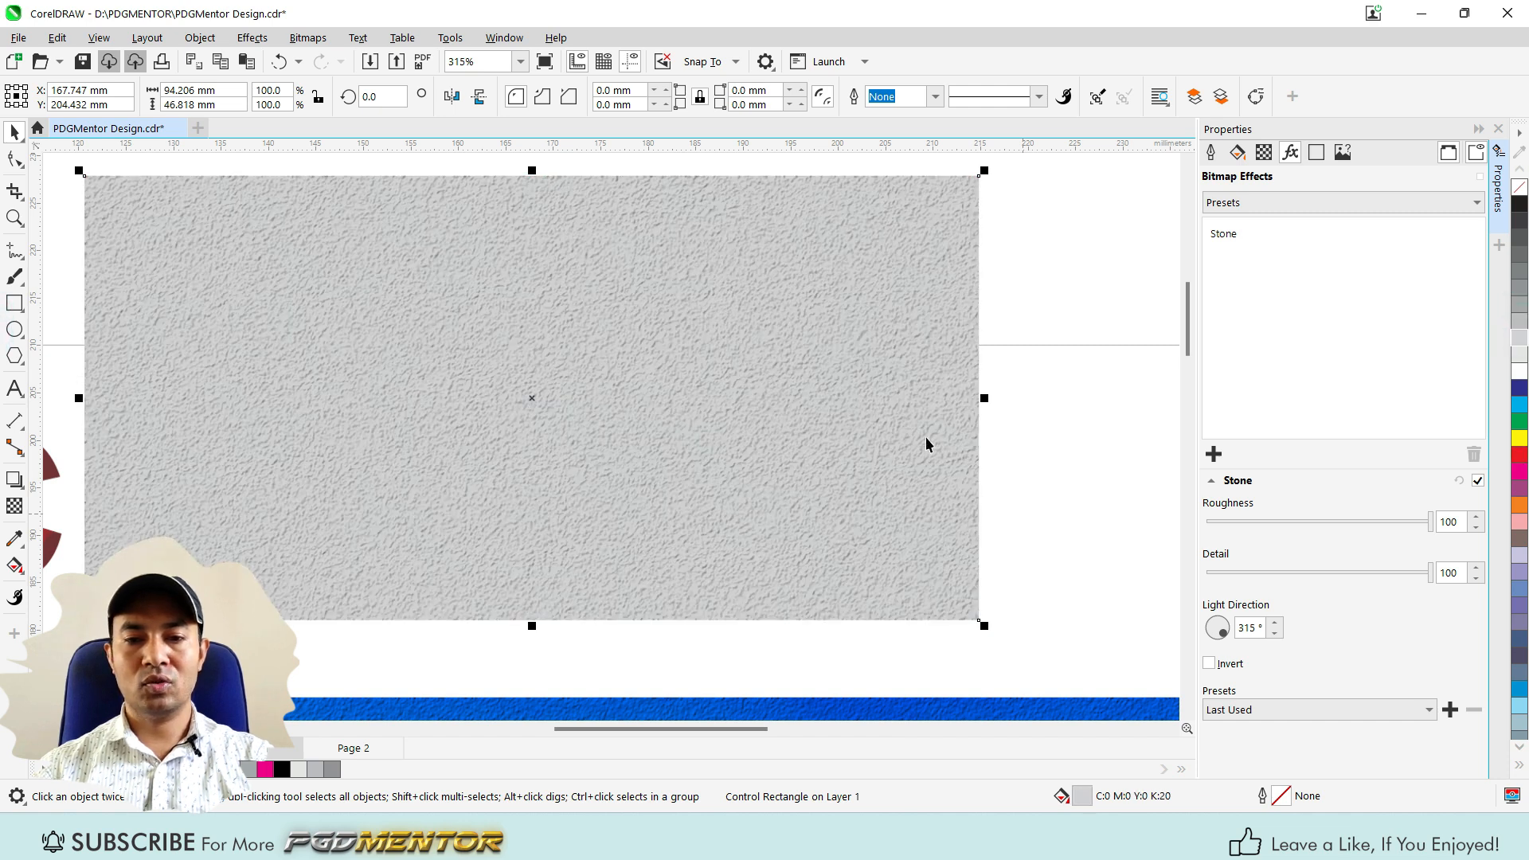
pyautogui.scroll(2, 441, 398)
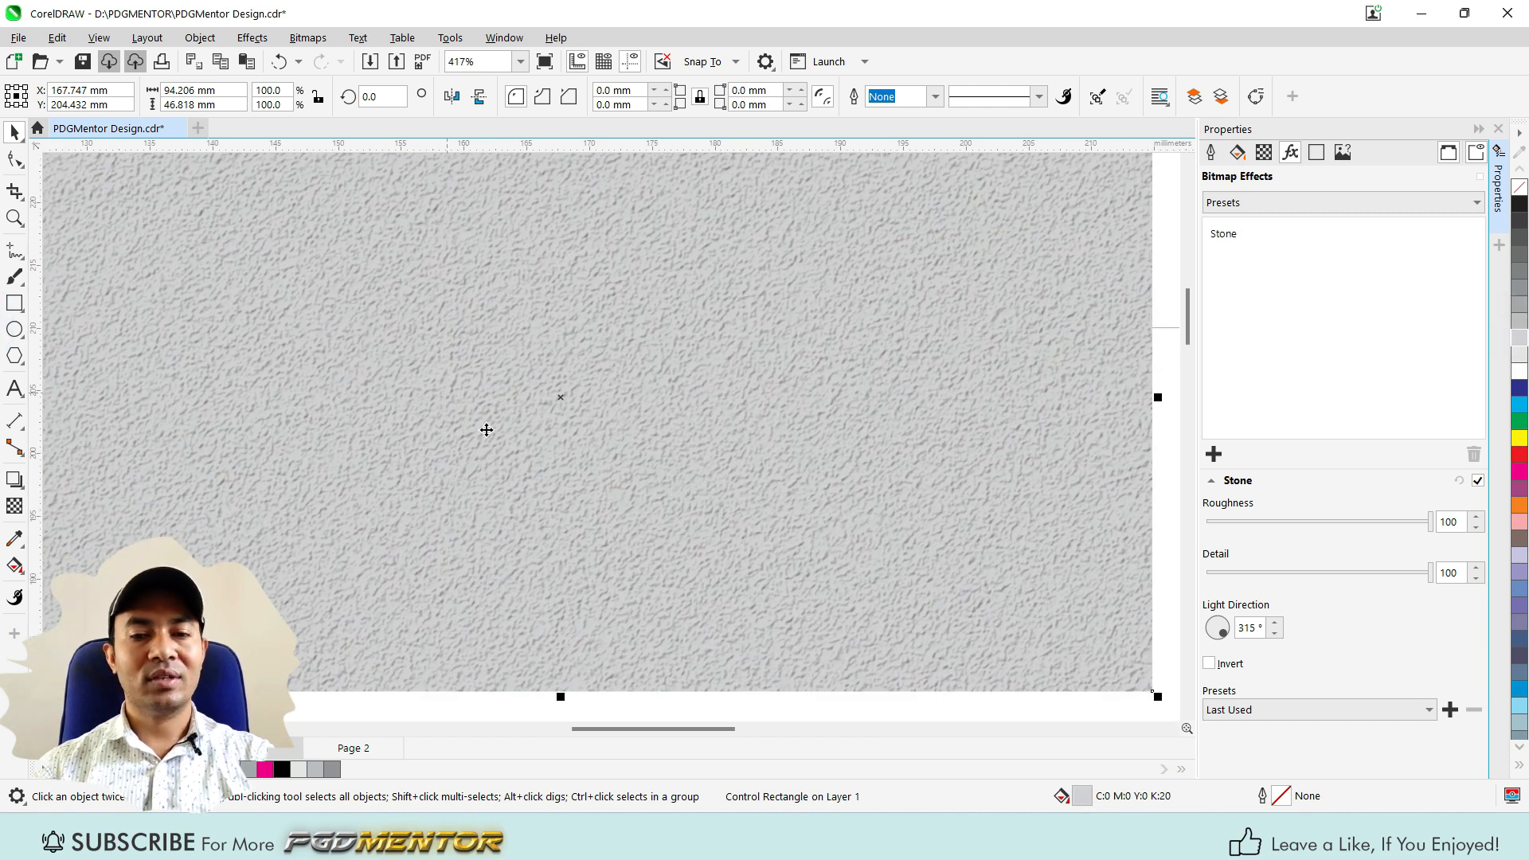
pyautogui.scroll(-2, 487, 430)
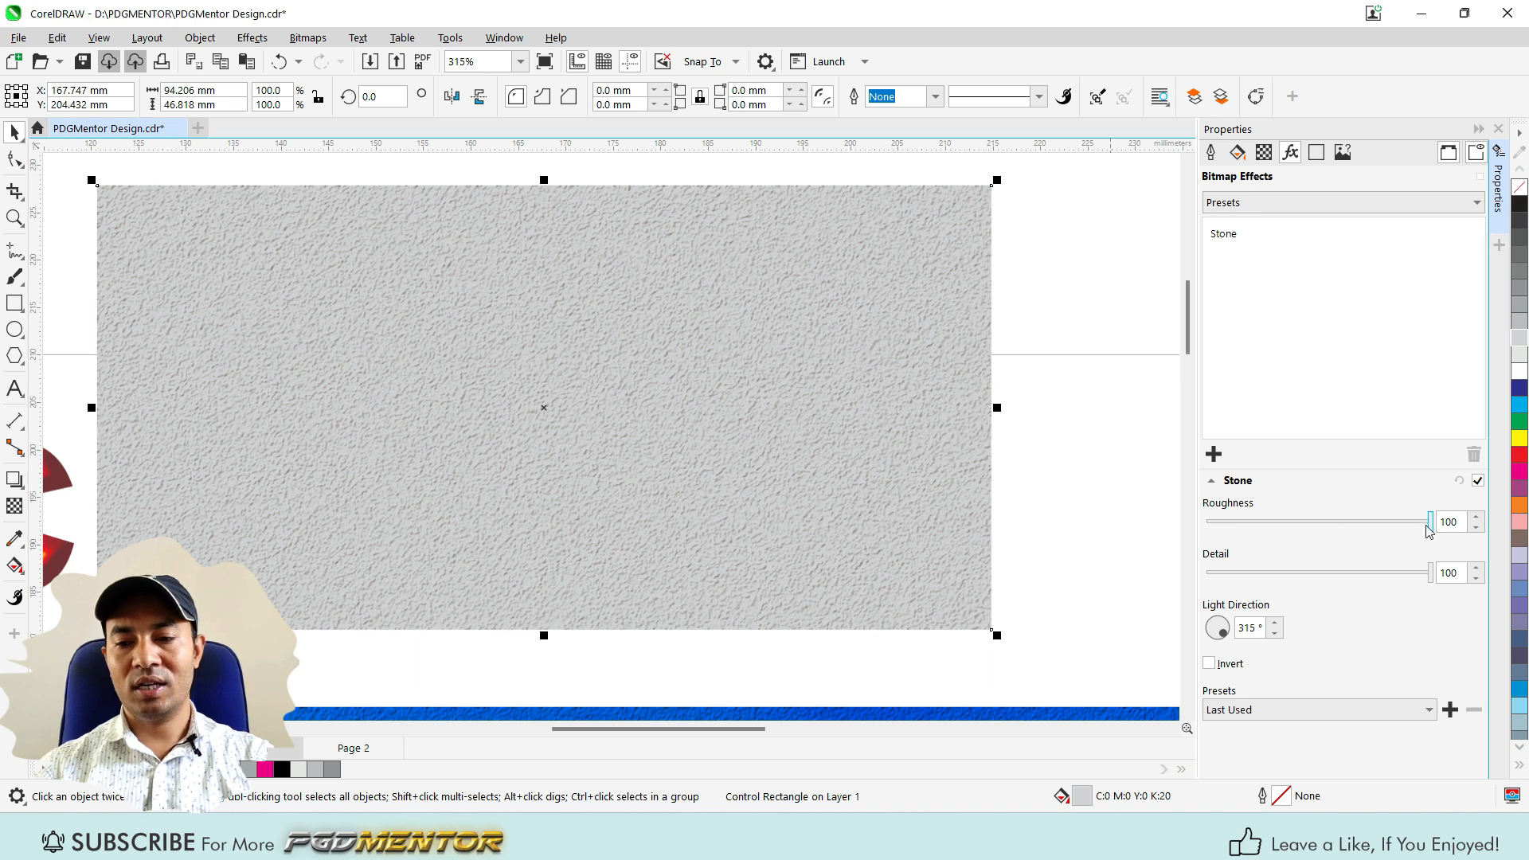
# - Set the rectangle's Stone effect to Roughness 74 and Detail 79, and switch it to the Asphalt preset
pyautogui.moveTo(1432, 524); pyautogui.dragTo(1382, 574)
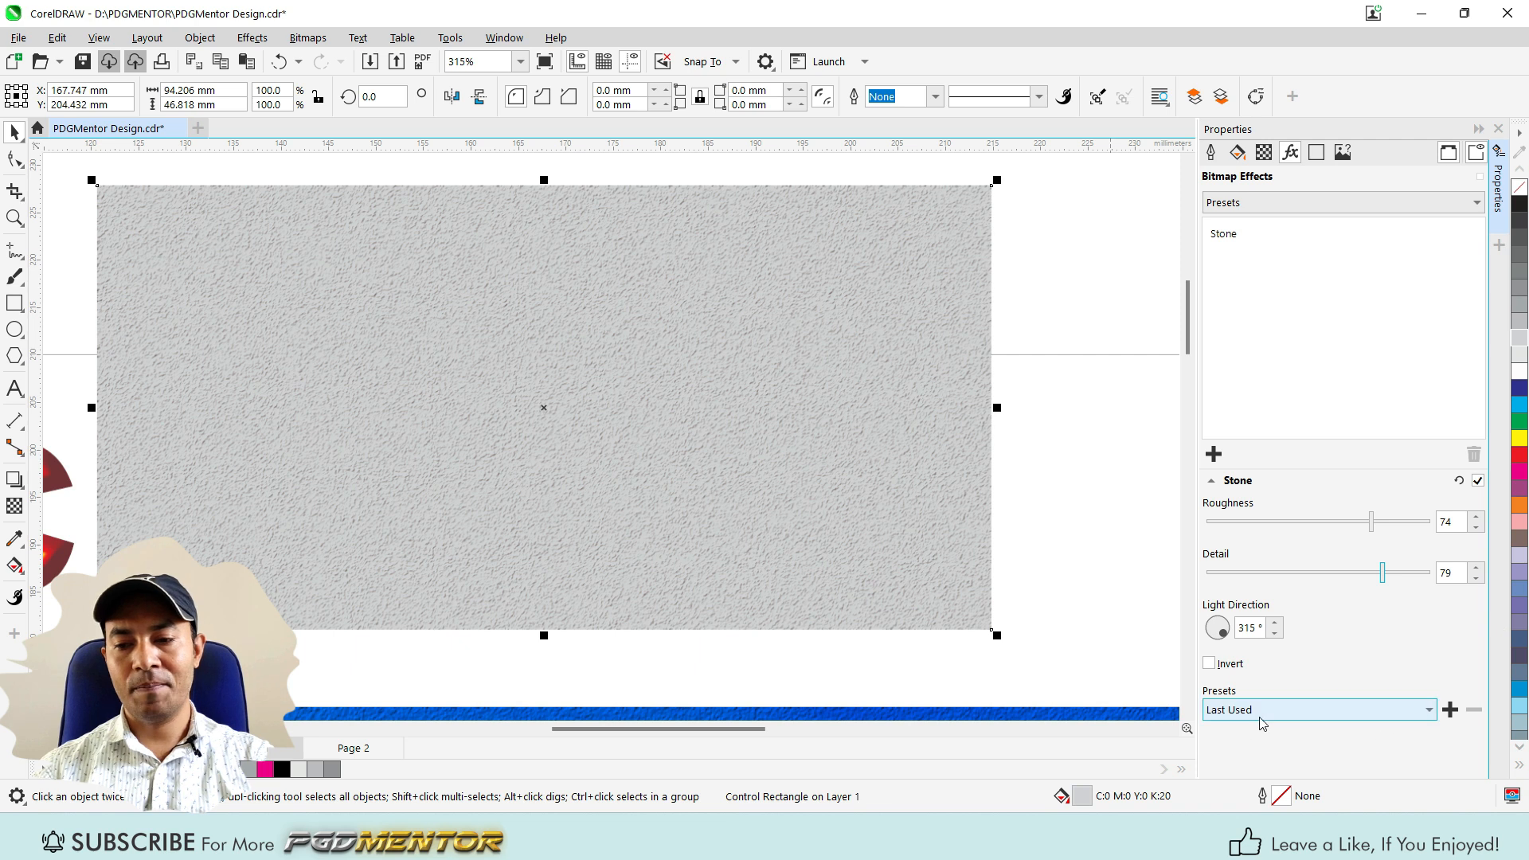
pyautogui.click(1296, 709)
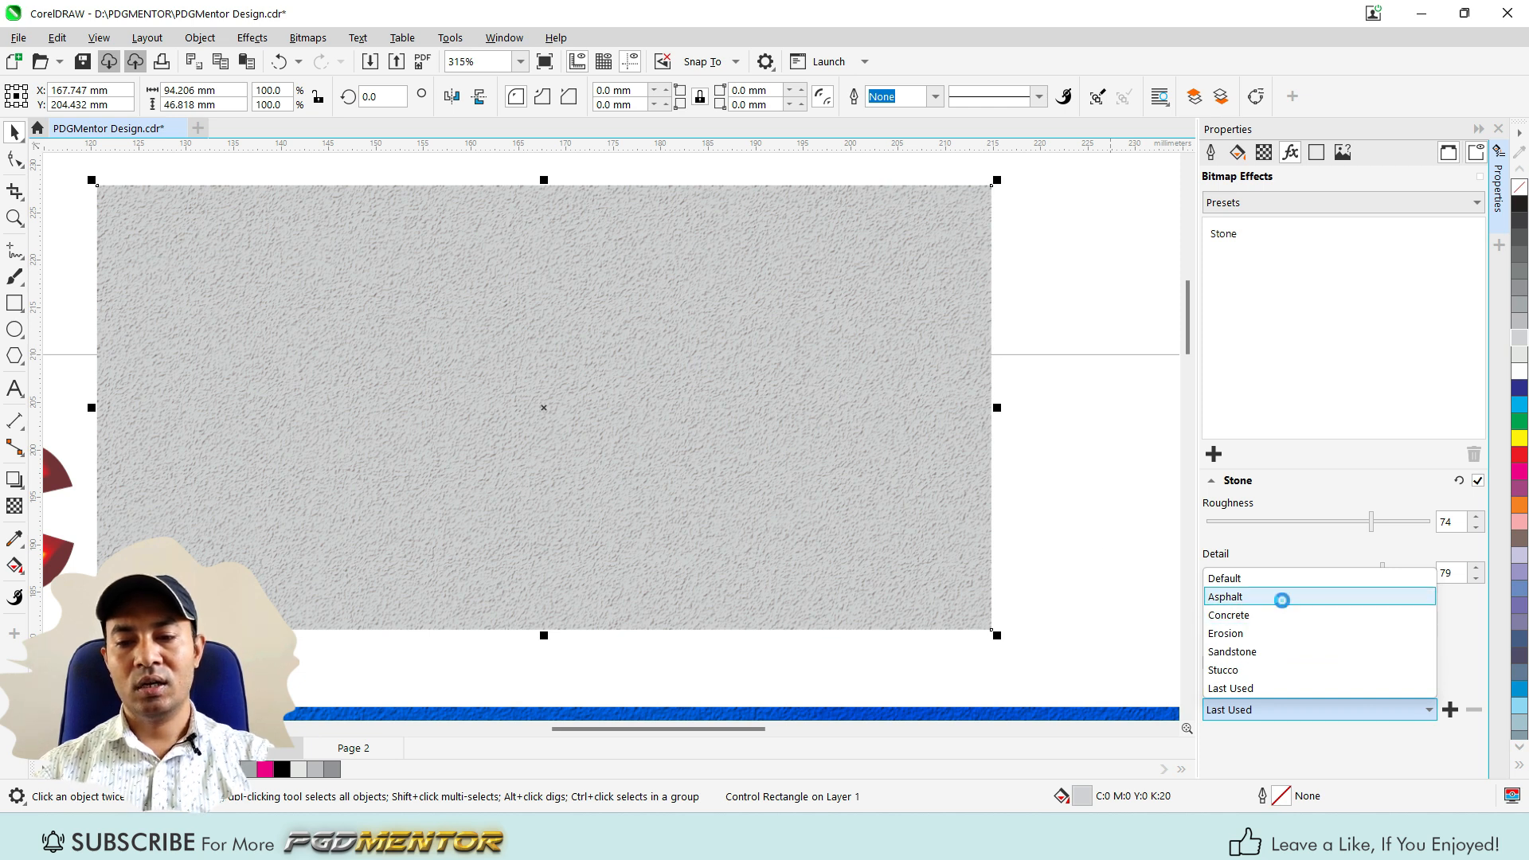
pyautogui.click(1282, 600)
pyautogui.scroll(1, 826, 406)
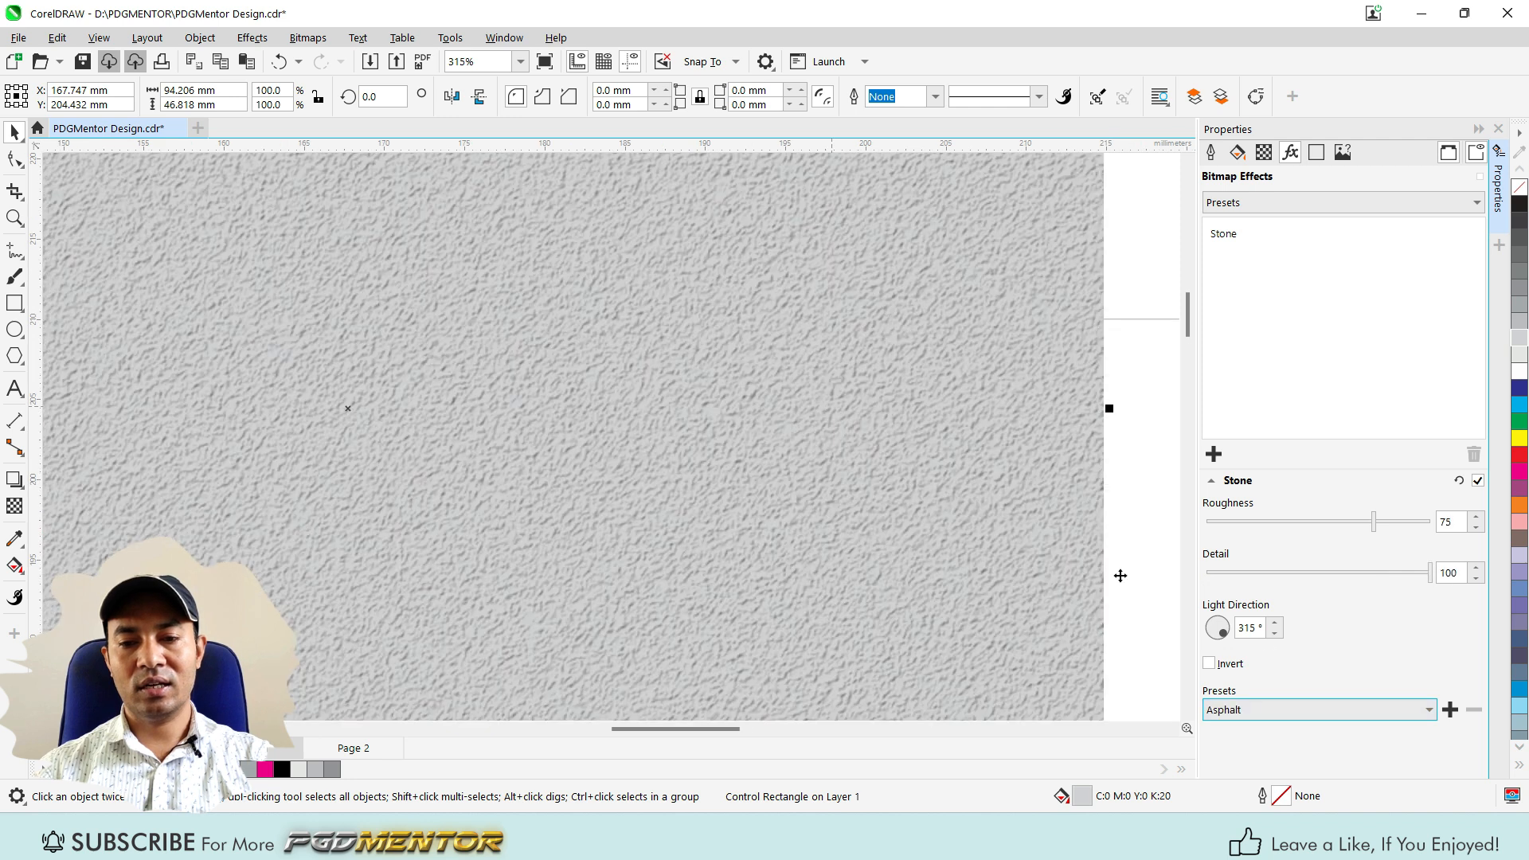
# - Try the Sandstone preset for the rectangle's Stone effect, and return to the Last Used preset
pyautogui.click(1244, 713)
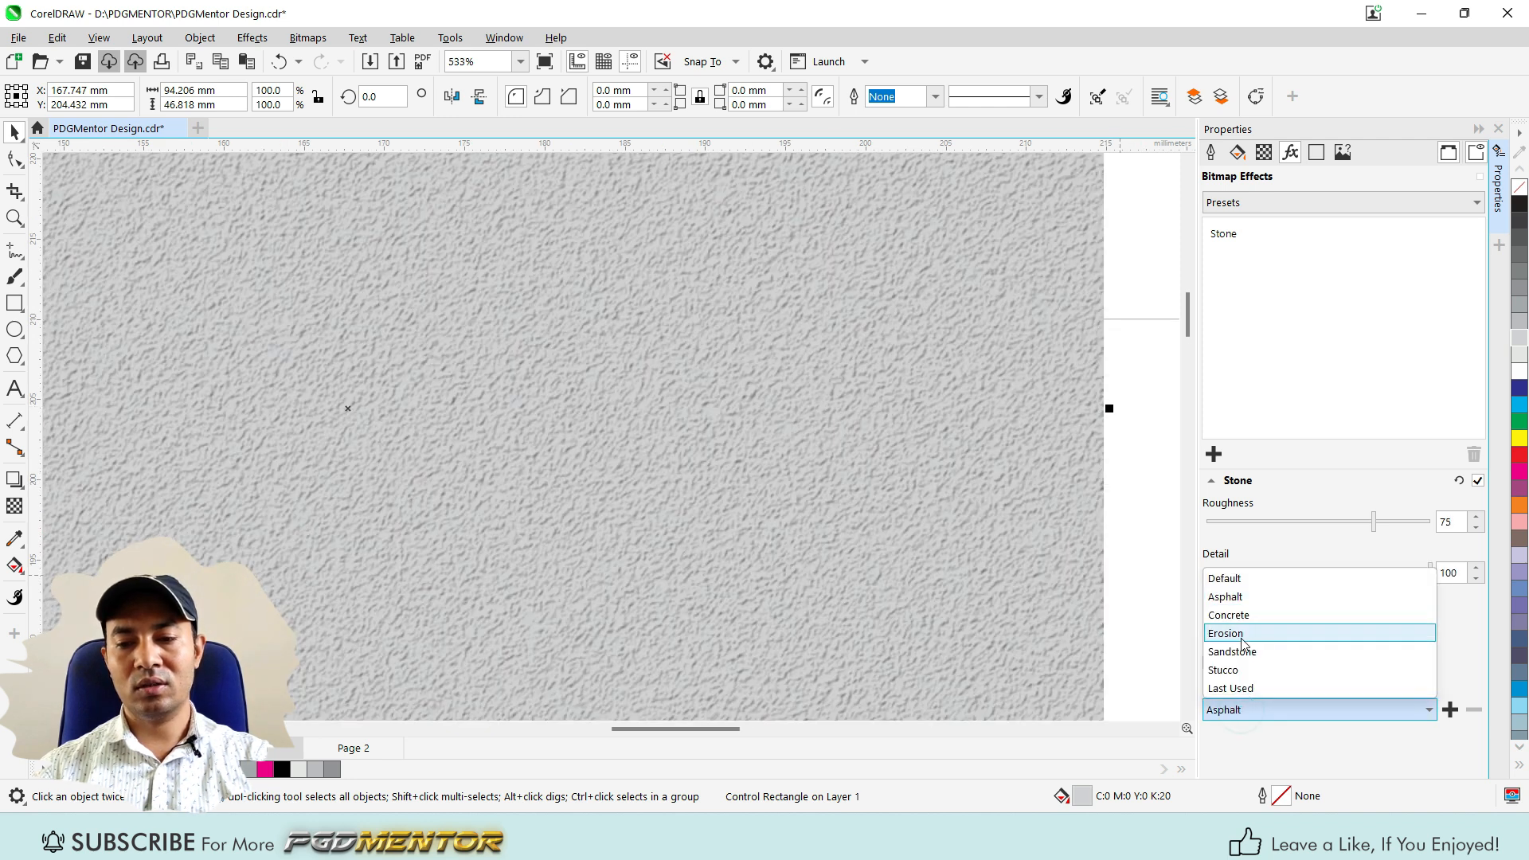
pyautogui.click(1242, 650)
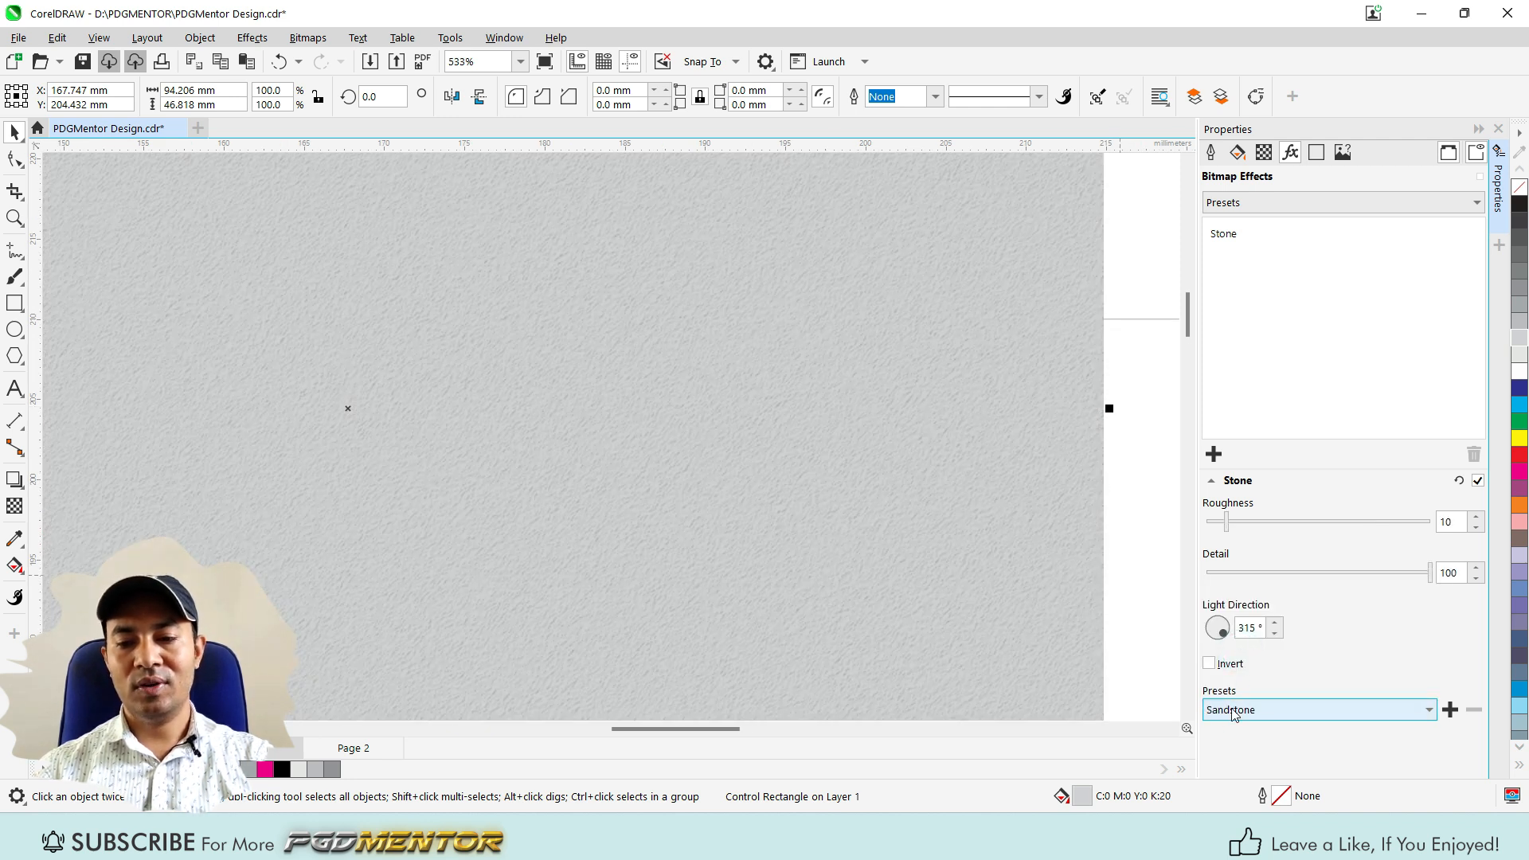
pyautogui.click(1233, 714)
pyautogui.click(1234, 686)
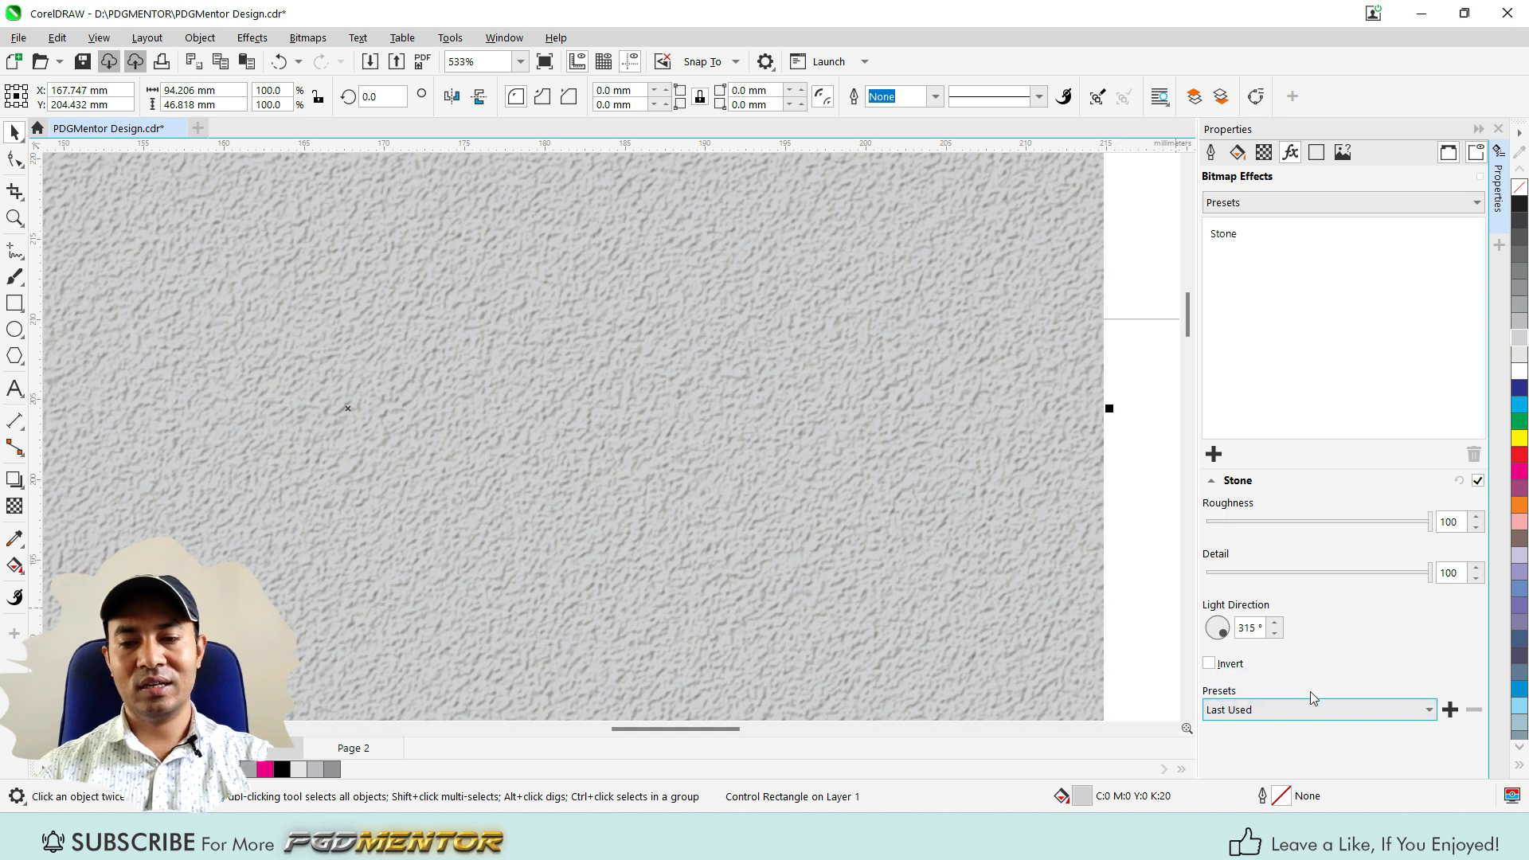
pyautogui.click(1381, 712)
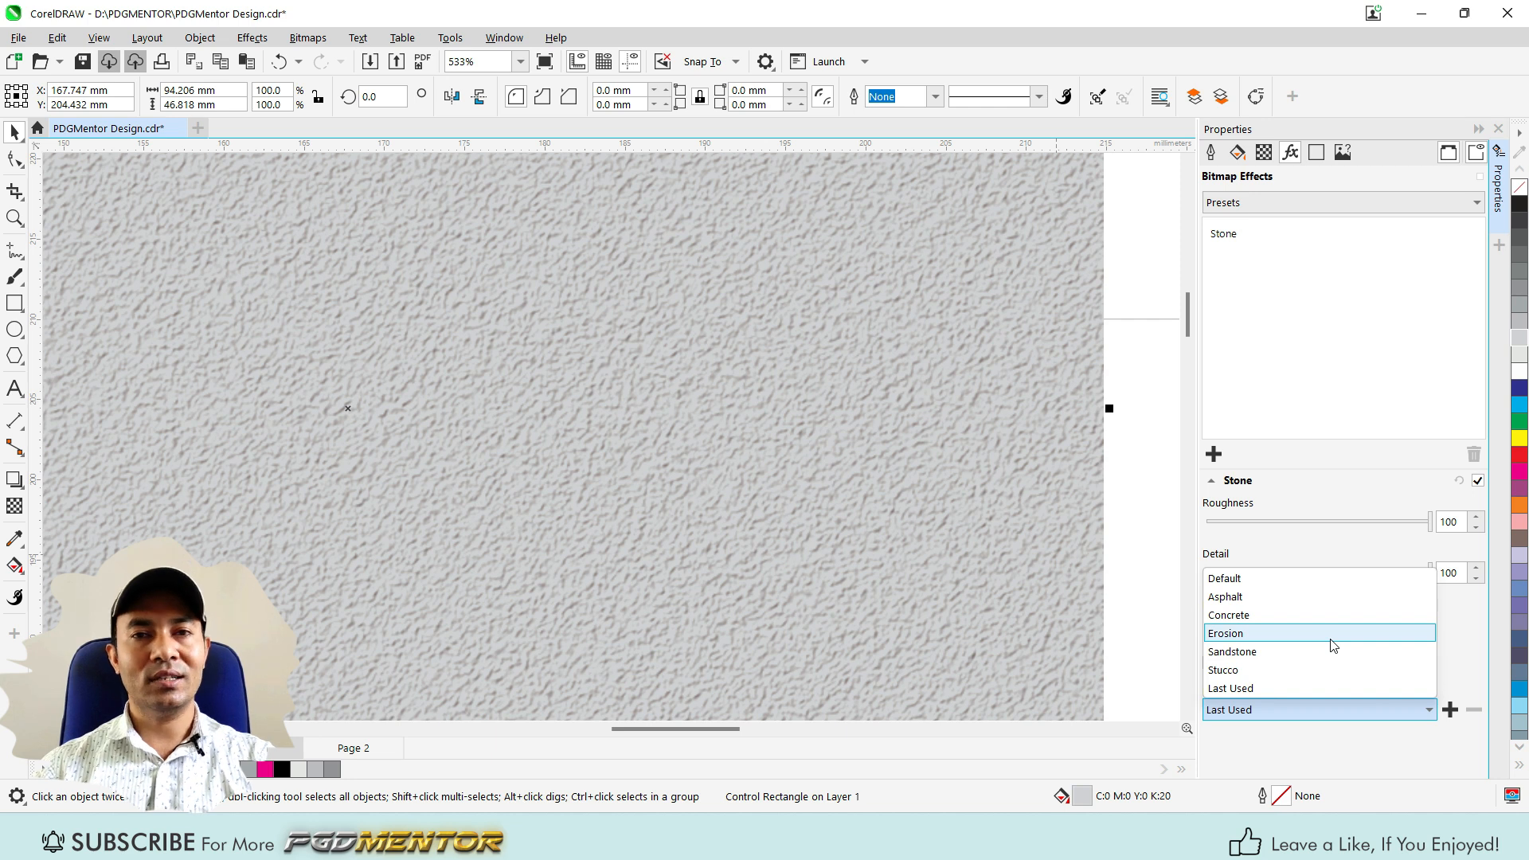
pyautogui.click(707, 448)
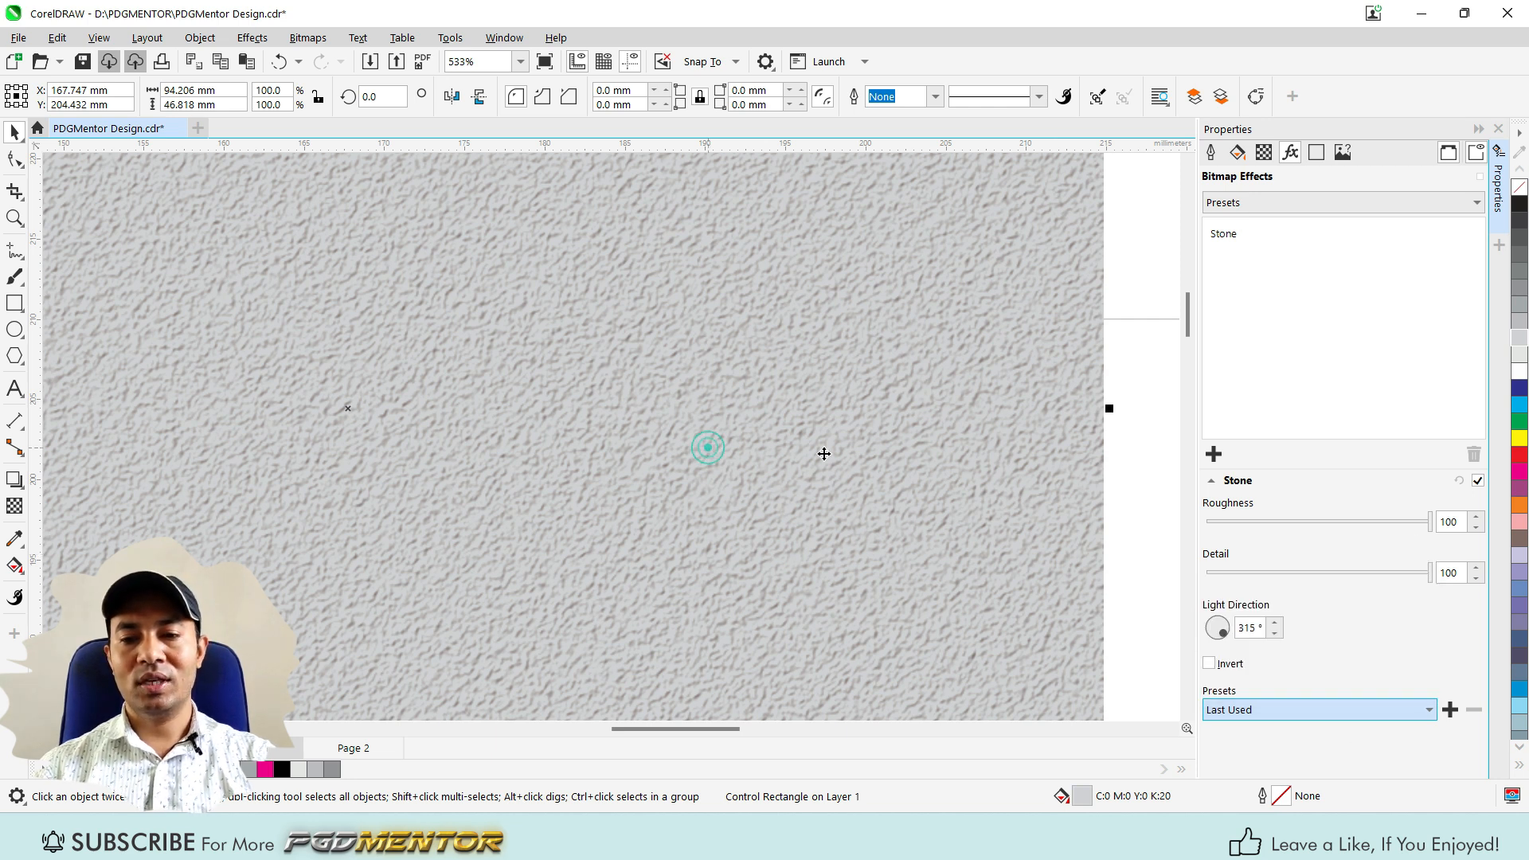
pyautogui.scroll(-2, 823, 448)
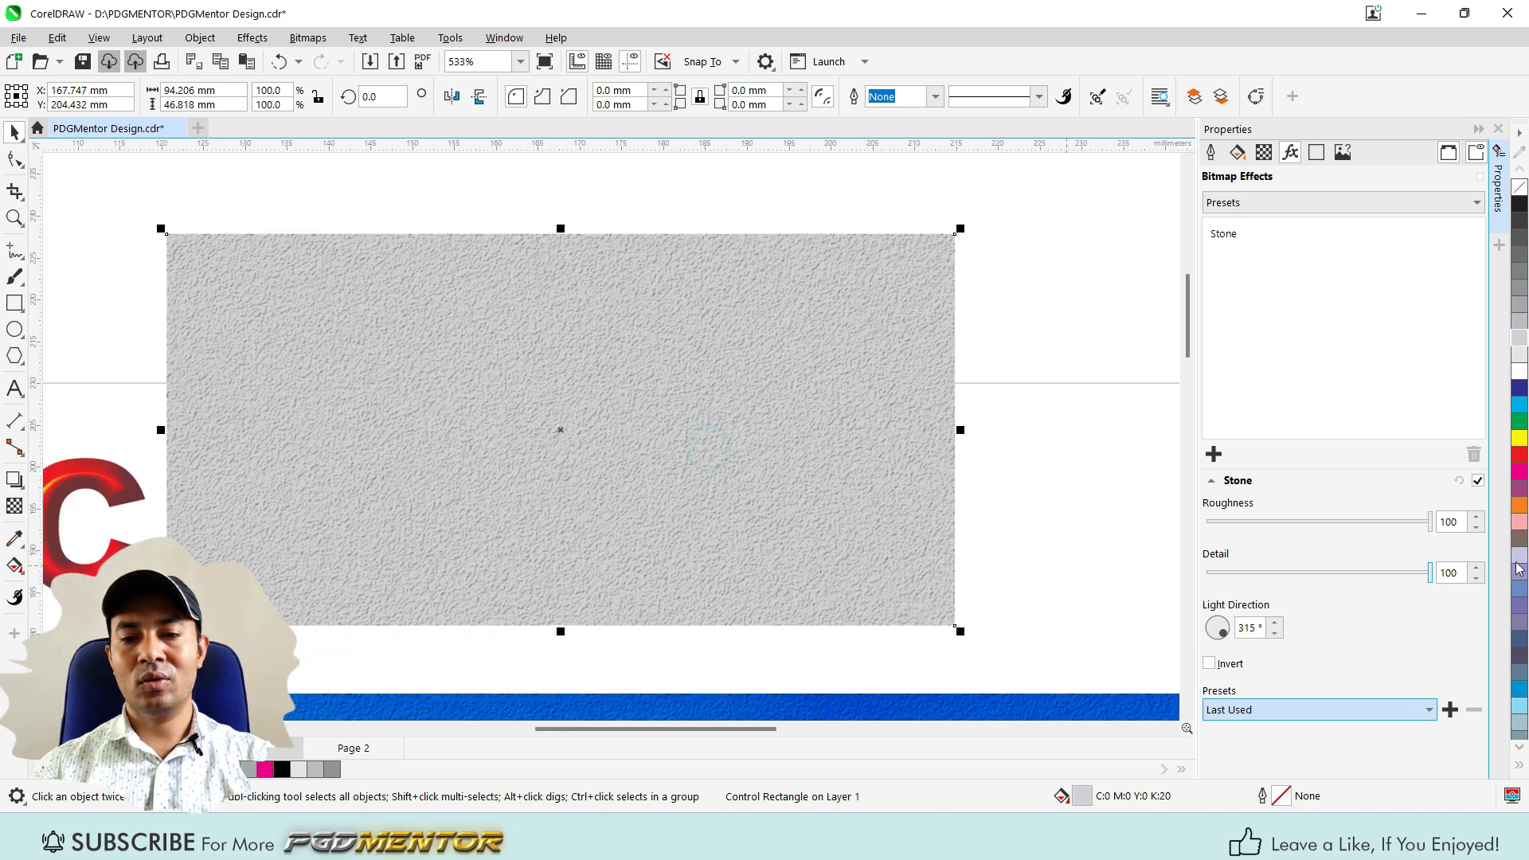
# - Replace the grey rectangle's Stone effect with the Underpainting texture effect
pyautogui.click(1227, 236)
pyautogui.click(1473, 453)
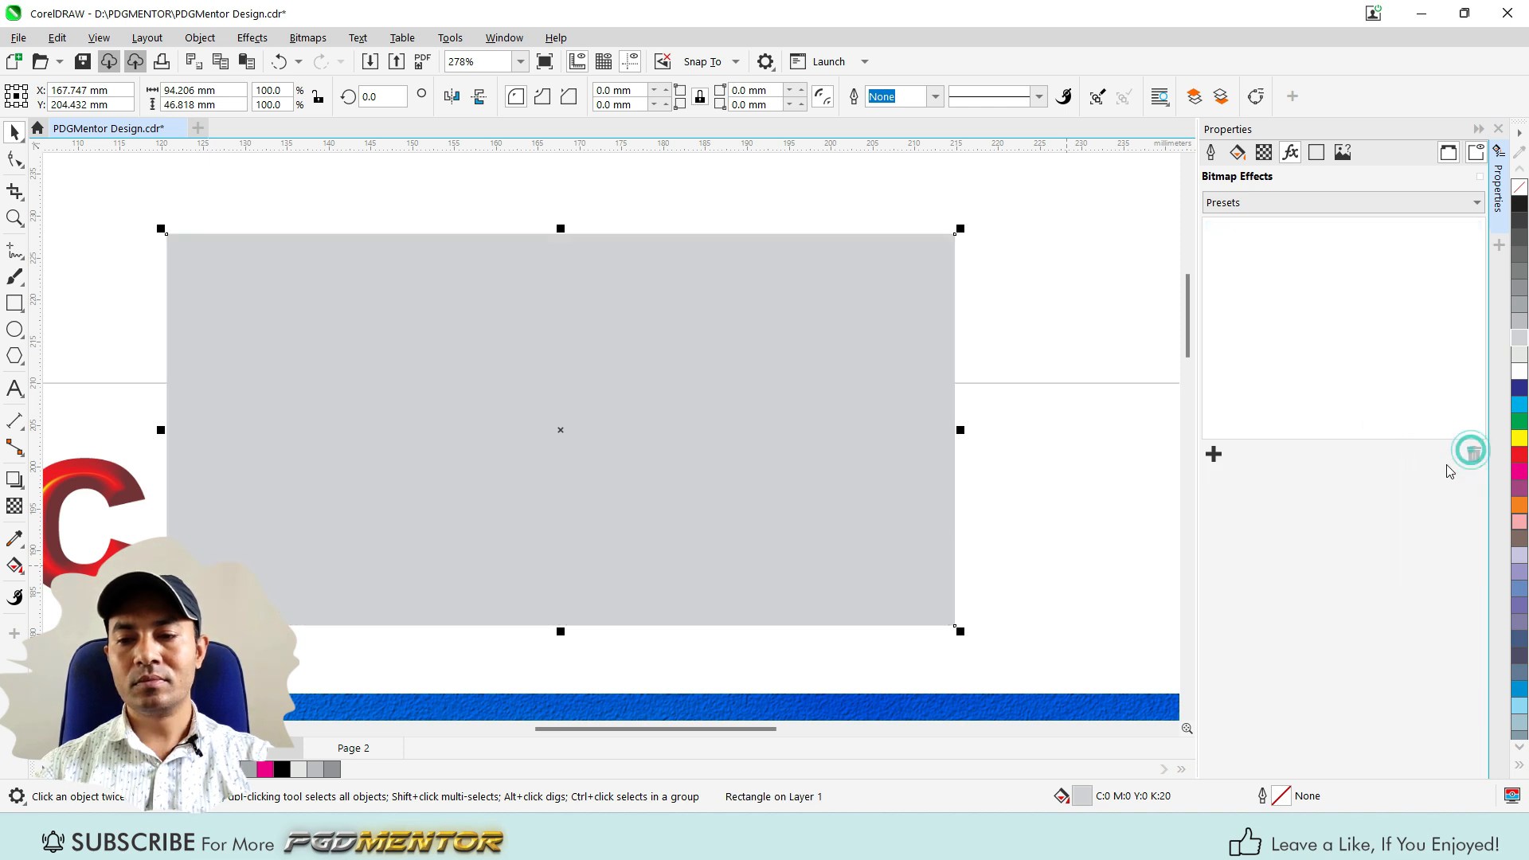
pyautogui.click(1214, 454)
pyautogui.moveTo(1276, 756)
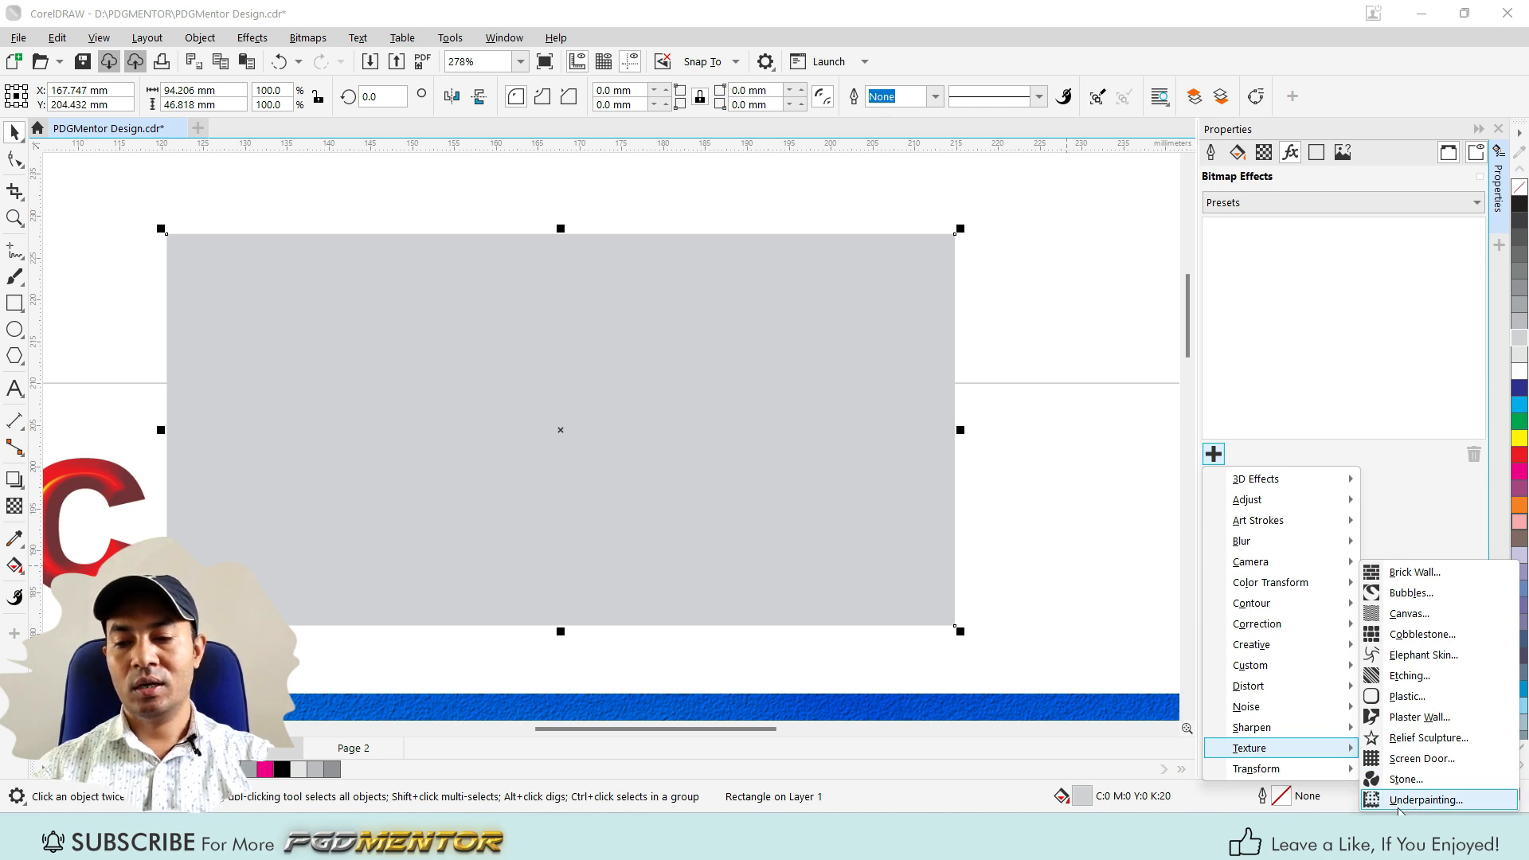
pyautogui.click(1407, 808)
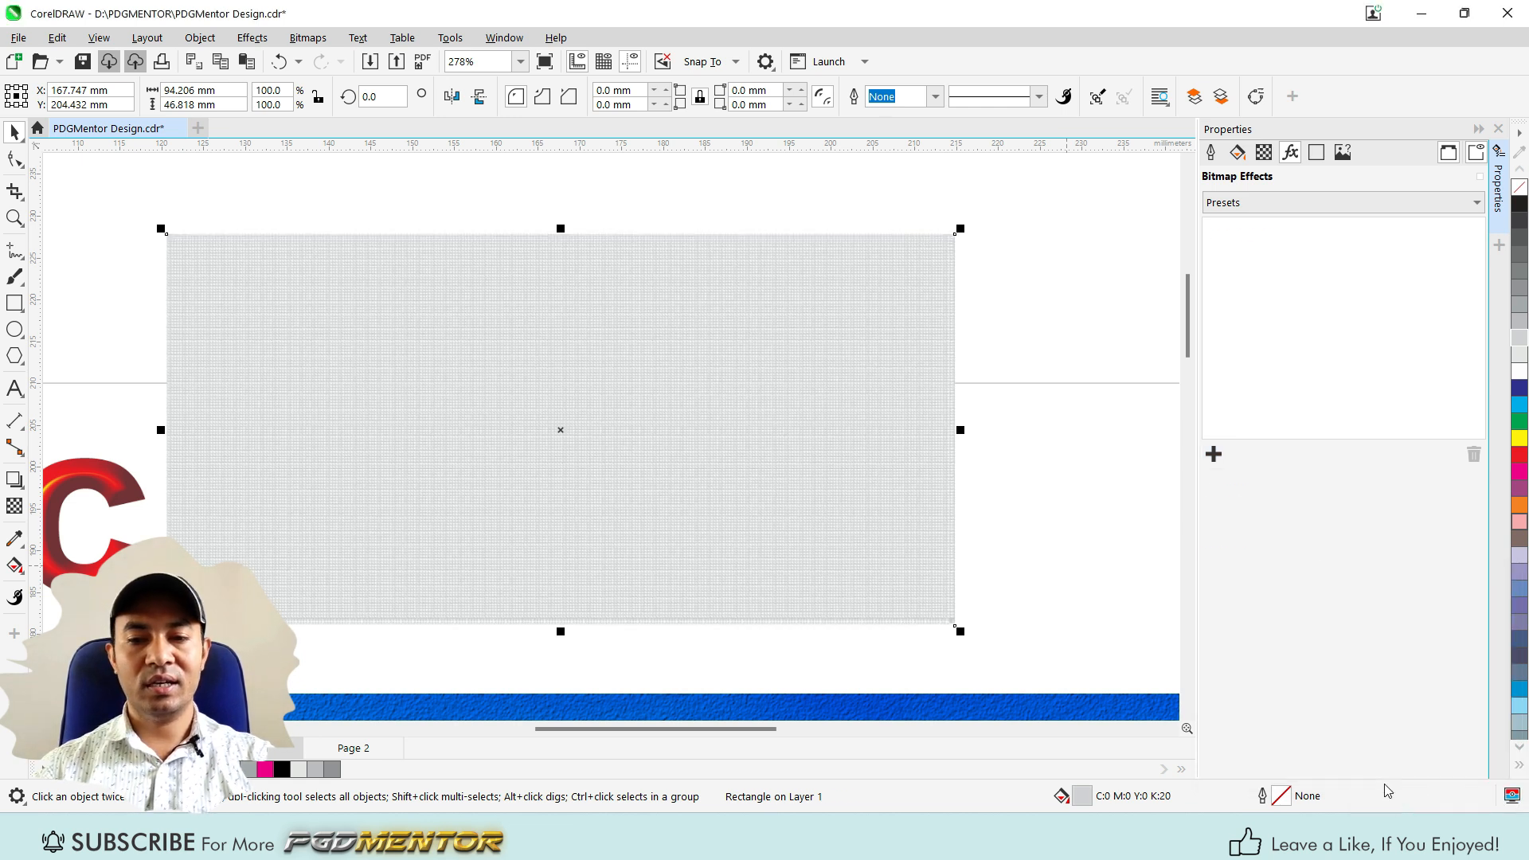
pyautogui.scroll(3, 805, 403)
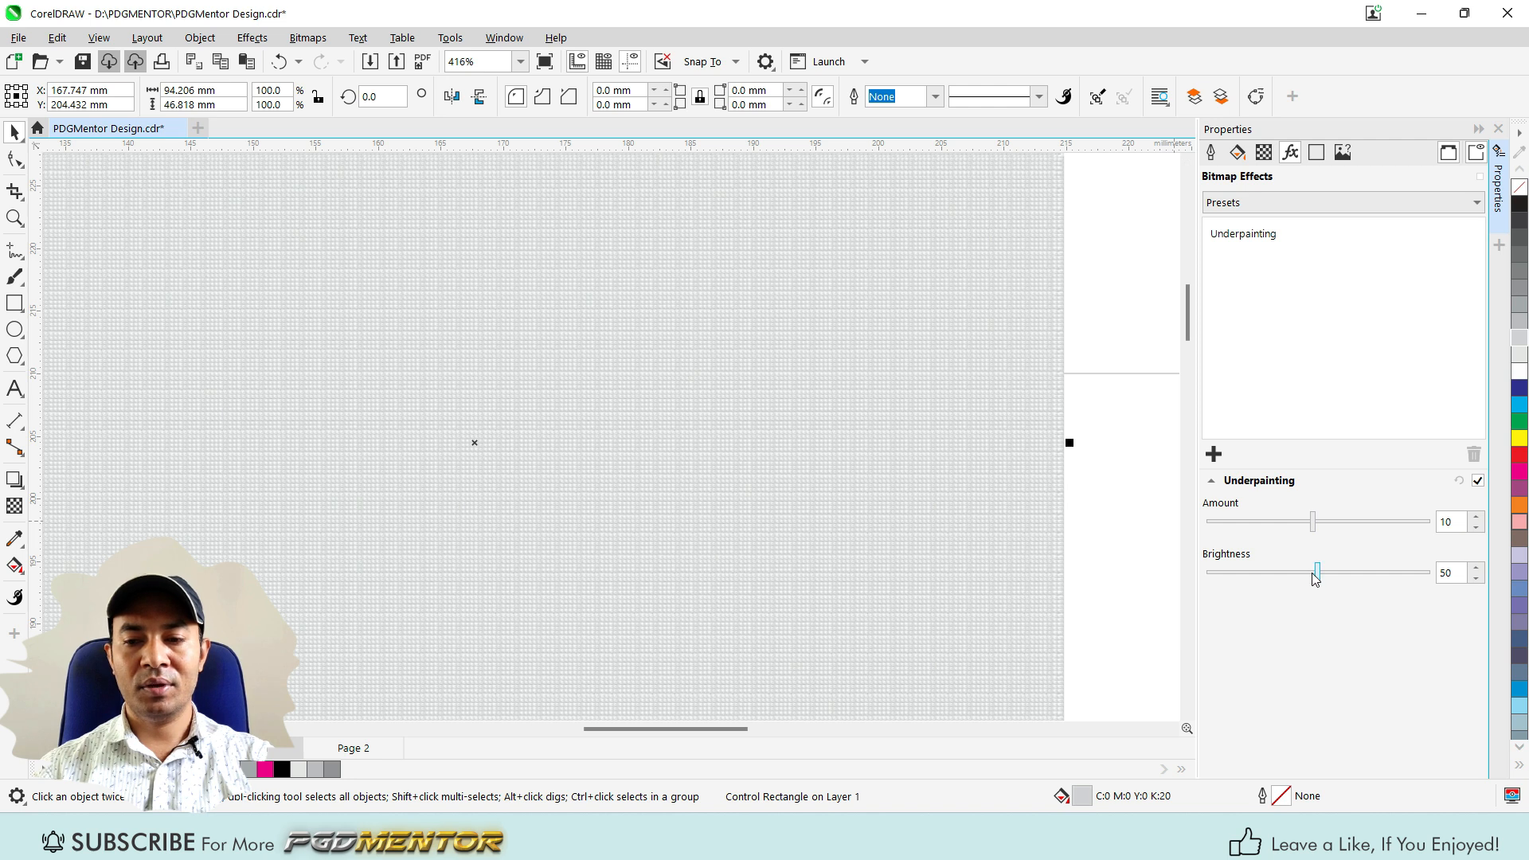
# - Set the Underpainting effect's Amount to 18 and Brightness to 39, and inspect the weave on the rectangle
pyautogui.moveTo(1314, 524); pyautogui.dragTo(1407, 521)
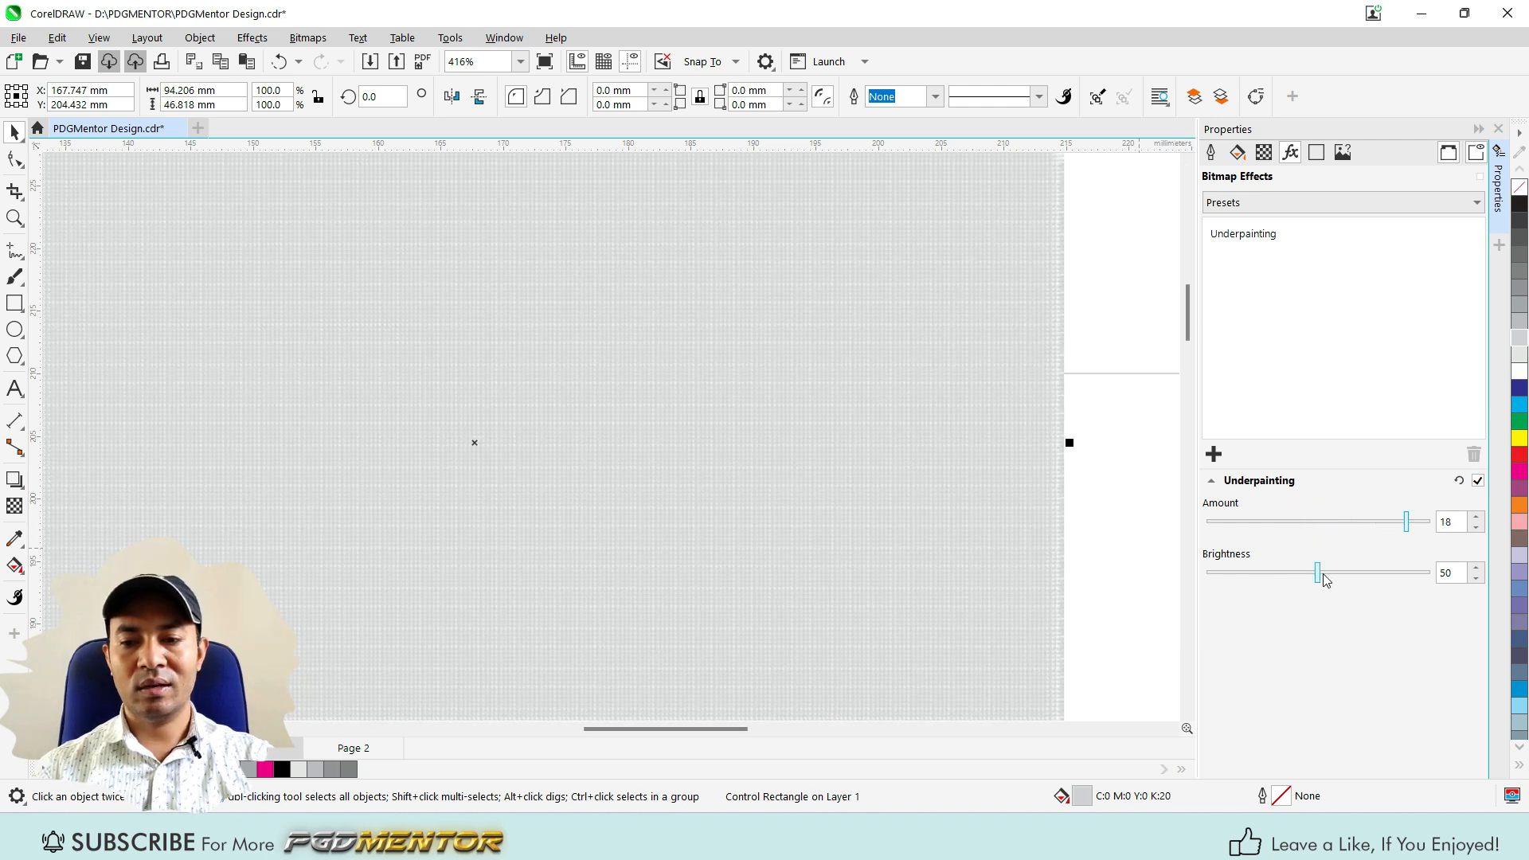
pyautogui.moveTo(1319, 573); pyautogui.dragTo(1292, 594)
pyautogui.scroll(3, 795, 458)
pyautogui.scroll(-4, 799, 458)
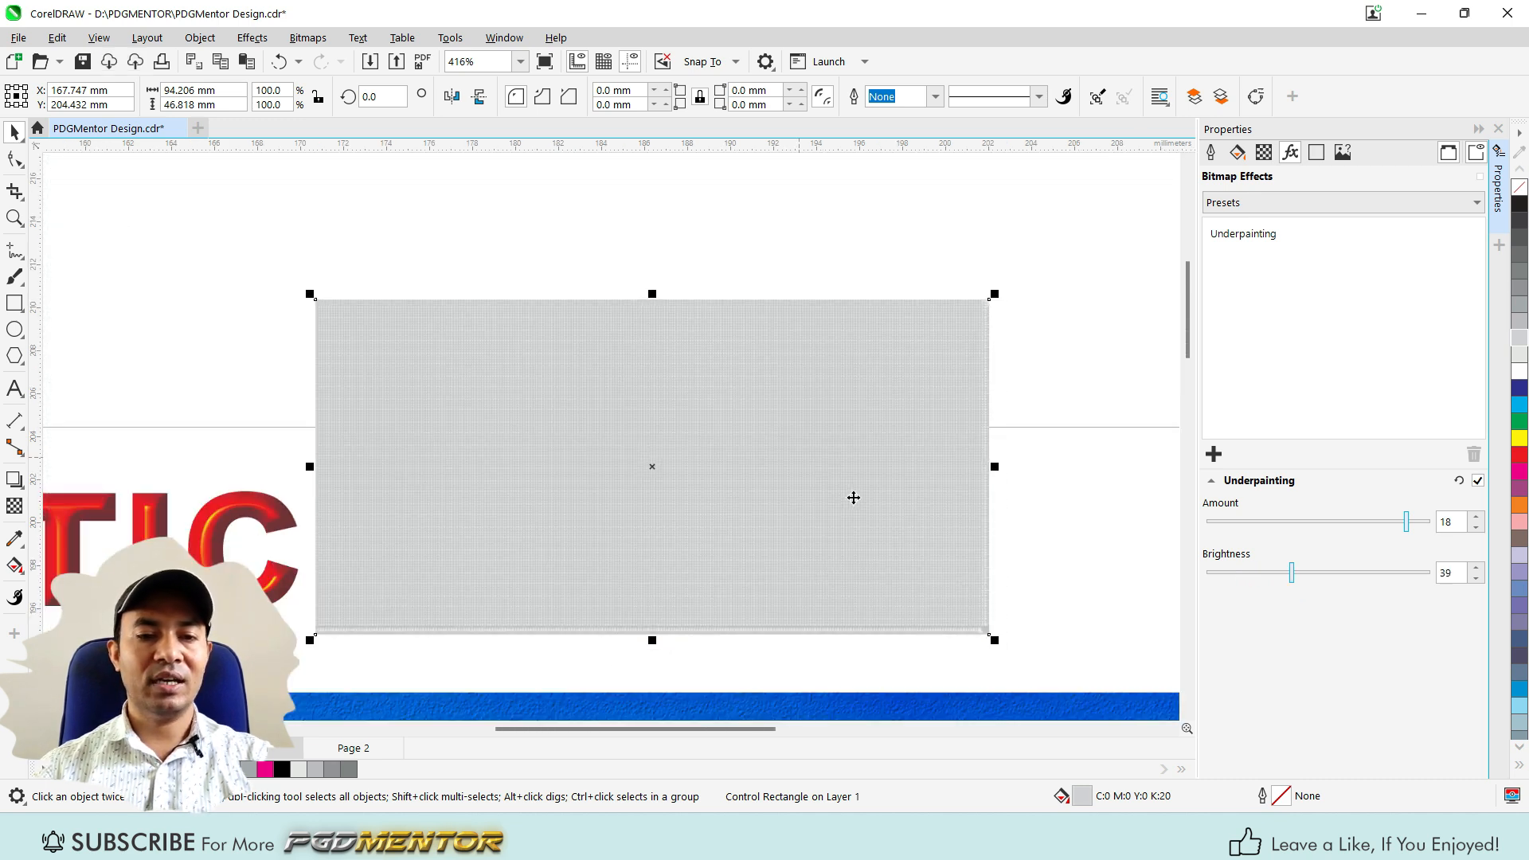
# - Increase the Underpainting effect's Amount to 20 on the grey rectangle
pyautogui.scroll(3, 854, 498)
pyautogui.scroll(1, 1028, 469)
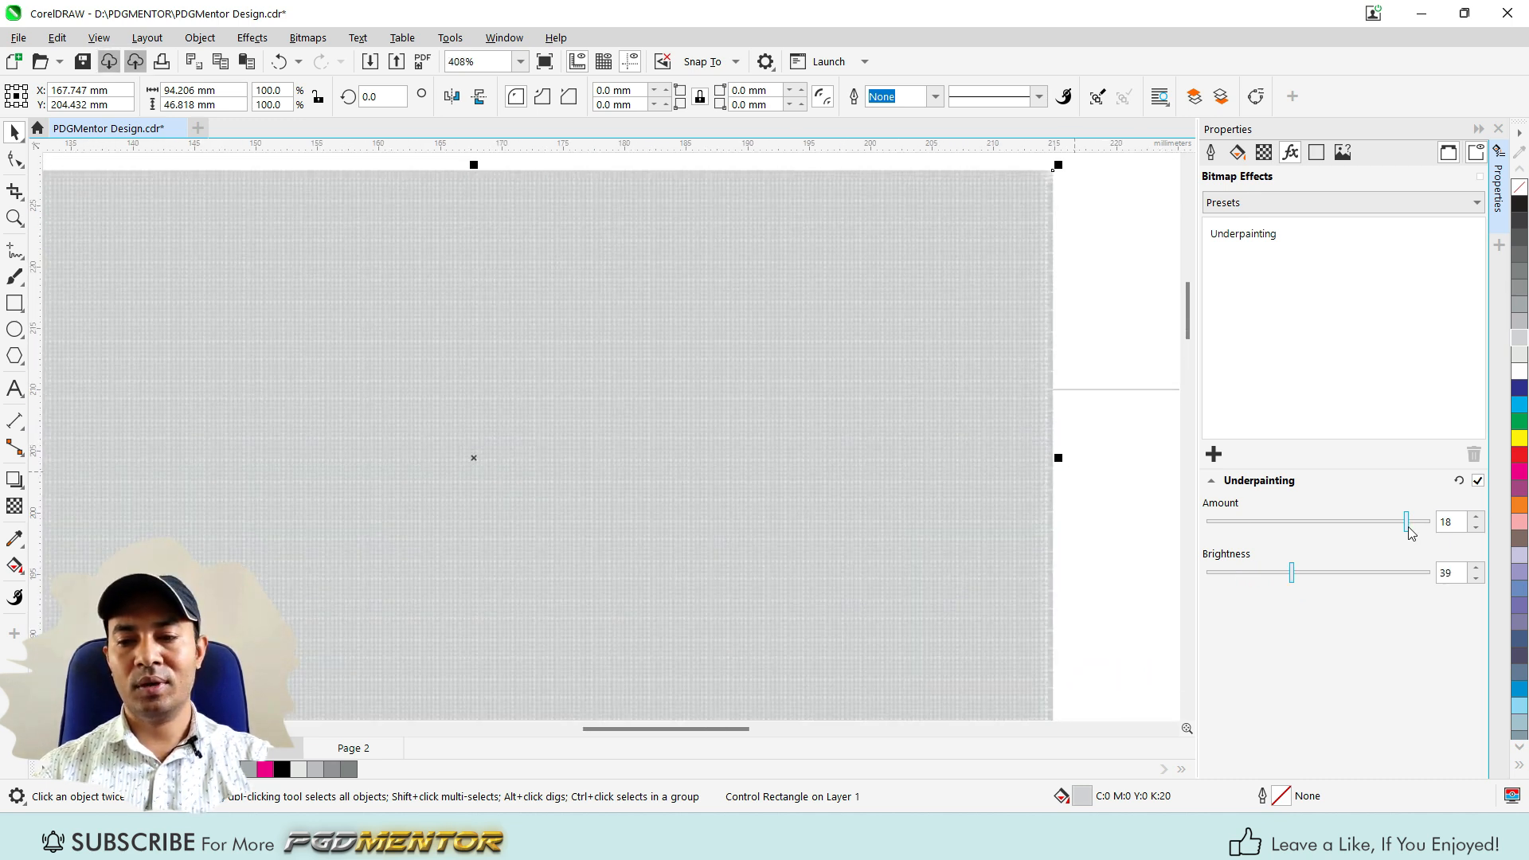
pyautogui.moveTo(1407, 522); pyautogui.dragTo(1430, 522)
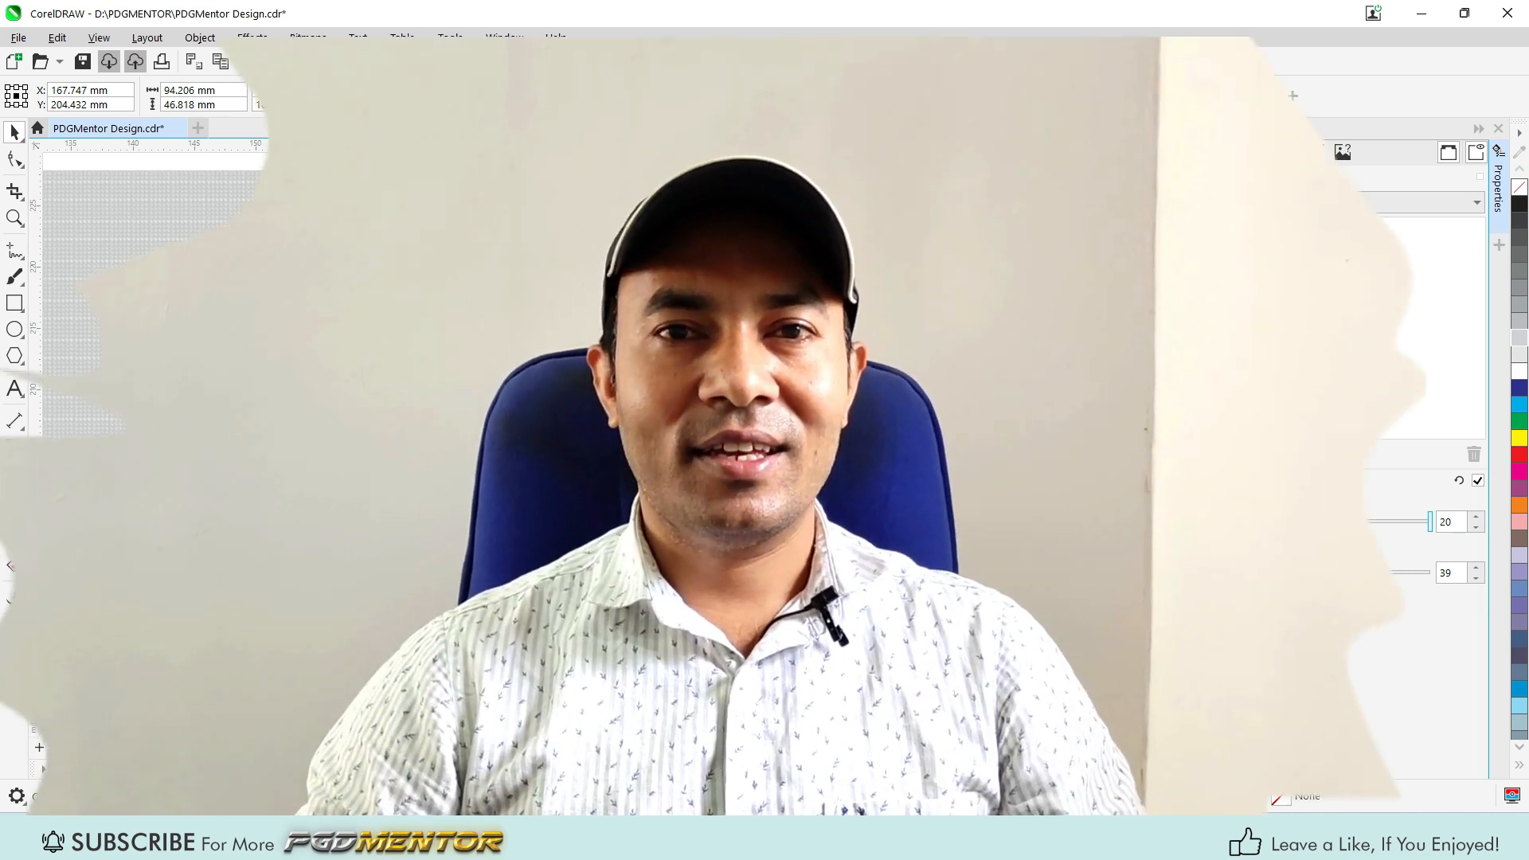